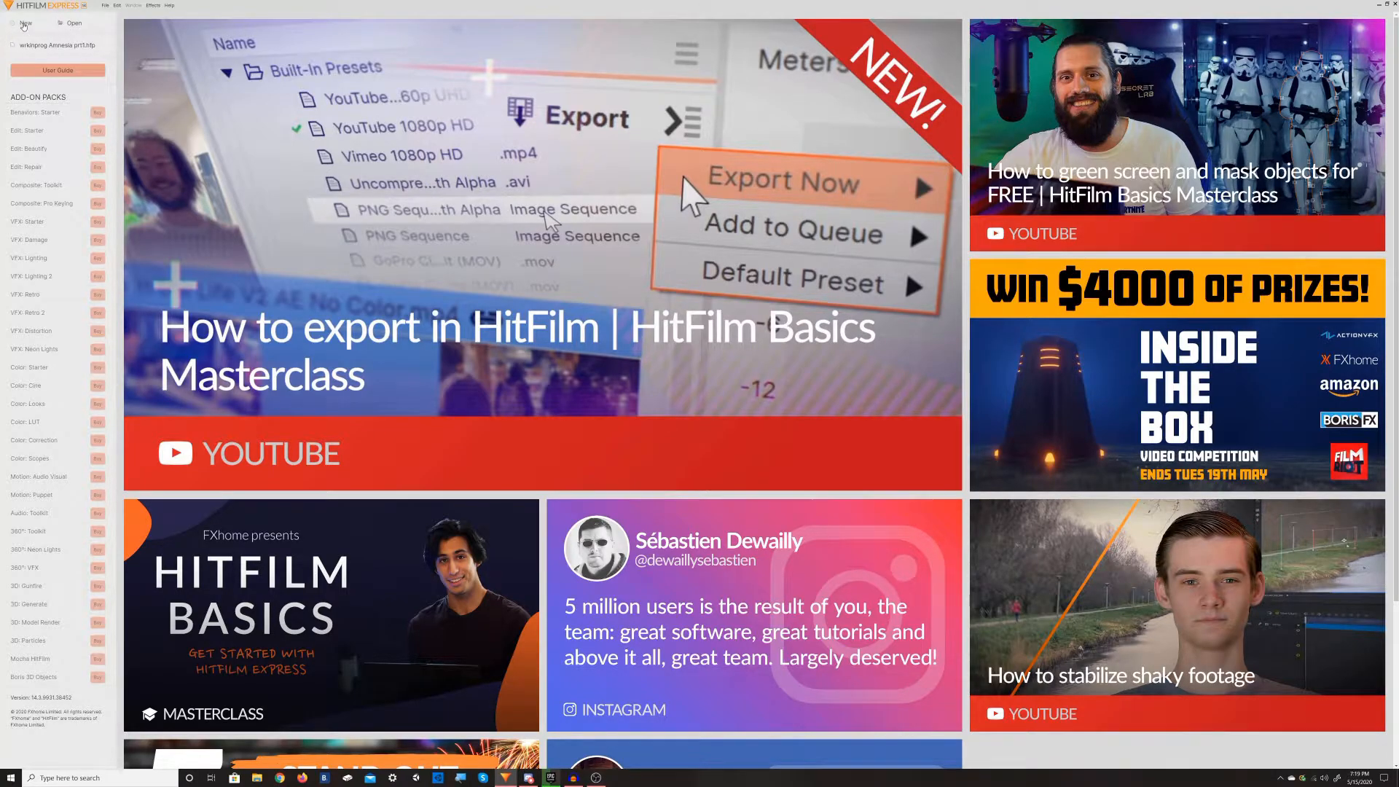
Step: Start a new project and review its rendering settings and the available resolution templates
{"action": "left_click", "coordinate": [25, 23]}
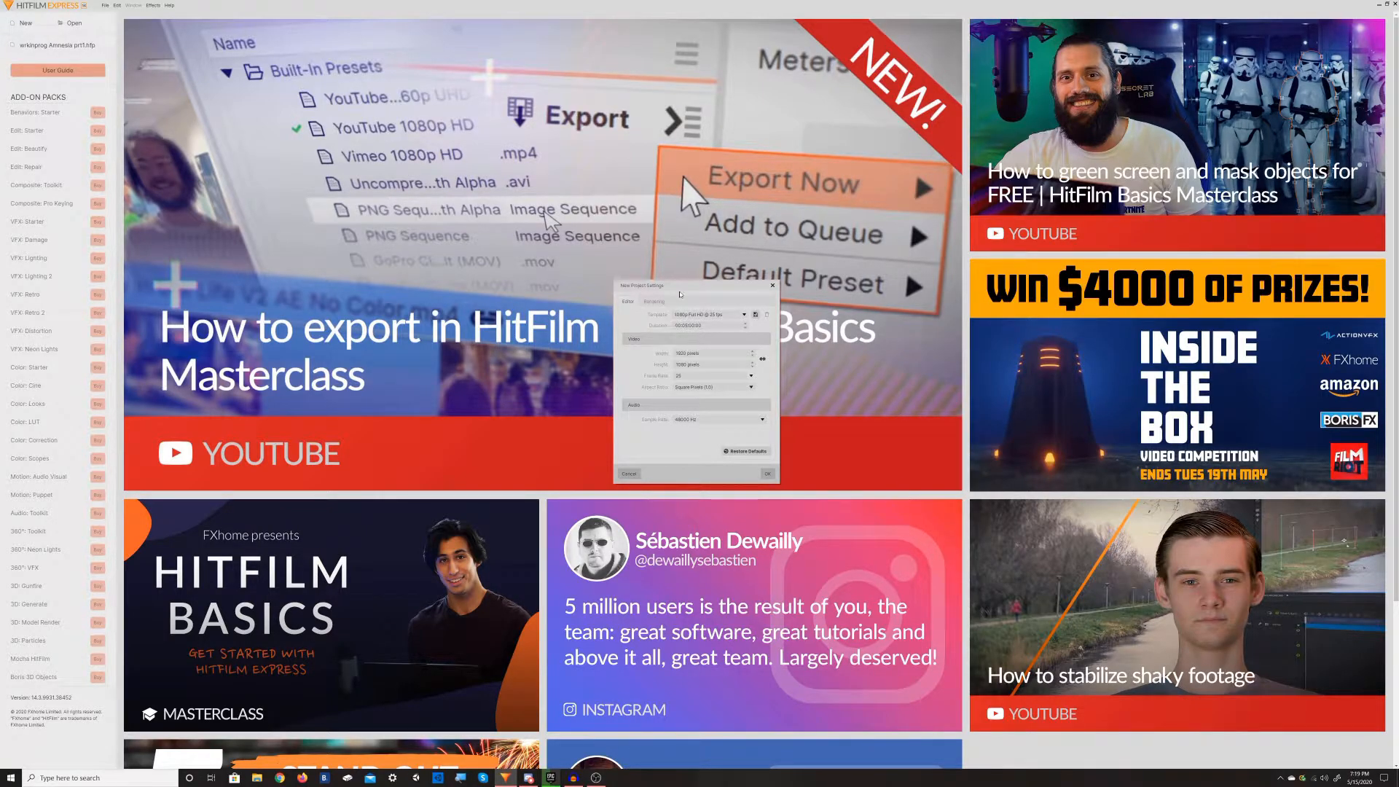
{"action": "left_click", "coordinate": [654, 301]}
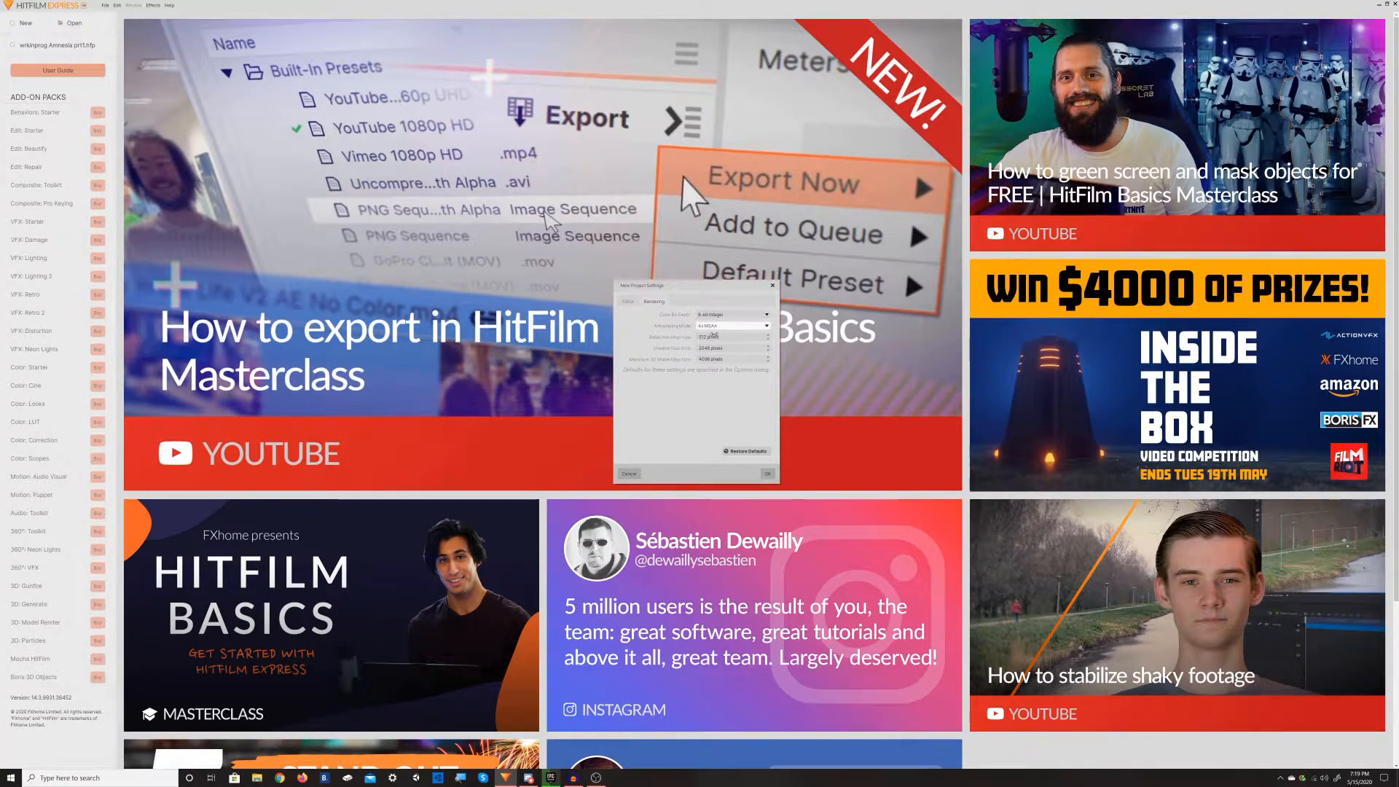
{"action": "left_click", "coordinate": [628, 302]}
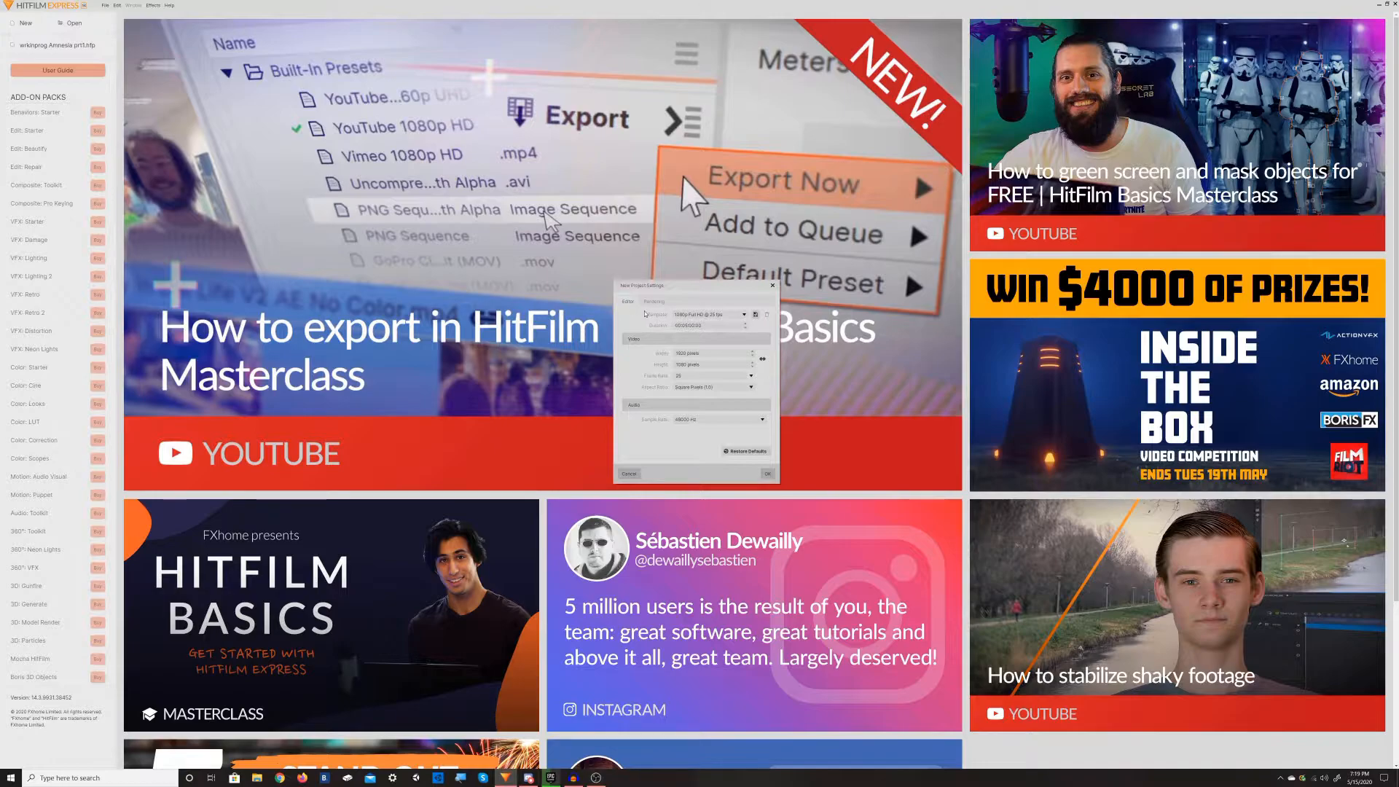
{"action": "left_click", "coordinate": [711, 320]}
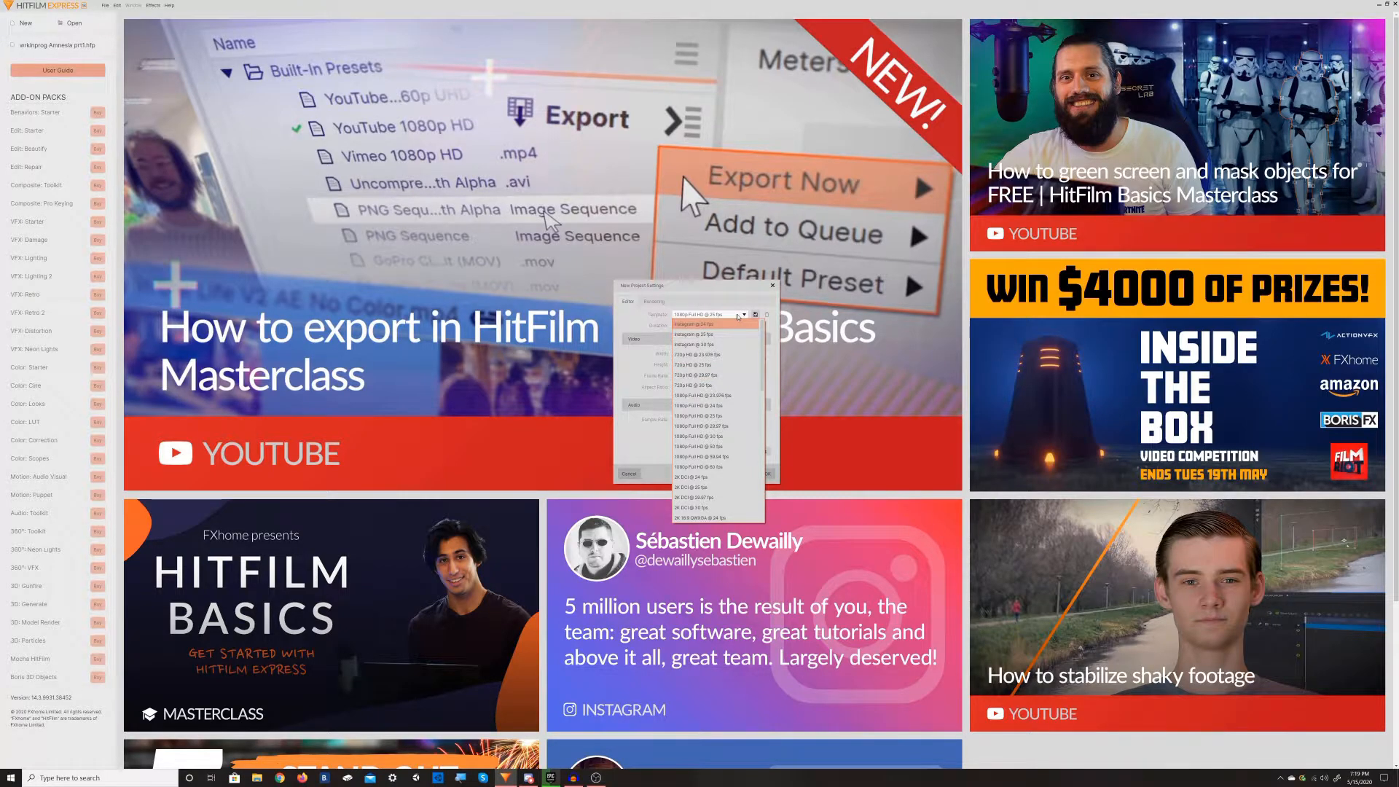
{"action": "scroll", "coordinate": [722, 379], "scroll_direction": "down", "scroll_amount": 6}
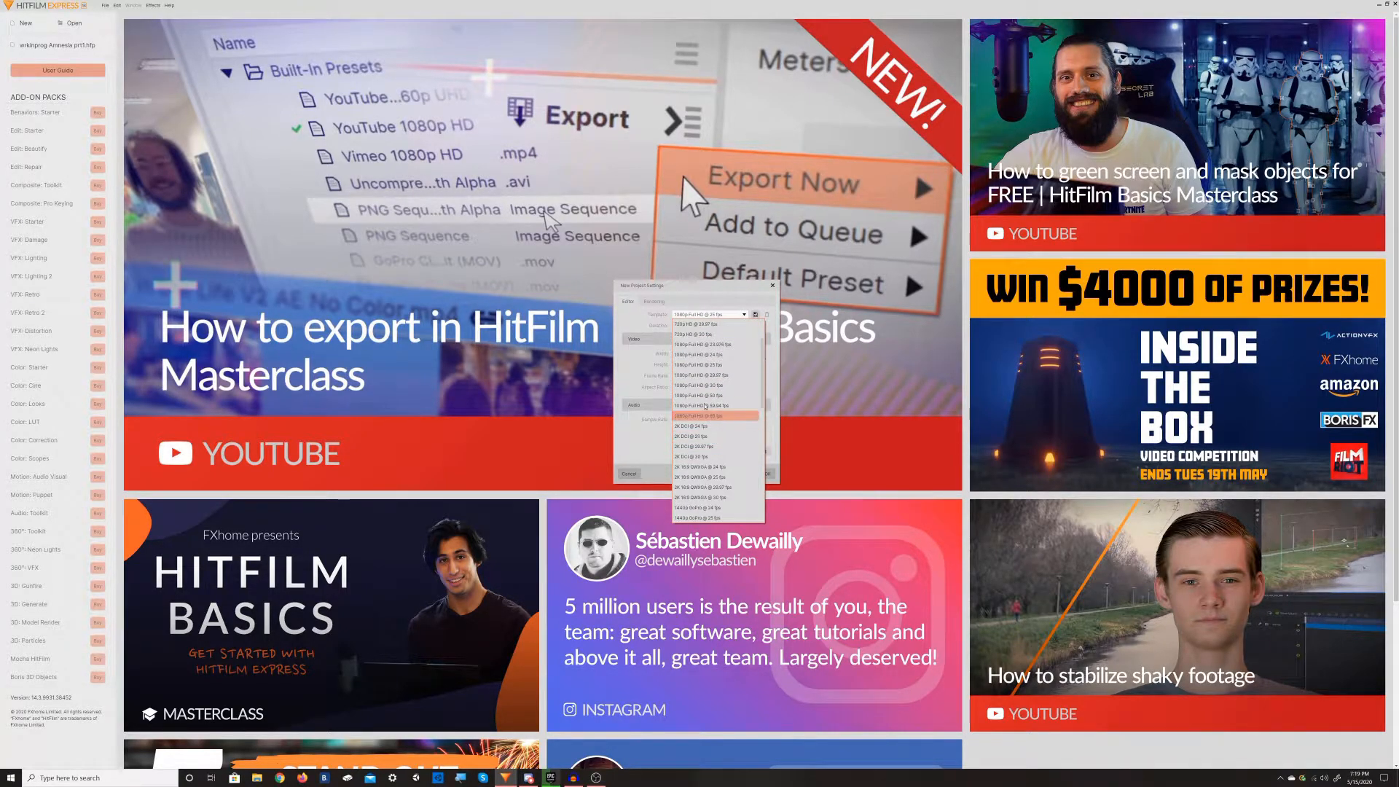
{"action": "scroll", "coordinate": [704, 424], "scroll_direction": "down", "scroll_amount": 6}
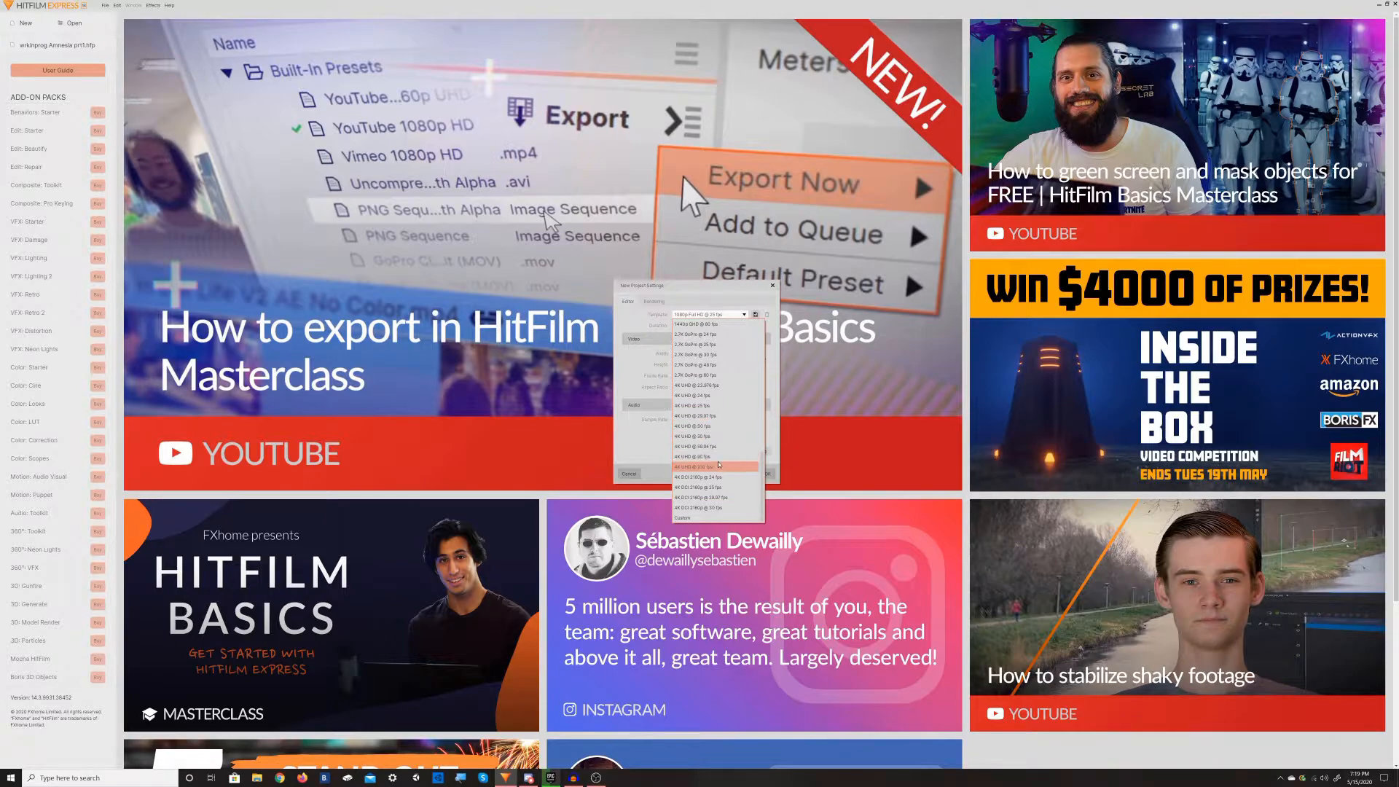
{"action": "left_click", "coordinate": [740, 315]}
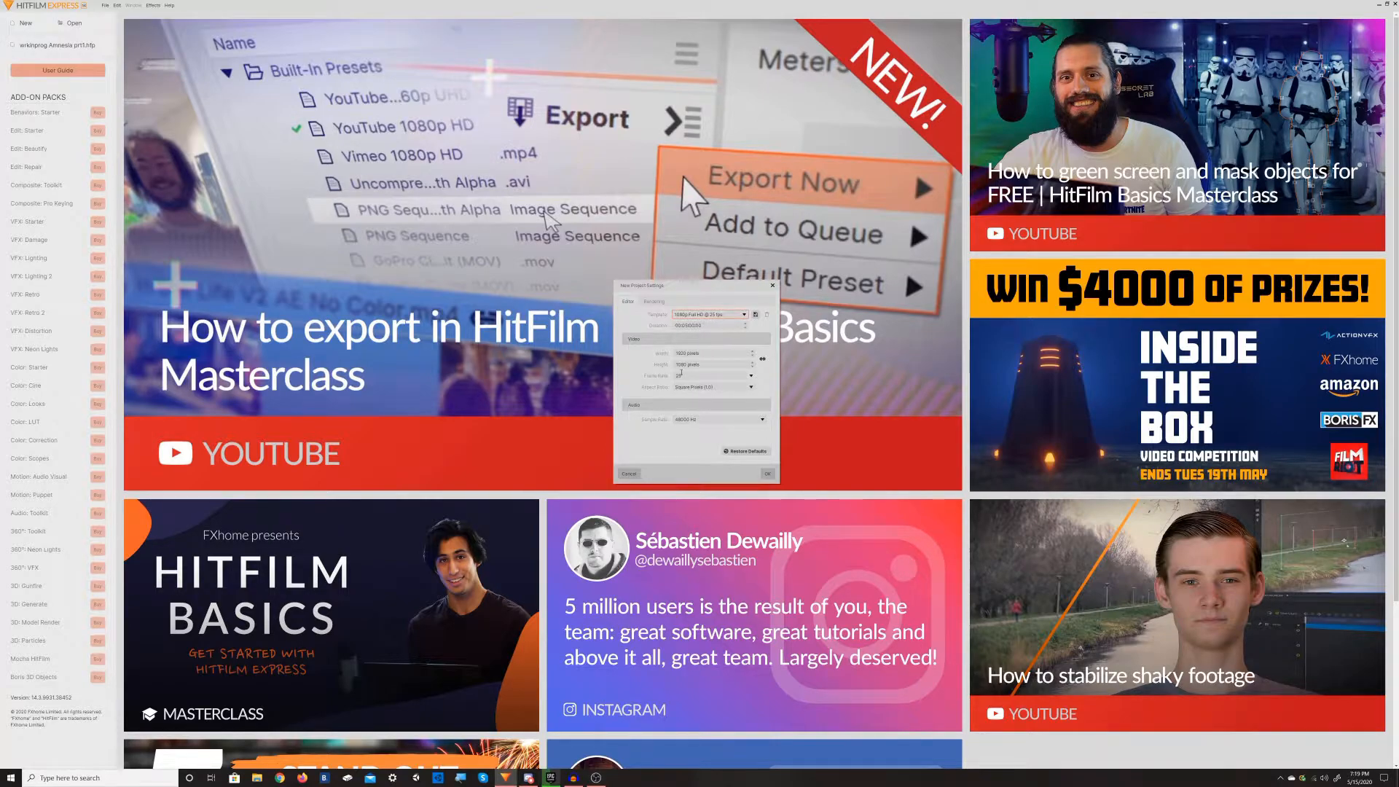
Step: Set the project's frame rate to 25 (PAL) and create the project
{"action": "left_click", "coordinate": [701, 377]}
{"action": "type", "text": "60"}
{"action": "left_click", "coordinate": [751, 376]}
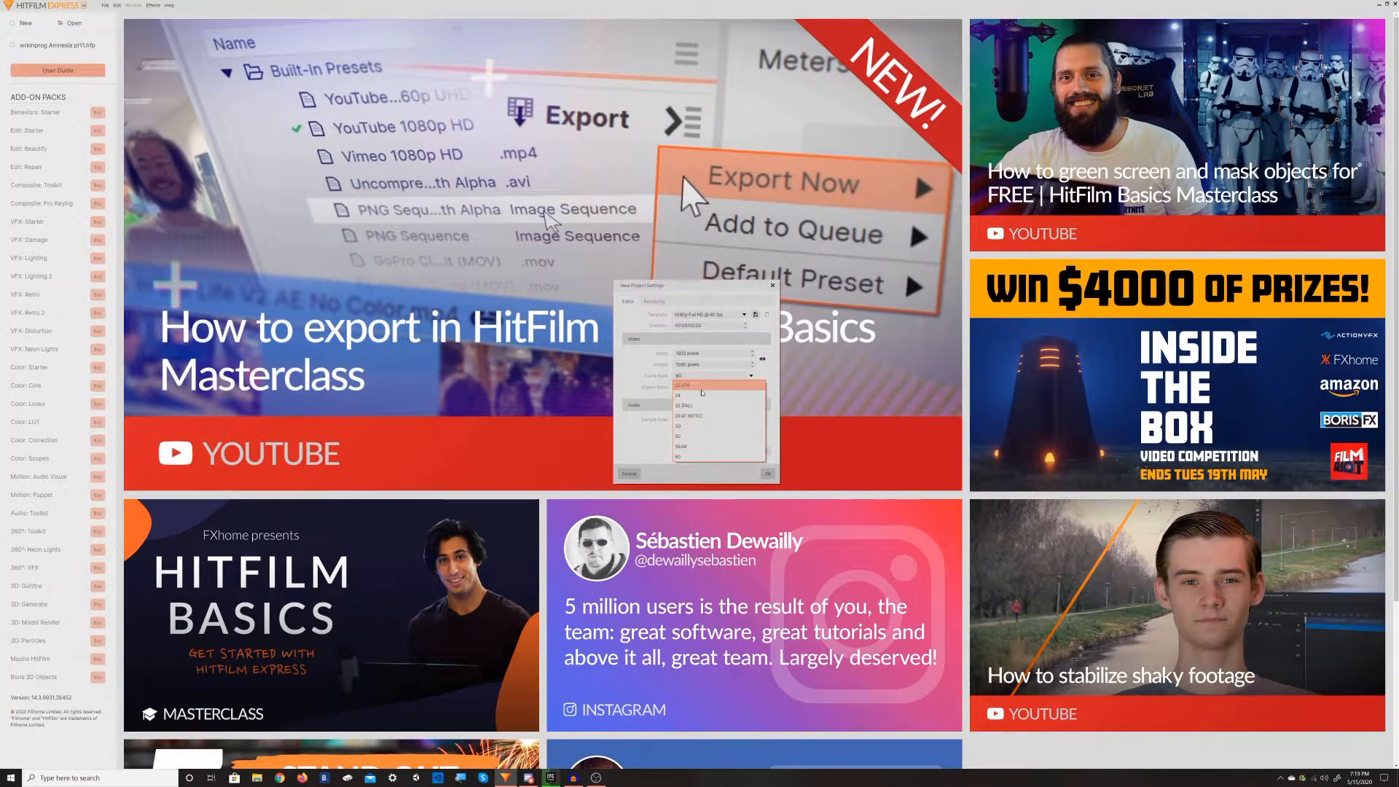
{"action": "left_click", "coordinate": [701, 405]}
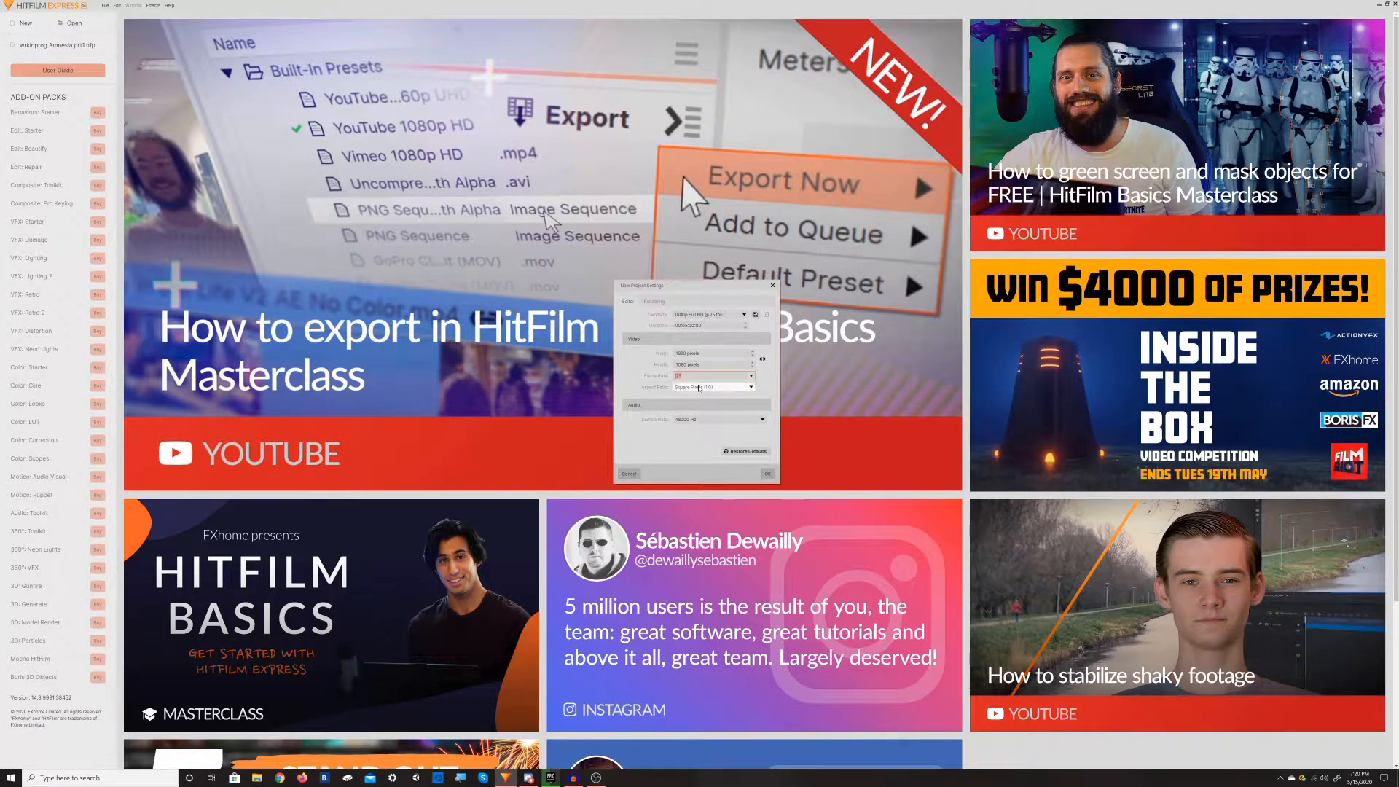
{"action": "left_click", "coordinate": [753, 377]}
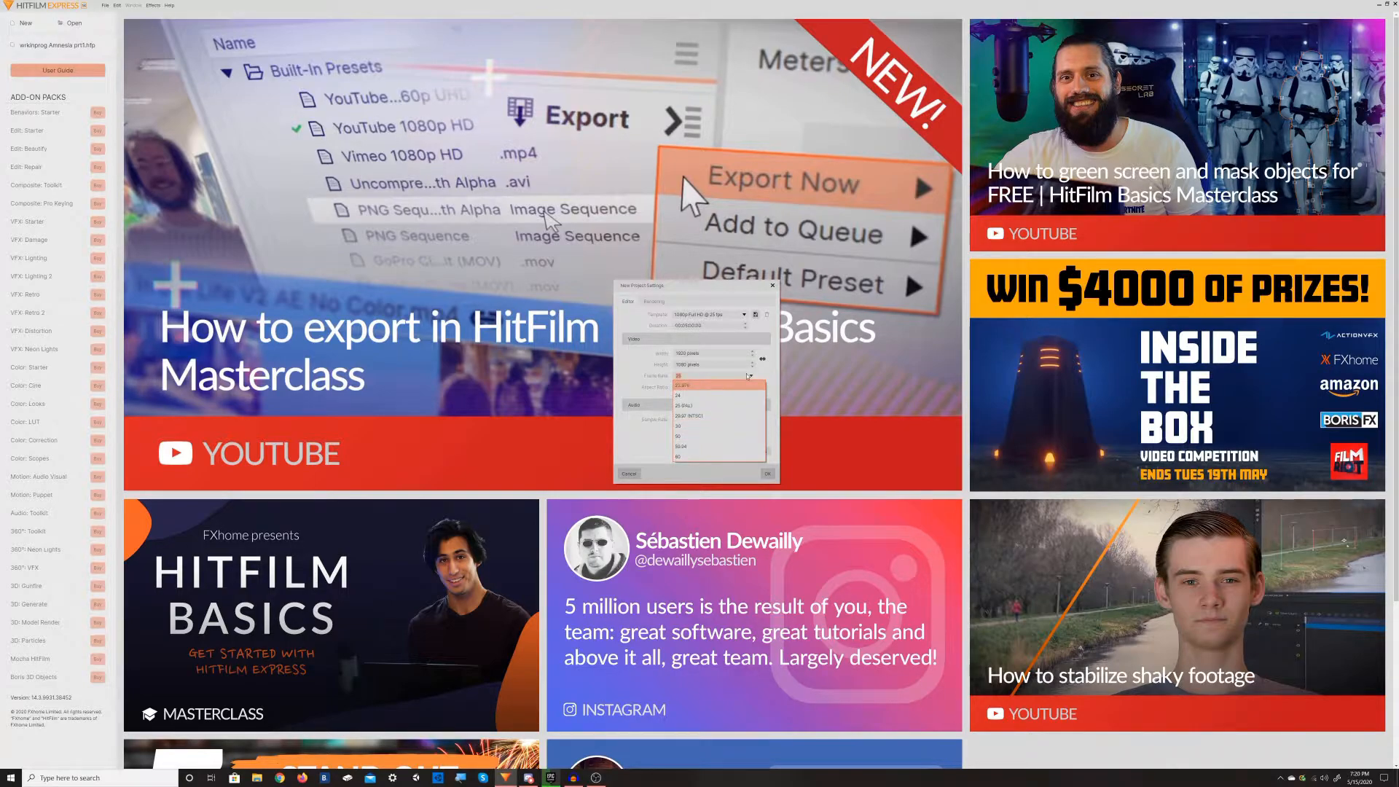
{"action": "left_click", "coordinate": [751, 377]}
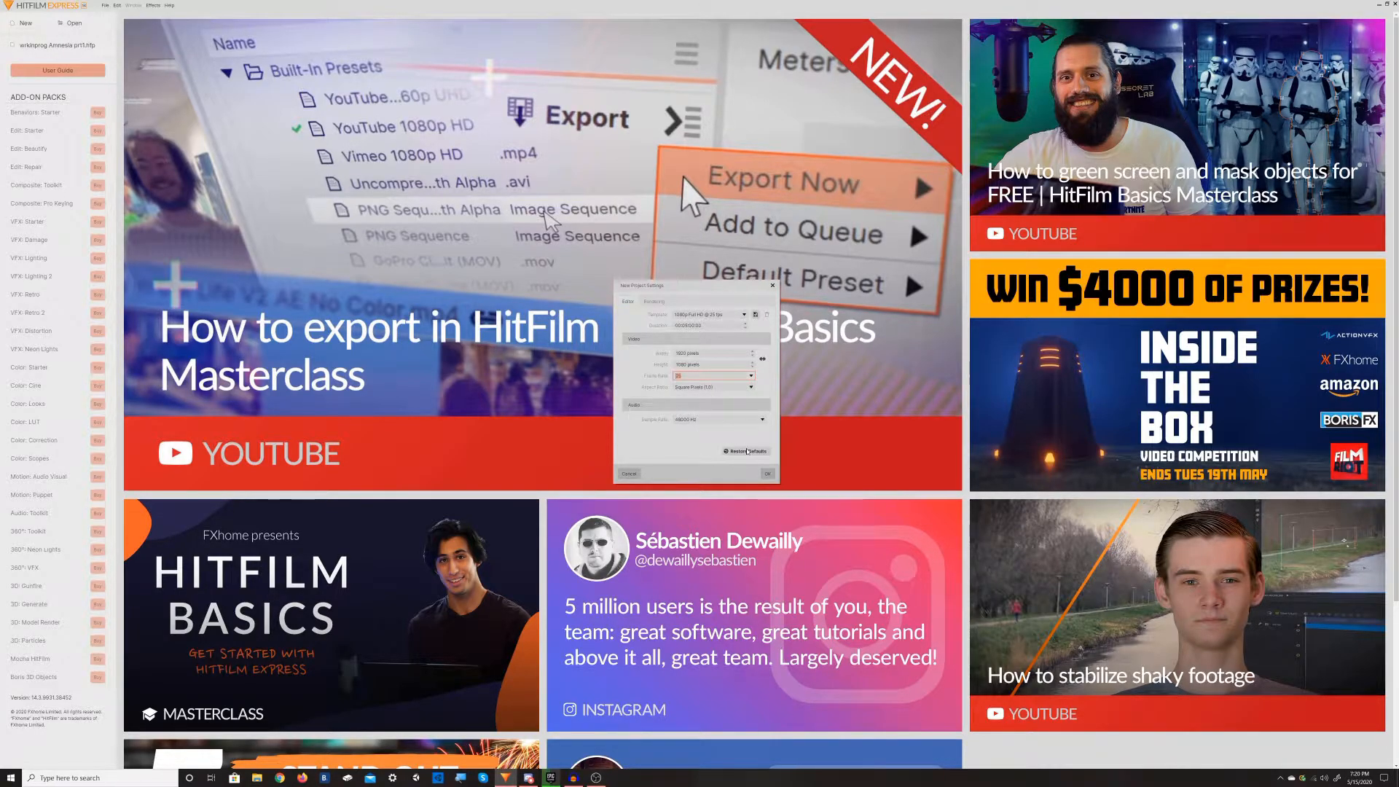
{"action": "left_click", "coordinate": [765, 475]}
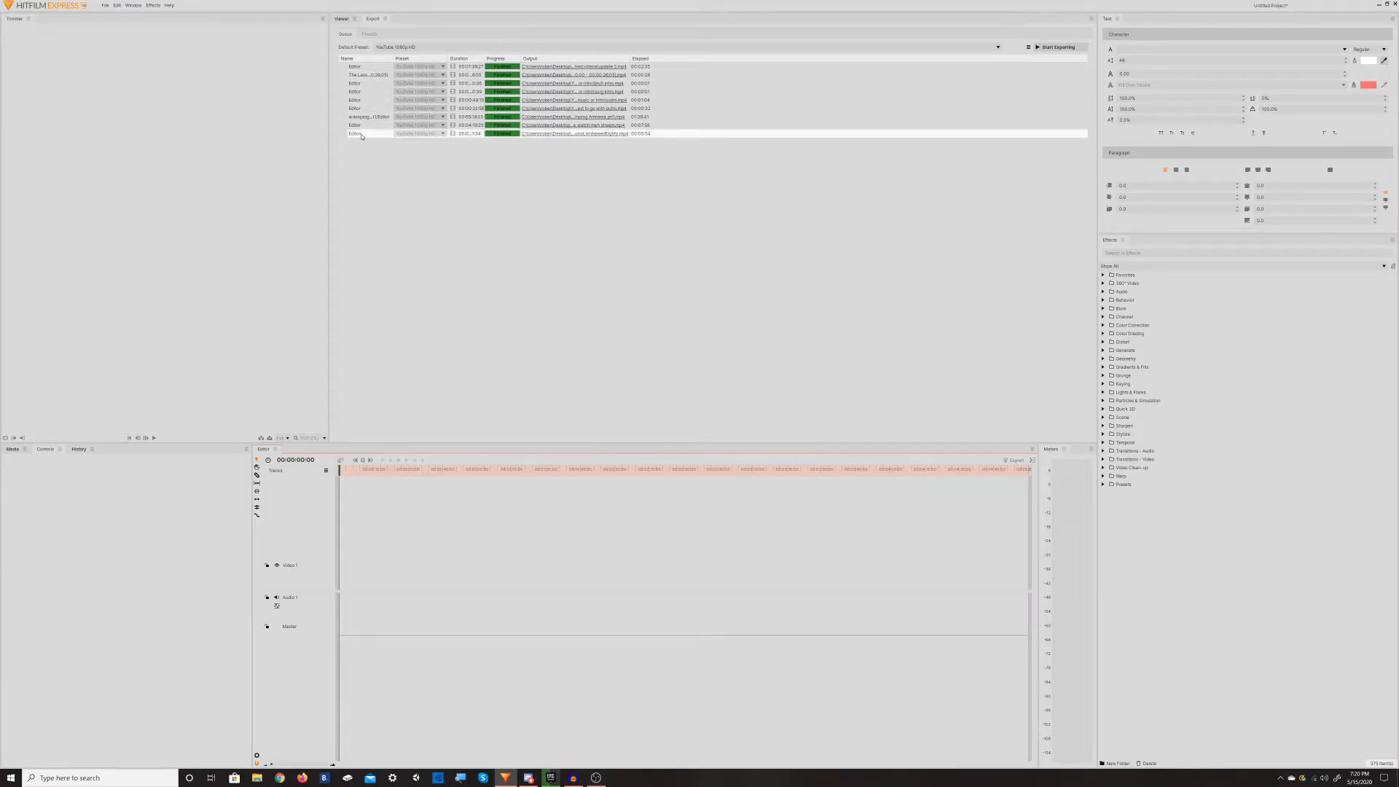
Step: Show the viewer and start a media import, looking through the Screenshots, Outro music or intro, and finished.videos folders
{"action": "left_click", "coordinate": [342, 18]}
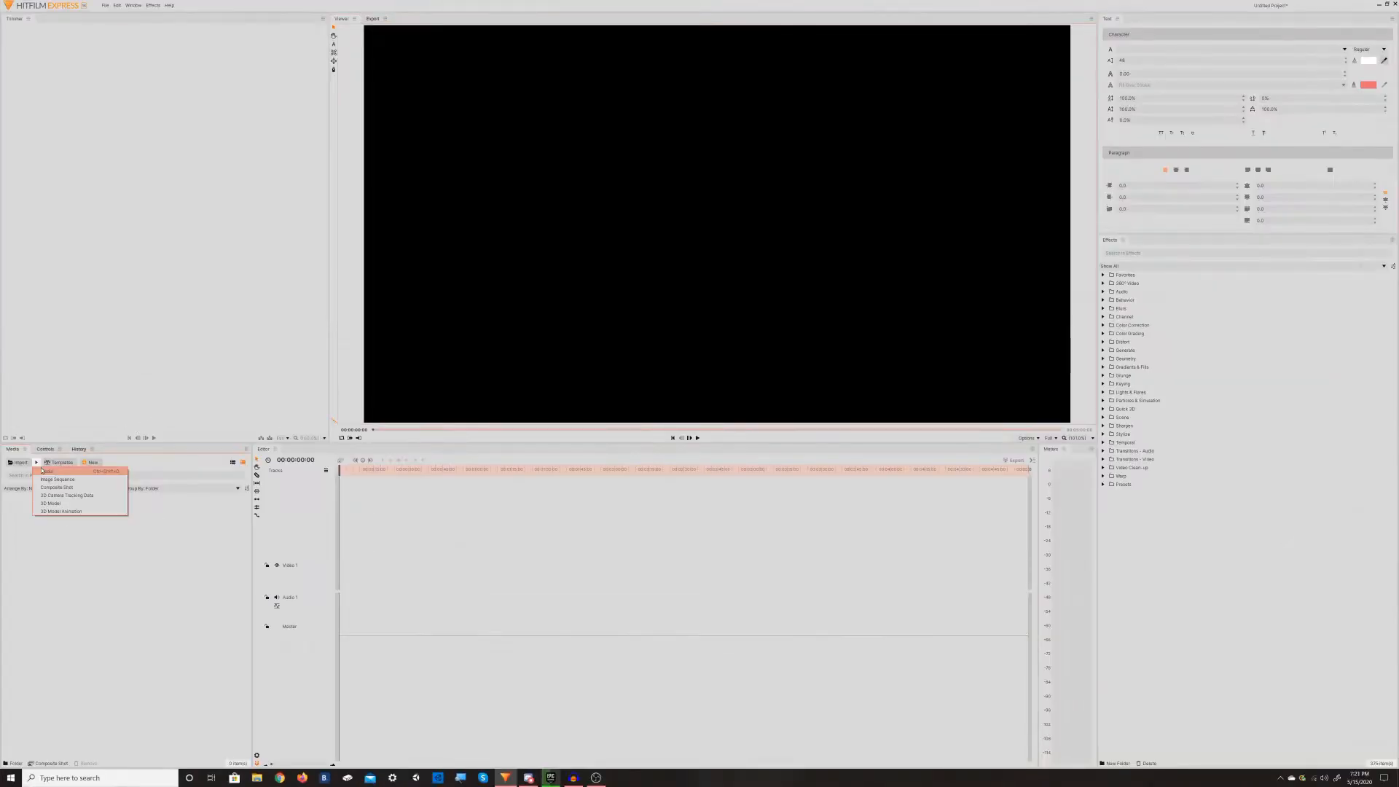
{"action": "left_click", "coordinate": [58, 473]}
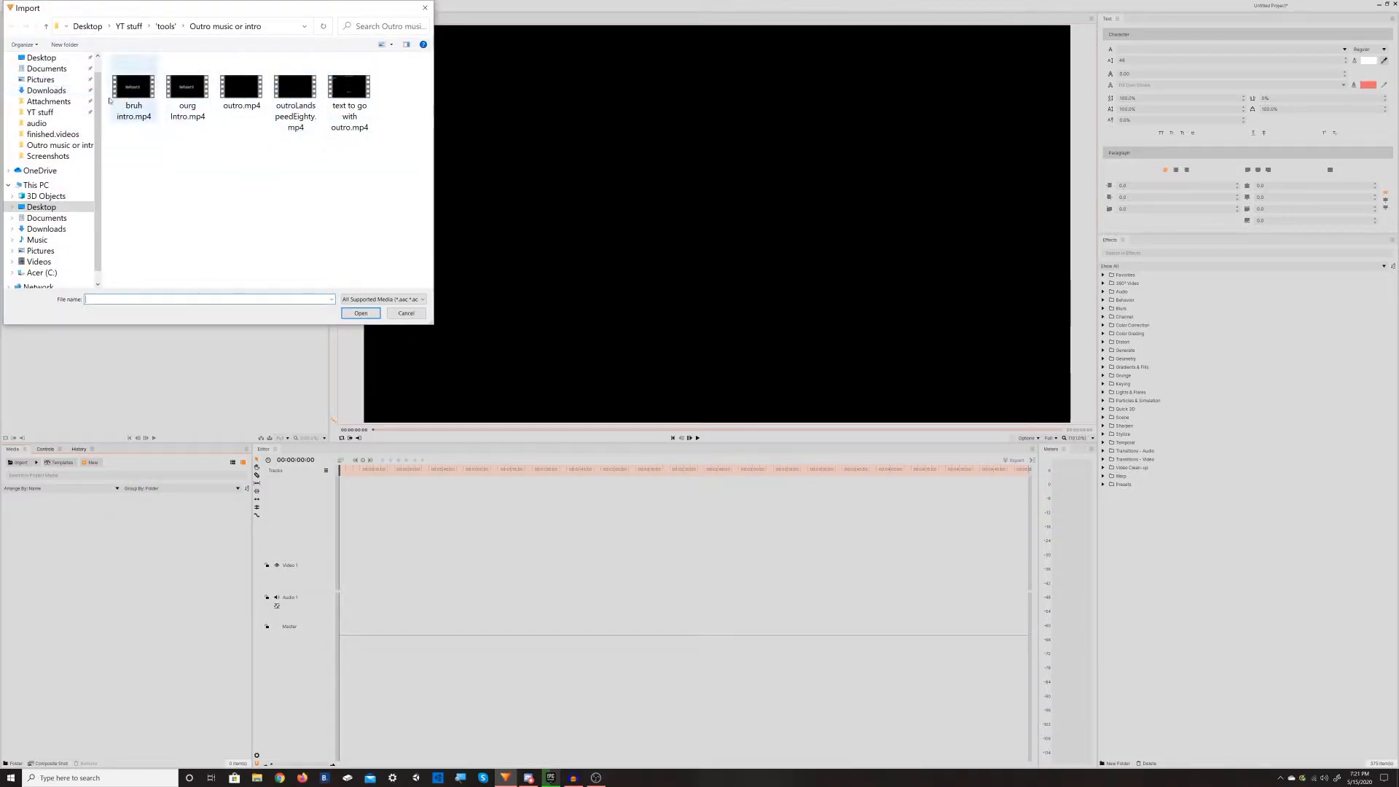
{"action": "left_click", "coordinate": [58, 156]}
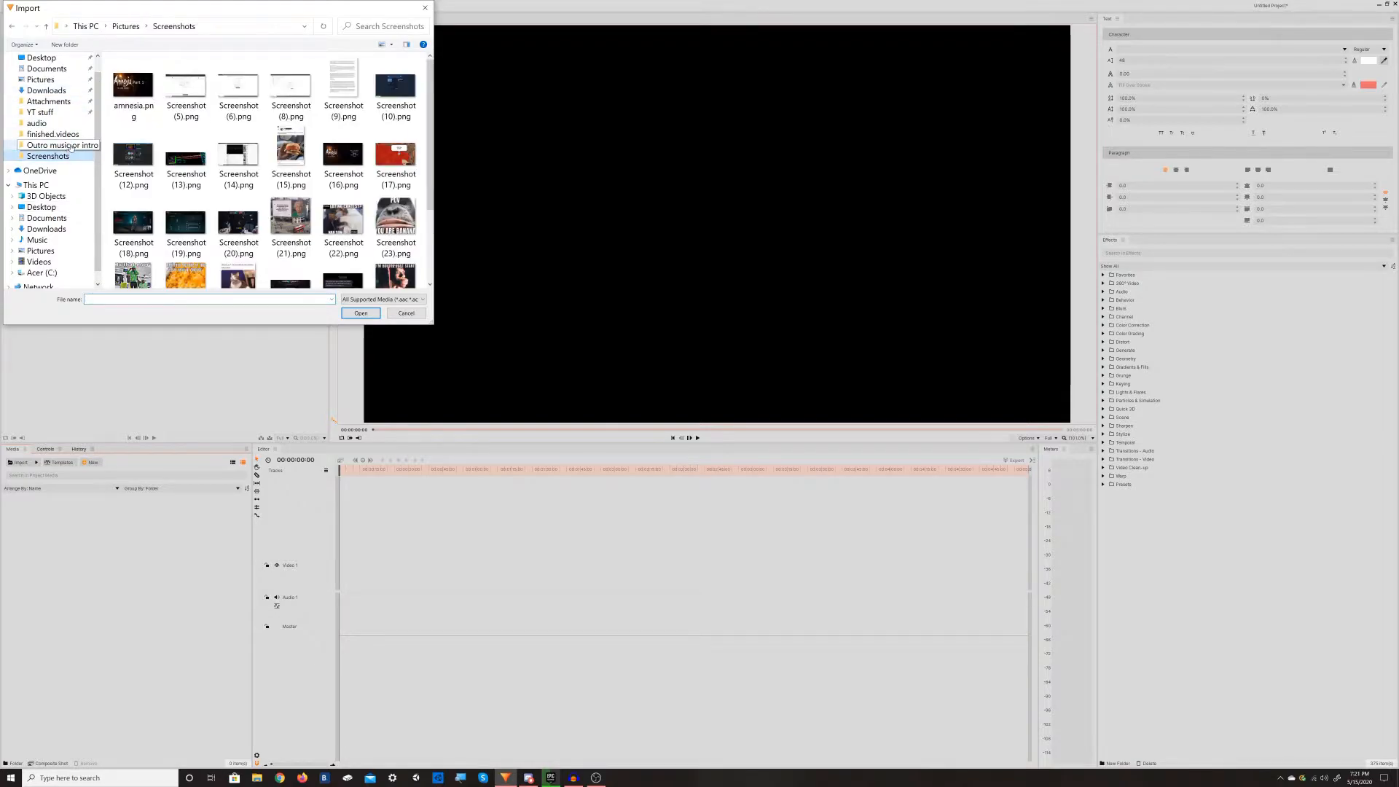
{"action": "left_click", "coordinate": [69, 147]}
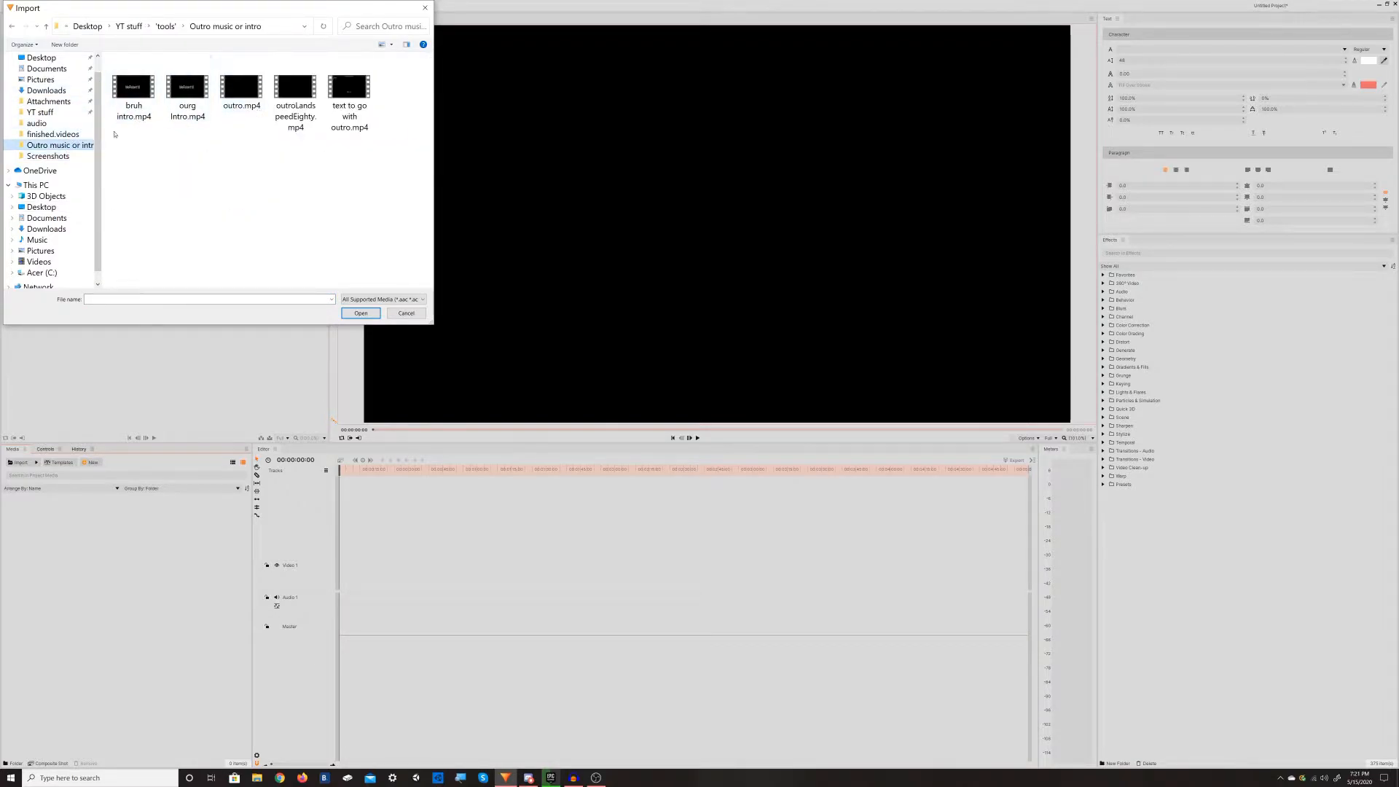
{"action": "left_click", "coordinate": [53, 134]}
{"action": "left_click", "coordinate": [59, 145]}
{"action": "left_click", "coordinate": [67, 157]}
{"action": "left_click", "coordinate": [60, 146]}
{"action": "left_click", "coordinate": [73, 136]}
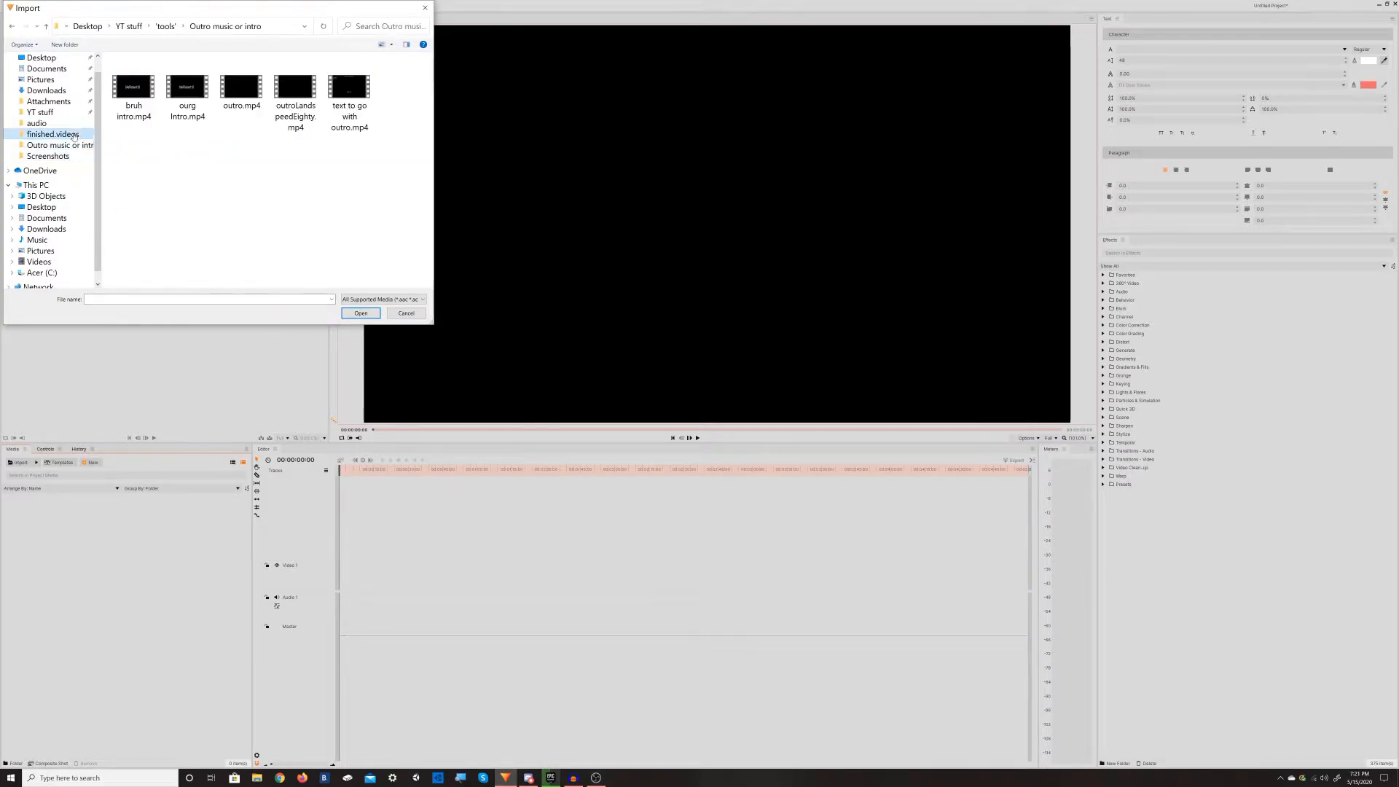
{"action": "left_click", "coordinate": [36, 123]}
Step: Import the Bruh Sound Effect #2.mp3 file from the sound effects_or_music folder inside YT stuff's 'tools' folder
{"action": "left_click", "coordinate": [41, 112]}
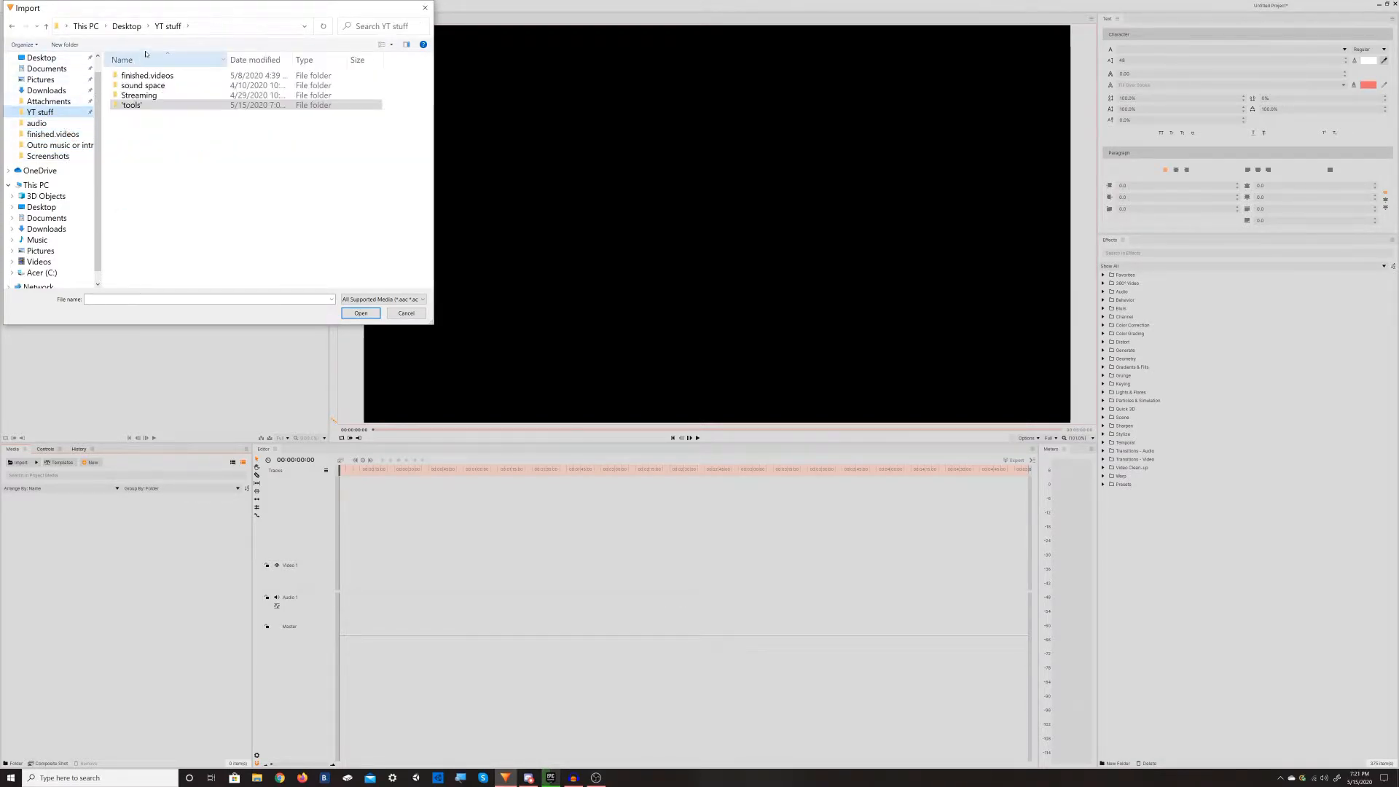
{"action": "double_click", "coordinate": [156, 108]}
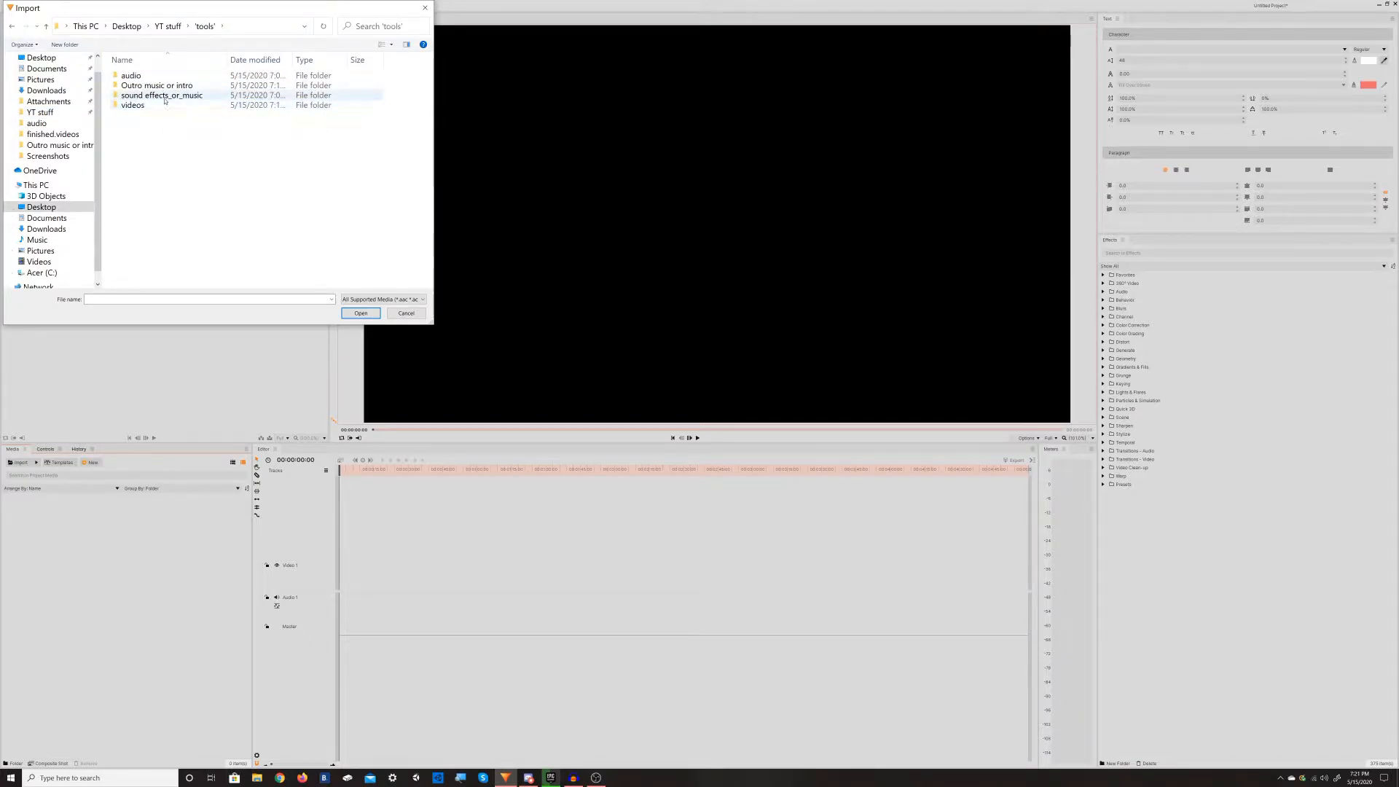
{"action": "double_click", "coordinate": [164, 99]}
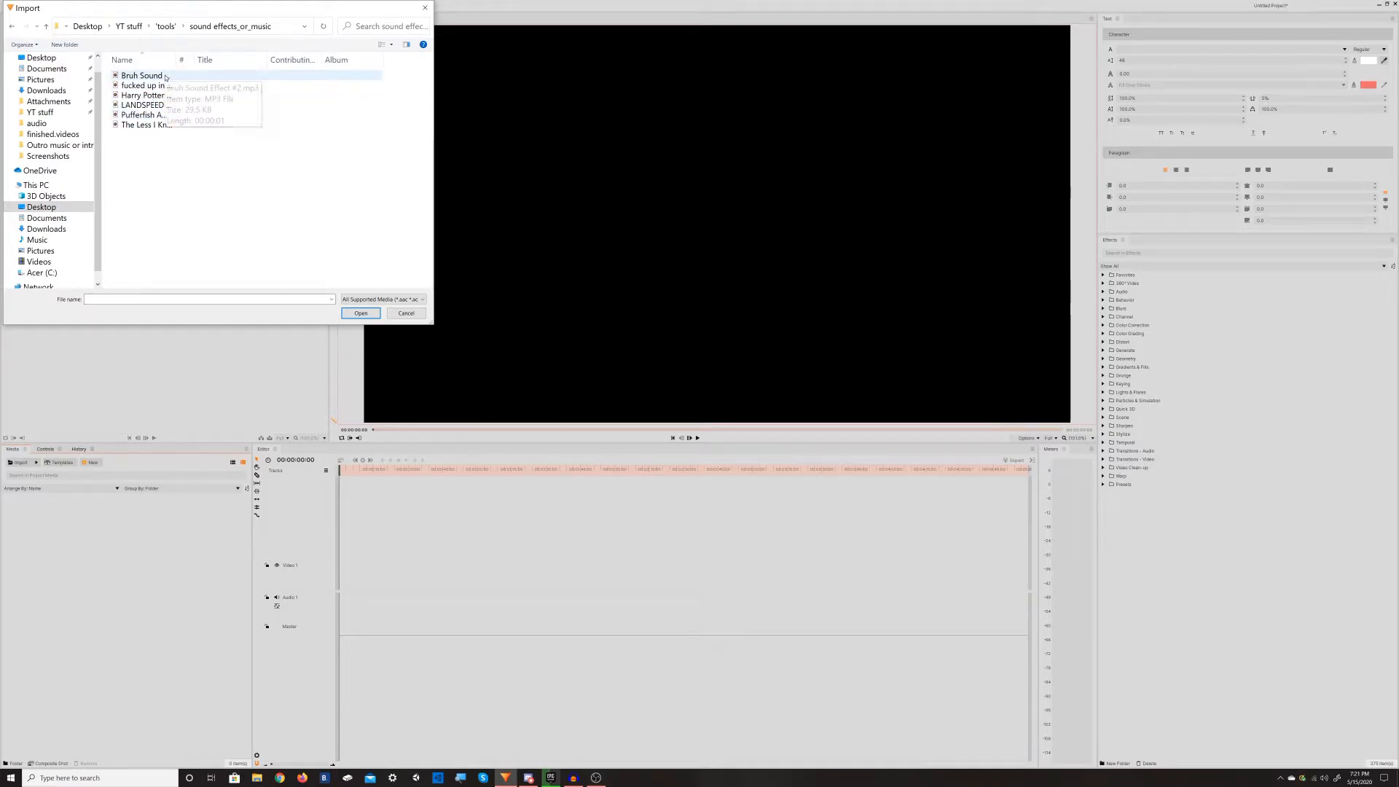
{"action": "mouse_move", "coordinate": [166, 78]}
{"action": "left_mouse_down"}
{"action": "mouse_move", "coordinate": [203, 98]}
{"action": "mouse_move", "coordinate": [130, 407]}
{"action": "mouse_move", "coordinate": [150, 481]}
{"action": "mouse_move", "coordinate": [192, 81]}
{"action": "left_mouse_up"}
{"action": "double_click", "coordinate": [193, 81]}
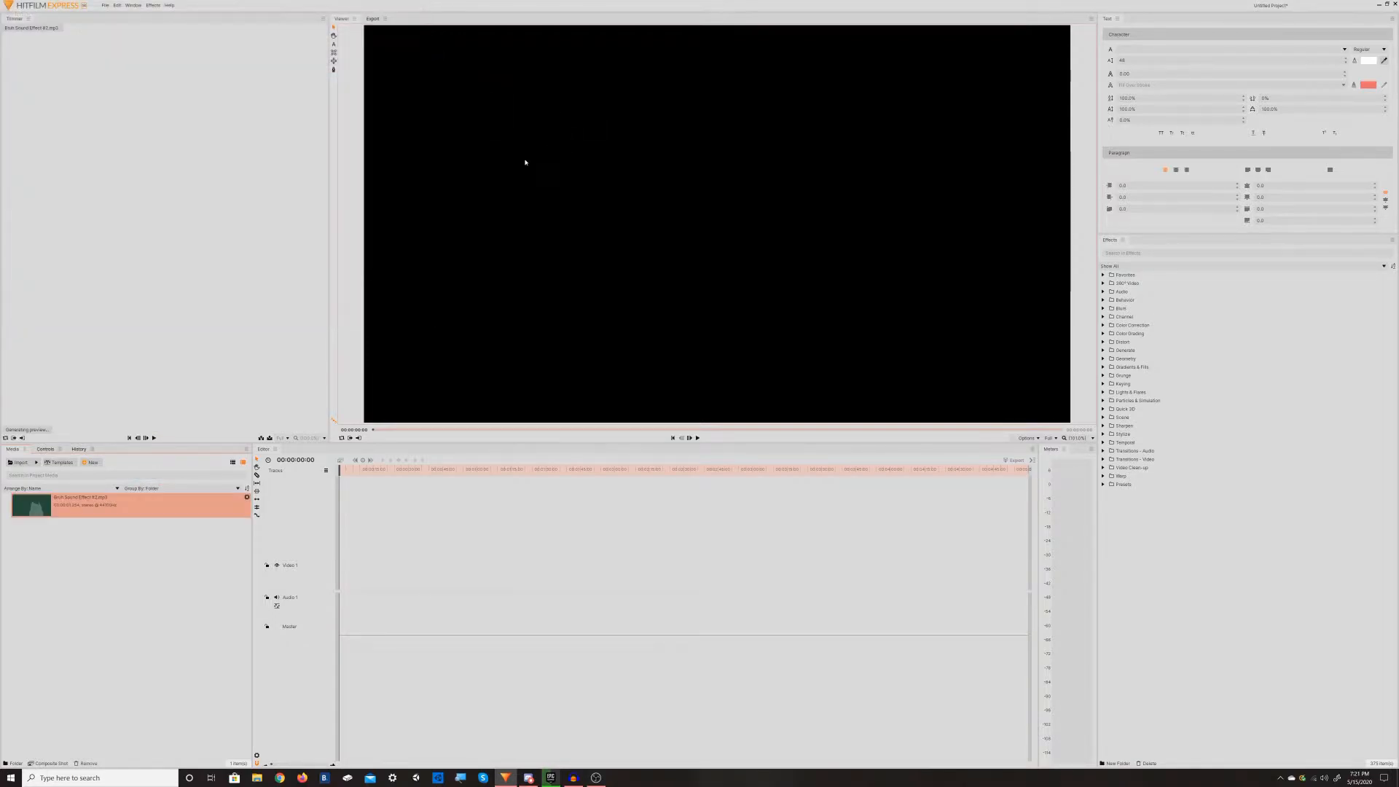
Step: Place the imported Bruh sound effect at the start of the Audio 1 track
{"action": "left_click_drag", "start_coordinate": [100, 508], "coordinate": [341, 614]}
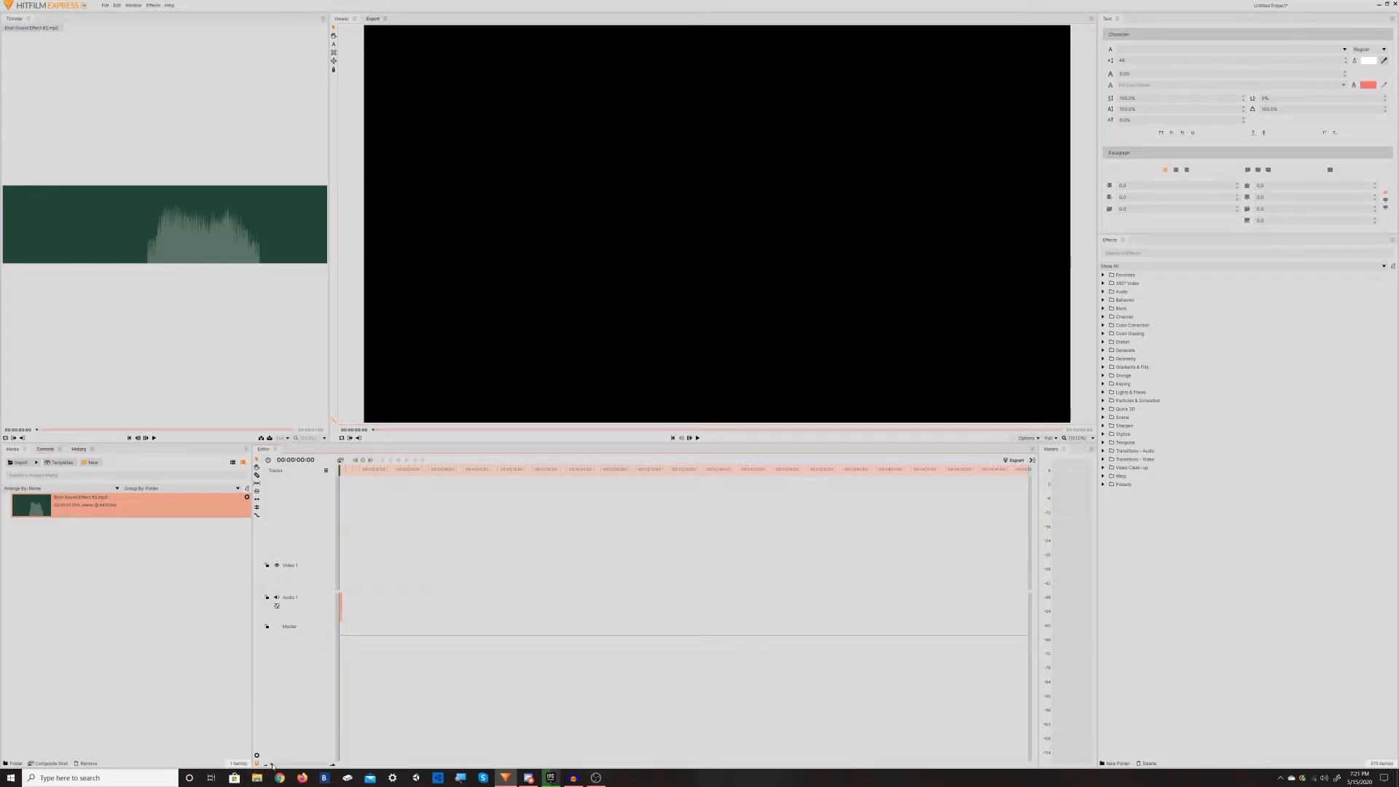
{"action": "left_click_drag", "start_coordinate": [271, 765], "coordinate": [270, 767]}
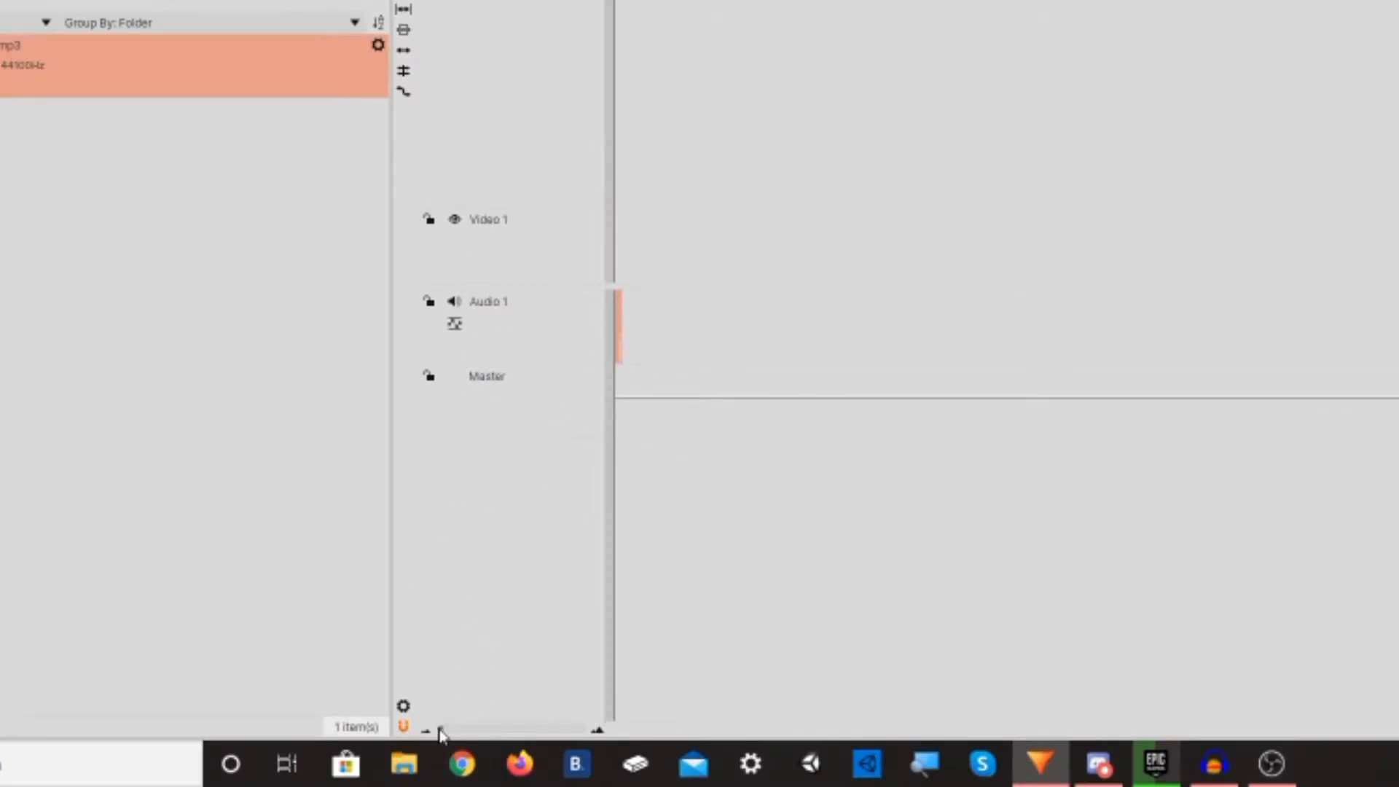
{"action": "left_click_drag", "start_coordinate": [440, 729], "coordinate": [499, 731]}
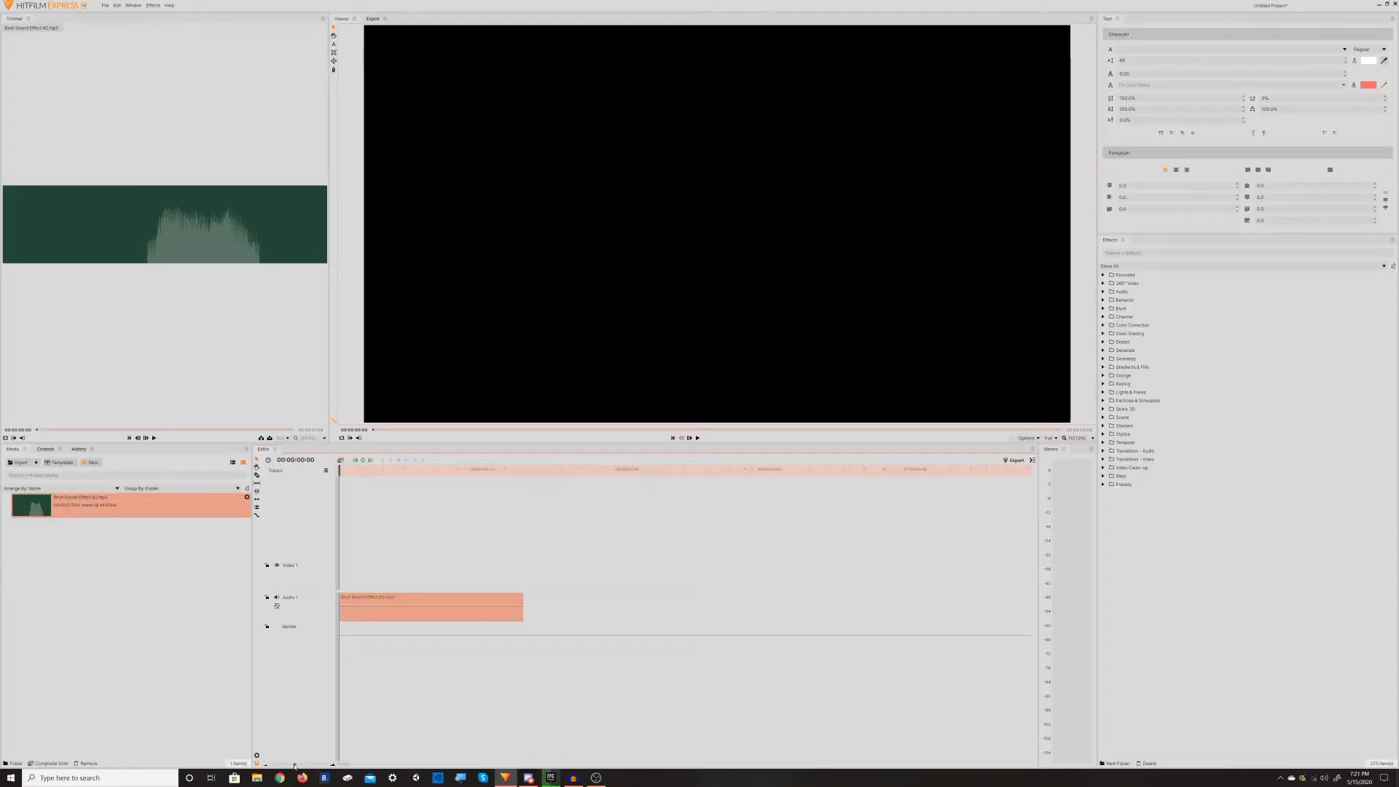
{"action": "left_click_drag", "start_coordinate": [294, 765], "coordinate": [304, 765]}
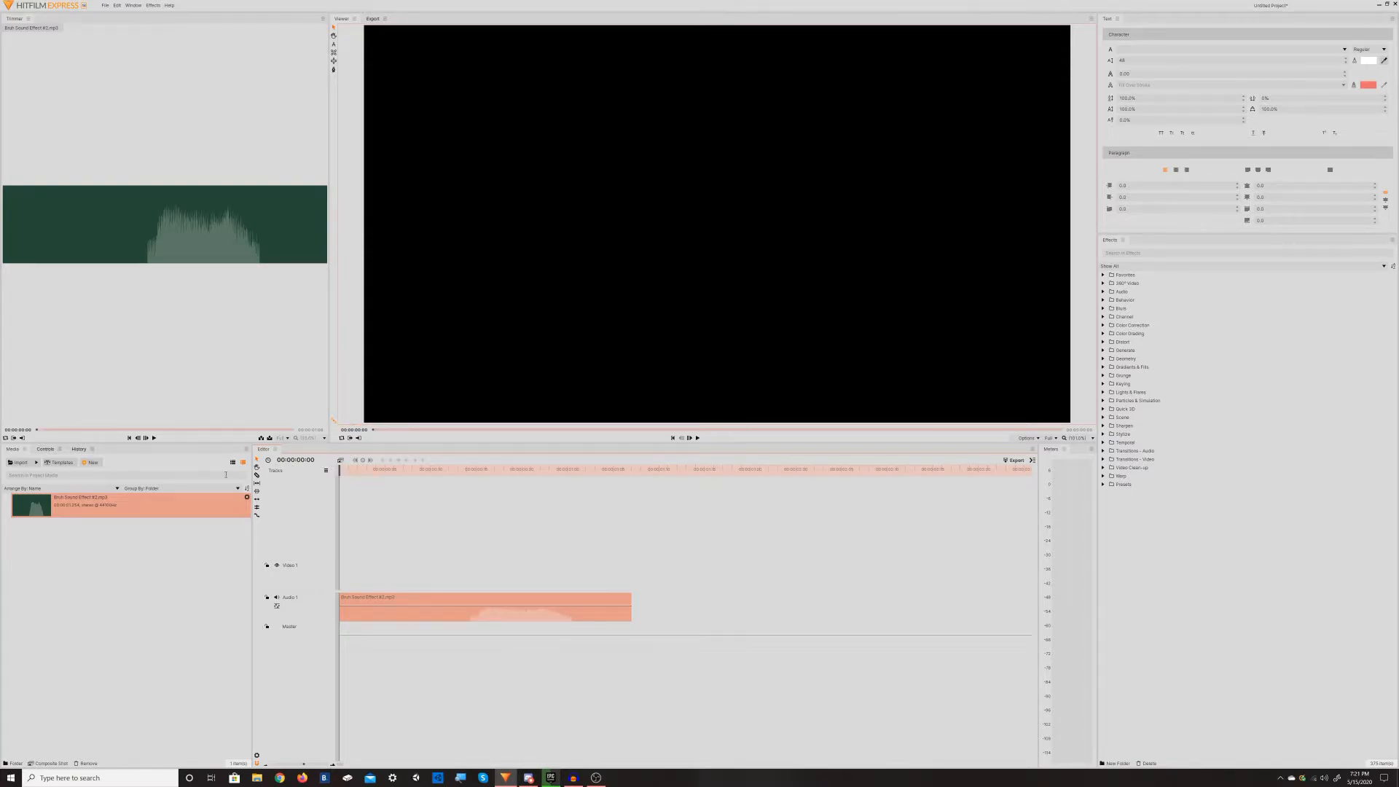
Step: Lower the audio clip's volume and raise it partway again, playing the clip to check each level
{"action": "left_click_drag", "start_coordinate": [419, 606], "coordinate": [421, 616]}
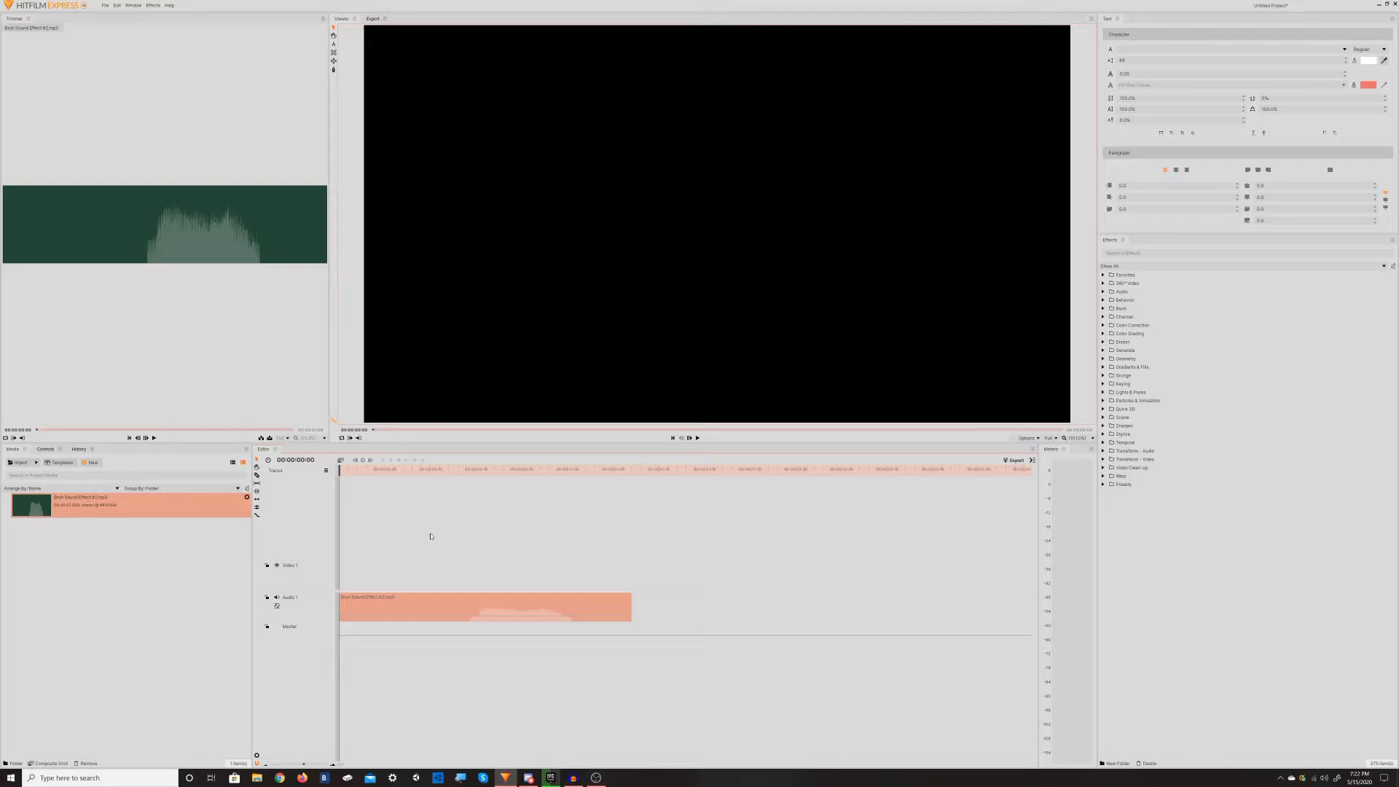
{"action": "left_click", "coordinate": [698, 438]}
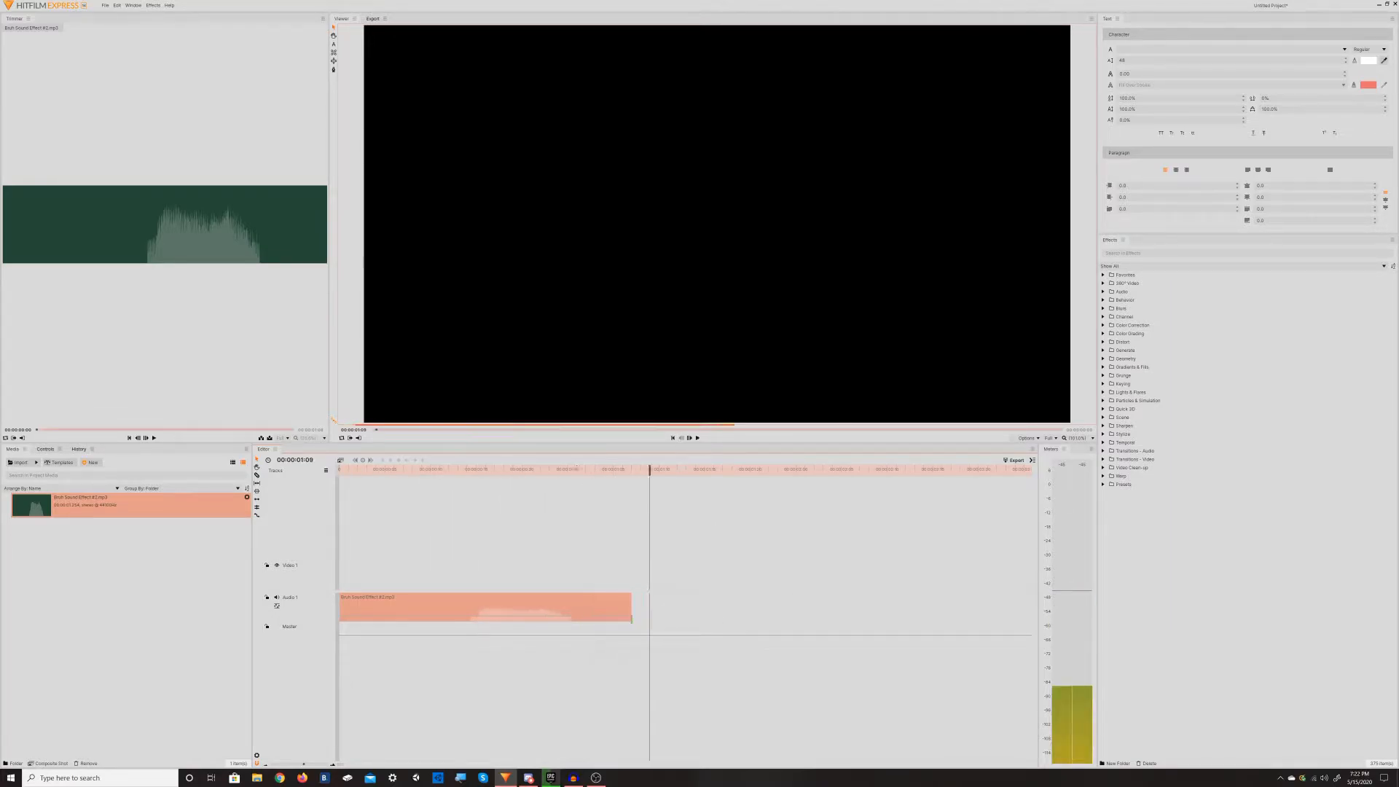
{"action": "left_click_drag", "start_coordinate": [546, 617], "coordinate": [546, 611]}
{"action": "left_click", "coordinate": [440, 469]}
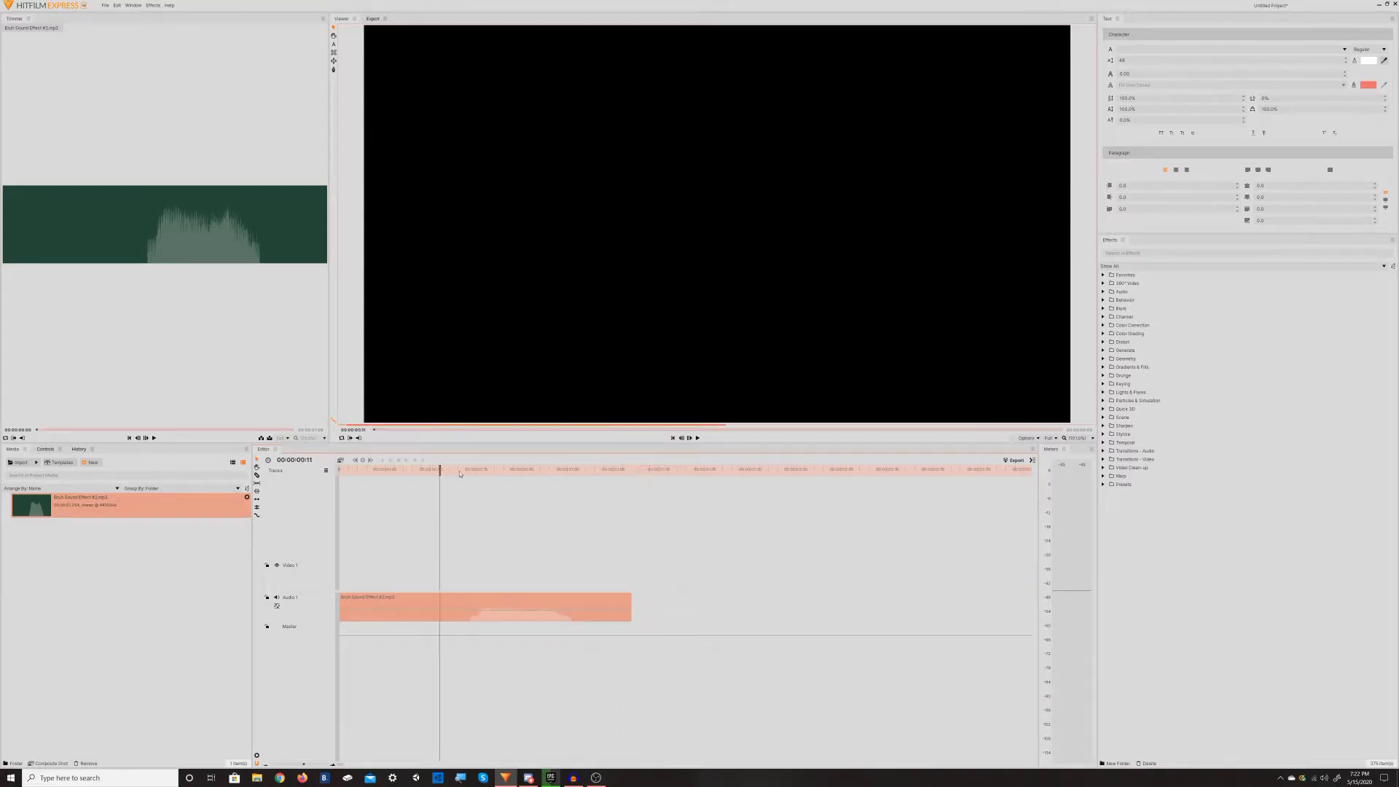
{"action": "key", "text": "space"}
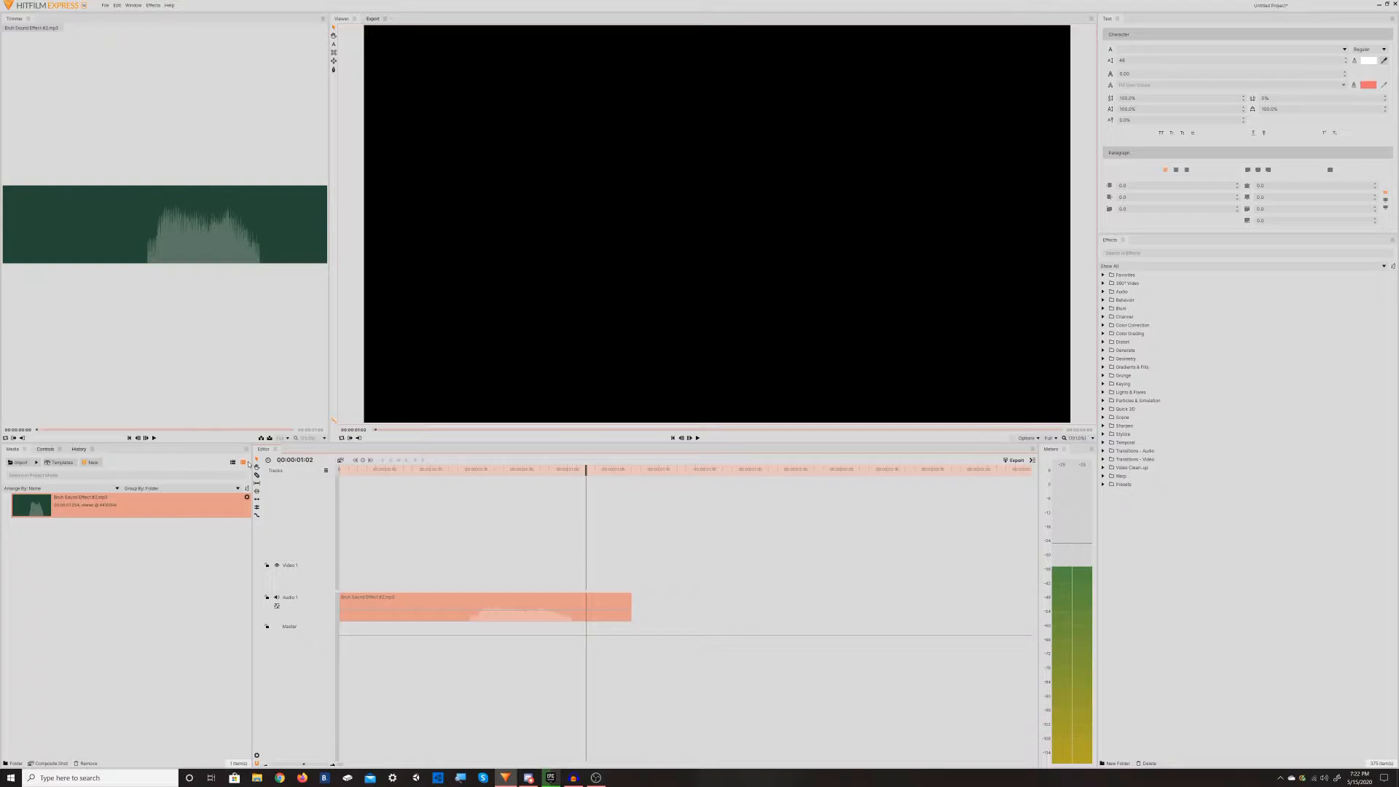
Step: Cut off and remove the silent beginning of the audio clip, and move the remaining piece to the timeline's start
{"action": "left_click", "coordinate": [465, 616]}
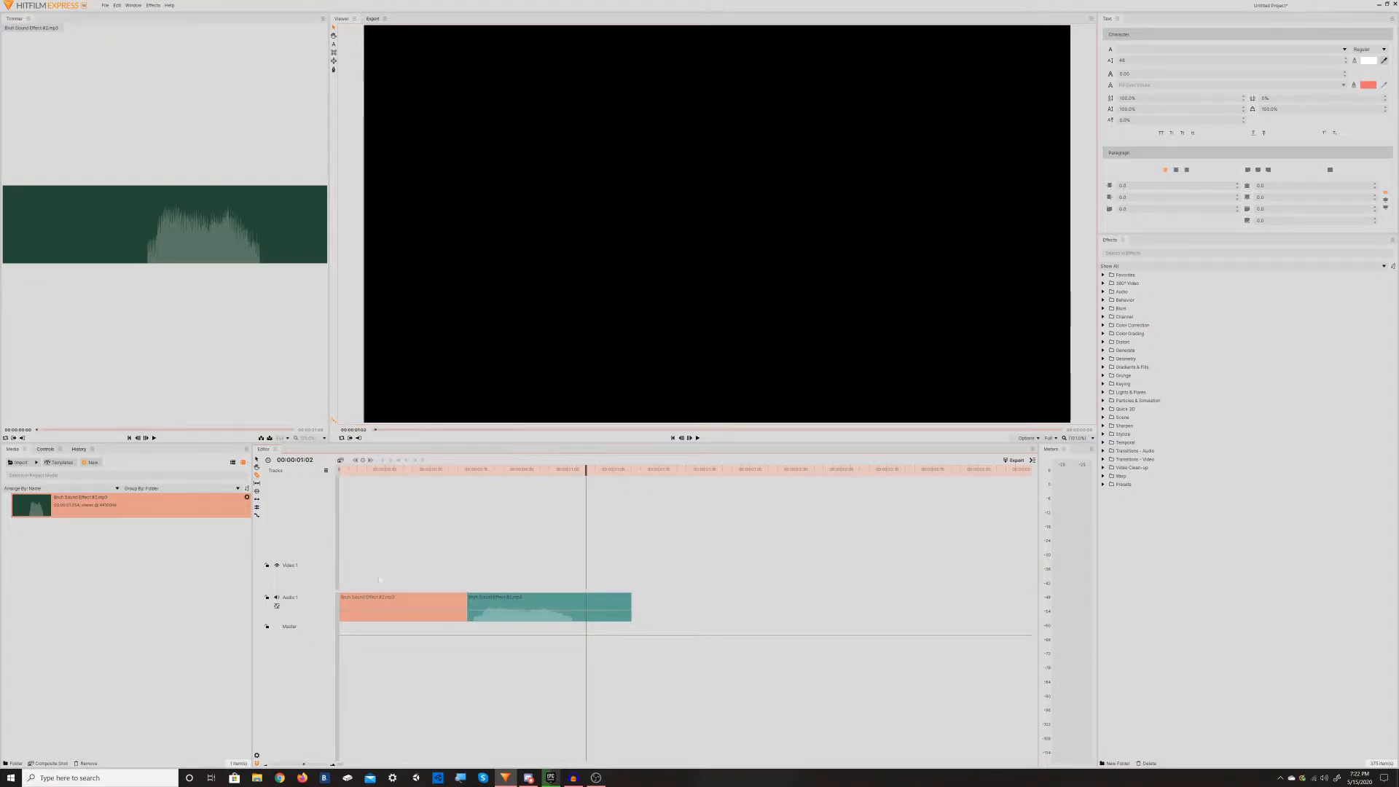
{"action": "right_click", "coordinate": [417, 599]}
{"action": "left_click", "coordinate": [438, 542]}
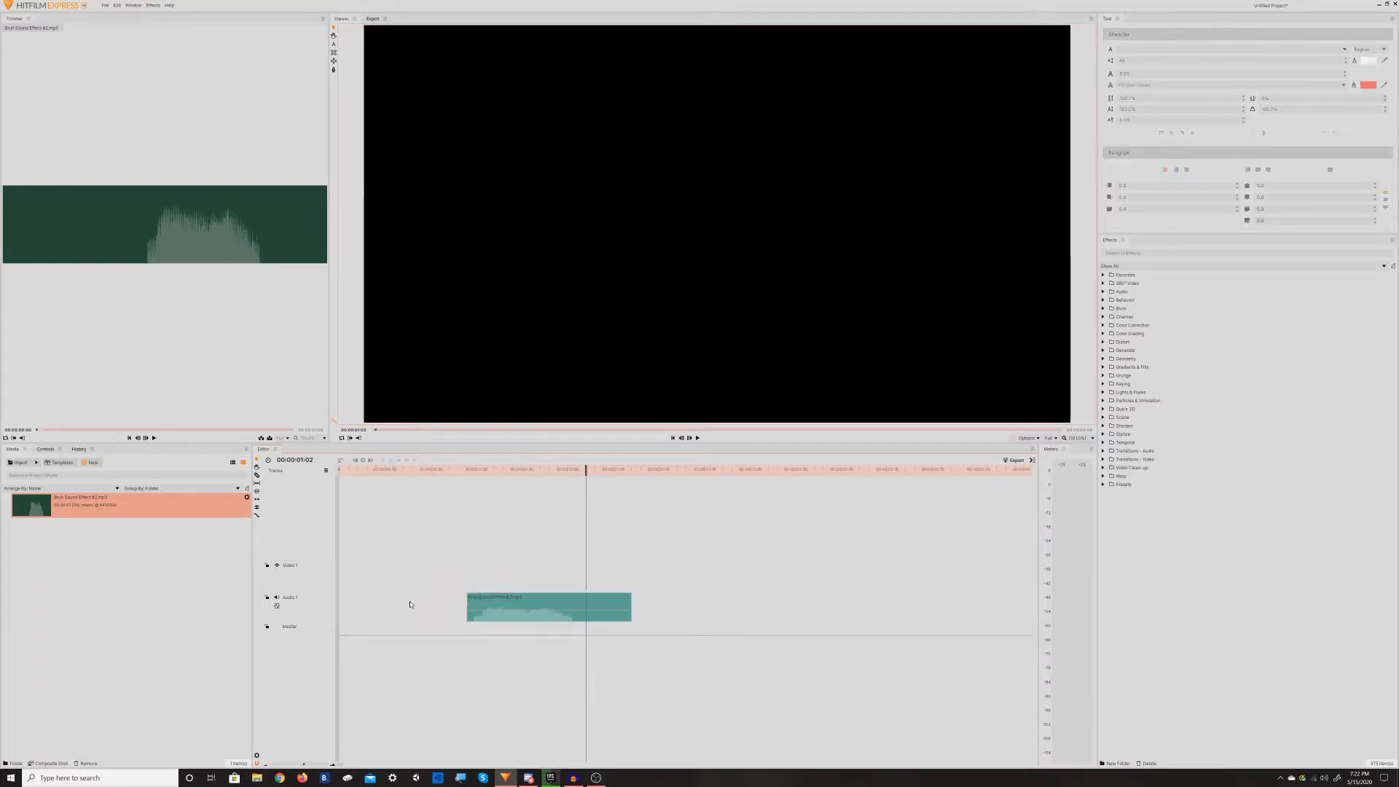
{"action": "left_click_drag", "start_coordinate": [539, 607], "coordinate": [411, 605]}
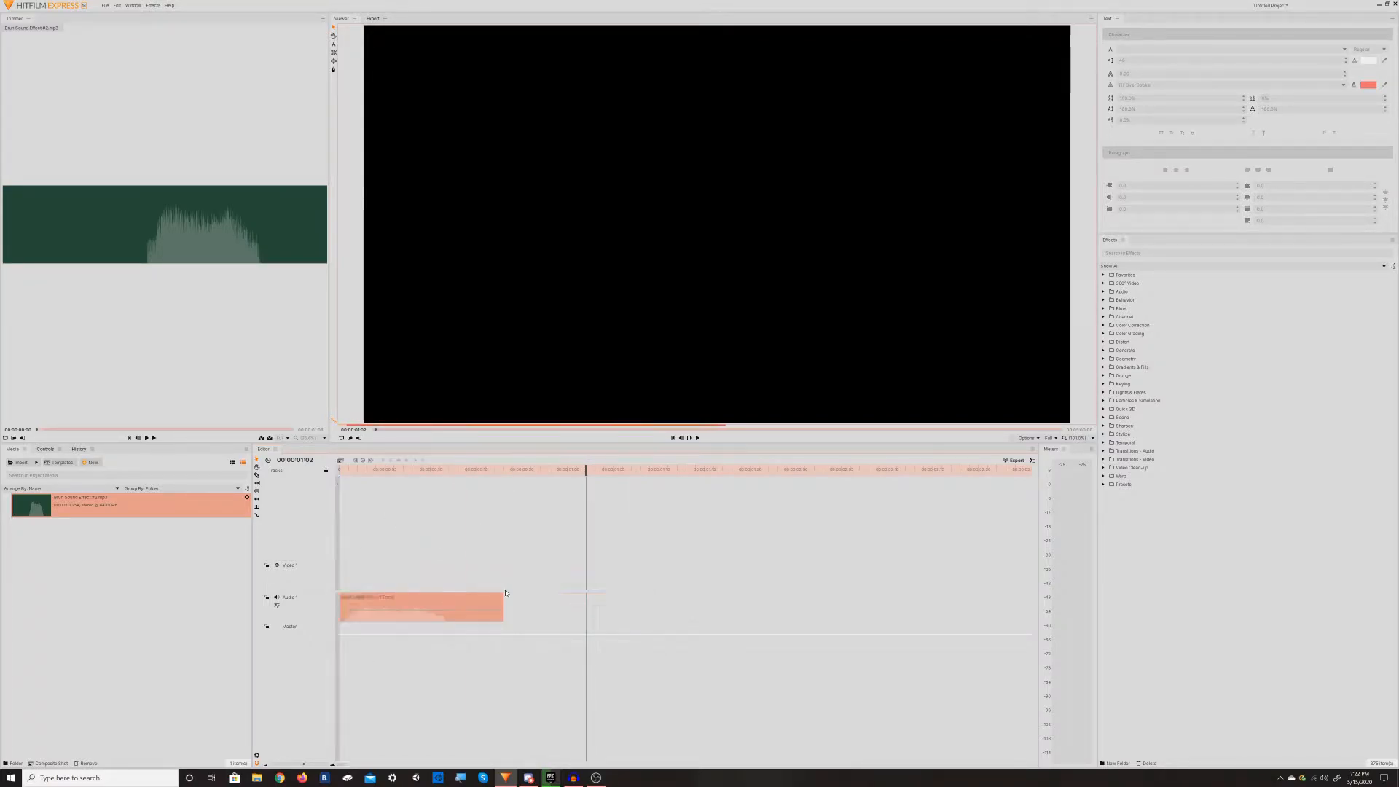
Step: Slice the audio clip where its waveform ends and remove the silent tail
{"action": "left_click", "coordinate": [450, 607]}
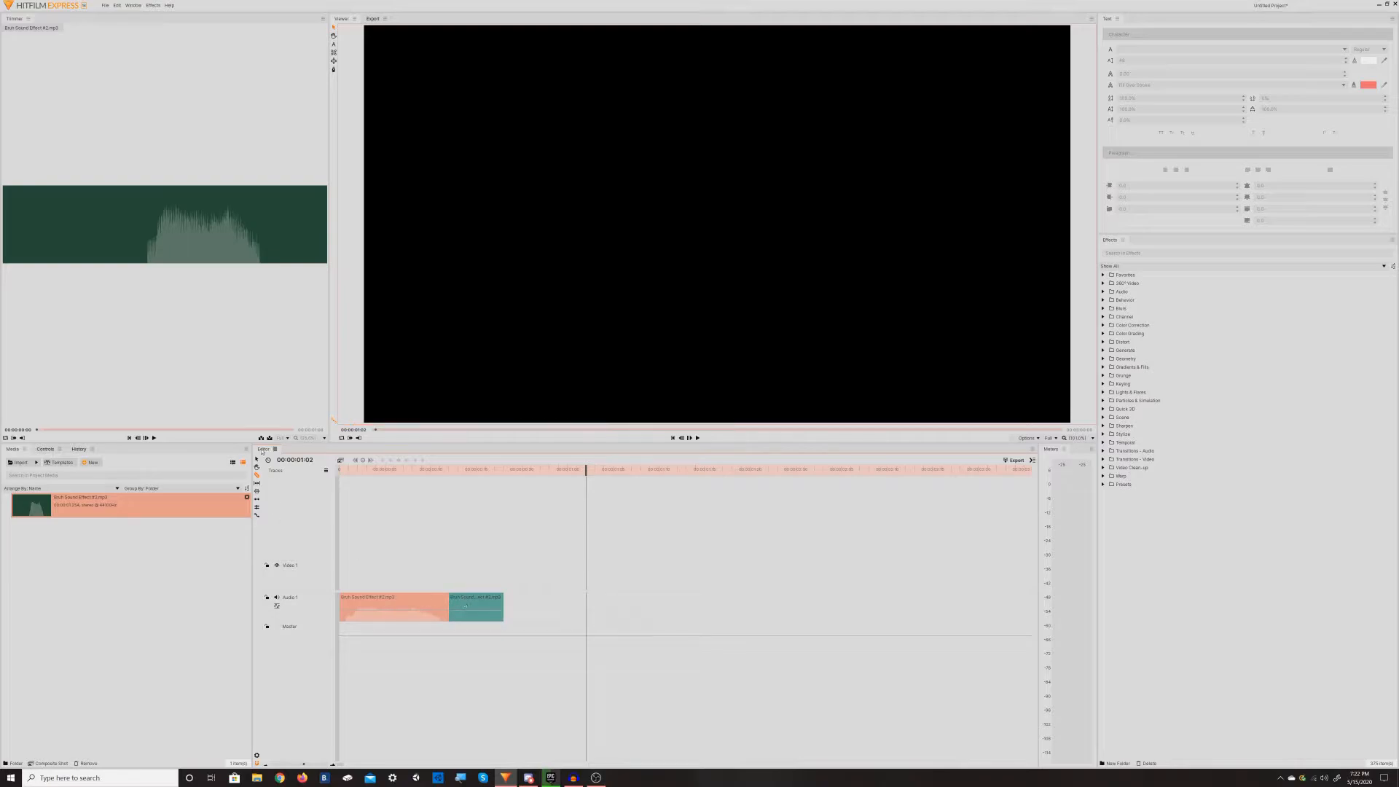
{"action": "left_click", "coordinate": [257, 460]}
{"action": "right_click", "coordinate": [469, 600]}
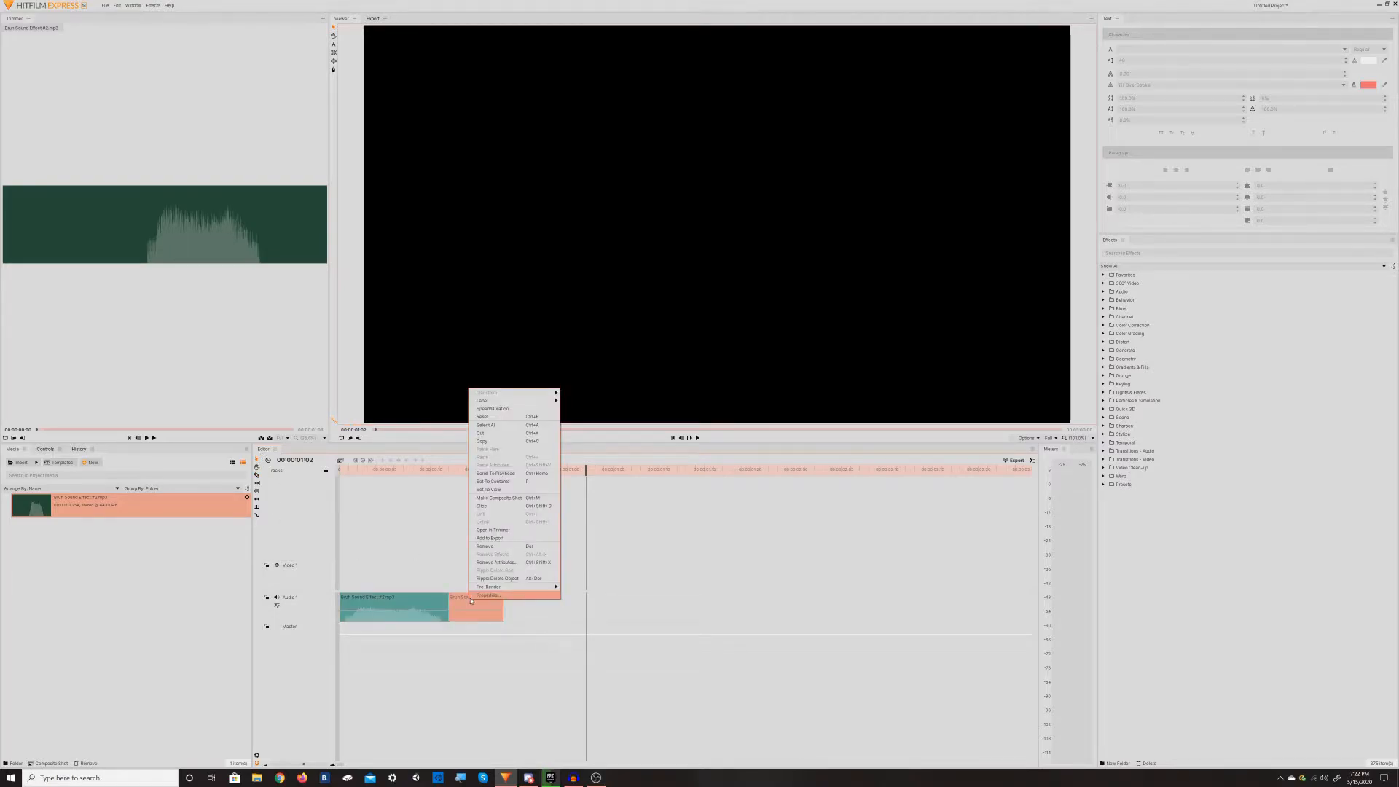
{"action": "left_click", "coordinate": [492, 547]}
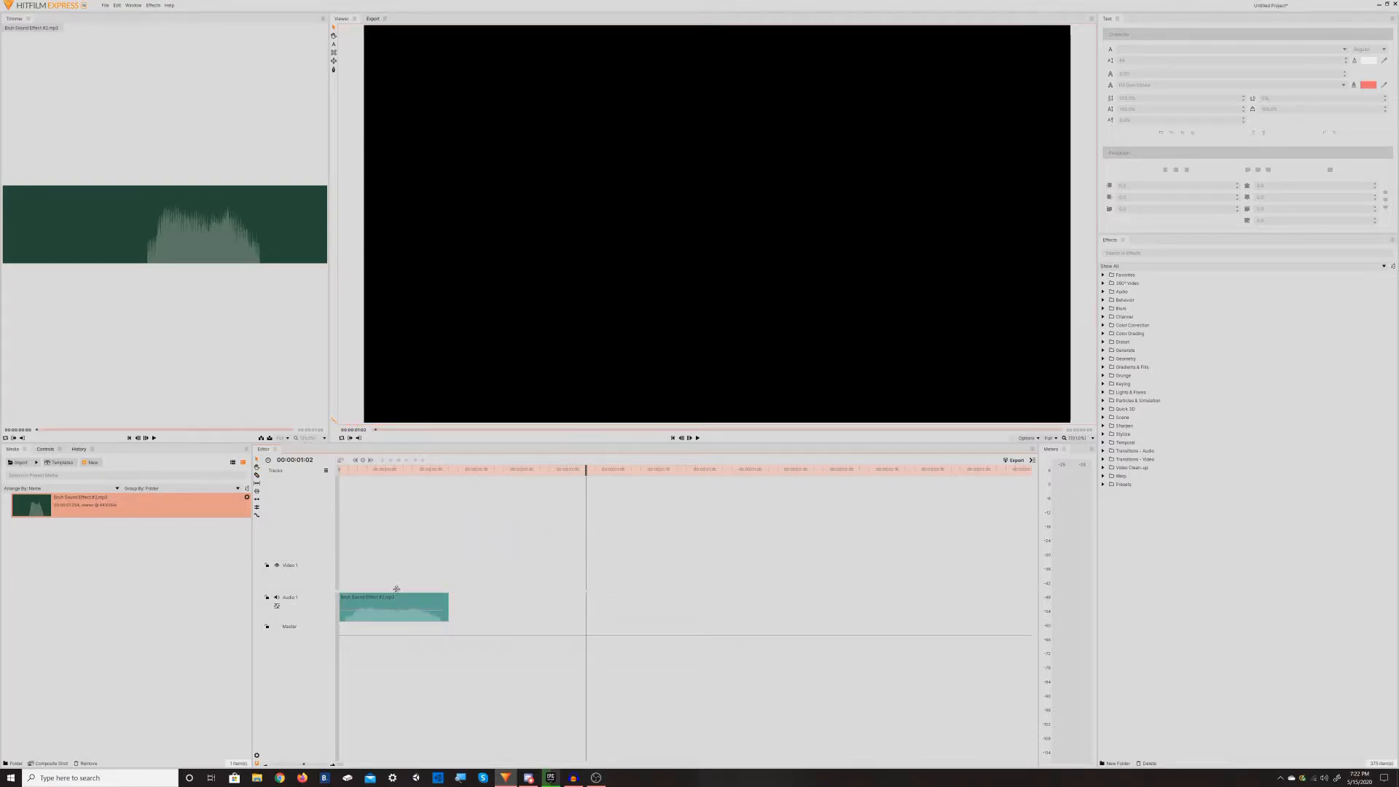
Step: Play the trimmed audio, then shorten the timeline's work area so it ends just past the audio clip
{"action": "key", "text": "space"}
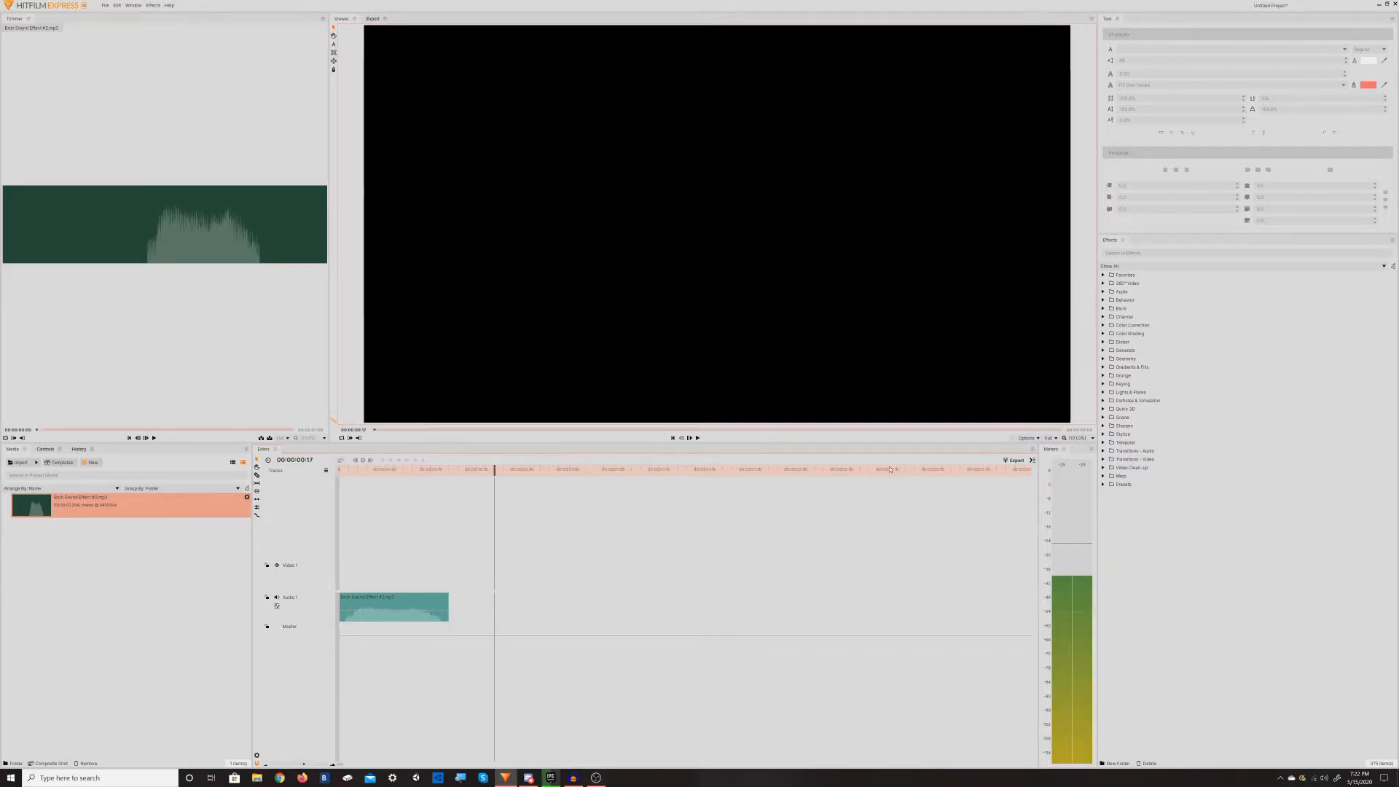
{"action": "left_click_drag", "start_coordinate": [1054, 432], "coordinate": [492, 539]}
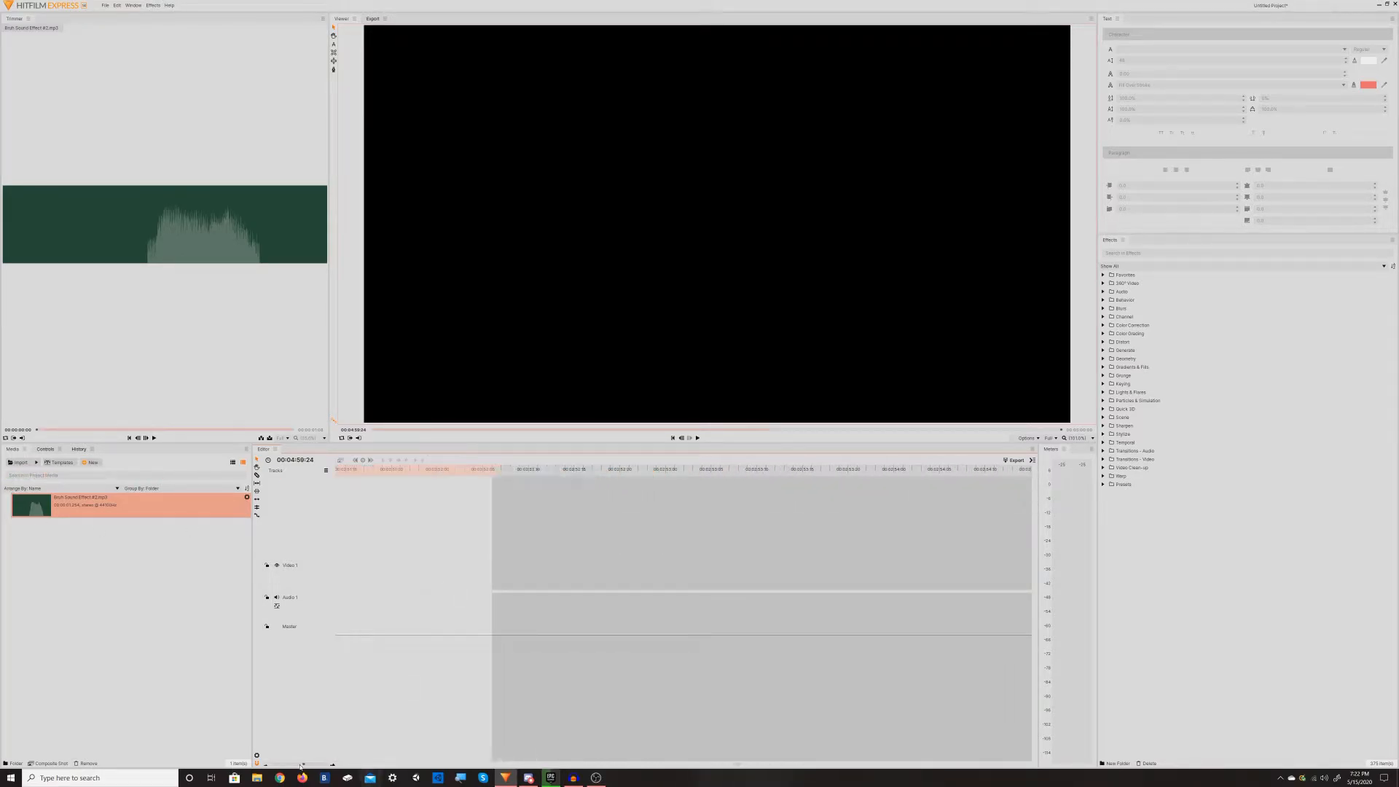
{"action": "left_click_drag", "start_coordinate": [304, 765], "coordinate": [210, 743]}
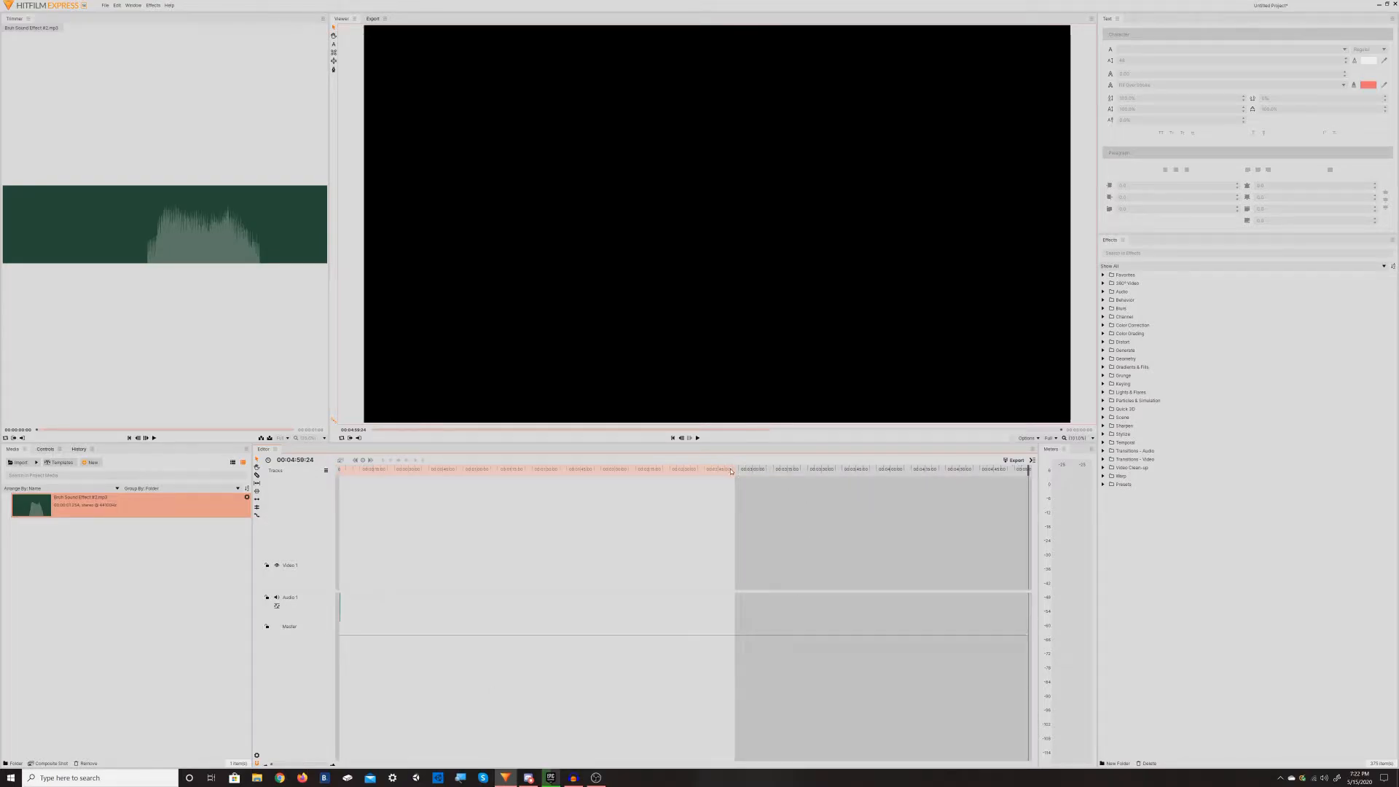
{"action": "left_click_drag", "start_coordinate": [732, 469], "coordinate": [342, 495]}
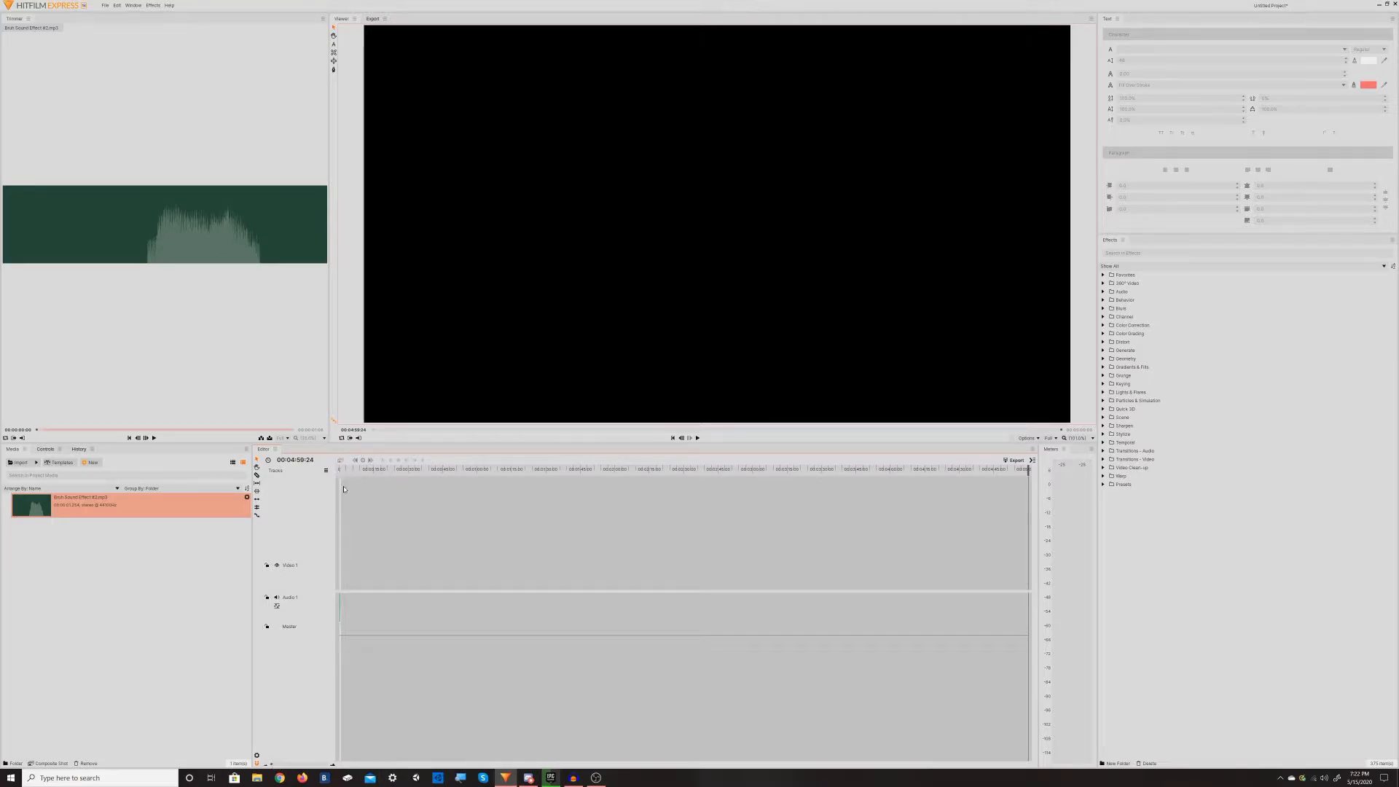
{"action": "left_click_drag", "start_coordinate": [269, 766], "coordinate": [282, 767]}
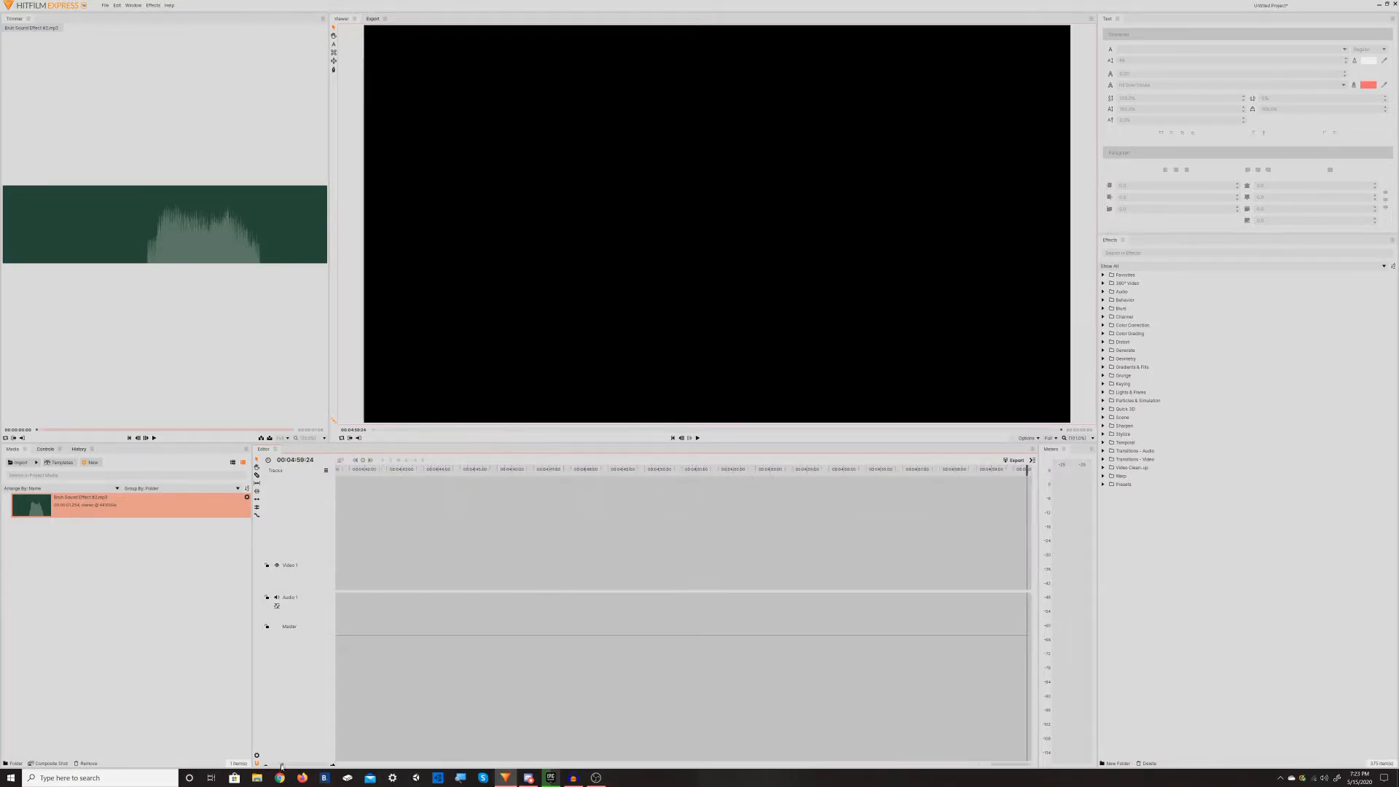
{"action": "left_click_drag", "start_coordinate": [642, 432], "coordinate": [297, 430]}
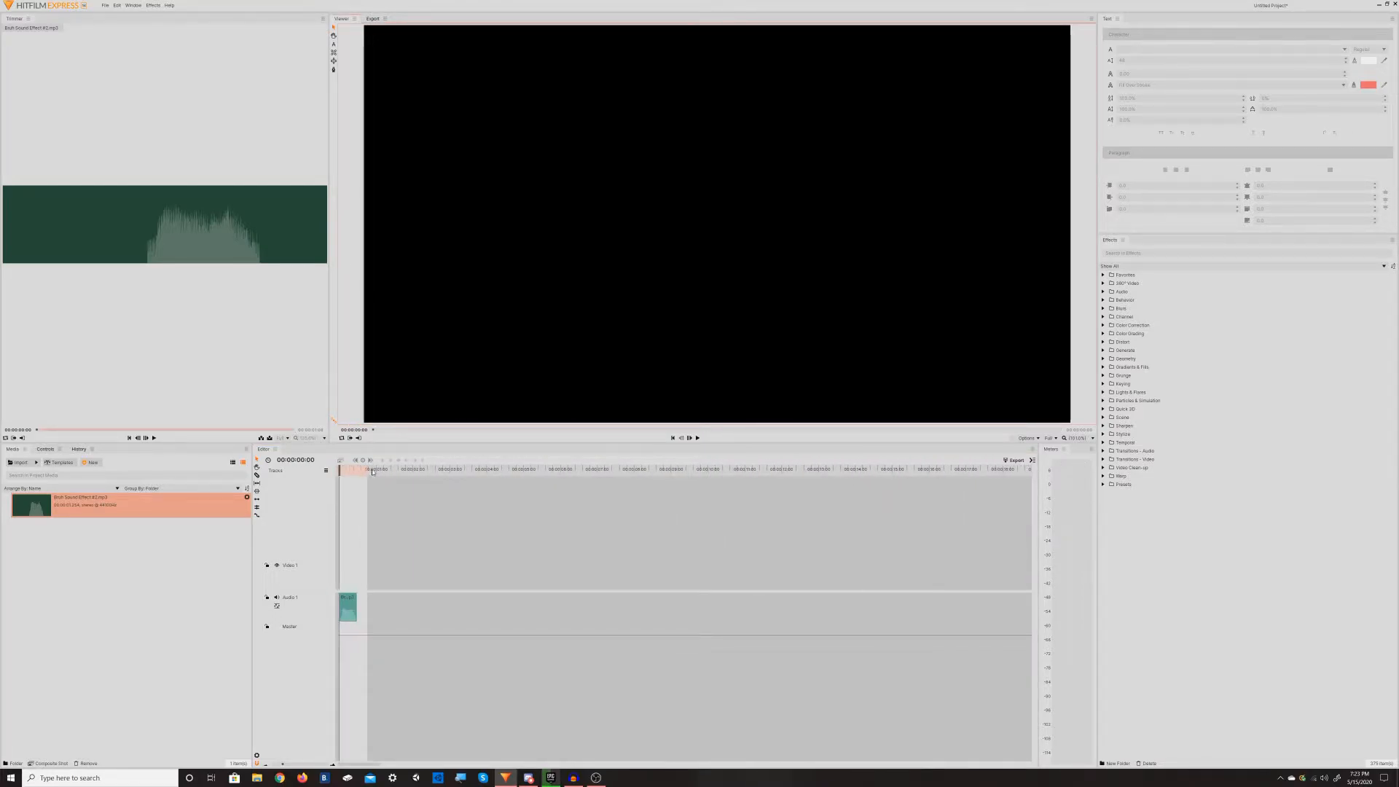
{"action": "left_click_drag", "start_coordinate": [298, 764], "coordinate": [315, 764]}
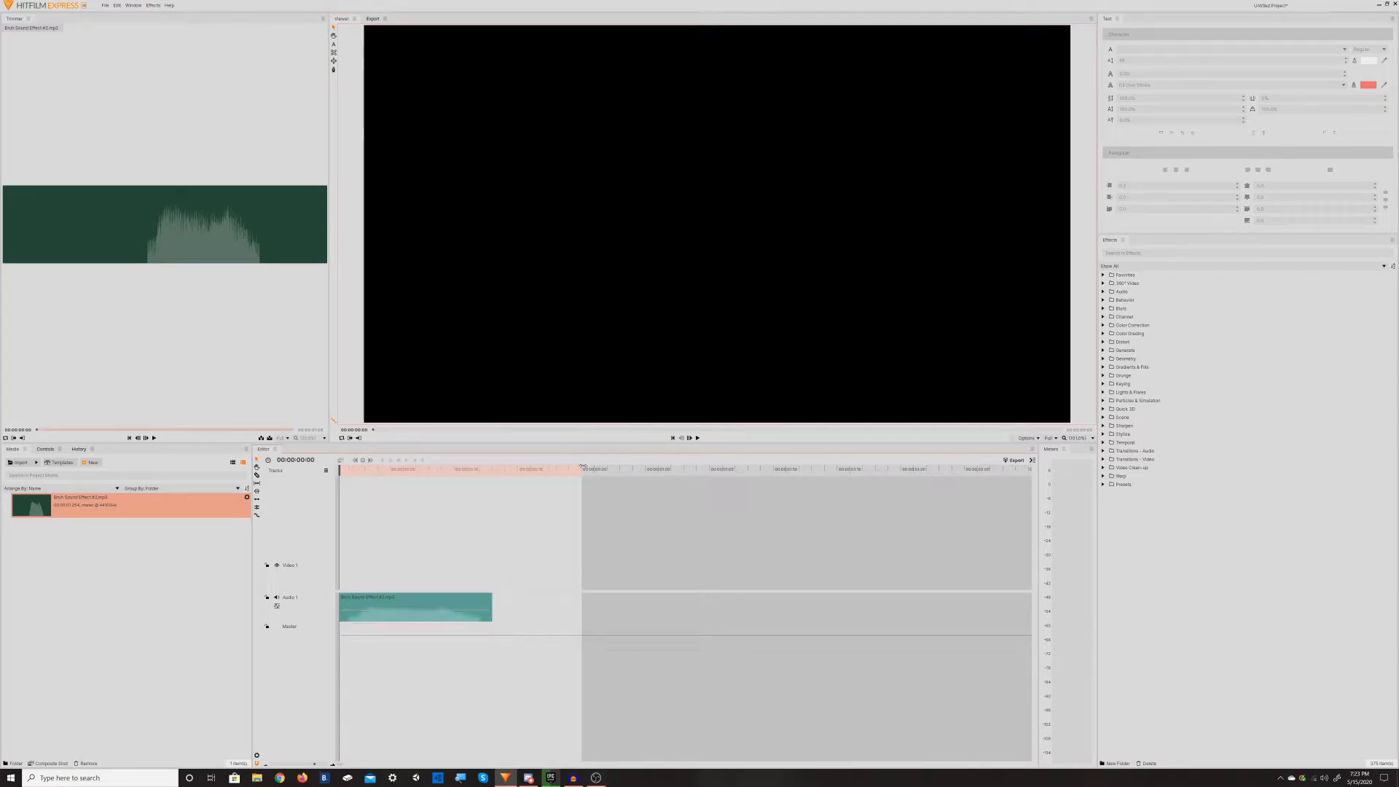
{"action": "left_click_drag", "start_coordinate": [576, 472], "coordinate": [487, 472]}
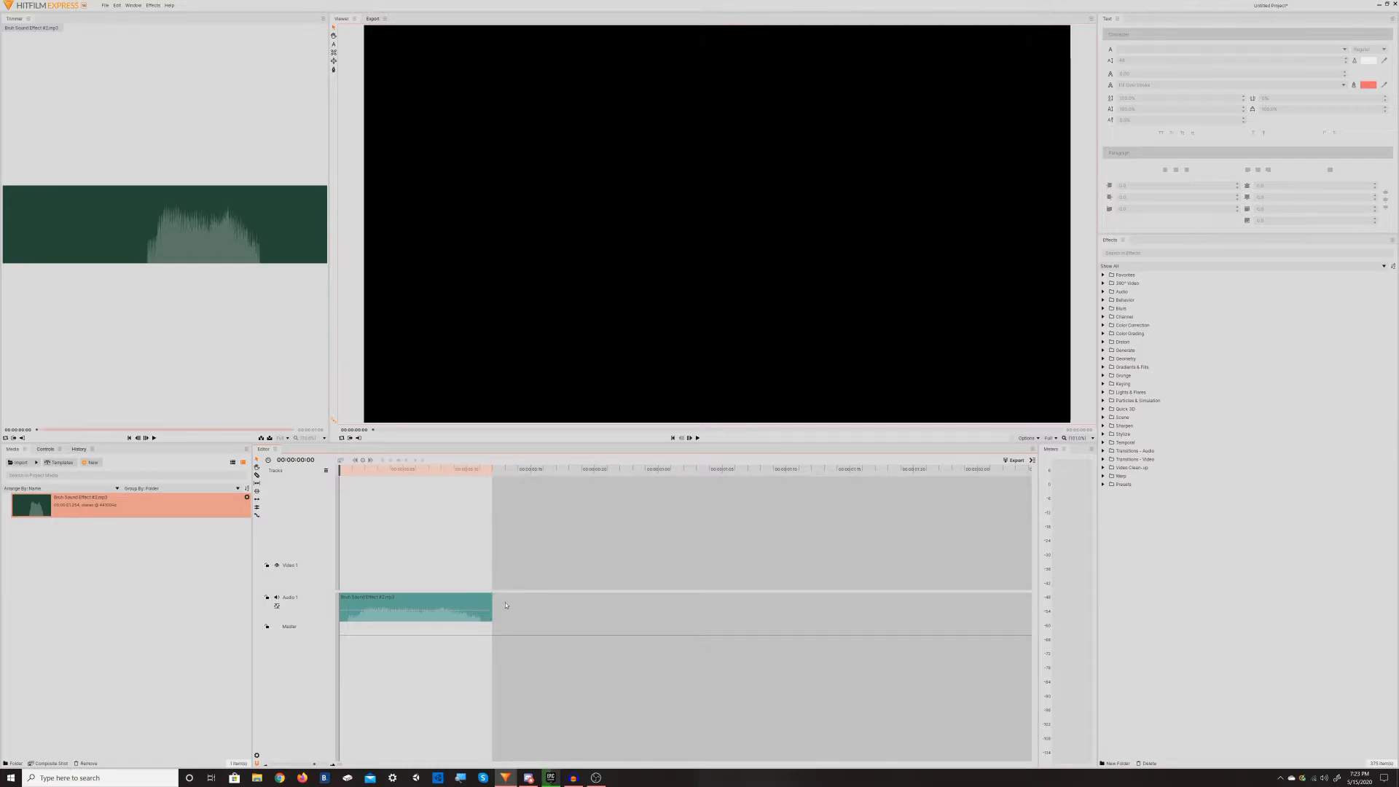
{"action": "left_click_drag", "start_coordinate": [490, 468], "coordinate": [512, 470]}
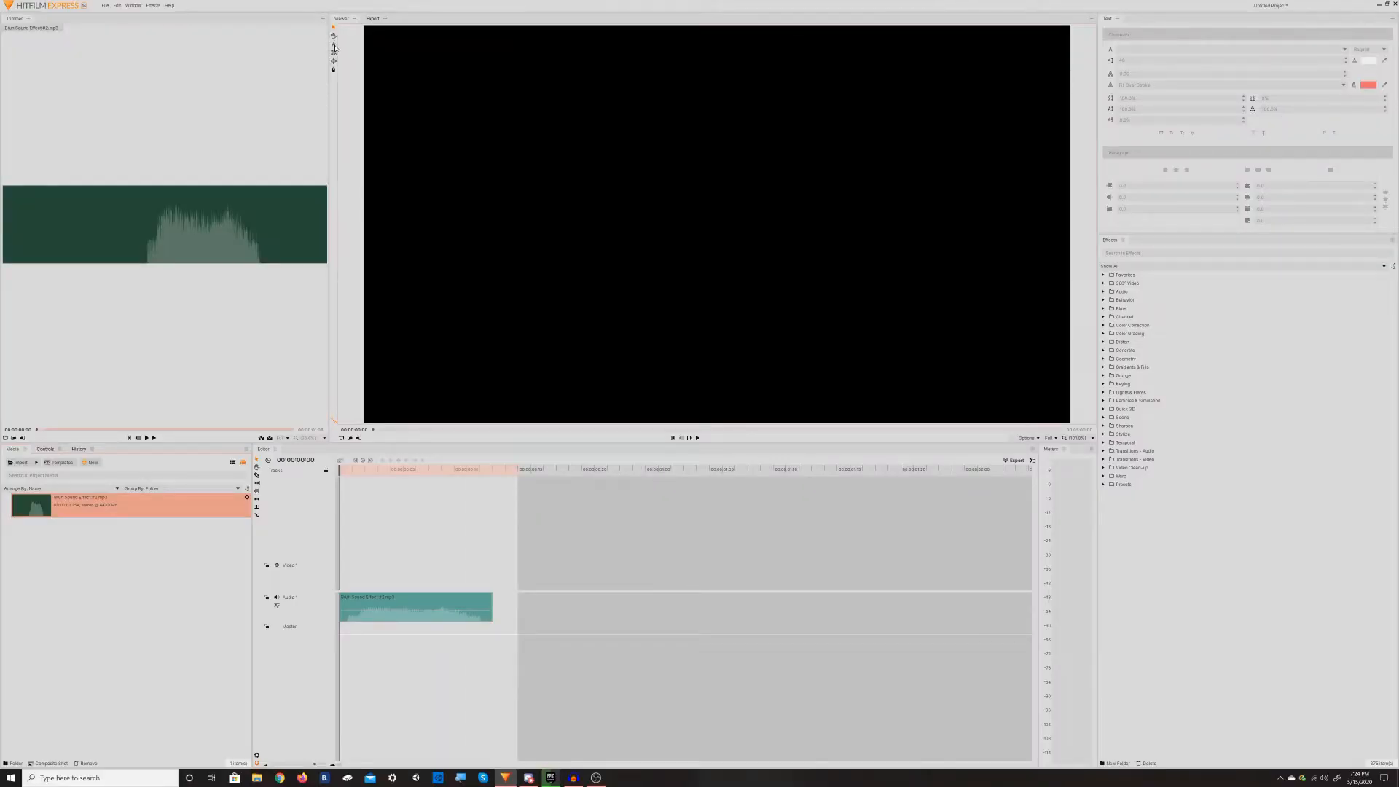
Step: Add a text layer in the upper middle of the frame reading "Bruh momnemt intro"
{"action": "left_click", "coordinate": [334, 45]}
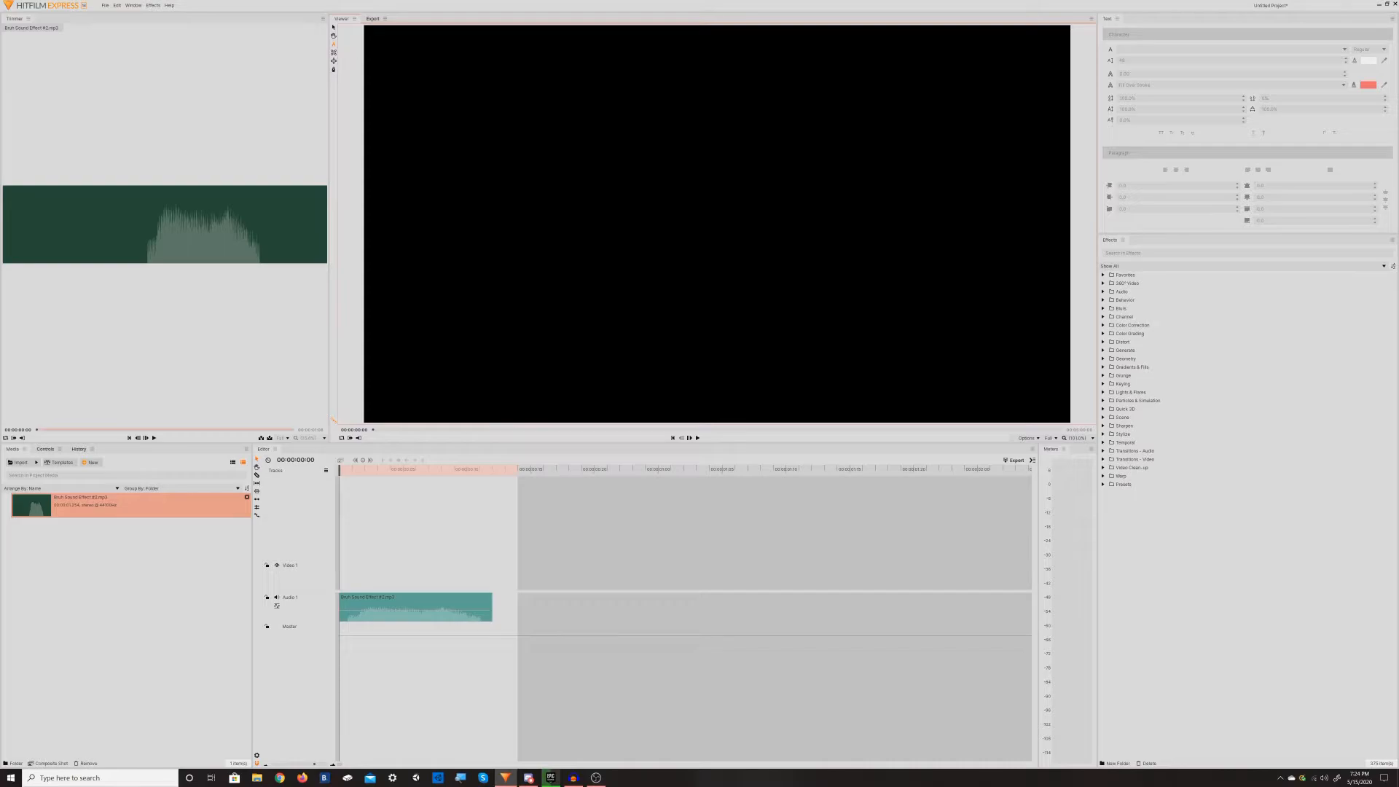
{"action": "left_click", "coordinate": [623, 208]}
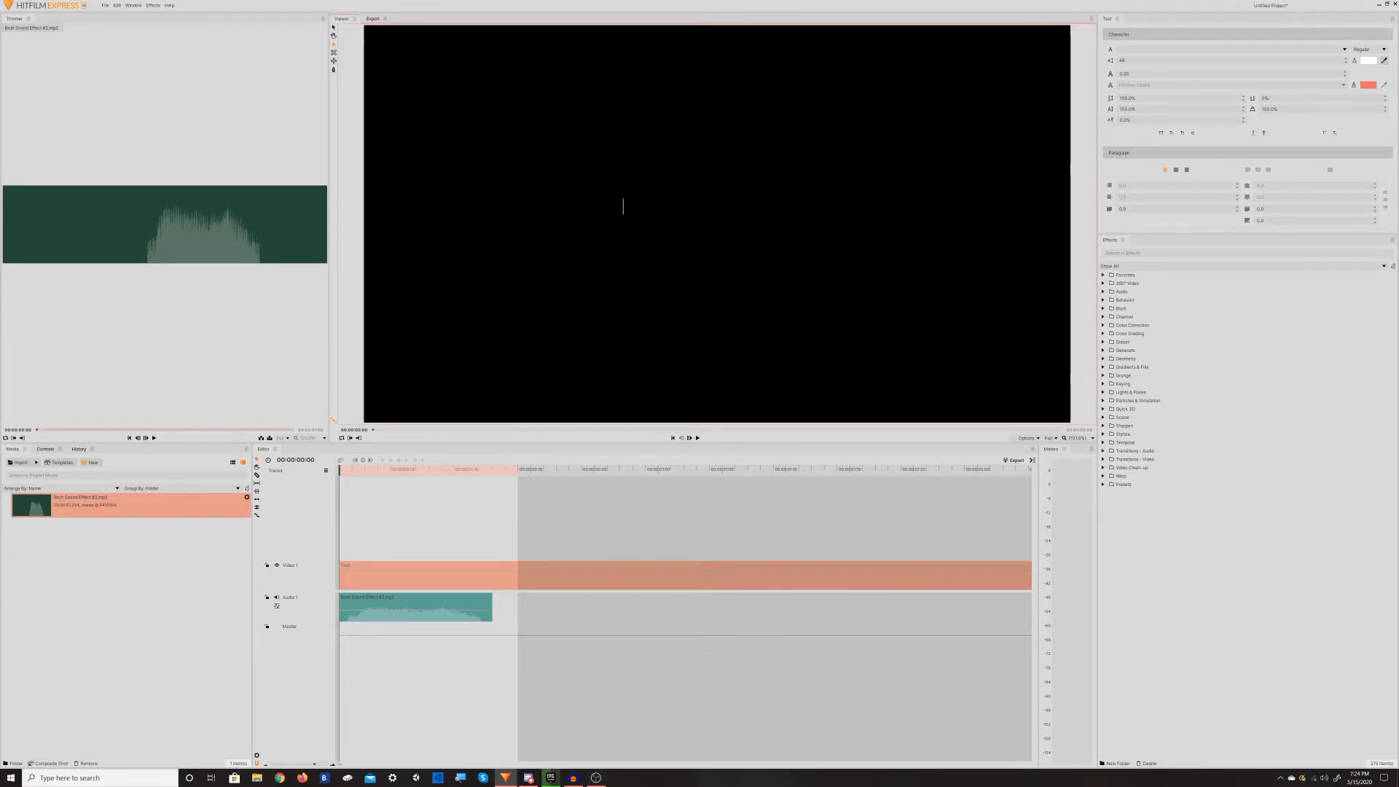
{"action": "type", "text": "Br"}
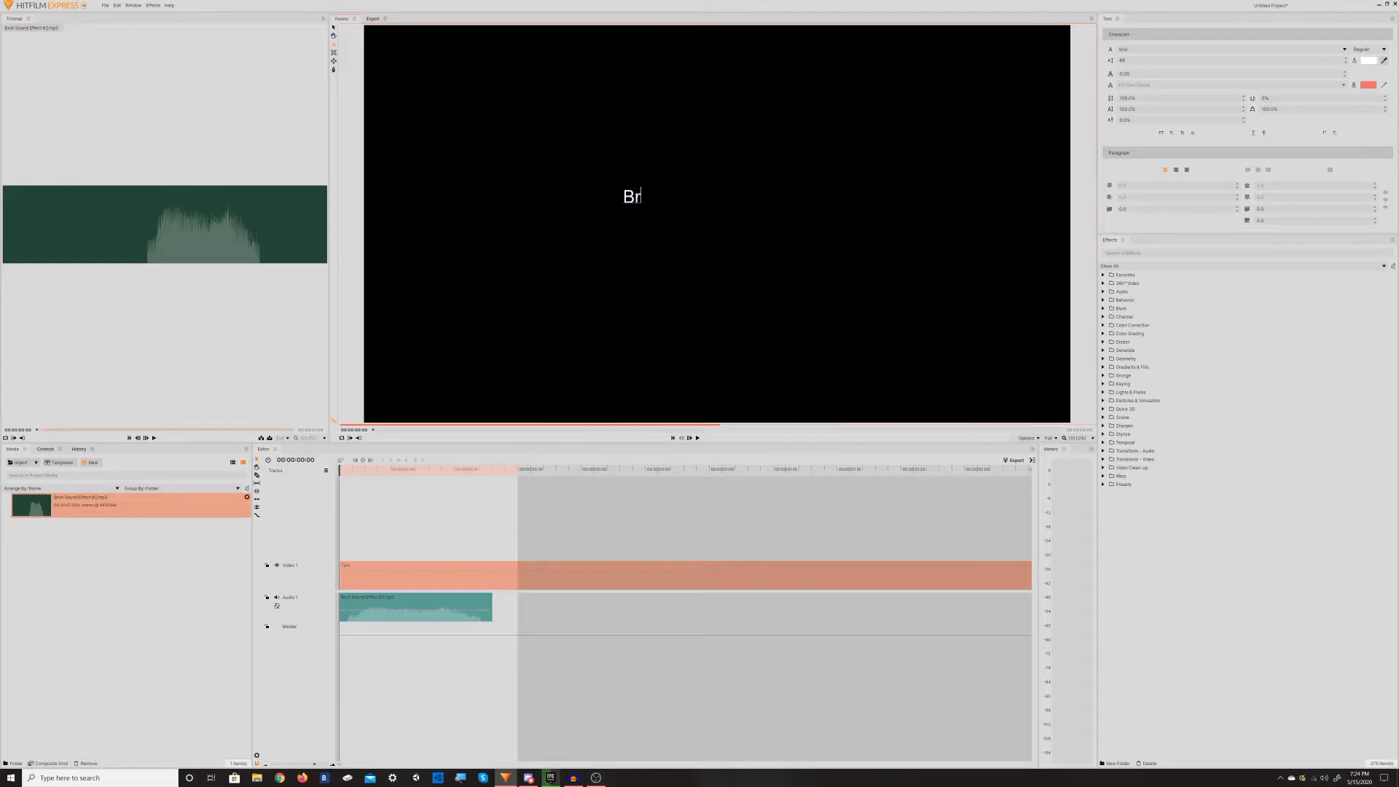
{"action": "type", "text": "uh m"}
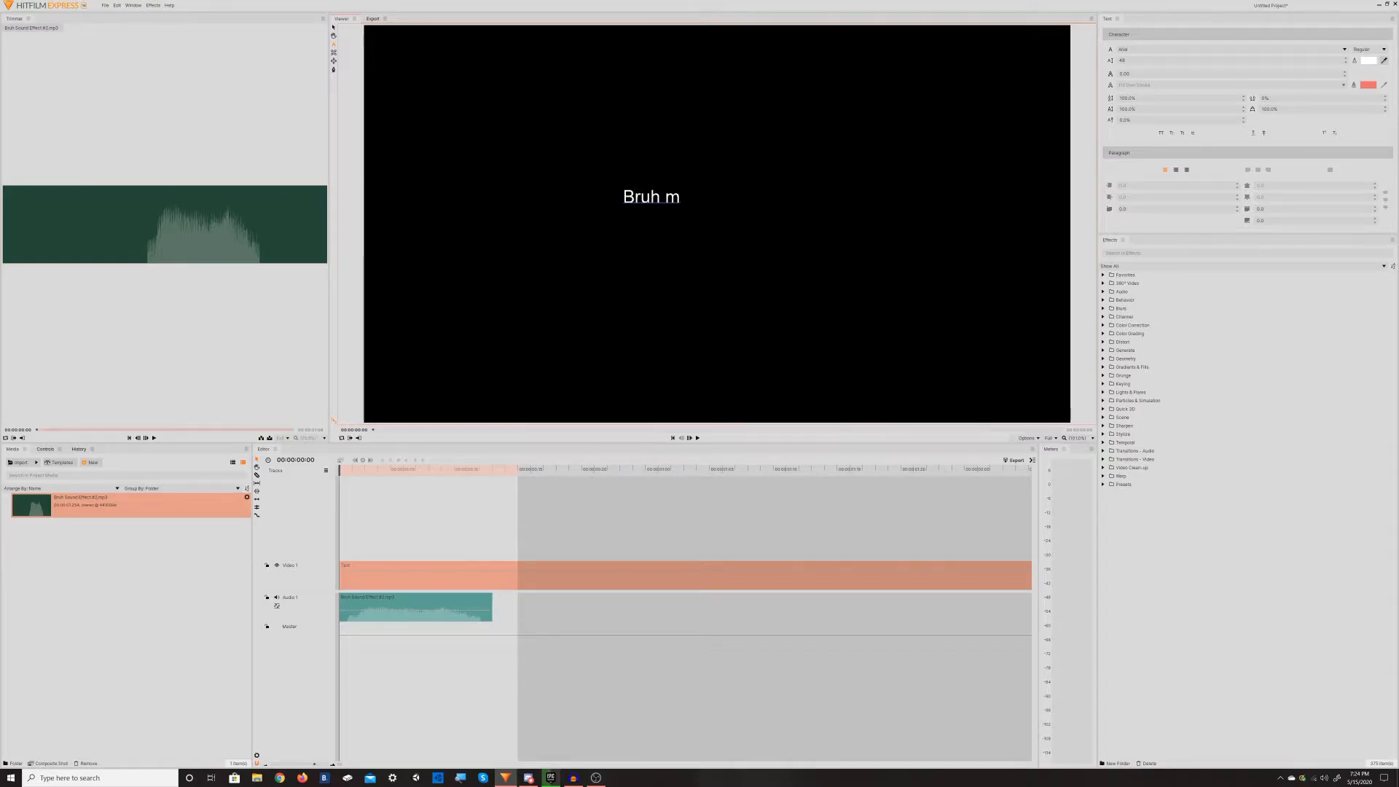
{"action": "type", "text": "omn"}
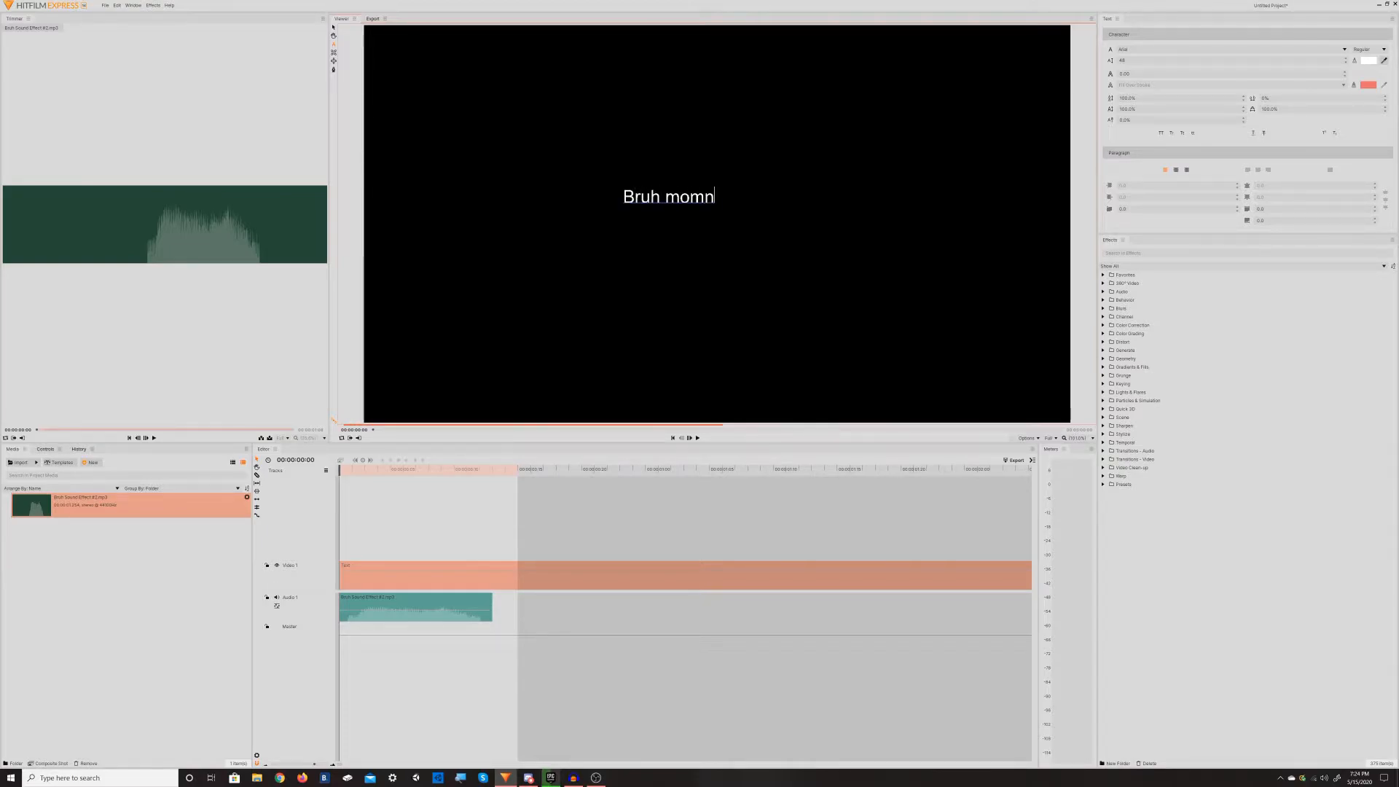
{"action": "type", "text": "emt"}
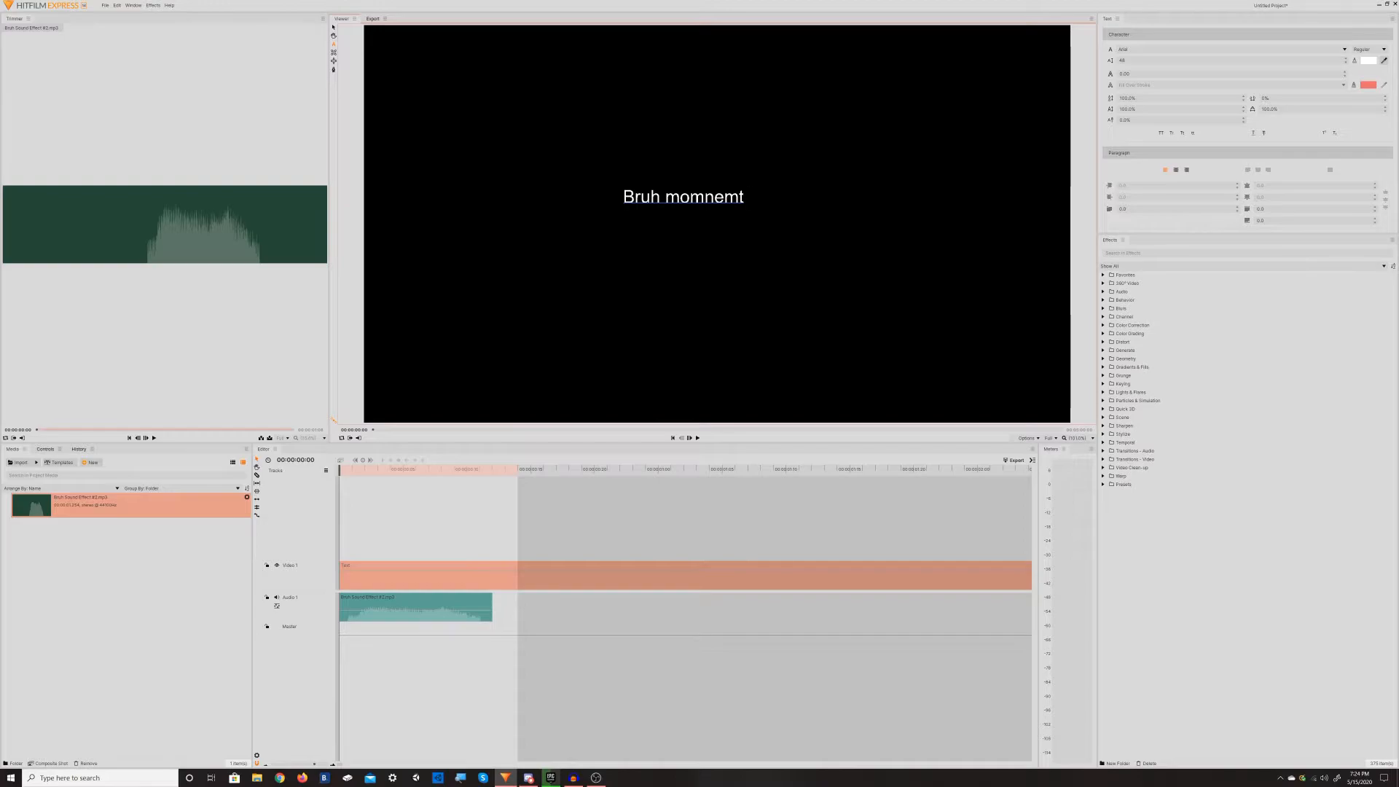
{"action": "type", "text": " intro"}
Step: Replace the whole title text with the creator's username
{"action": "left_click_drag", "start_coordinate": [623, 197], "coordinate": [785, 197]}
{"action": "left_click", "coordinate": [750, 197]}
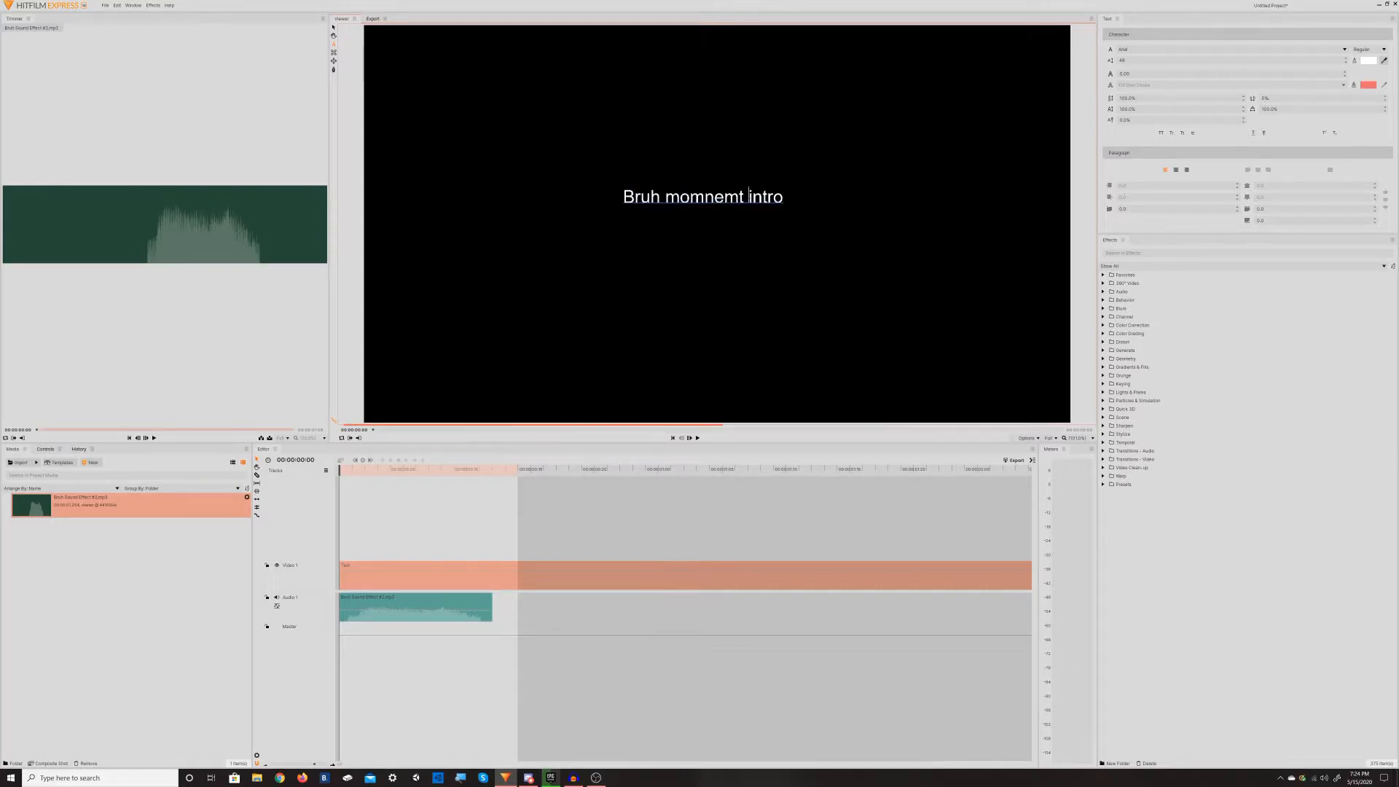
{"action": "key", "text": "ctrl+a"}
{"action": "key", "text": "BackSpace"}
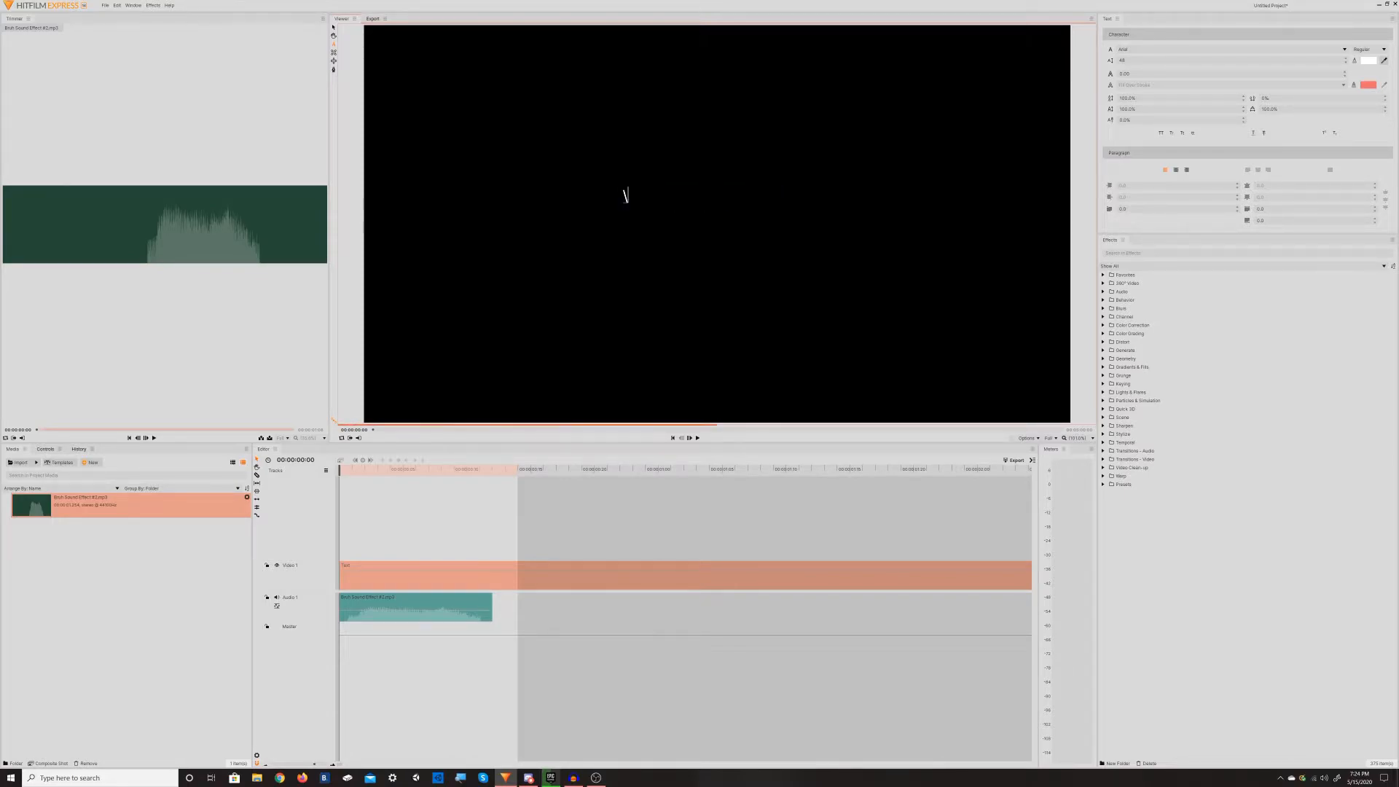
{"action": "type", "text": "MeRobr"}
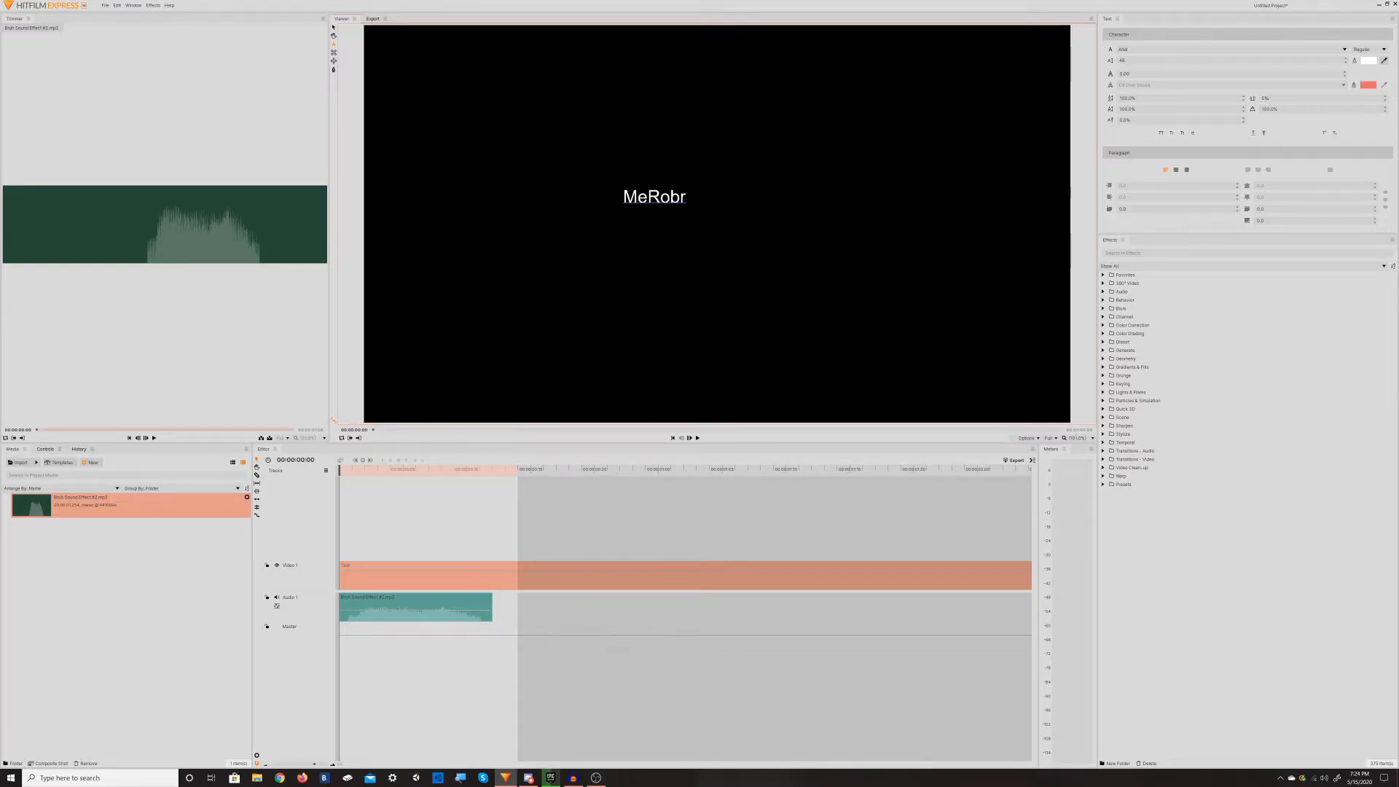
{"action": "key", "text": "BackSpace"}
{"action": "type", "text": "ert10"}
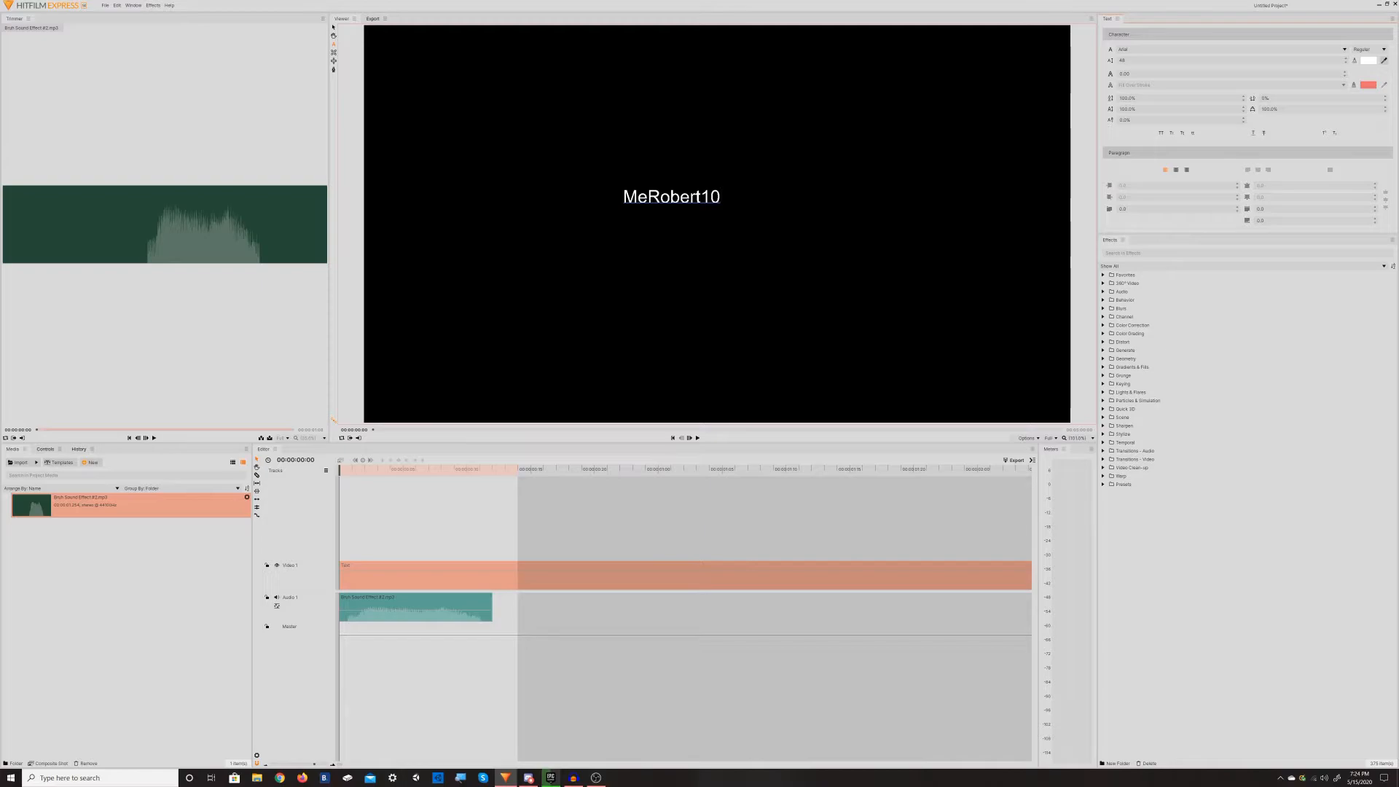
{"action": "type", "text": "e"}
{"action": "key", "text": "BackSpace"}
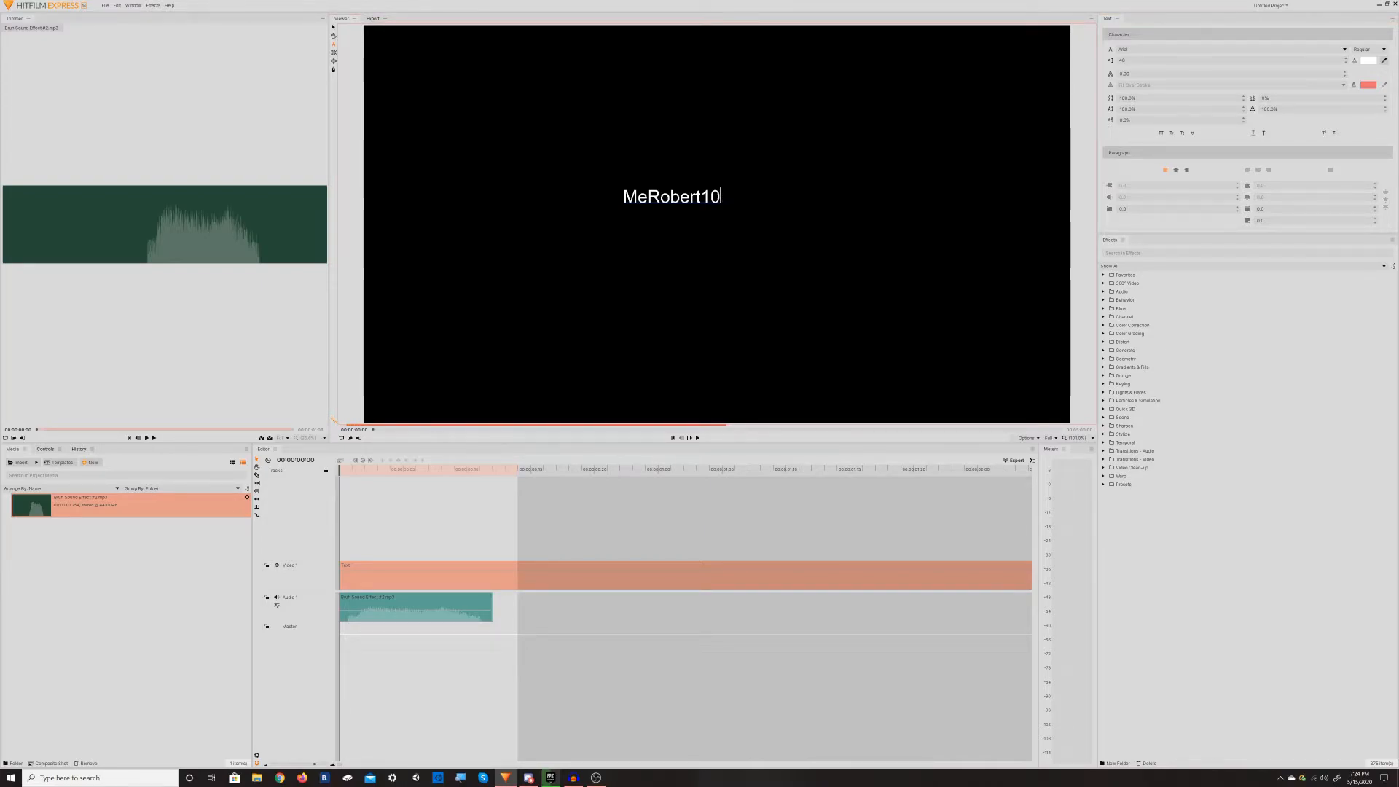
Step: Try out the line spacing with a second line of repeated letters "rrrrrrrrr" under the username, and delete that line
{"action": "key", "text": "Return"}
{"action": "type", "text": "rrrrrrrrr"}
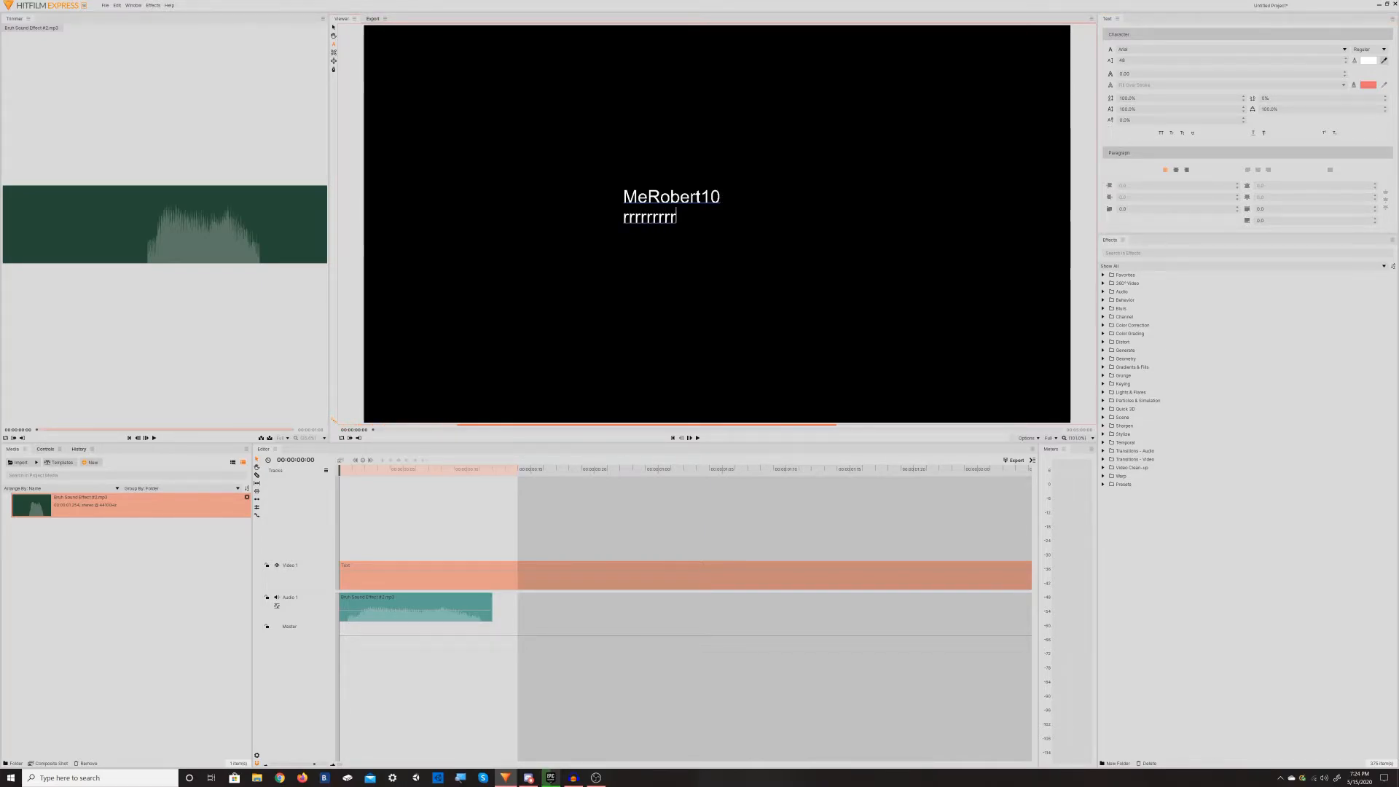
{"action": "left_click_drag", "start_coordinate": [1128, 98], "coordinate": [1151, 99]}
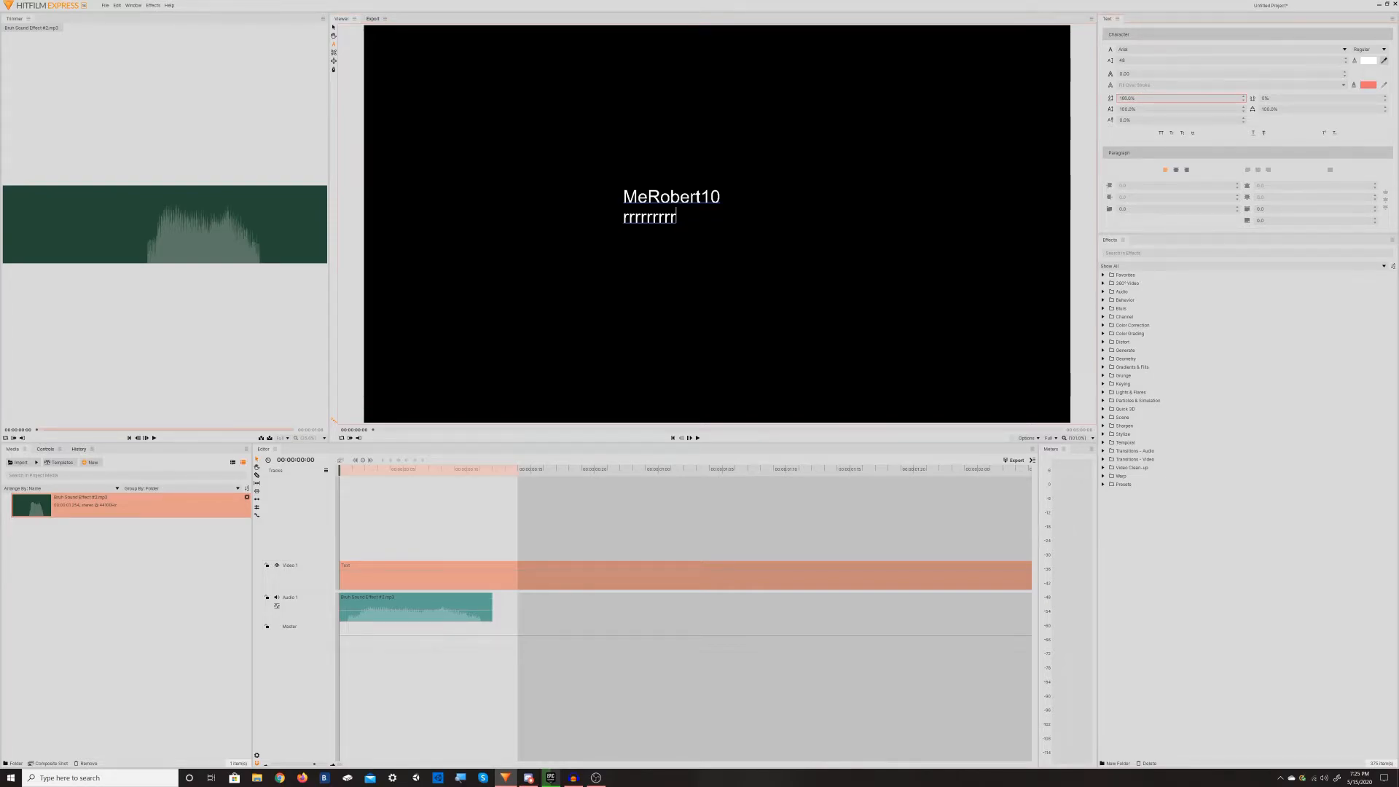
{"action": "key", "text": "ctrl+a"}
{"action": "mouse_move", "coordinate": [1144, 100]}
{"action": "left_mouse_down"}
{"action": "mouse_move", "coordinate": [1385, 100]}
{"action": "mouse_move", "coordinate": [1106, 100]}
{"action": "mouse_move", "coordinate": [1140, 99]}
{"action": "left_mouse_up"}
{"action": "left_click_drag", "start_coordinate": [678, 216], "coordinate": [623, 216]}
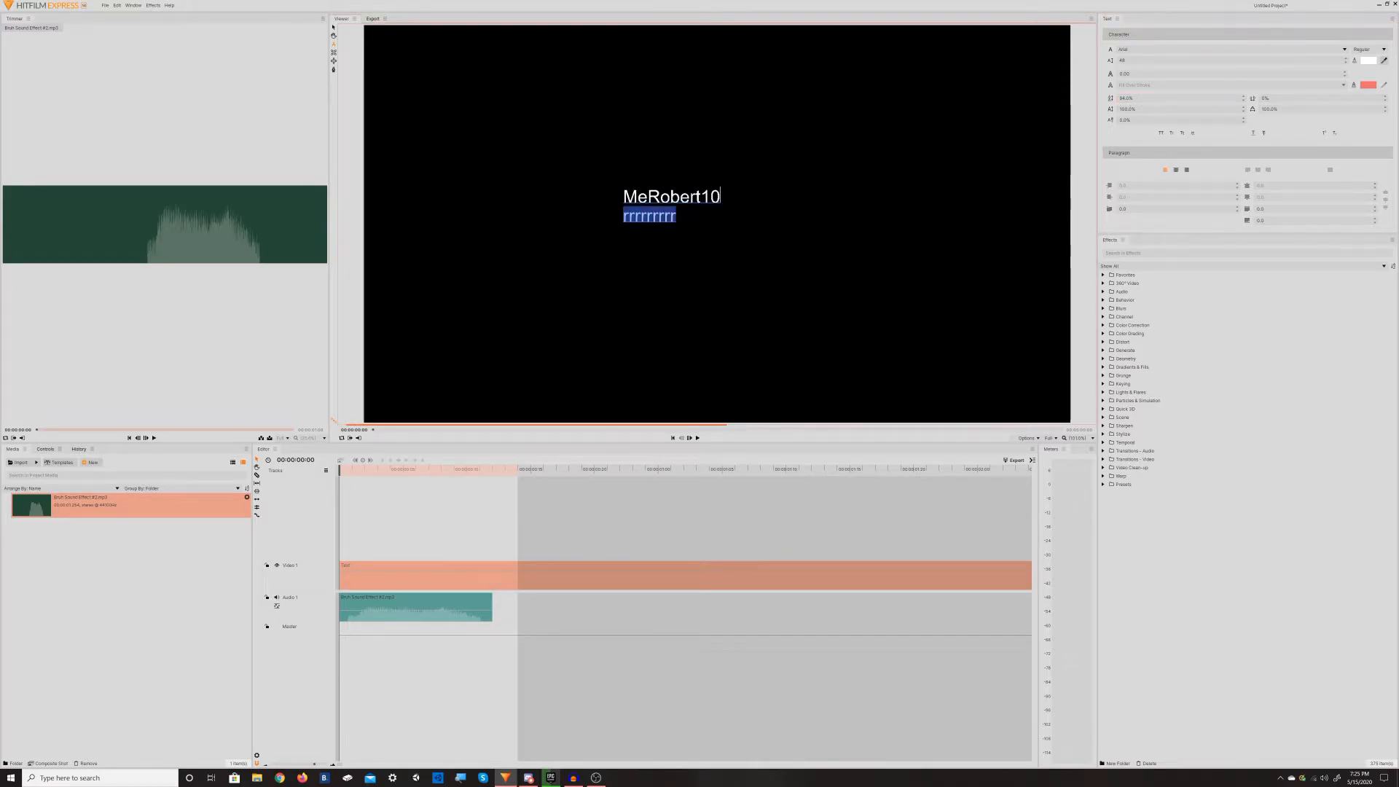
{"action": "key", "text": "BackSpace"}
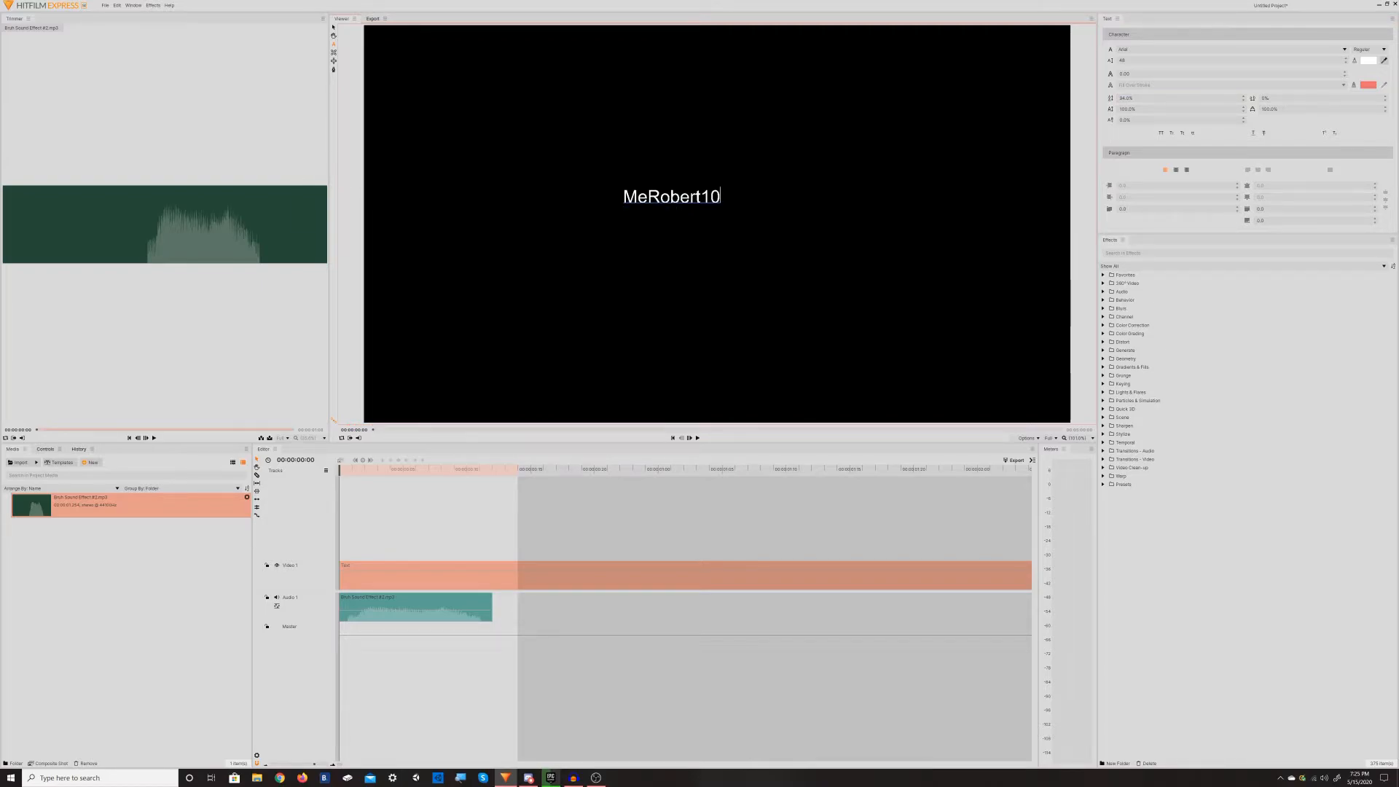
Step: Select the whole username text and greatly increase its vertical and horizontal character scale
{"action": "left_click", "coordinate": [743, 233]}
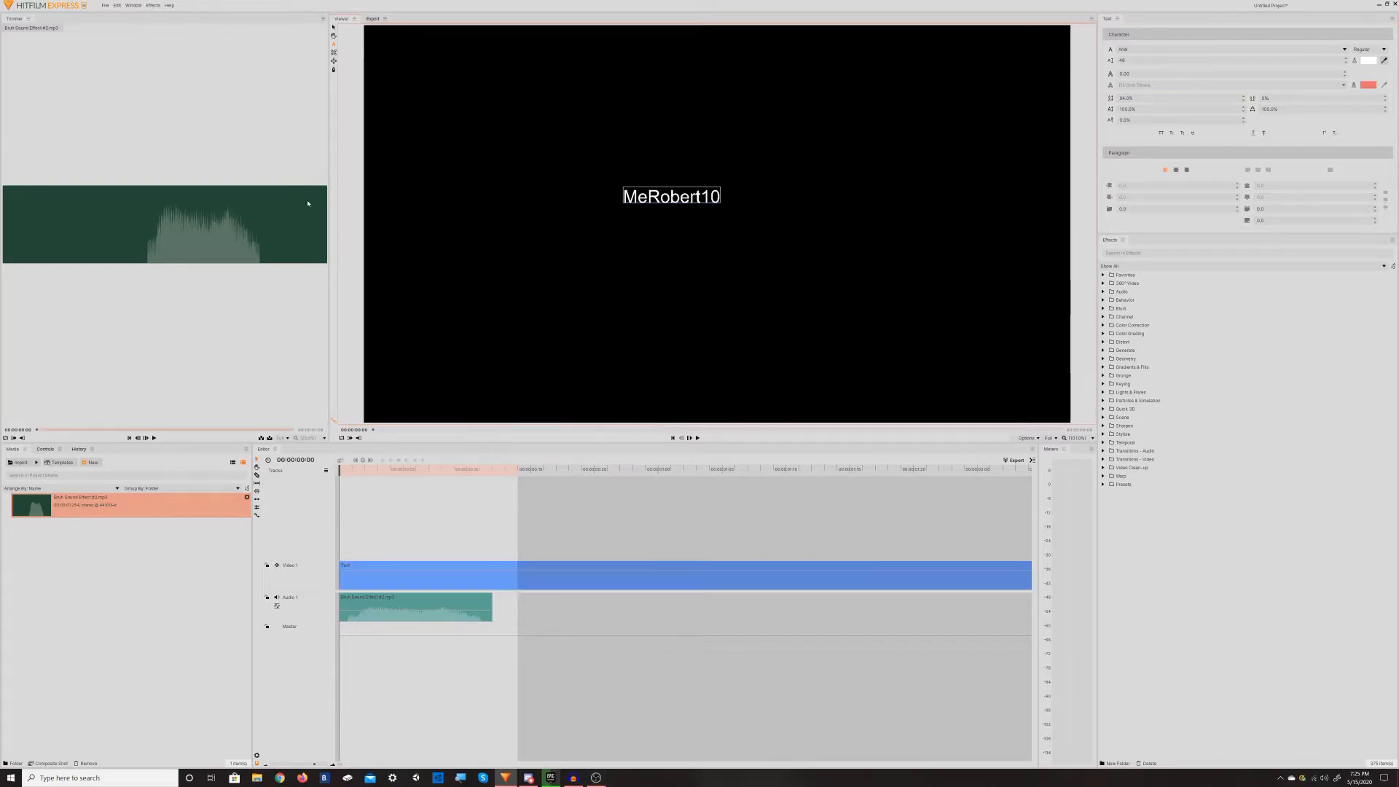
{"action": "double_click", "coordinate": [672, 197]}
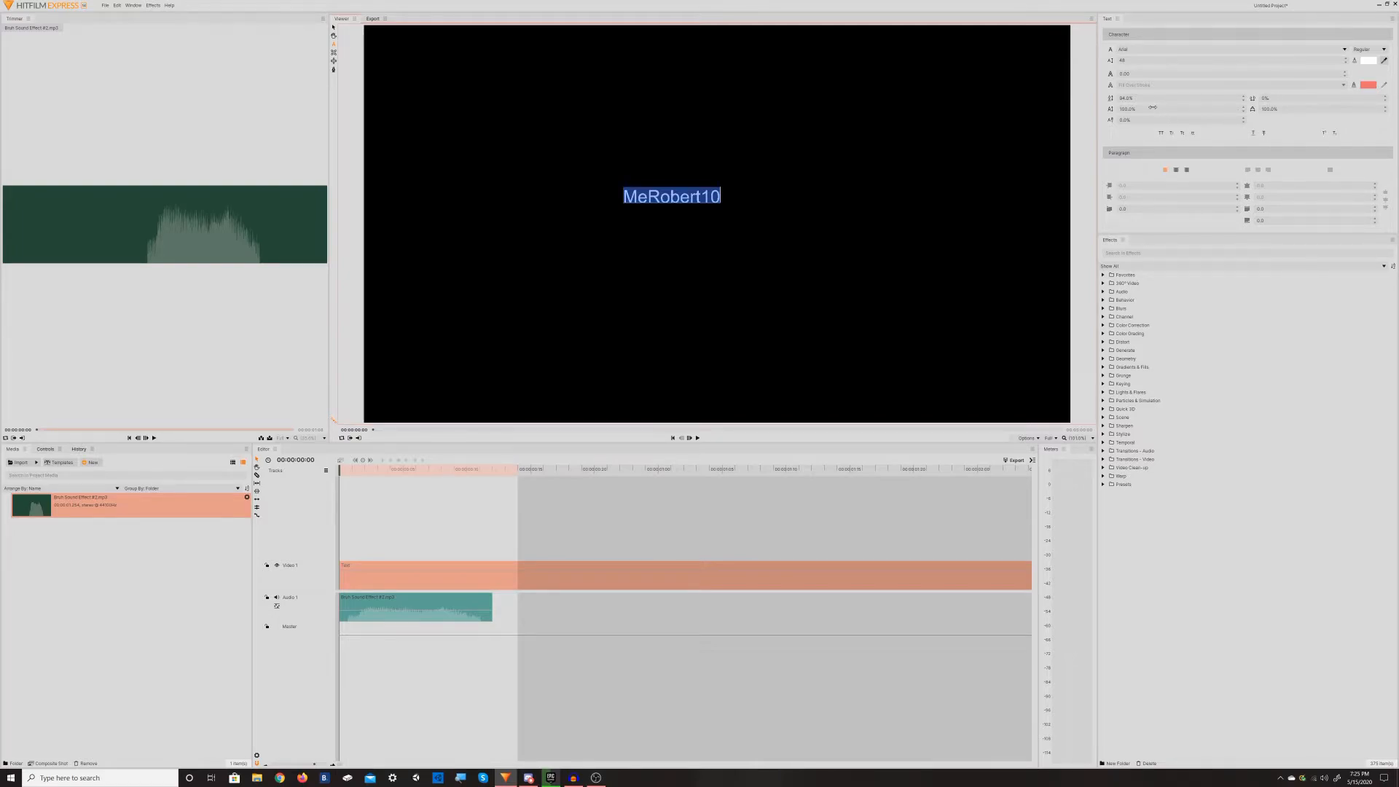
{"action": "left_click_drag", "start_coordinate": [1243, 109], "coordinate": [1244, 19]}
{"action": "left_click_drag", "start_coordinate": [1173, 110], "coordinate": [1172, 110]}
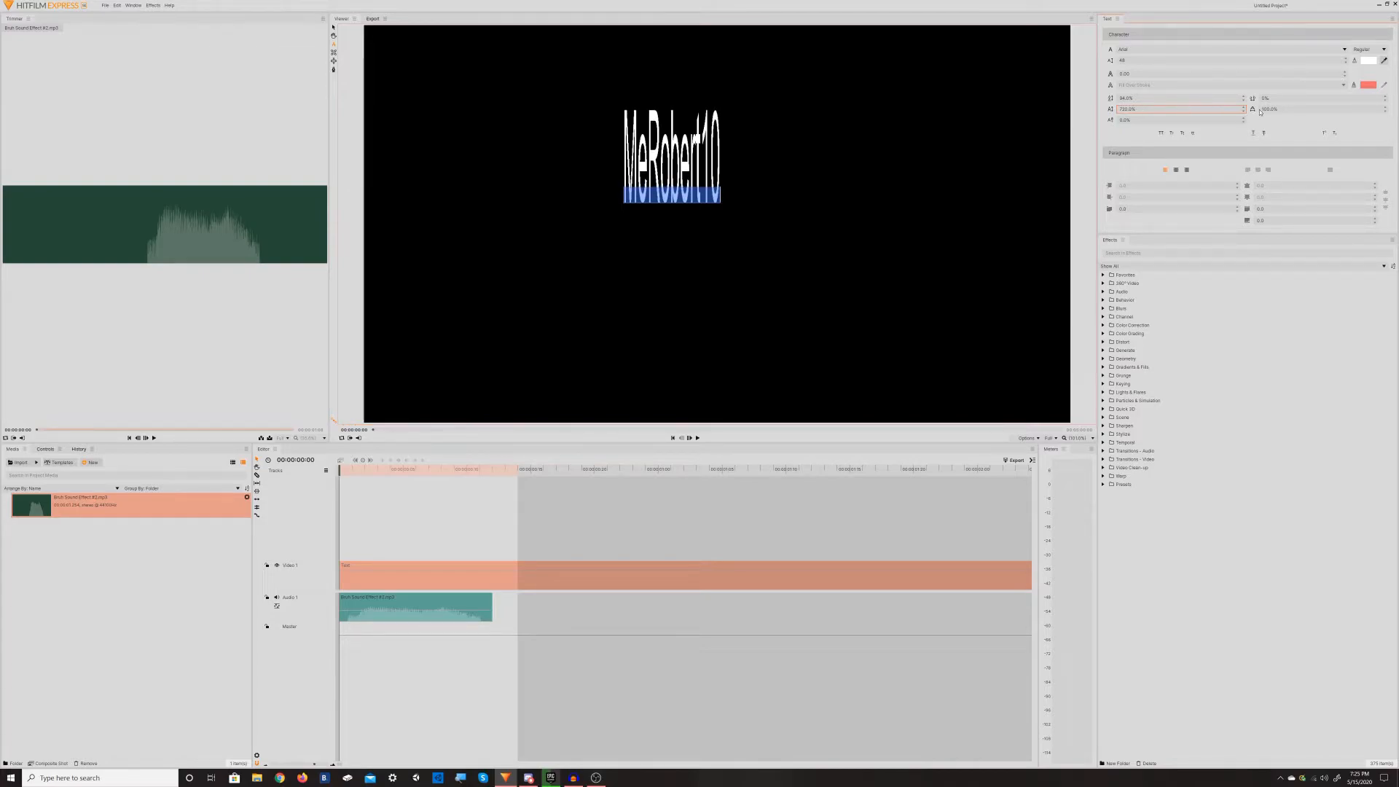
{"action": "left_click_drag", "start_coordinate": [1301, 110], "coordinate": [1363, 109]}
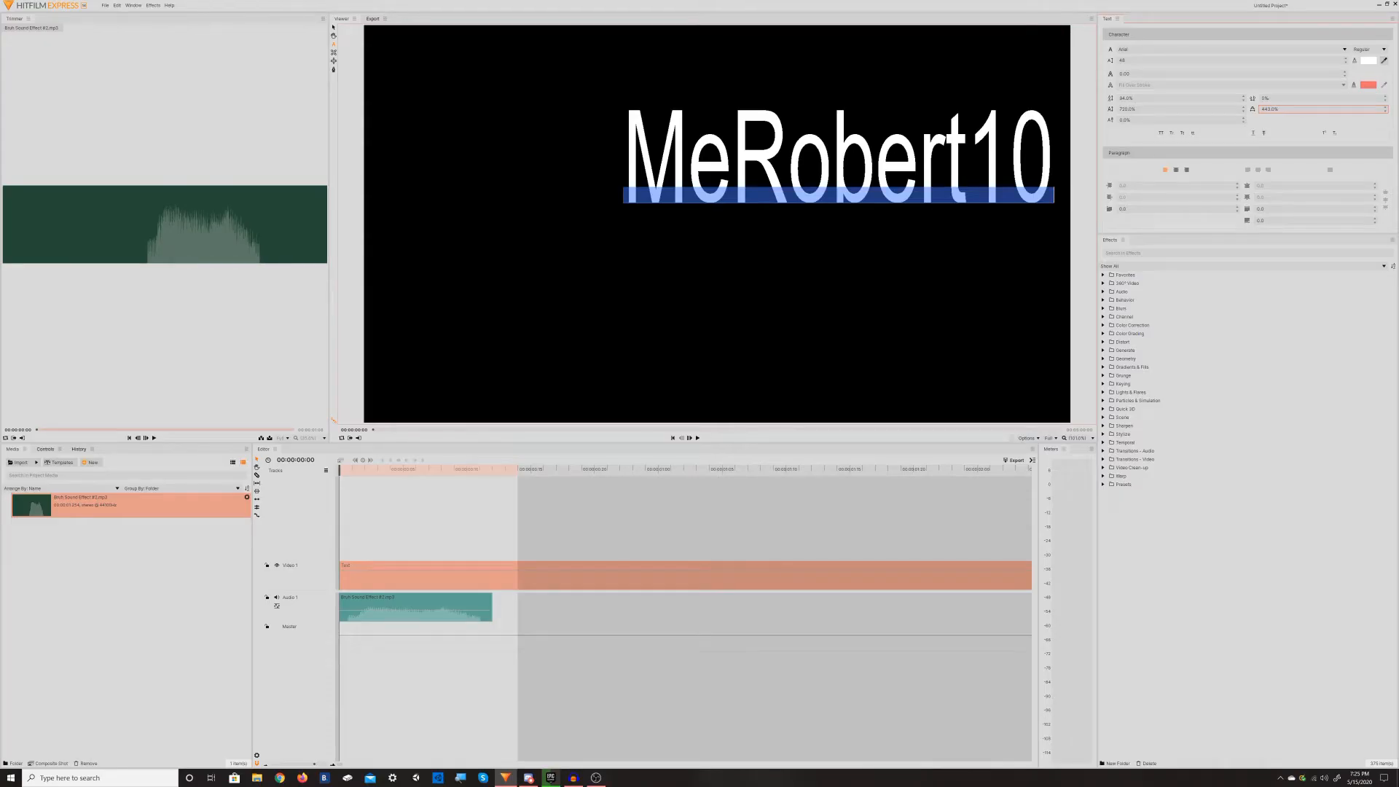
{"action": "left_click_drag", "start_coordinate": [1270, 109], "coordinate": [1319, 109]}
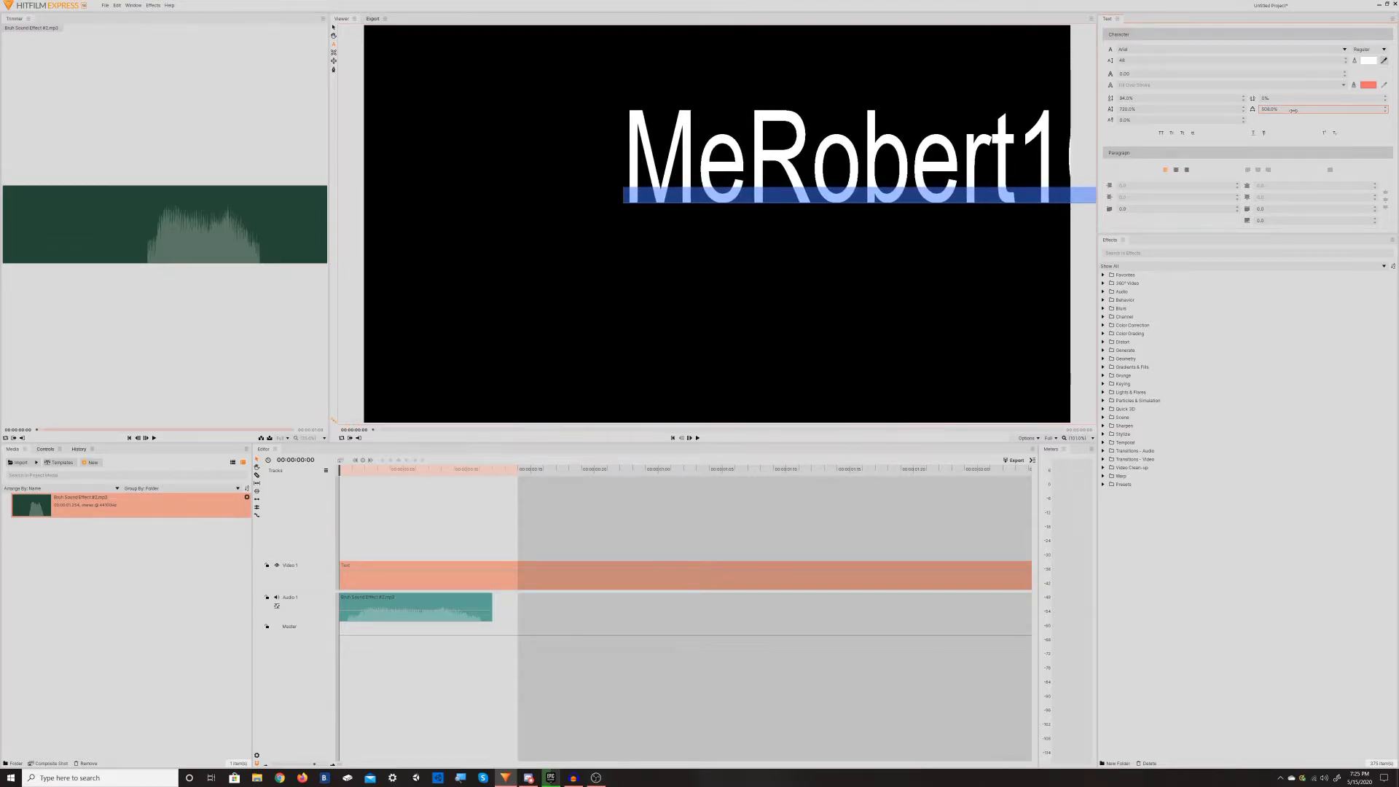
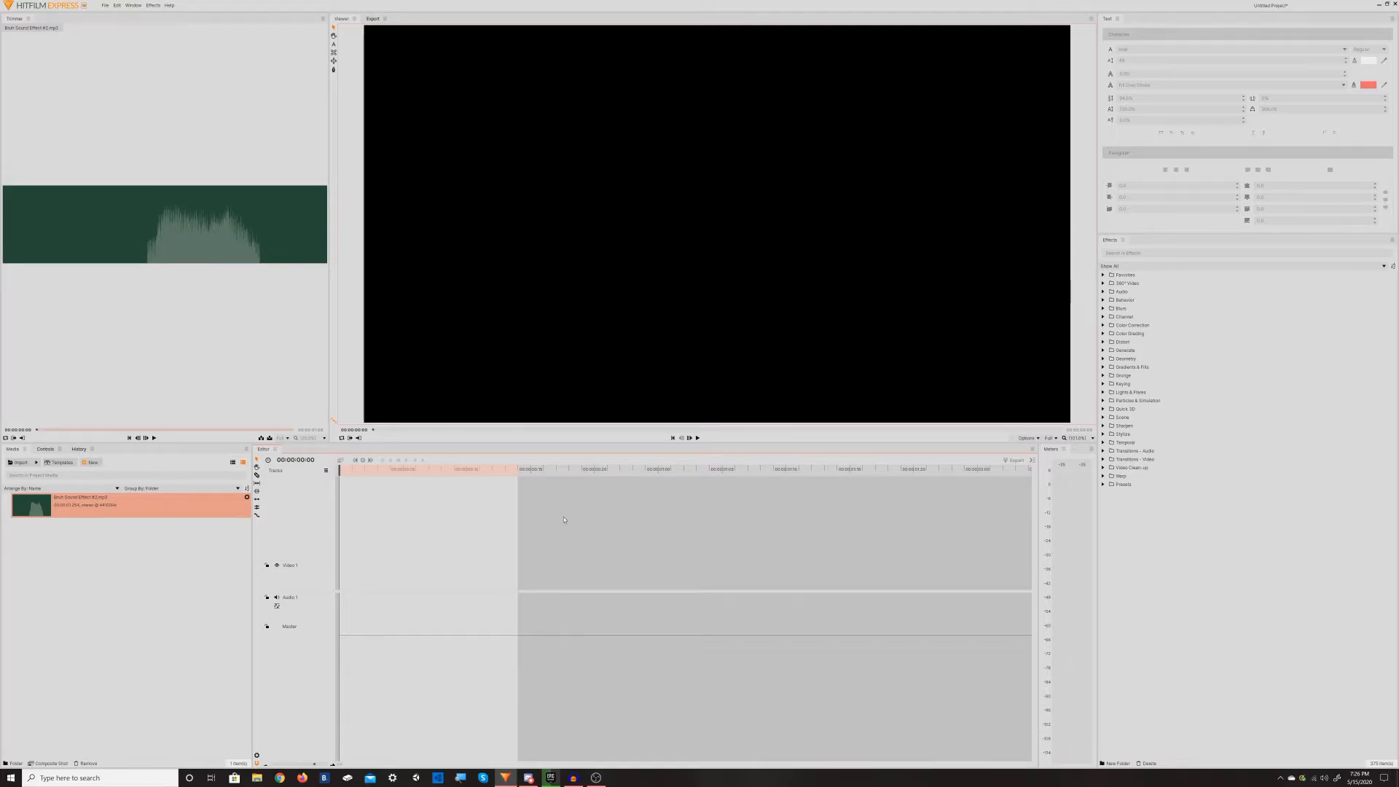
Step: Remove the Bruh sound effect from the project media and extend the empty timeline's work area to nearly the visible end
{"action": "right_click", "coordinate": [214, 512]}
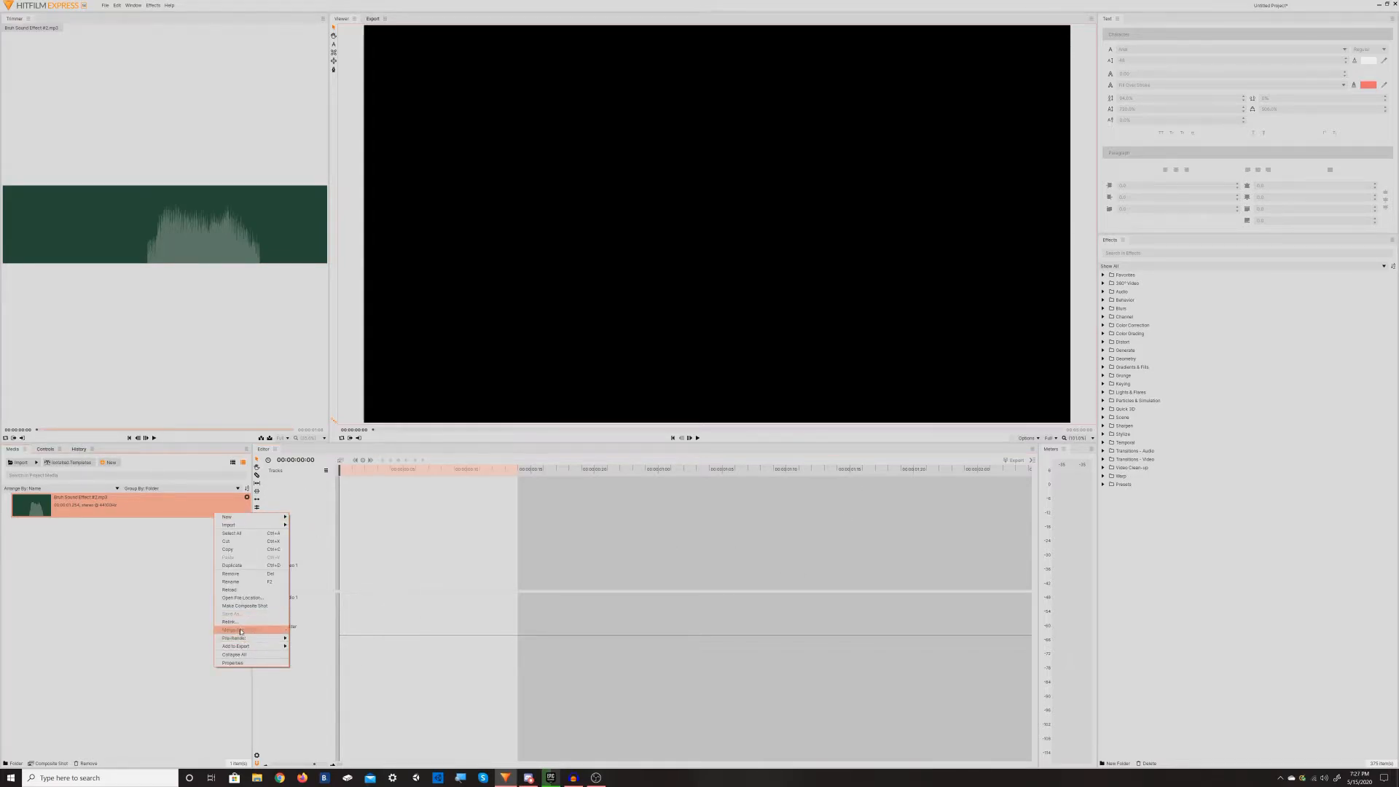
{"action": "left_click", "coordinate": [228, 589]}
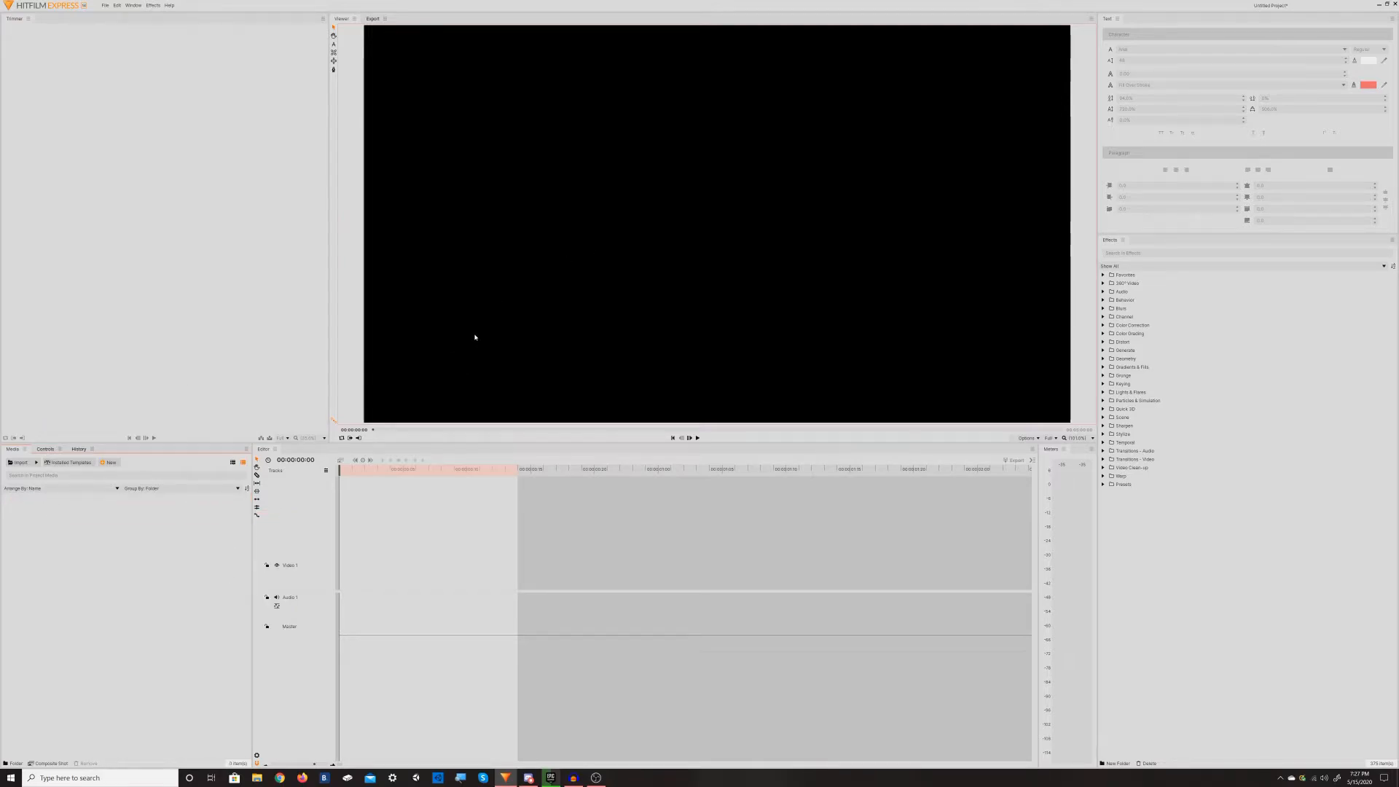
{"action": "left_click_drag", "start_coordinate": [518, 470], "coordinate": [986, 475]}
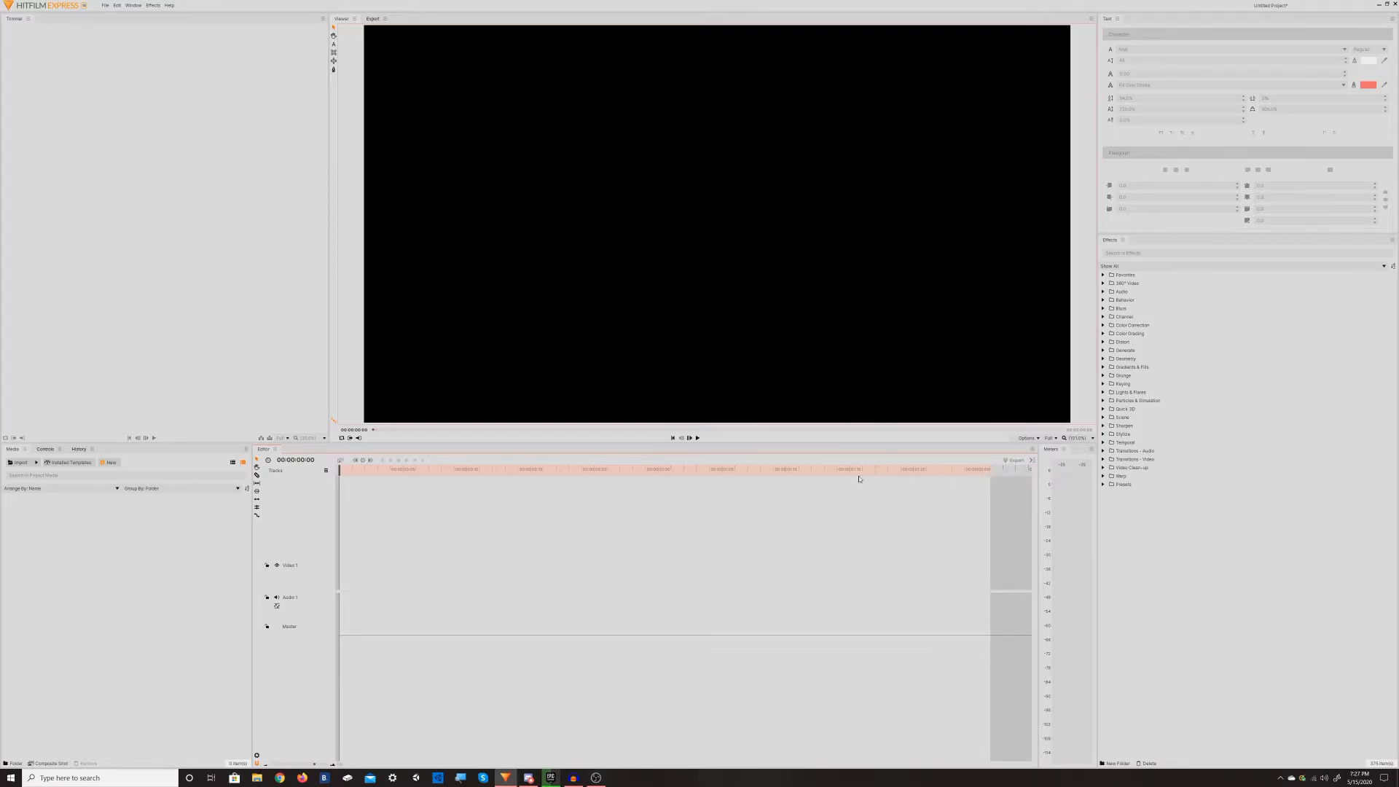
{"action": "left_click", "coordinate": [36, 462]}
{"action": "left_click", "coordinate": [43, 472]}
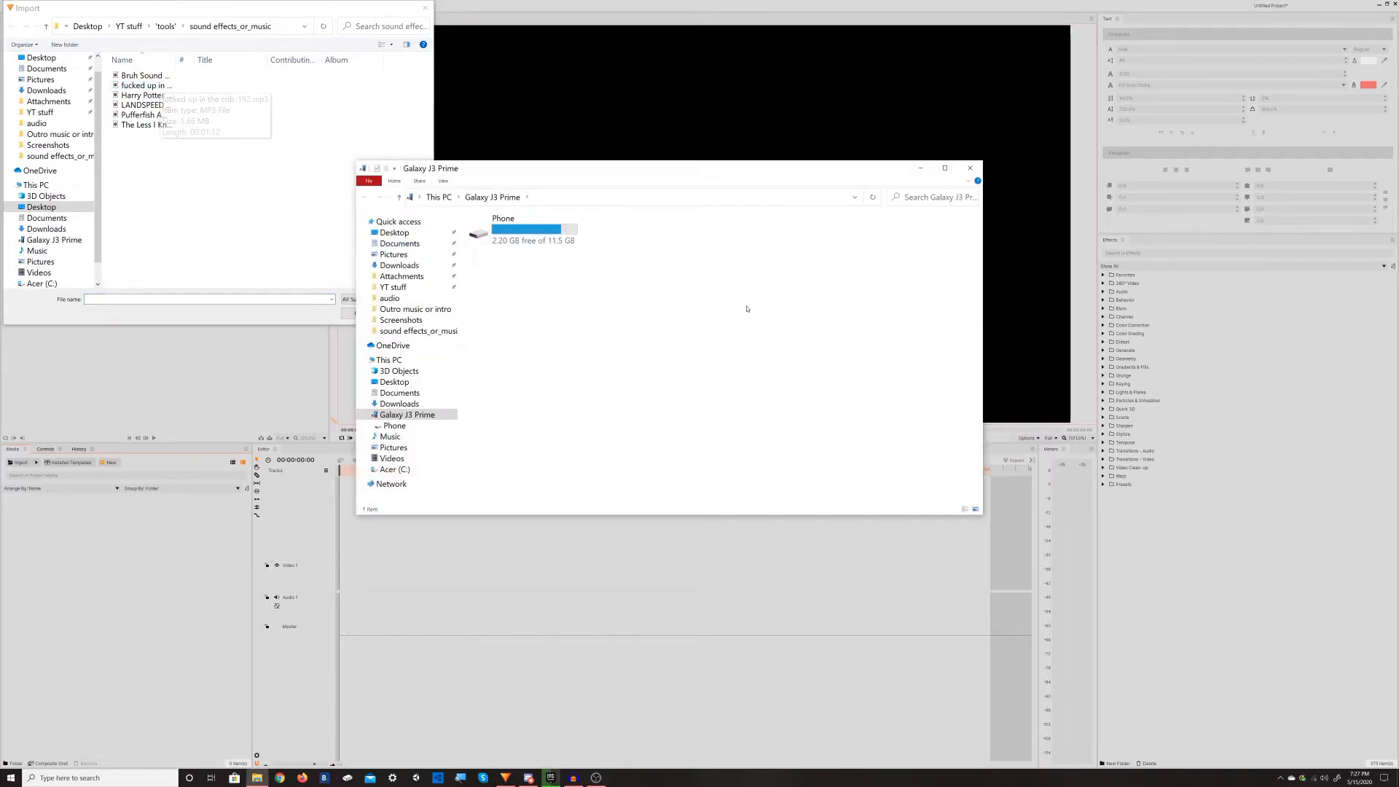
{"action": "left_click", "coordinate": [970, 168]}
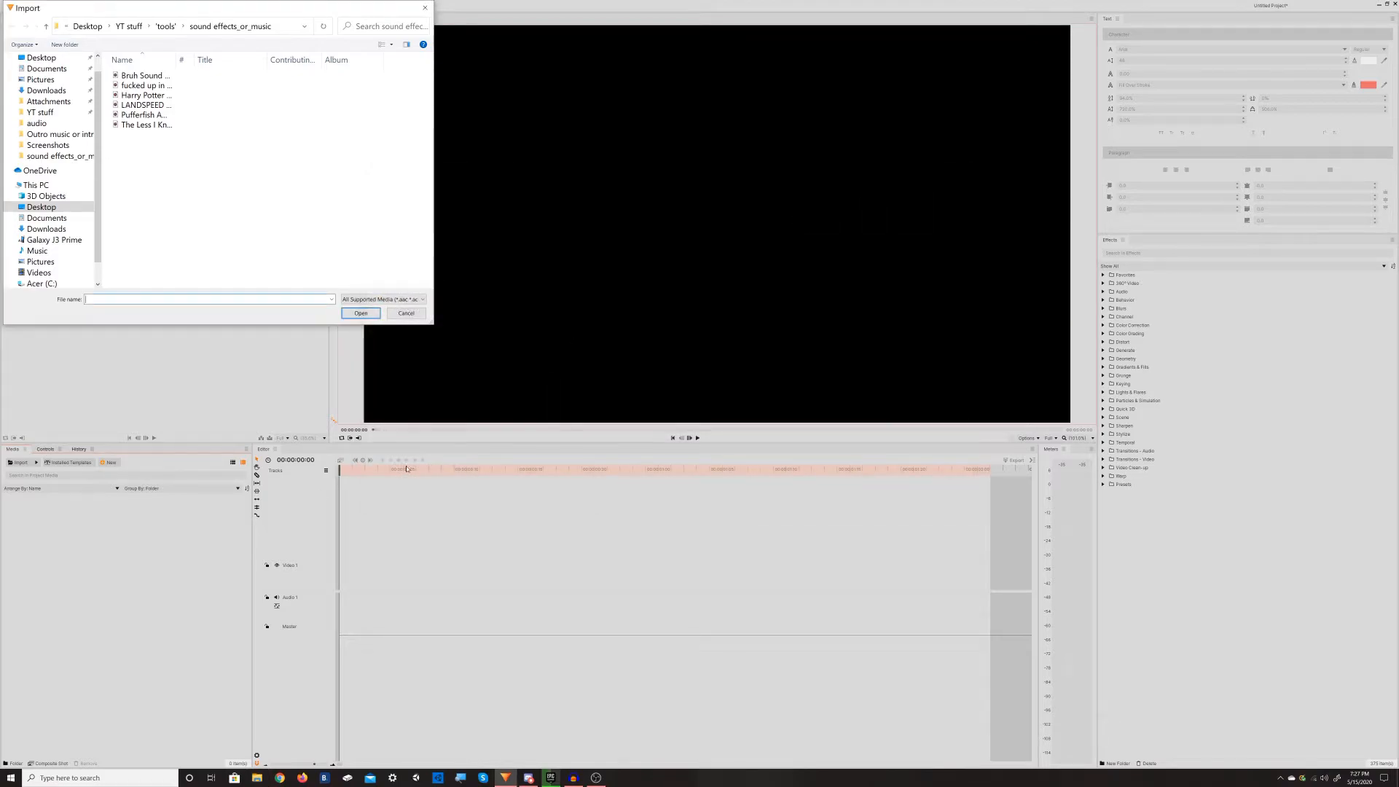
{"action": "left_click", "coordinate": [260, 780]}
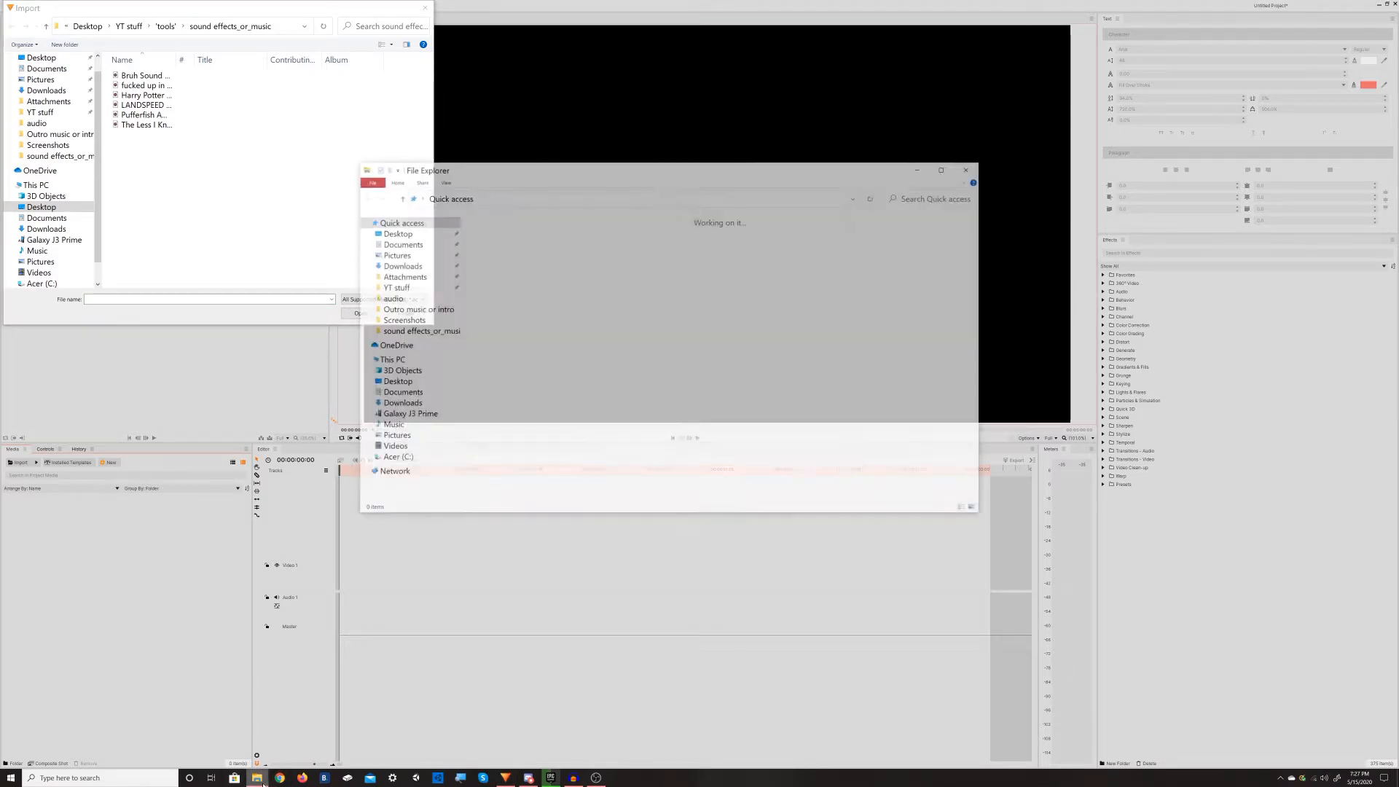
{"action": "left_click", "coordinate": [421, 7]}
Step: Switch to File Explorer and browse to the Download folder on the Galaxy J3 Prime phone storage
{"action": "left_click", "coordinate": [257, 778]}
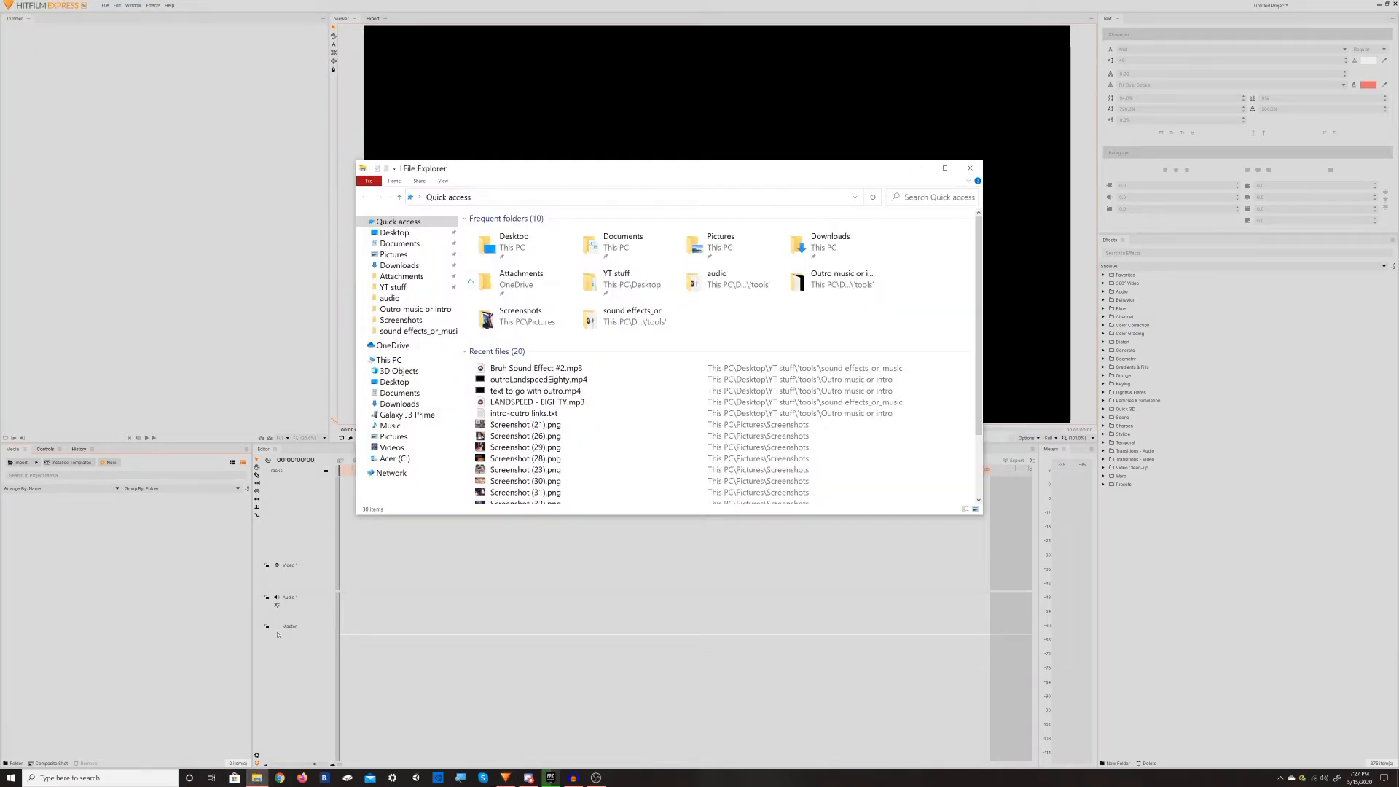
{"action": "left_click", "coordinate": [408, 415]}
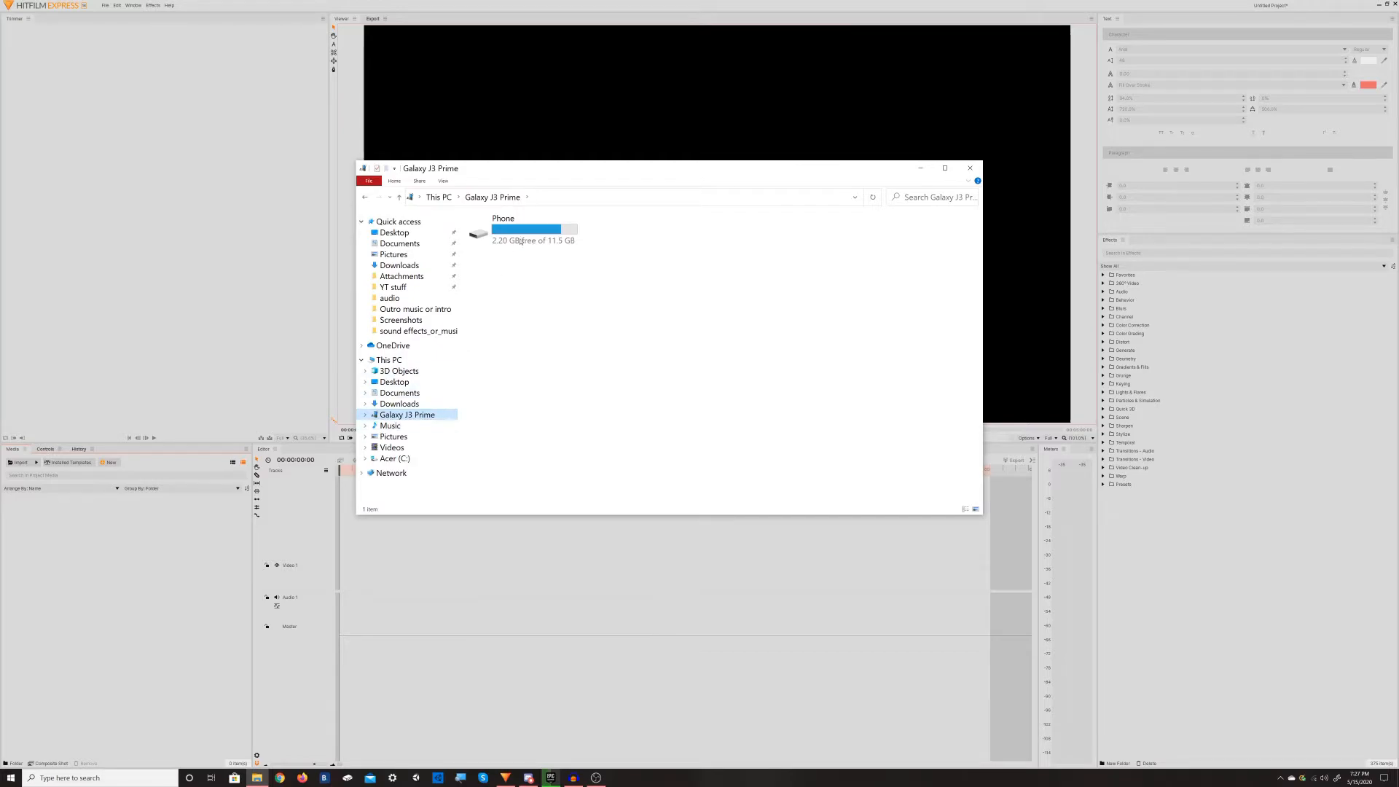
{"action": "left_click", "coordinate": [523, 236]}
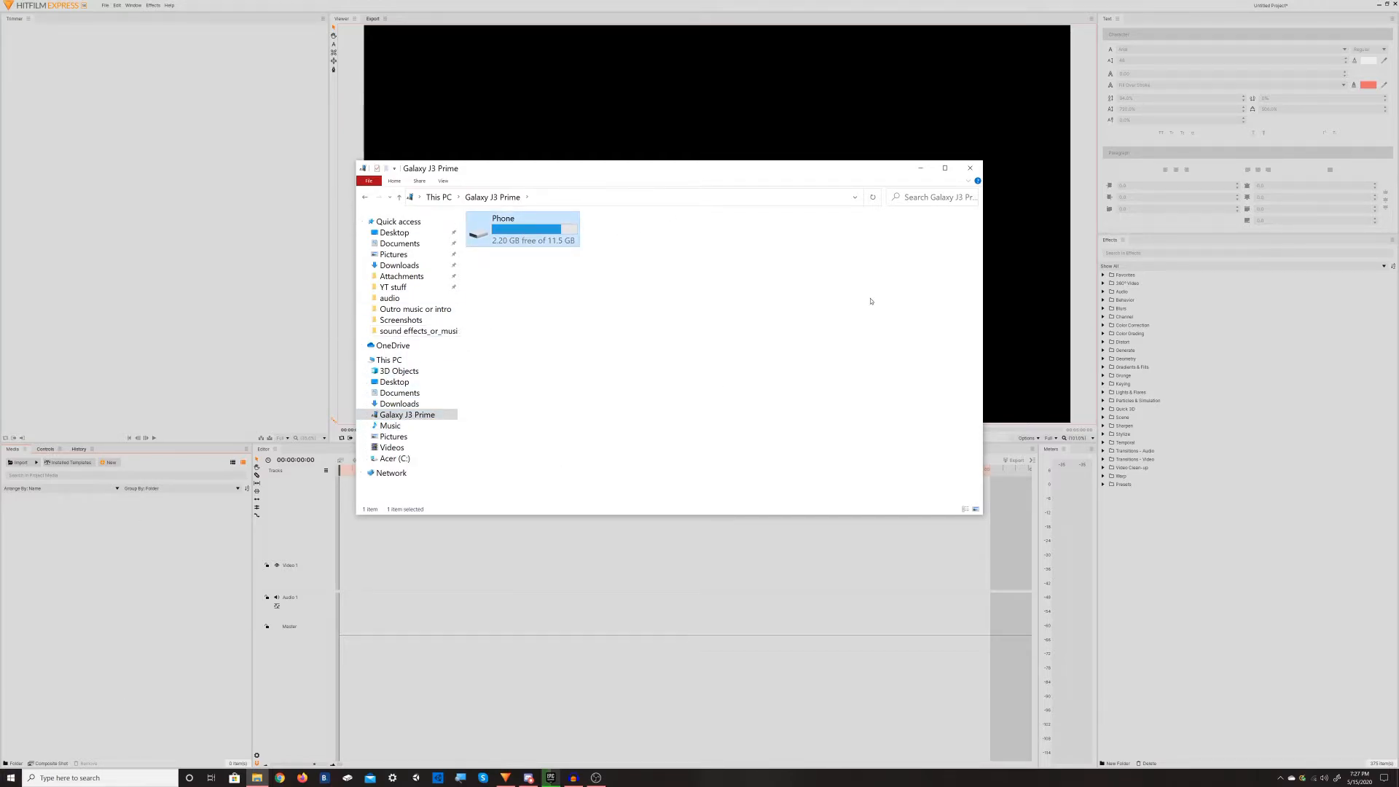
{"action": "double_click", "coordinate": [516, 240]}
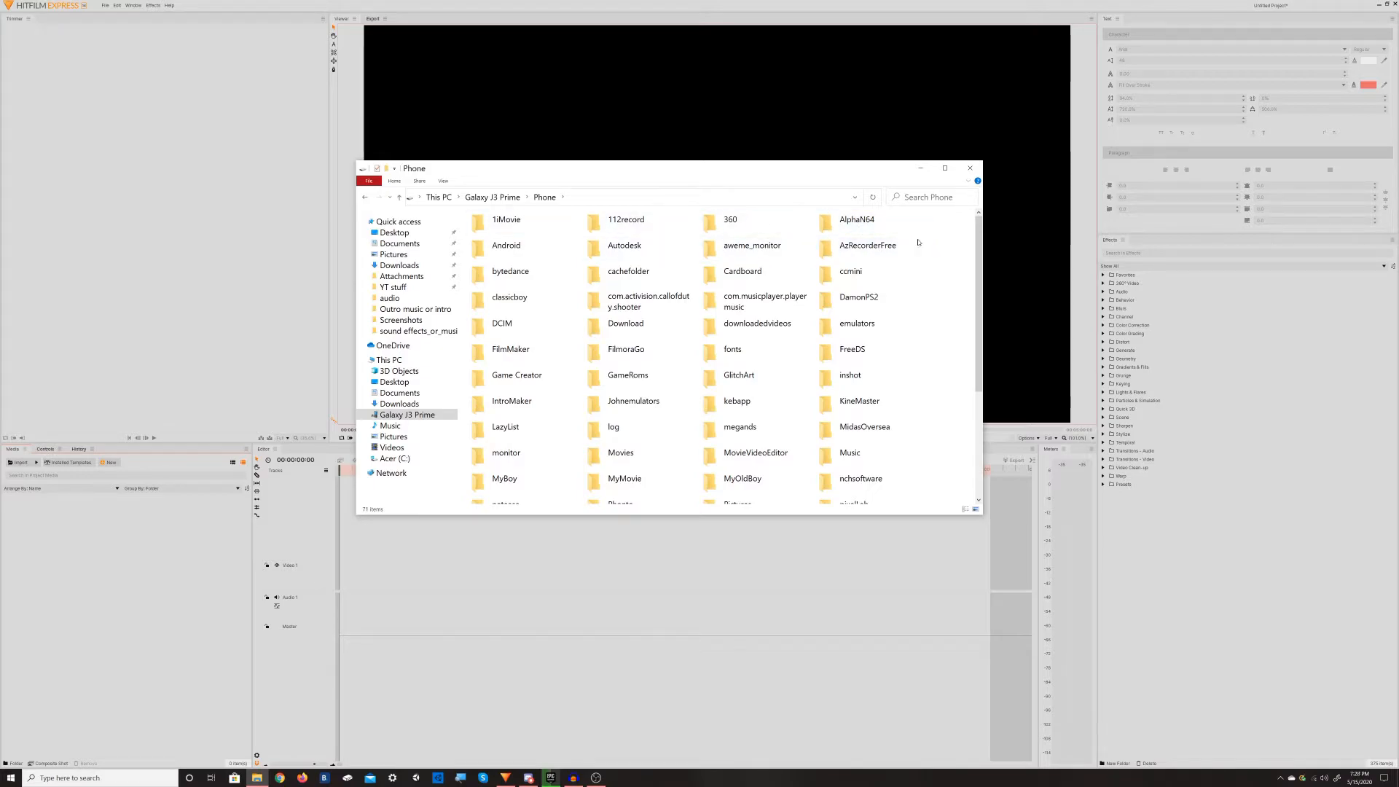
{"action": "double_click", "coordinate": [625, 332]}
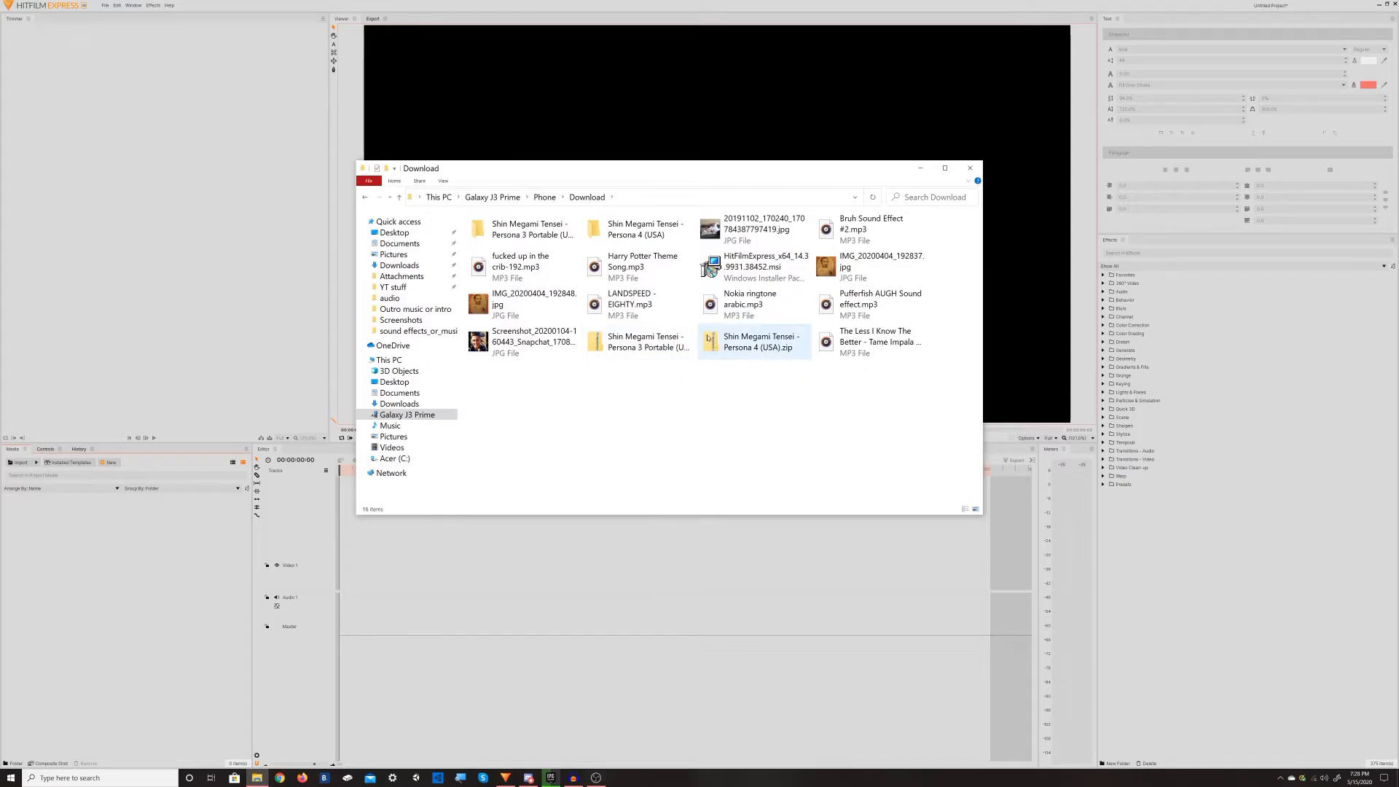
Step: Look through the phone's downloaded MP3 files and the YT stuff folder as the copy destination, and close File Explorer
{"action": "left_click", "coordinate": [867, 313]}
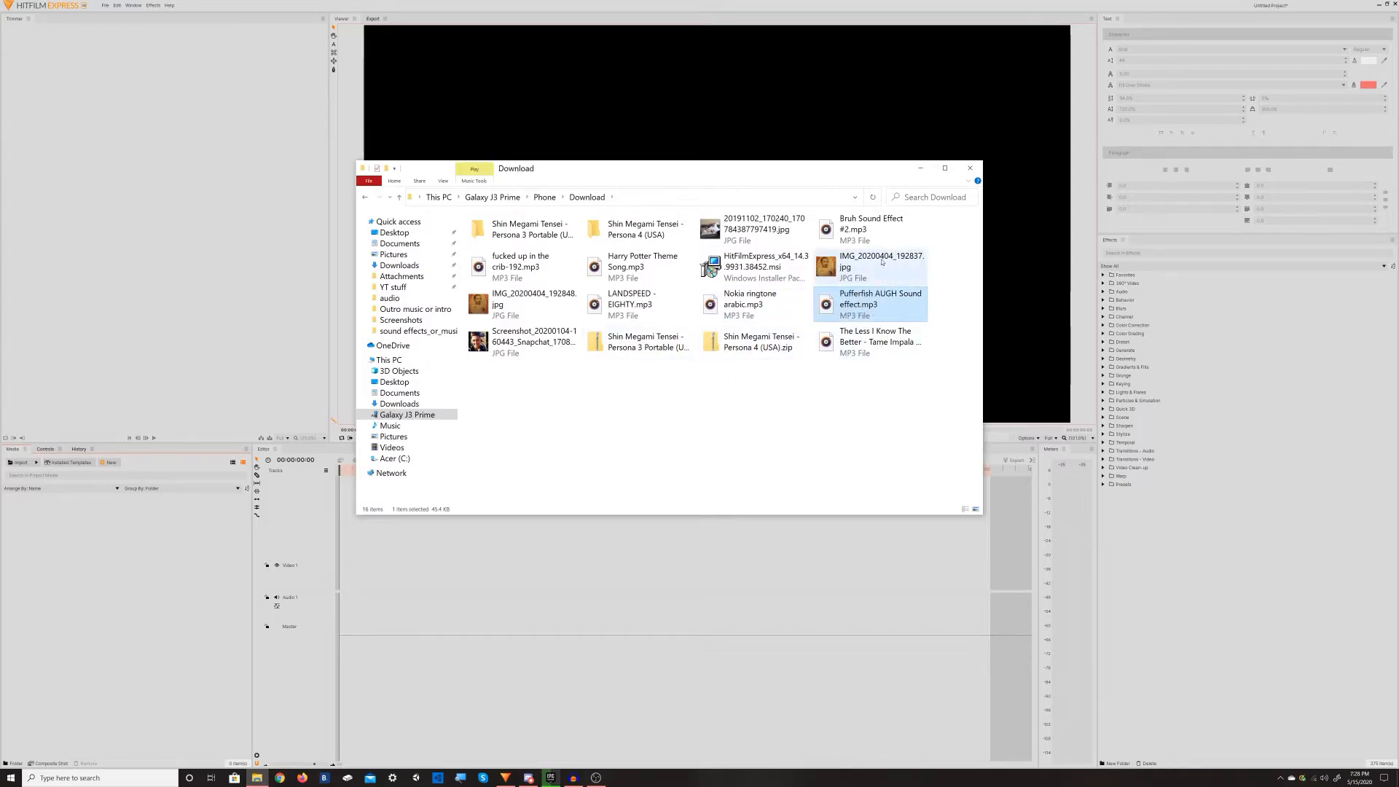
{"action": "left_click", "coordinate": [875, 227]}
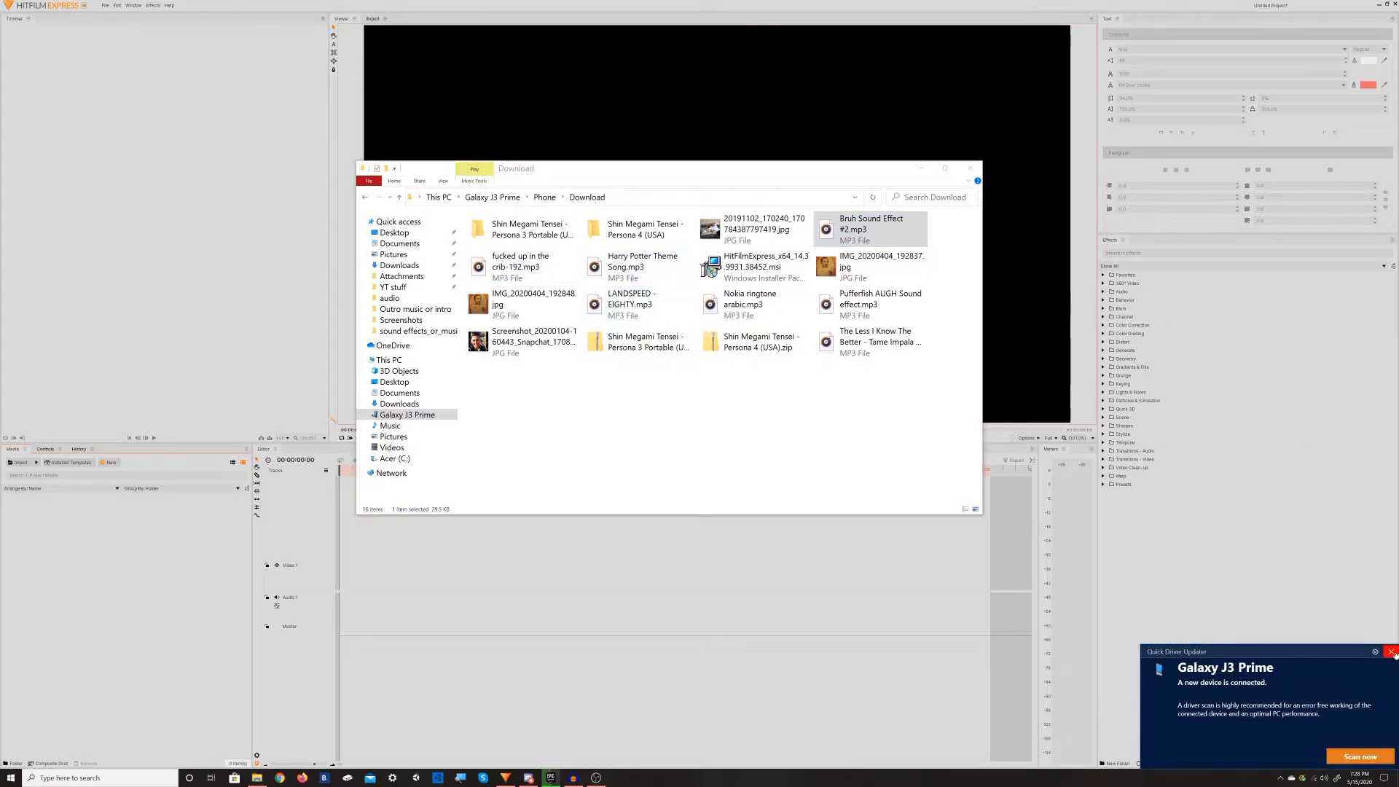
{"action": "left_click", "coordinate": [1392, 652]}
{"action": "left_click_drag", "start_coordinate": [640, 306], "coordinate": [408, 288]}
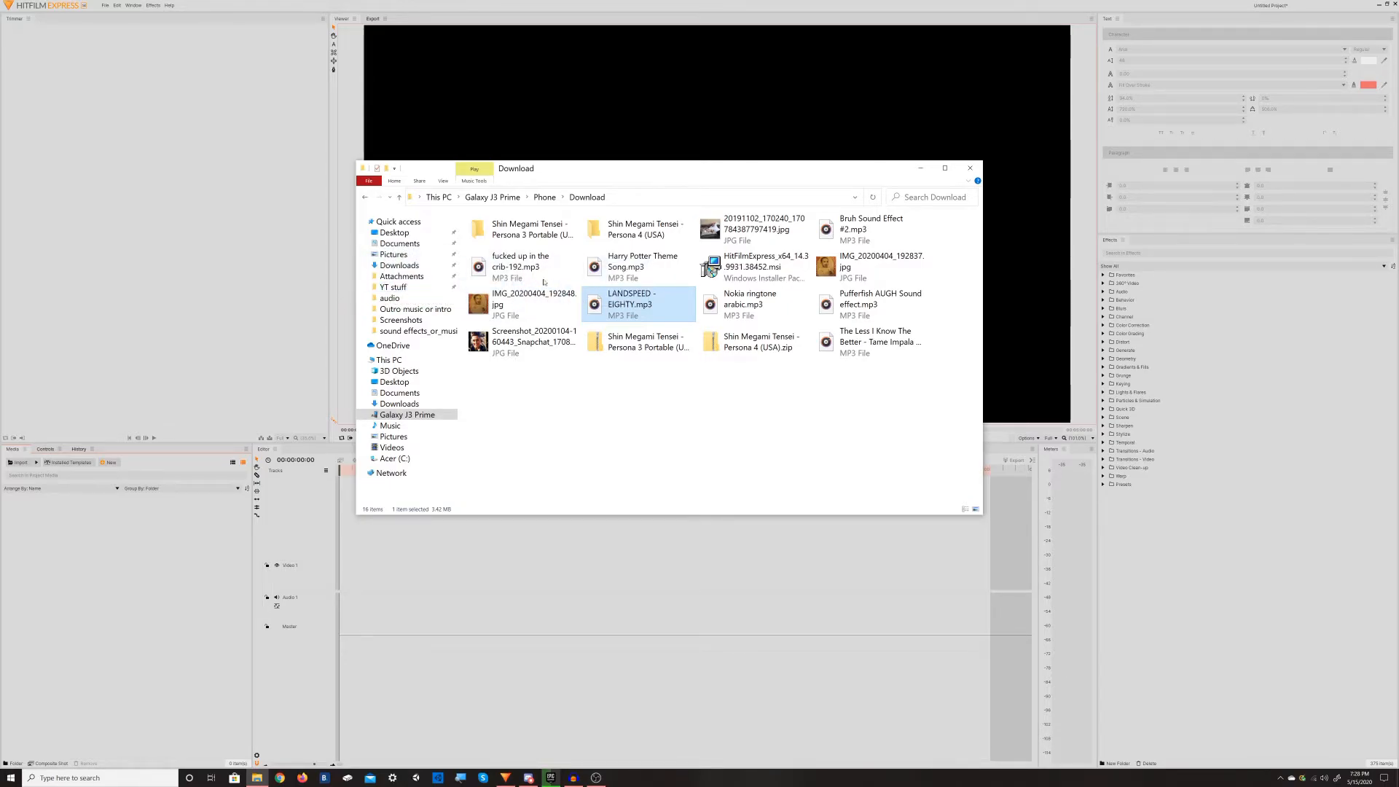
{"action": "left_click", "coordinate": [412, 288]}
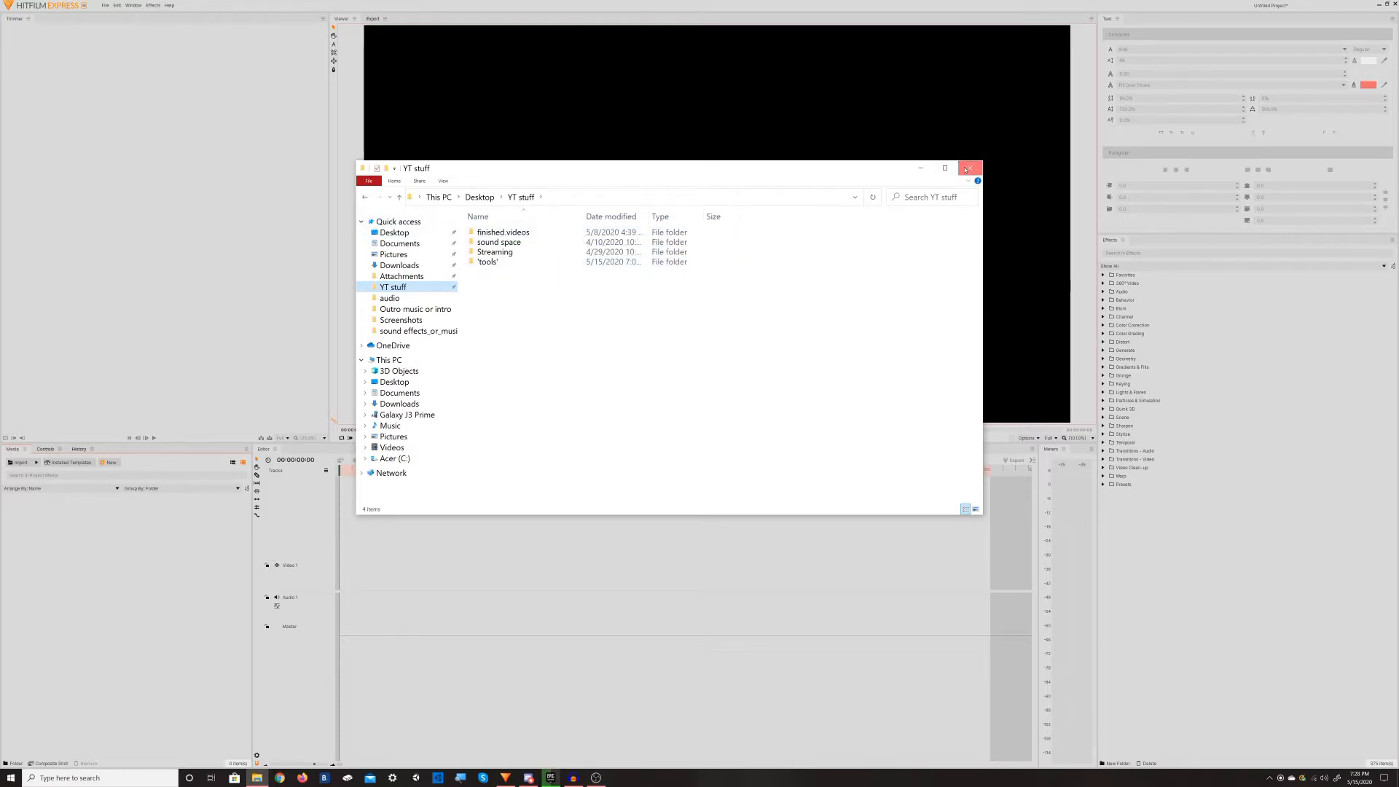
{"action": "left_click", "coordinate": [970, 168]}
Step: Import "The Less I Know The Better - Tame Impala Lyrics.mp3" from the sound effects_or_music folder, widening the name column to read the file names
{"action": "left_click", "coordinate": [20, 463]}
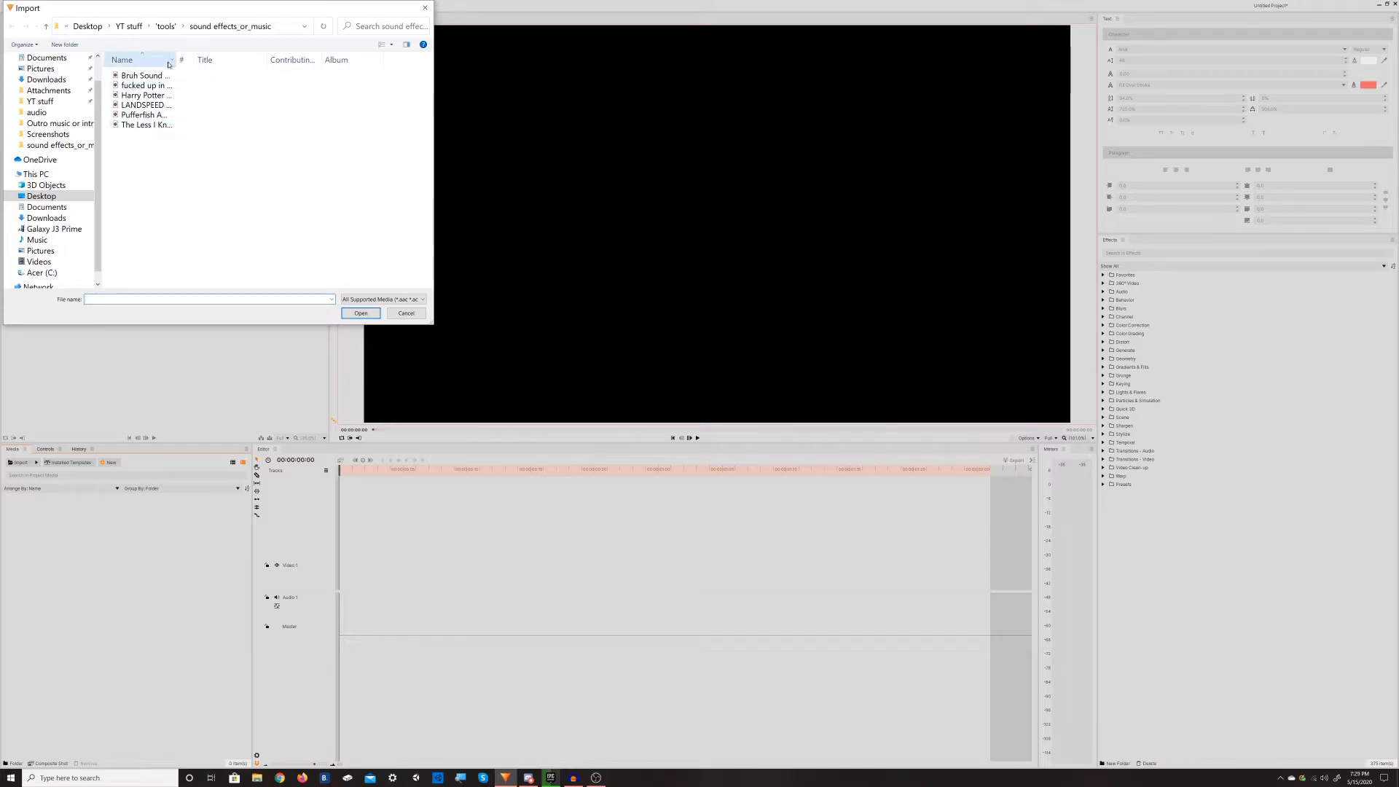
{"action": "left_click_drag", "start_coordinate": [174, 64], "coordinate": [307, 64]}
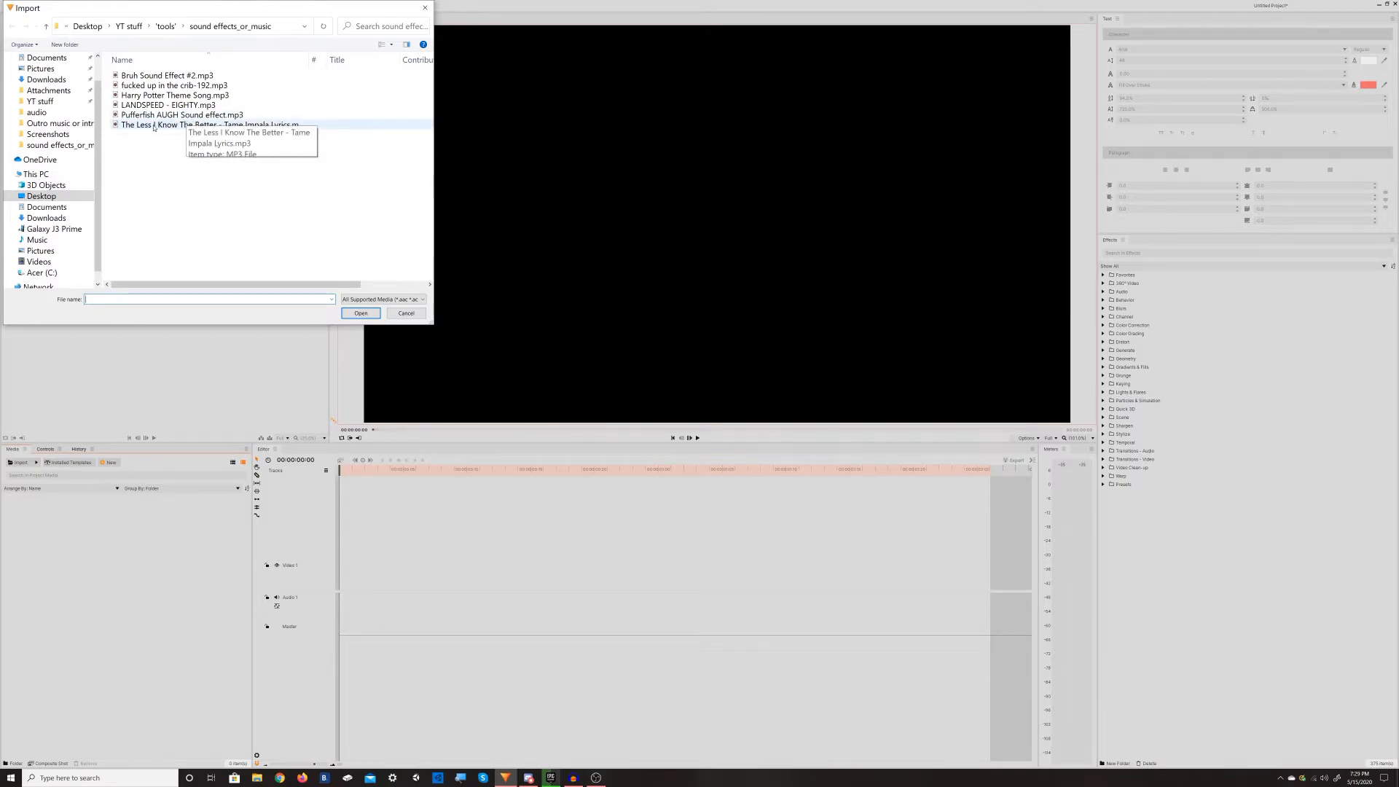
{"action": "mouse_move", "coordinate": [146, 127]}
{"action": "left_mouse_down"}
{"action": "mouse_move", "coordinate": [129, 169]}
{"action": "mouse_move", "coordinate": [140, 560]}
{"action": "mouse_move", "coordinate": [168, 130]}
{"action": "left_mouse_up"}
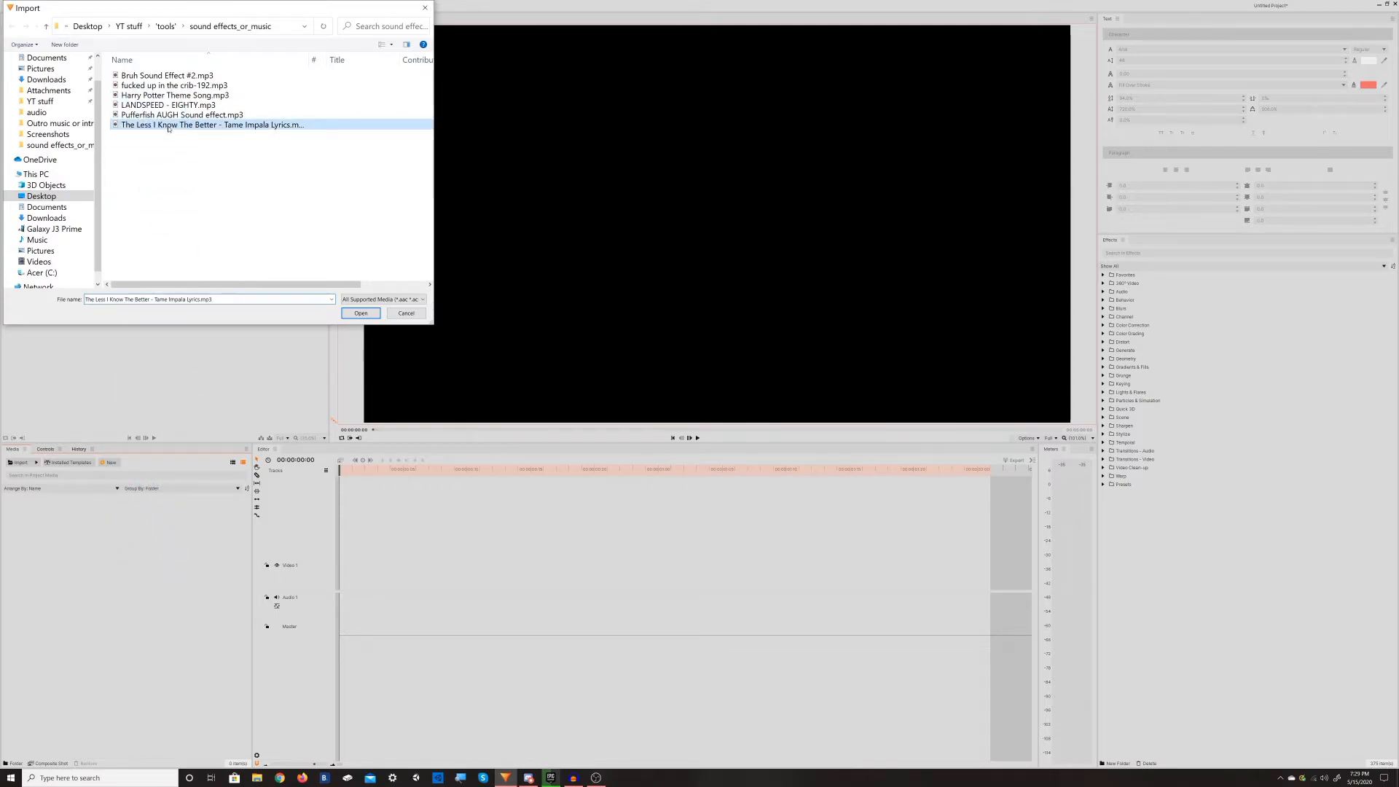
{"action": "double_click", "coordinate": [177, 126]}
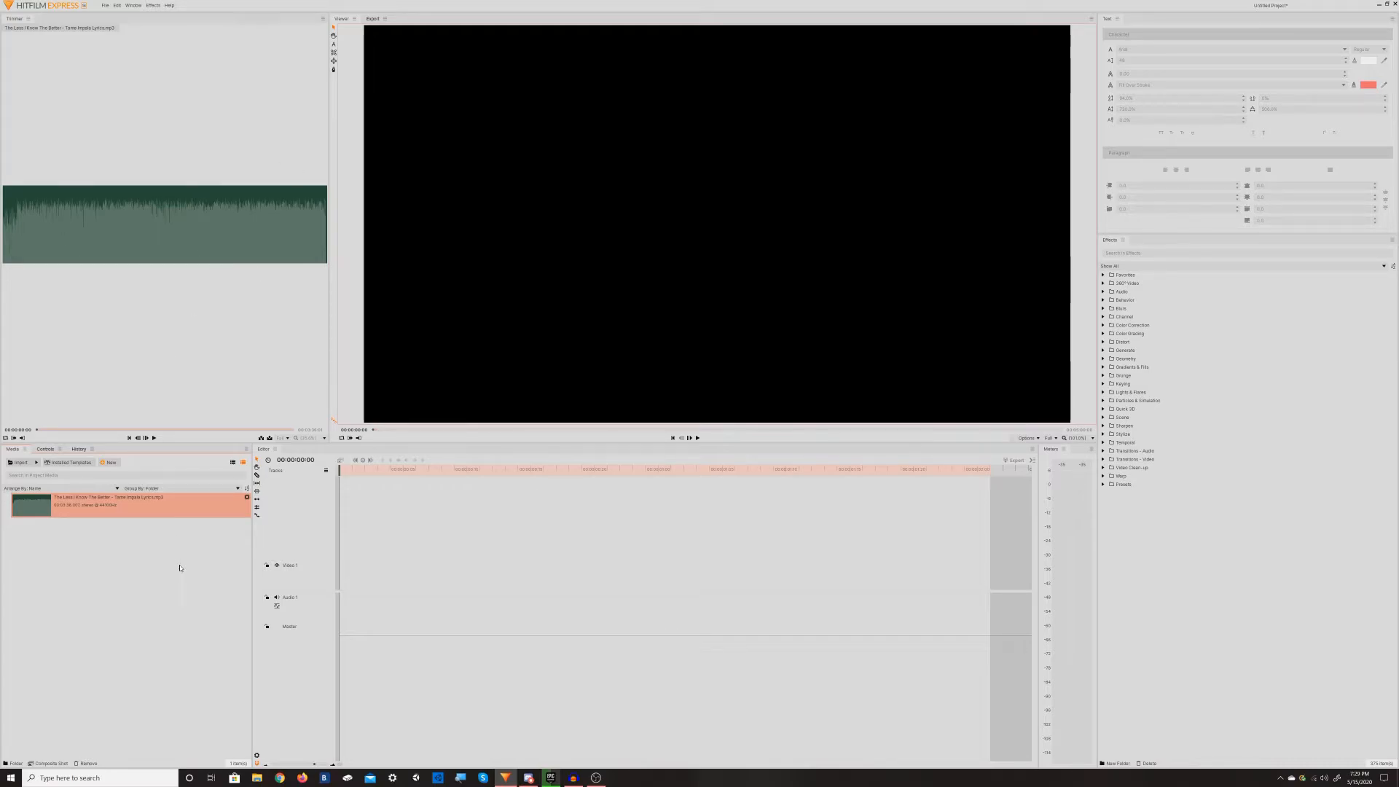
Step: Place the imported song at the start of the Audio 1 track and slightly extend the timeline's work area
{"action": "left_click_drag", "start_coordinate": [180, 505], "coordinate": [429, 598]}
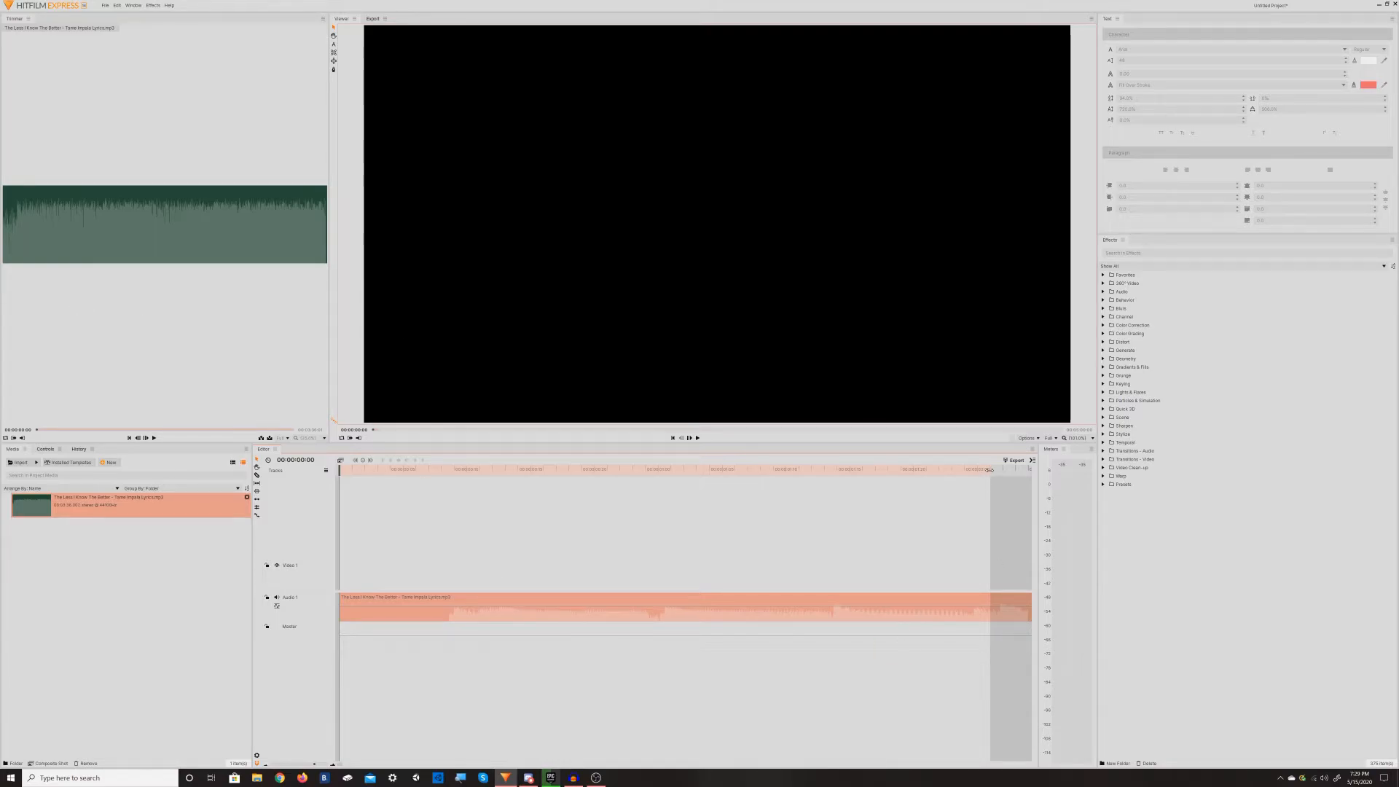
{"action": "left_click_drag", "start_coordinate": [990, 470], "coordinate": [763, 487]}
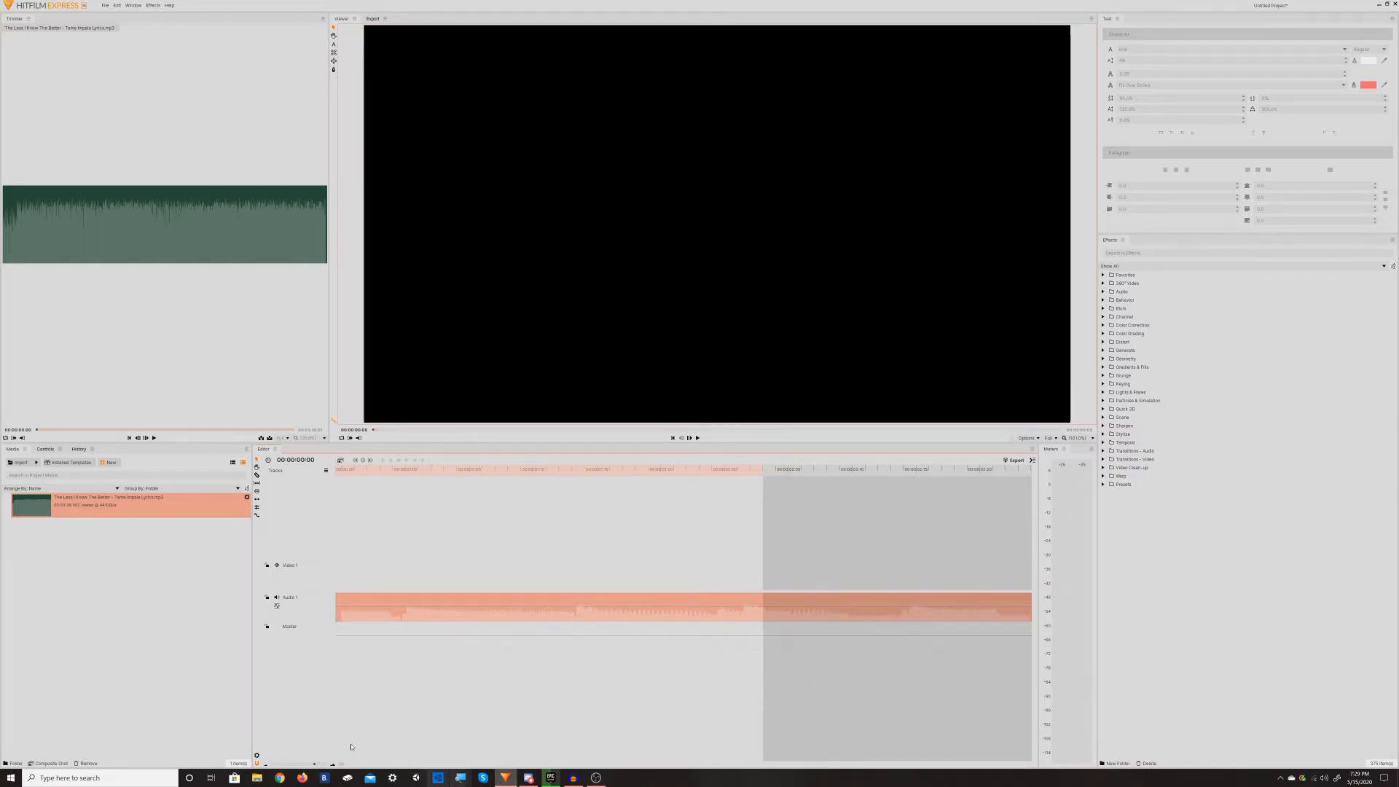
{"action": "left_click_drag", "start_coordinate": [316, 764], "coordinate": [295, 766]}
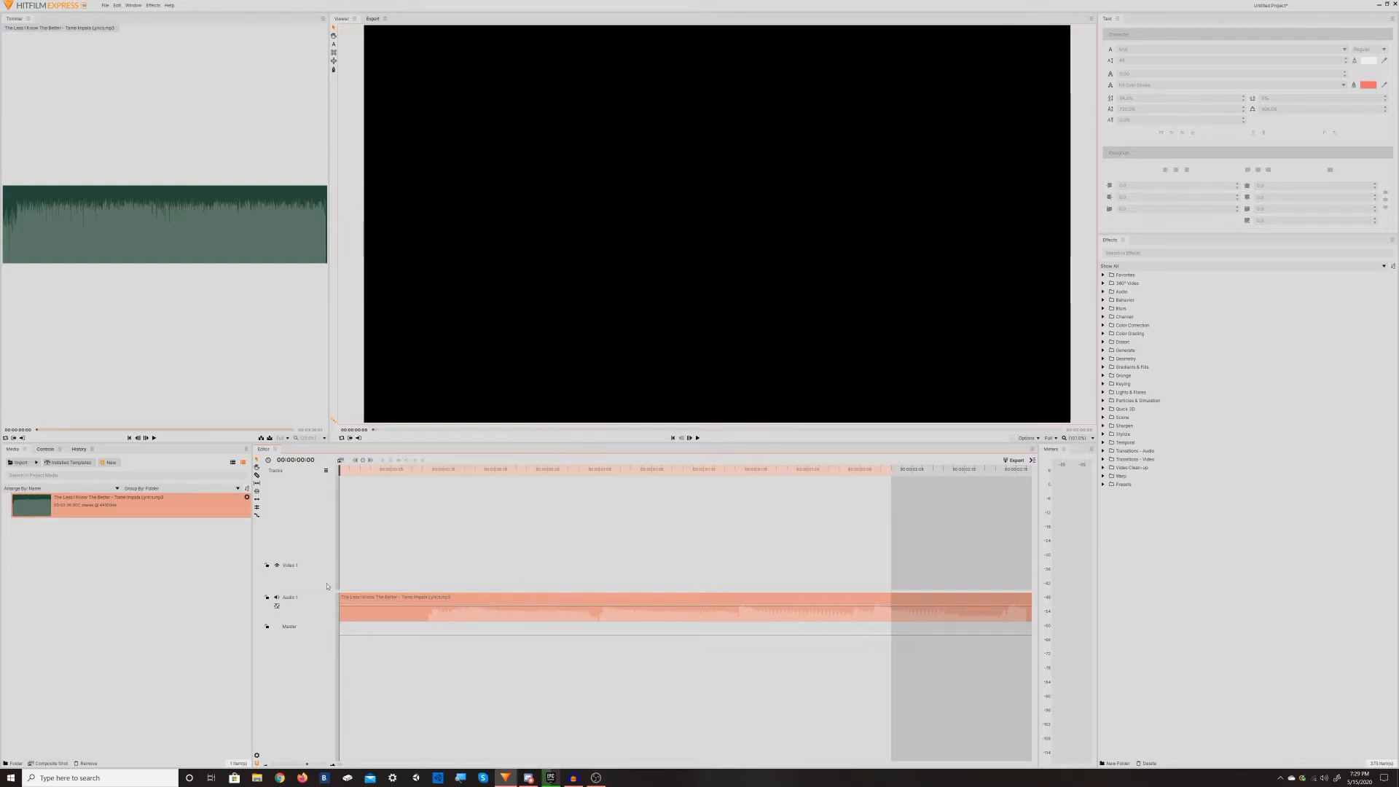
Step: Lower the song clip's volume level and extend the work area to about 19 seconds
{"action": "left_click_drag", "start_coordinate": [368, 605], "coordinate": [368, 615]}
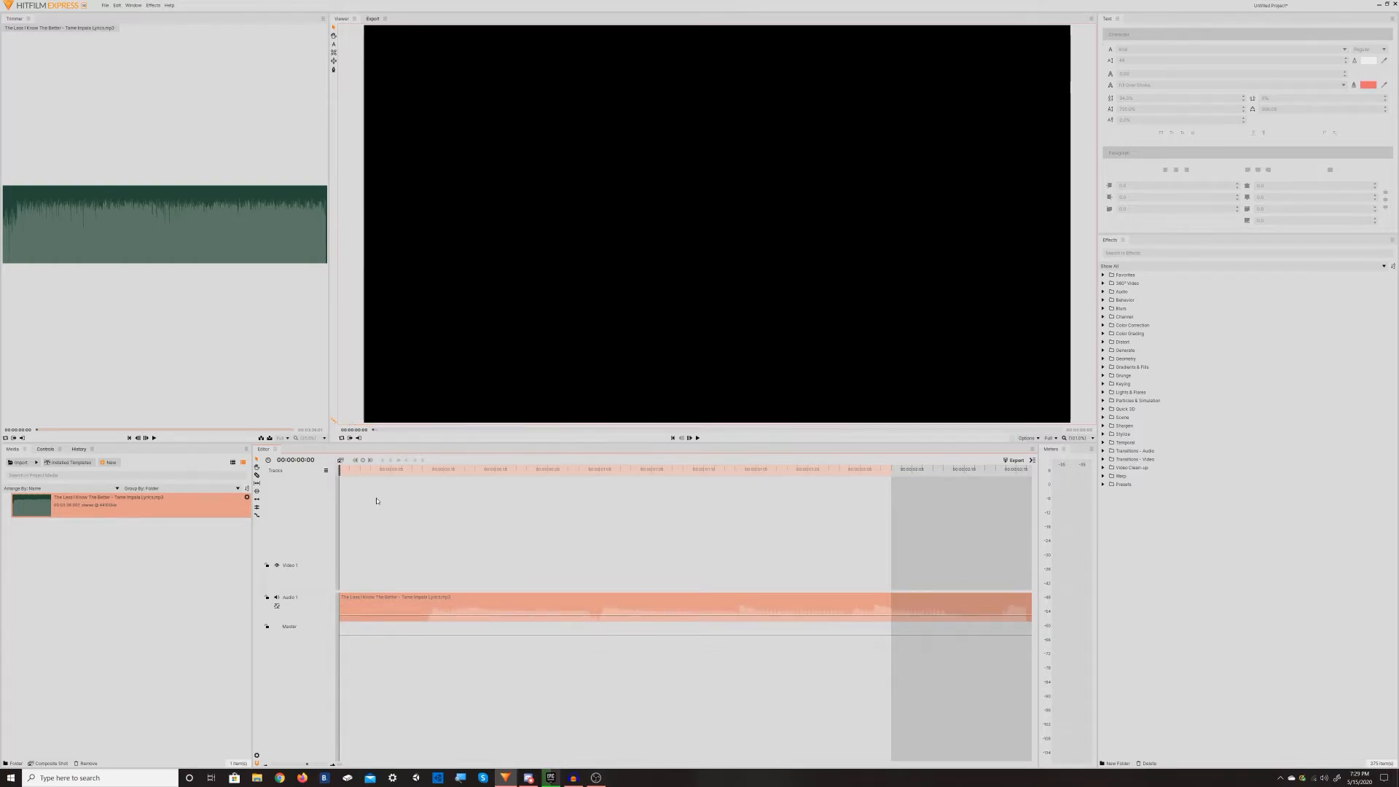
{"action": "key", "text": "space"}
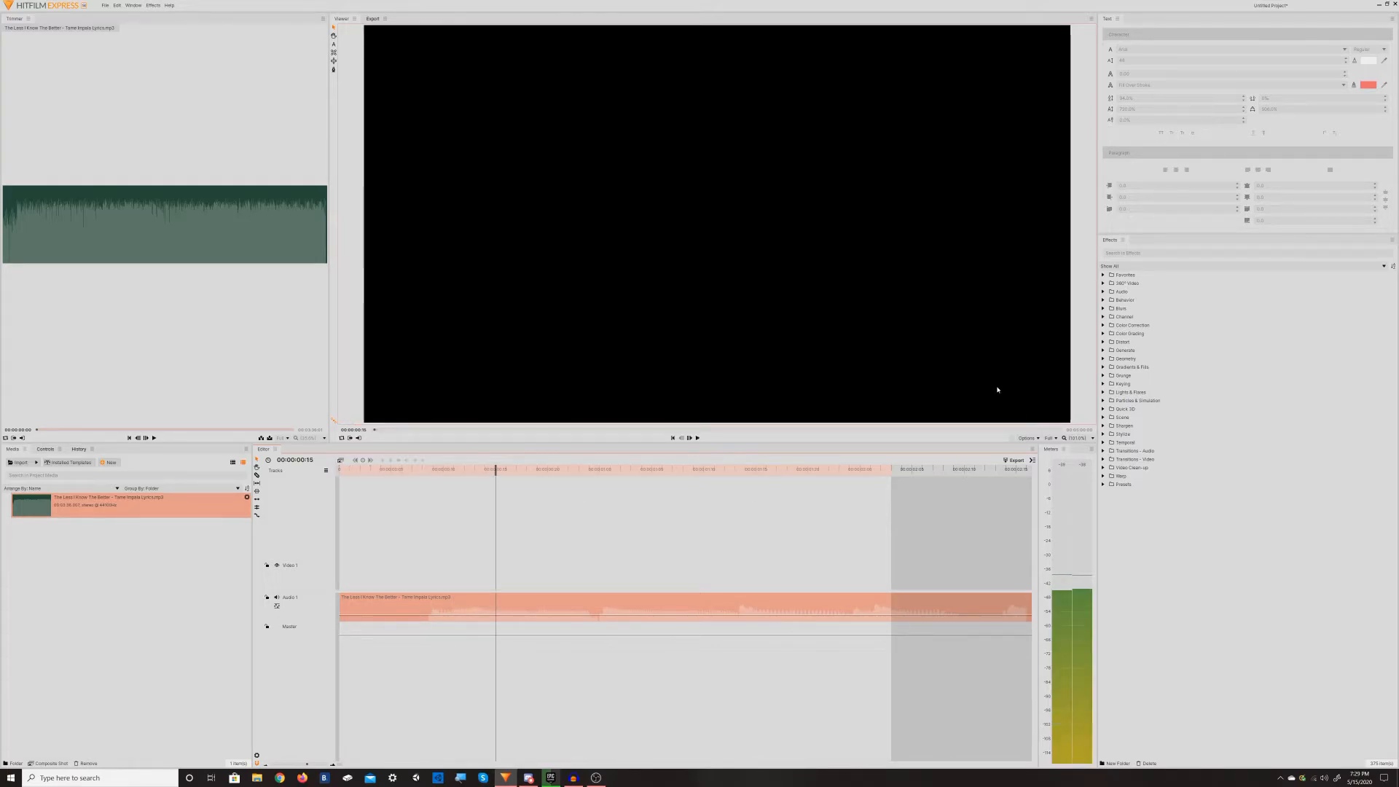
{"action": "left_click_drag", "start_coordinate": [307, 764], "coordinate": [282, 765]}
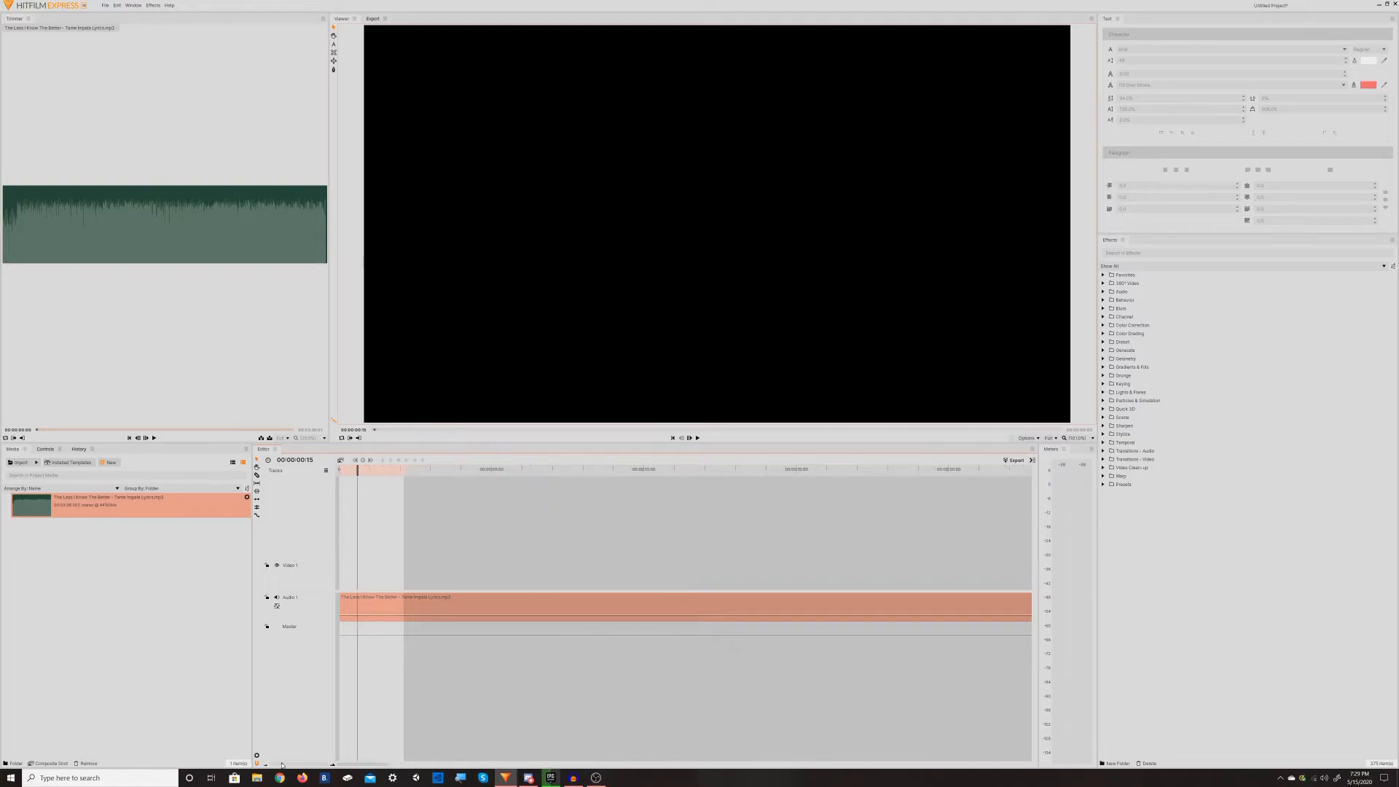
{"action": "key", "text": "space"}
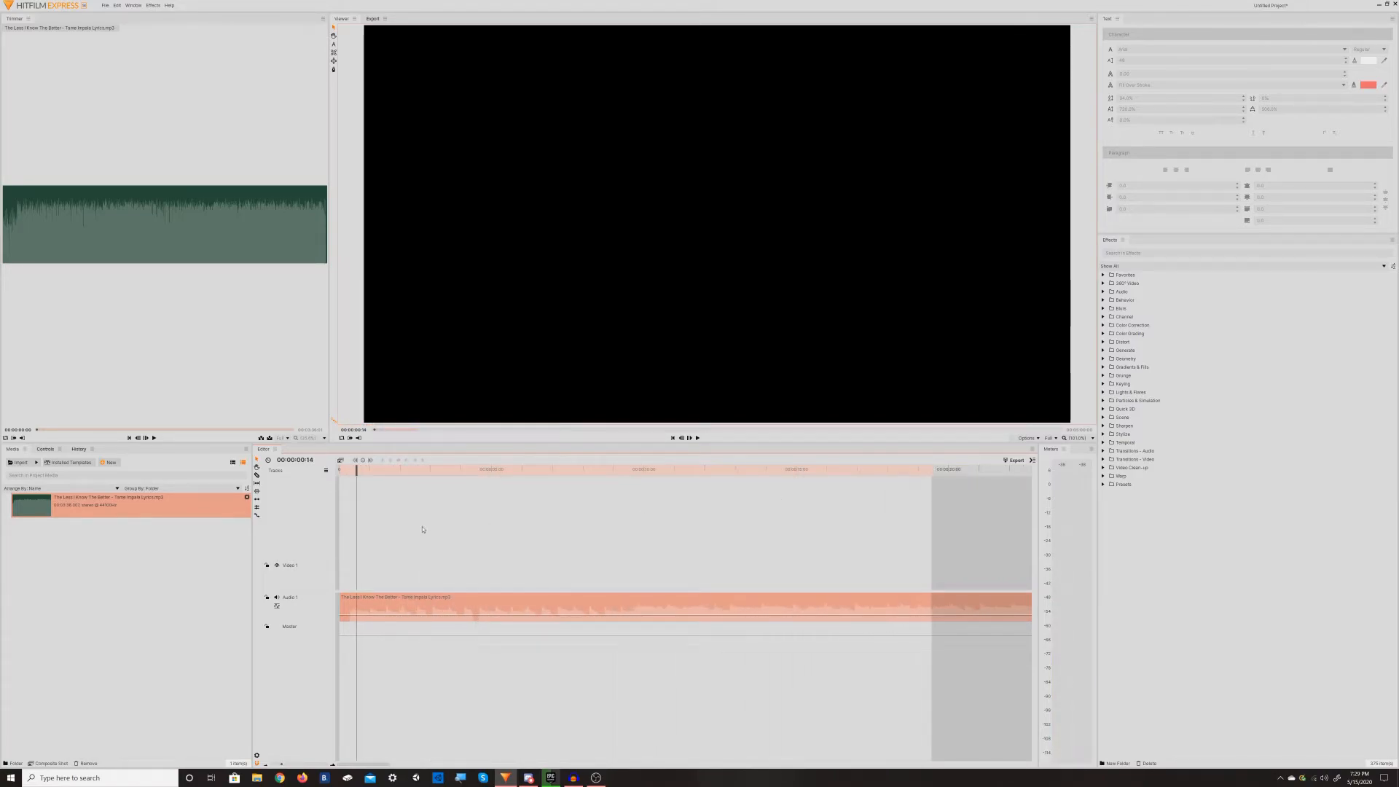
Step: Play the song from the beginning and from about 9 seconds to check the lowered volume
{"action": "left_click_drag", "start_coordinate": [357, 473], "coordinate": [338, 515]}
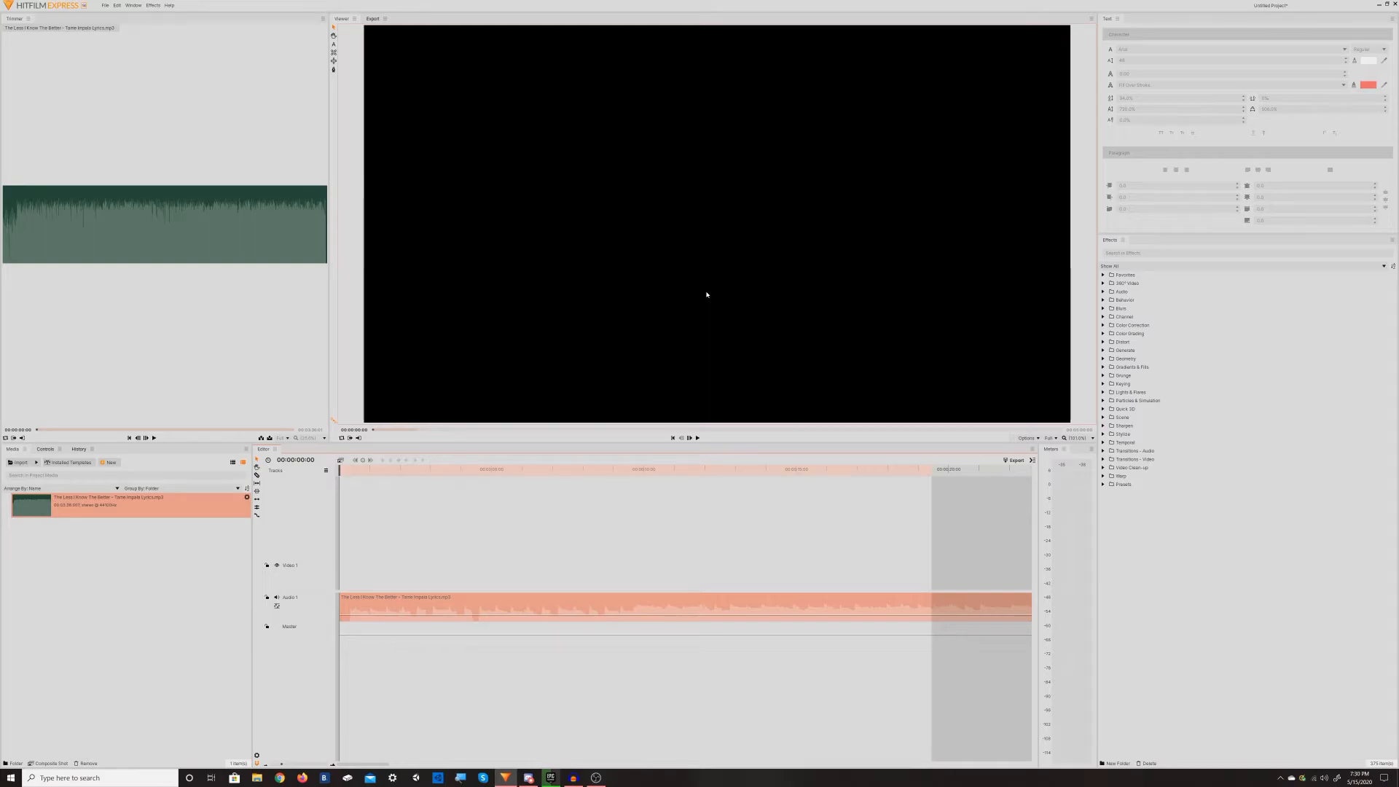
{"action": "key", "text": "space"}
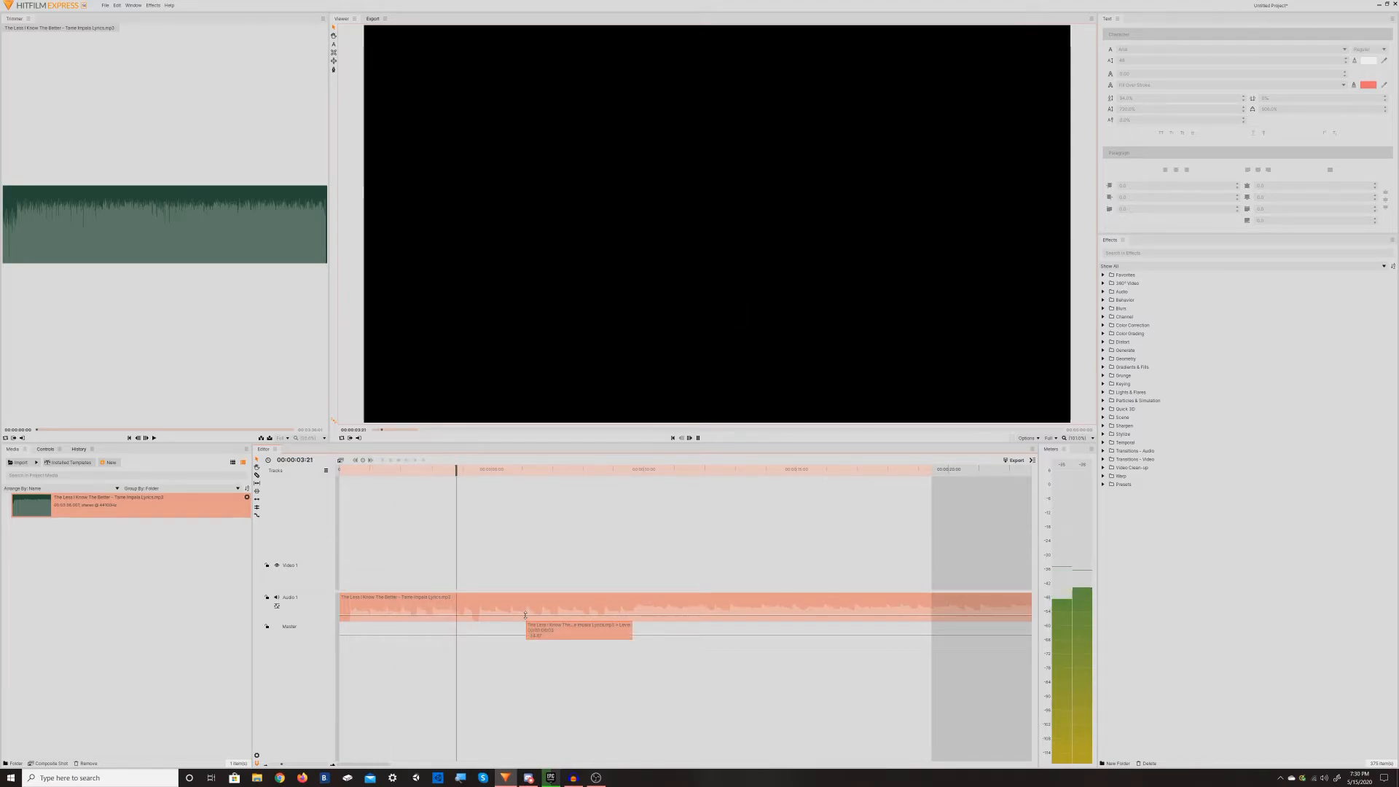
{"action": "key", "text": "space"}
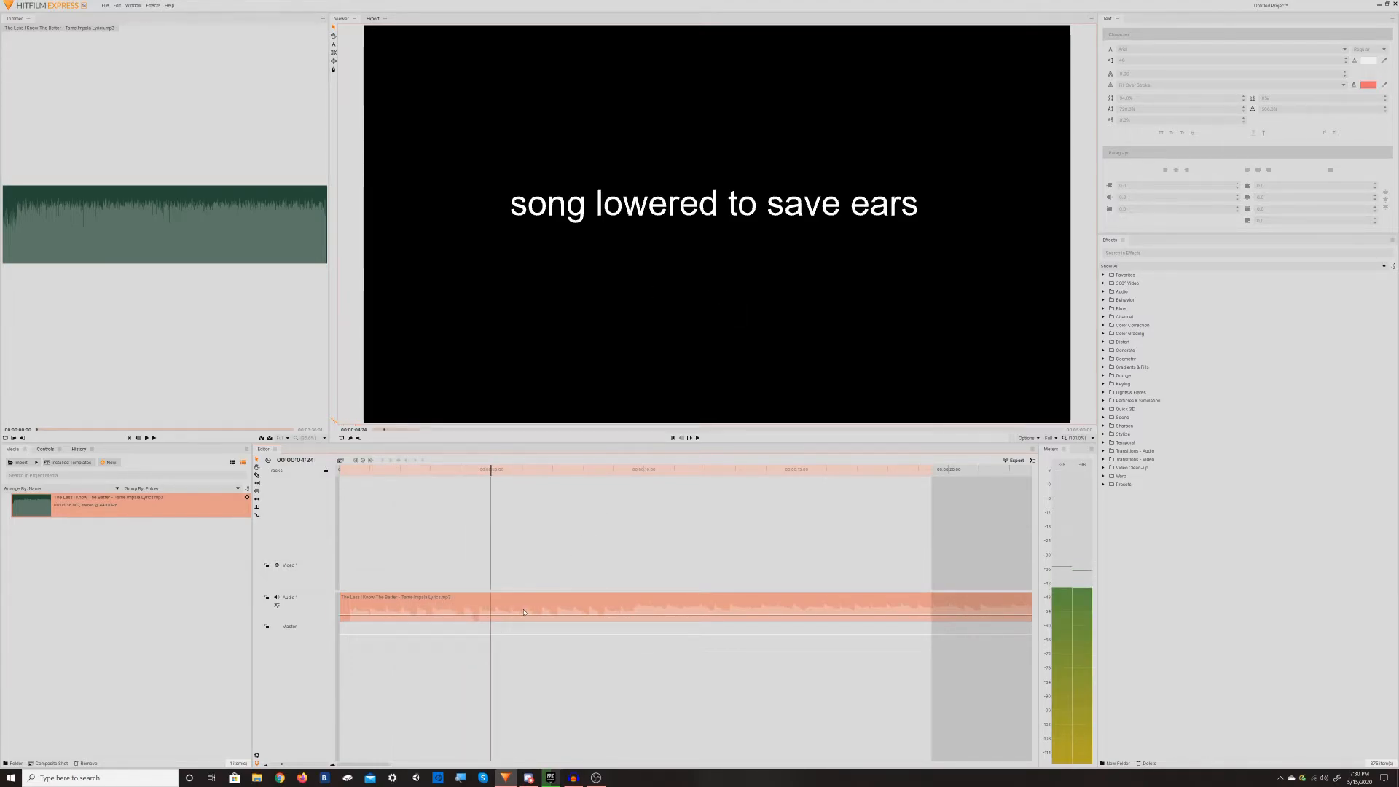
{"action": "left_click", "coordinate": [631, 470]}
{"action": "key", "text": "space"}
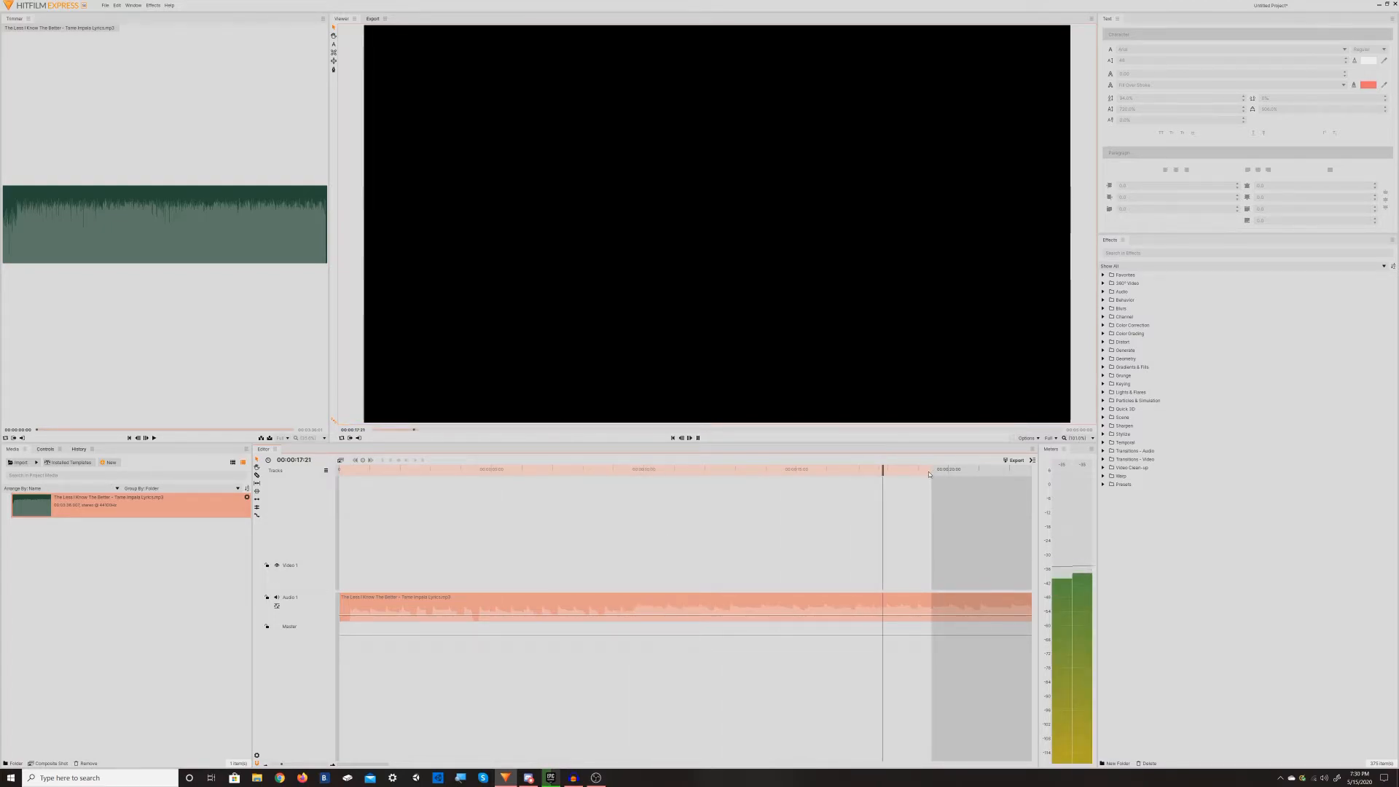
Step: Extend the work area to about 49 seconds and slice the song clip at about 26 seconds
{"action": "mouse_move", "coordinate": [931, 472]}
{"action": "left_mouse_down"}
{"action": "mouse_move", "coordinate": [1175, 475]}
{"action": "mouse_move", "coordinate": [817, 511]}
{"action": "left_mouse_up"}
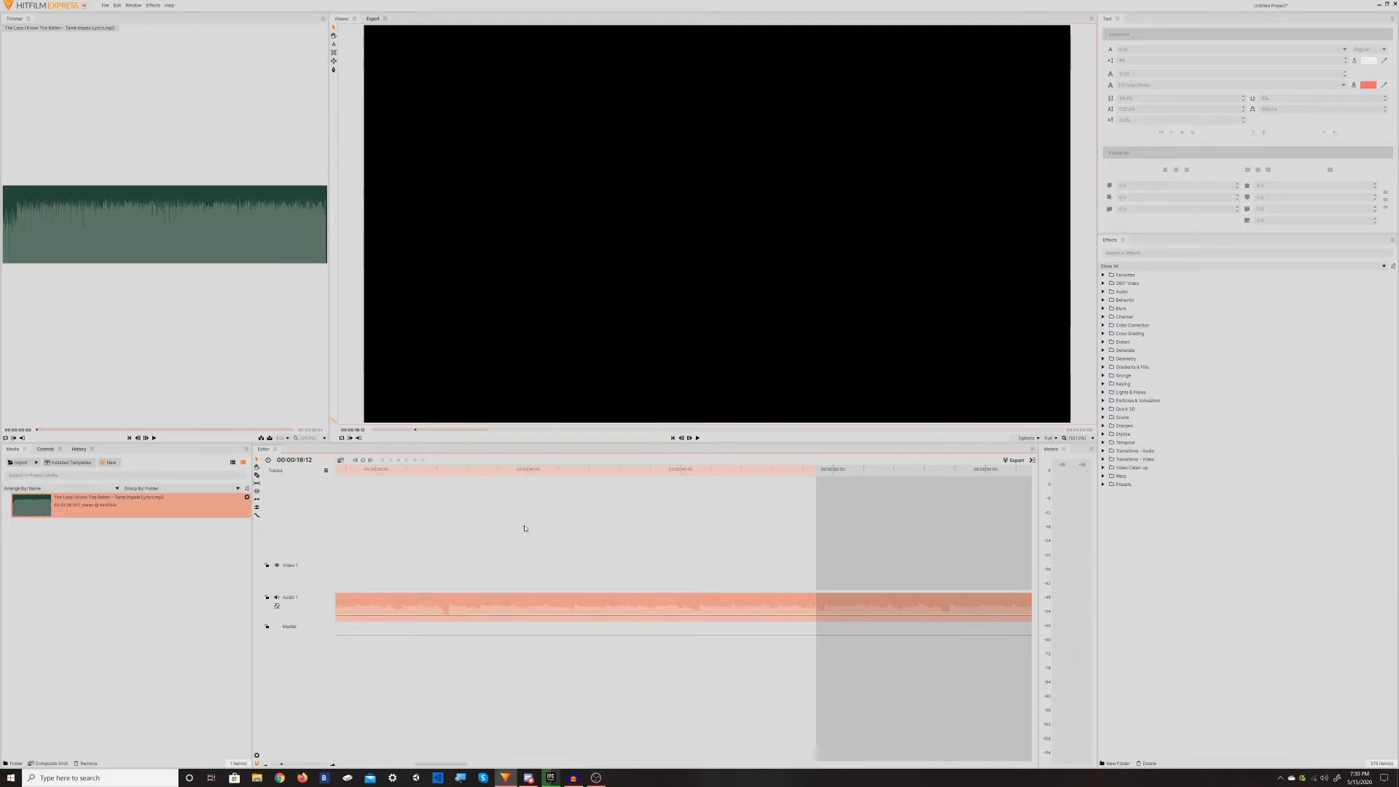
{"action": "key", "text": "space"}
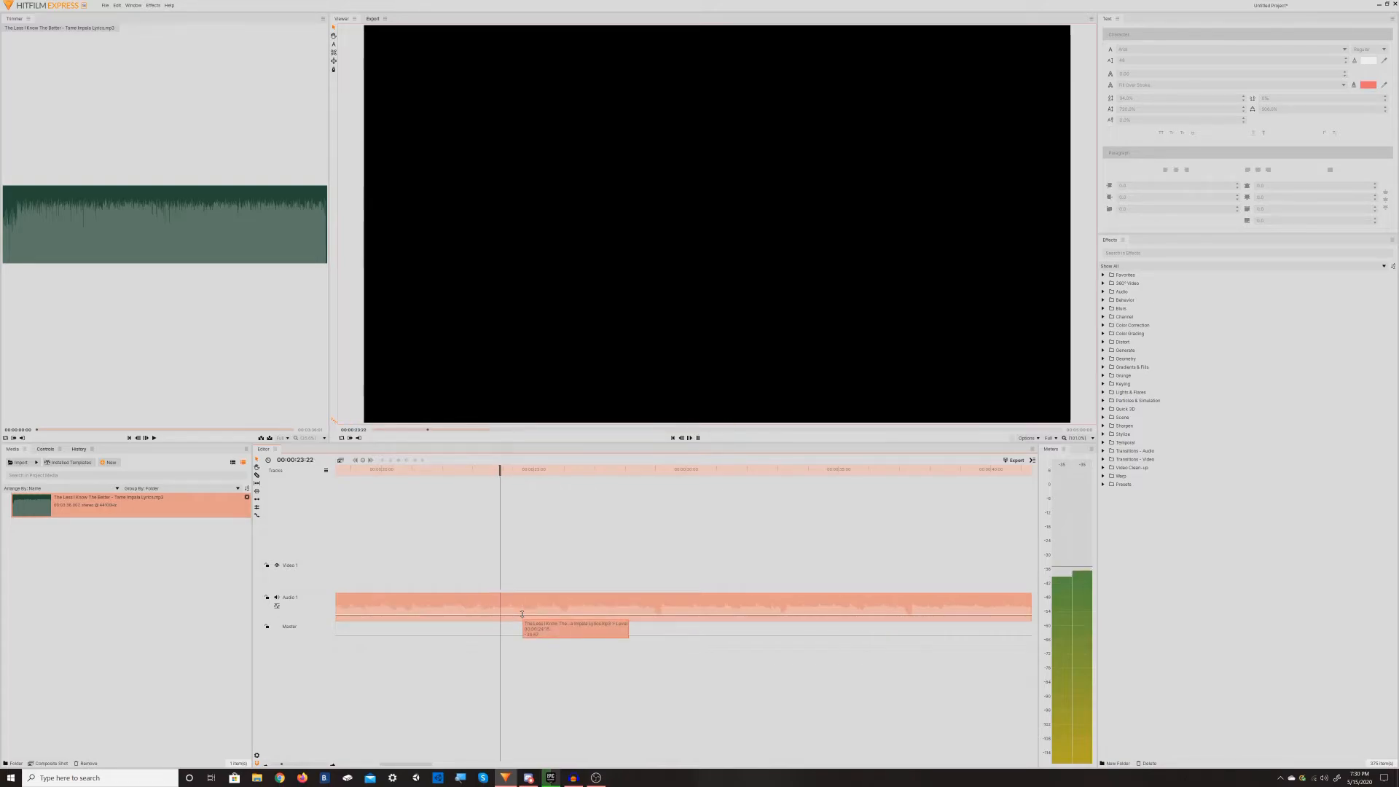
{"action": "key", "text": "space"}
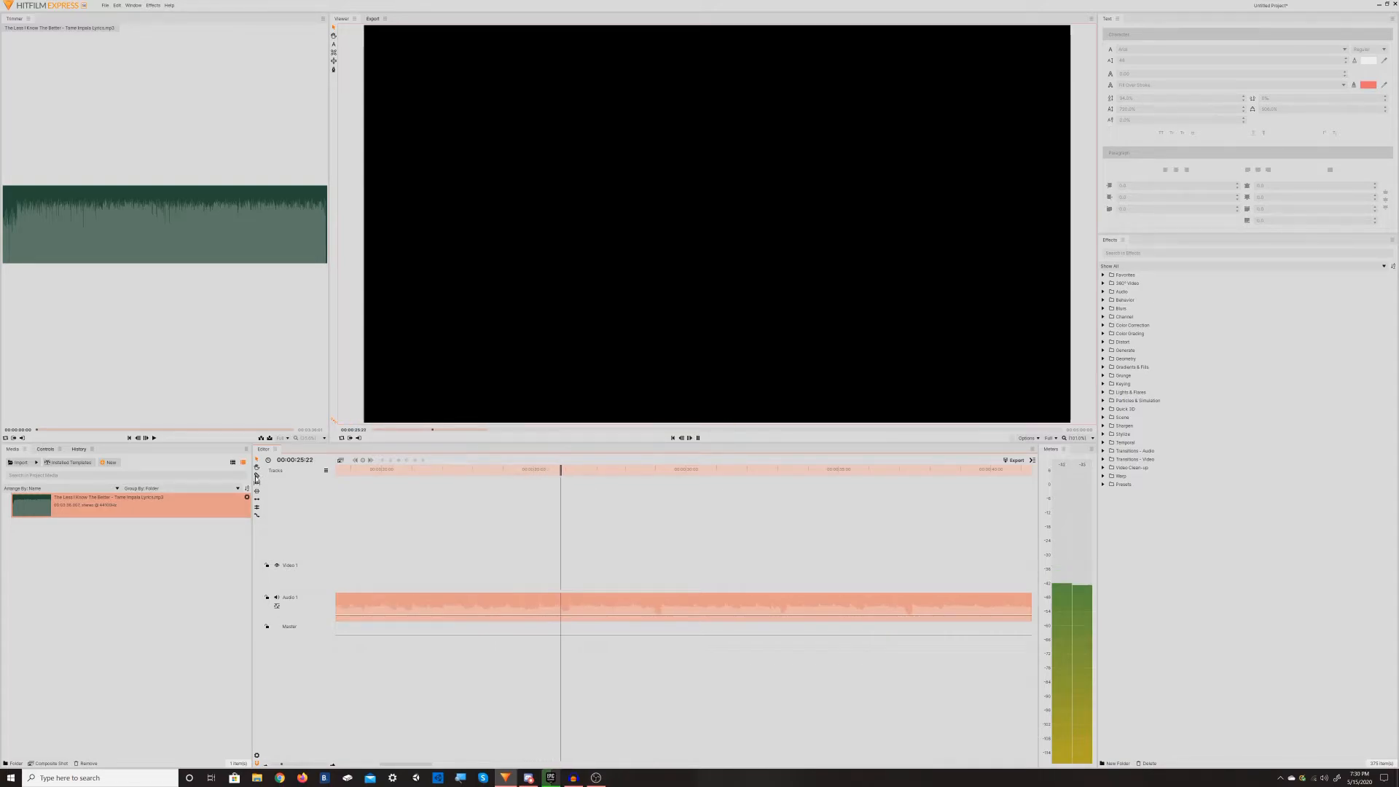
{"action": "left_click", "coordinate": [568, 605]}
{"action": "key", "text": "space"}
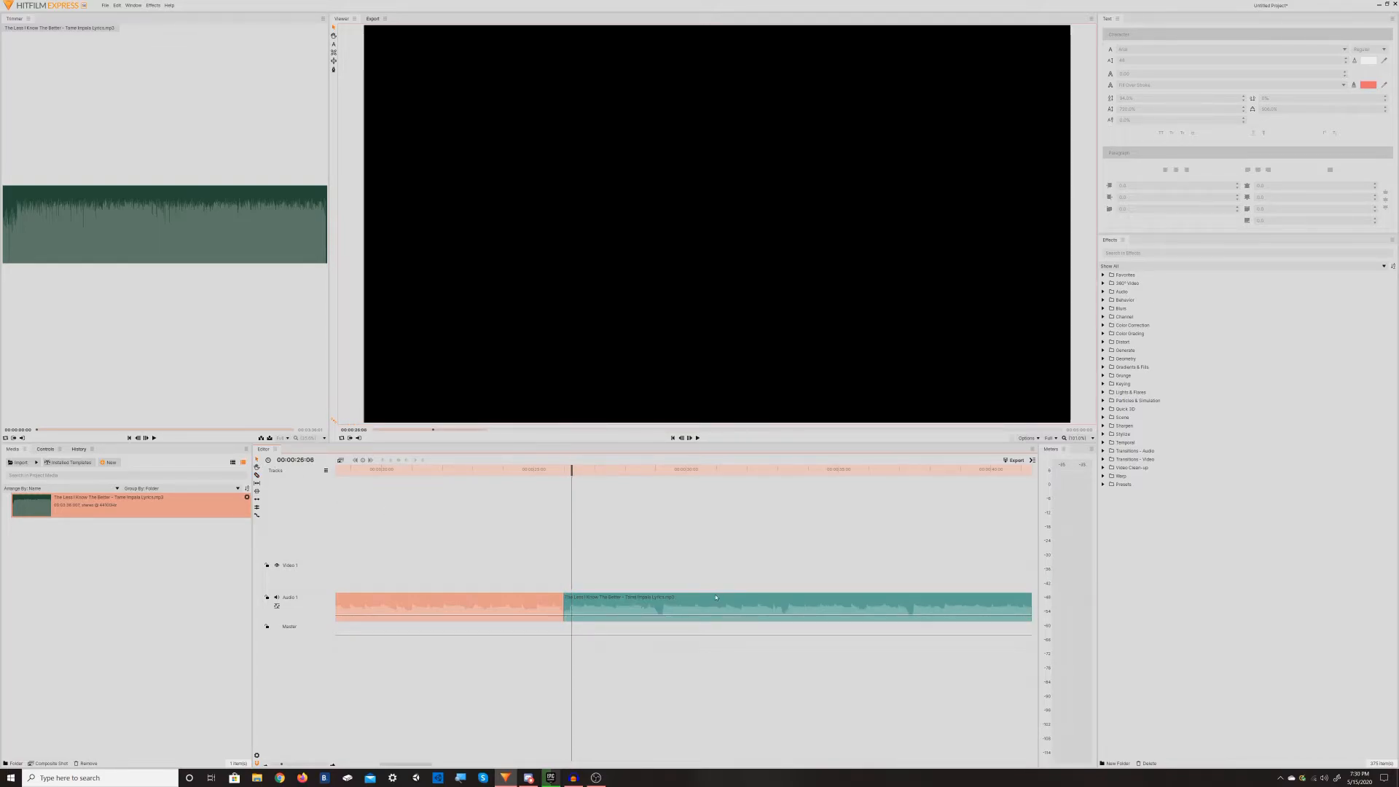
Step: Raise the volume level of the song's second piece slightly and play across the cut to compare both pieces
{"action": "left_click_drag", "start_coordinate": [630, 617], "coordinate": [631, 613]}
{"action": "key", "text": "space"}
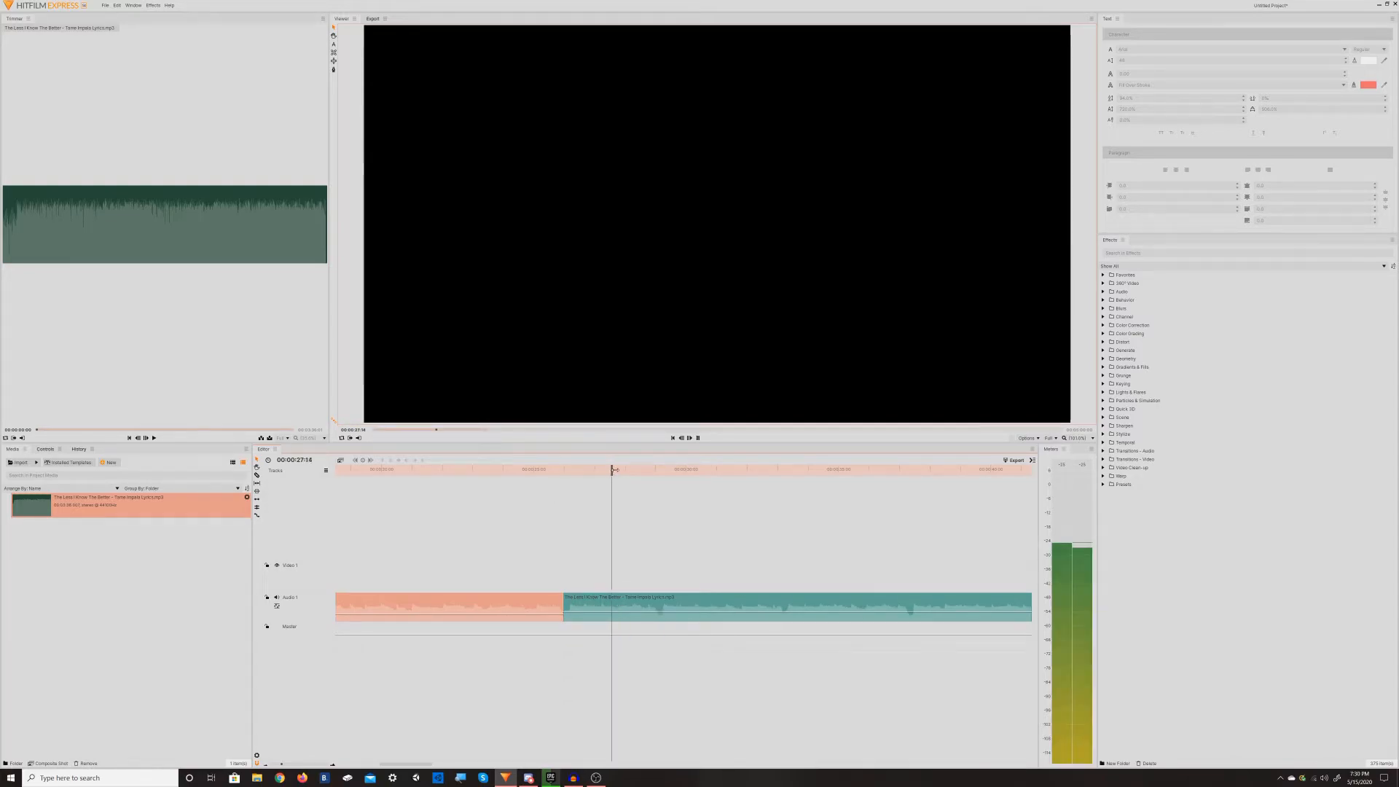
{"action": "left_click_drag", "start_coordinate": [615, 470], "coordinate": [419, 470]}
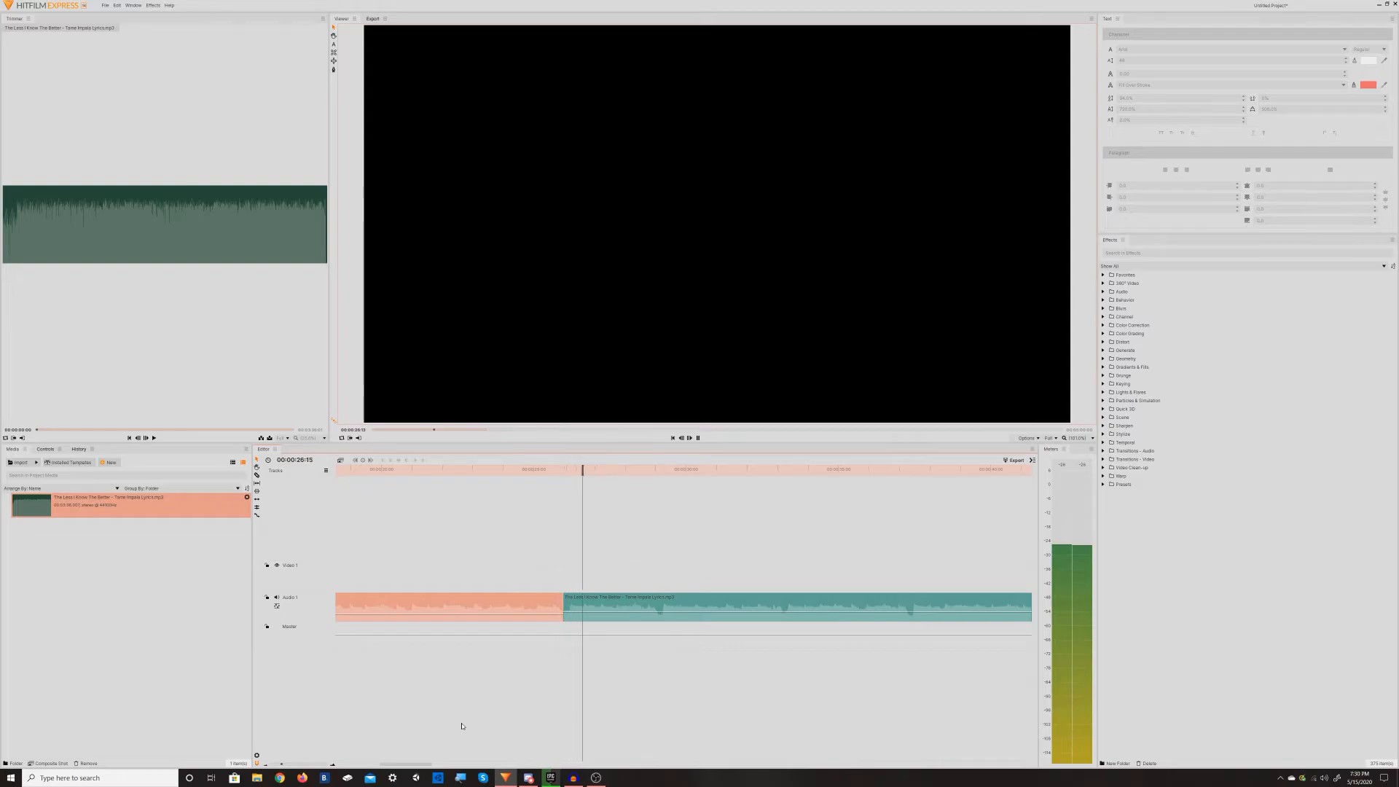
{"action": "key", "text": "space"}
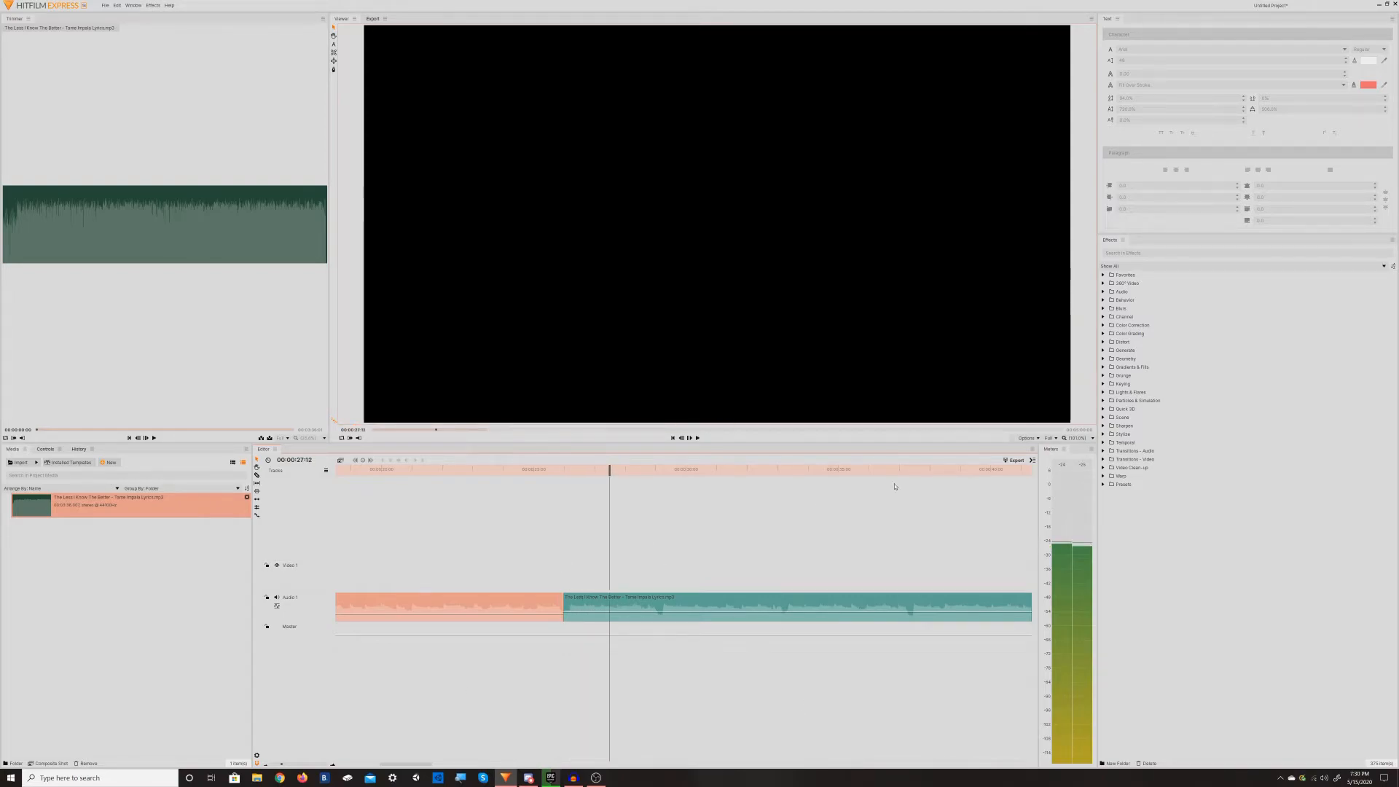
{"action": "left_click_drag", "start_coordinate": [288, 765], "coordinate": [274, 765]}
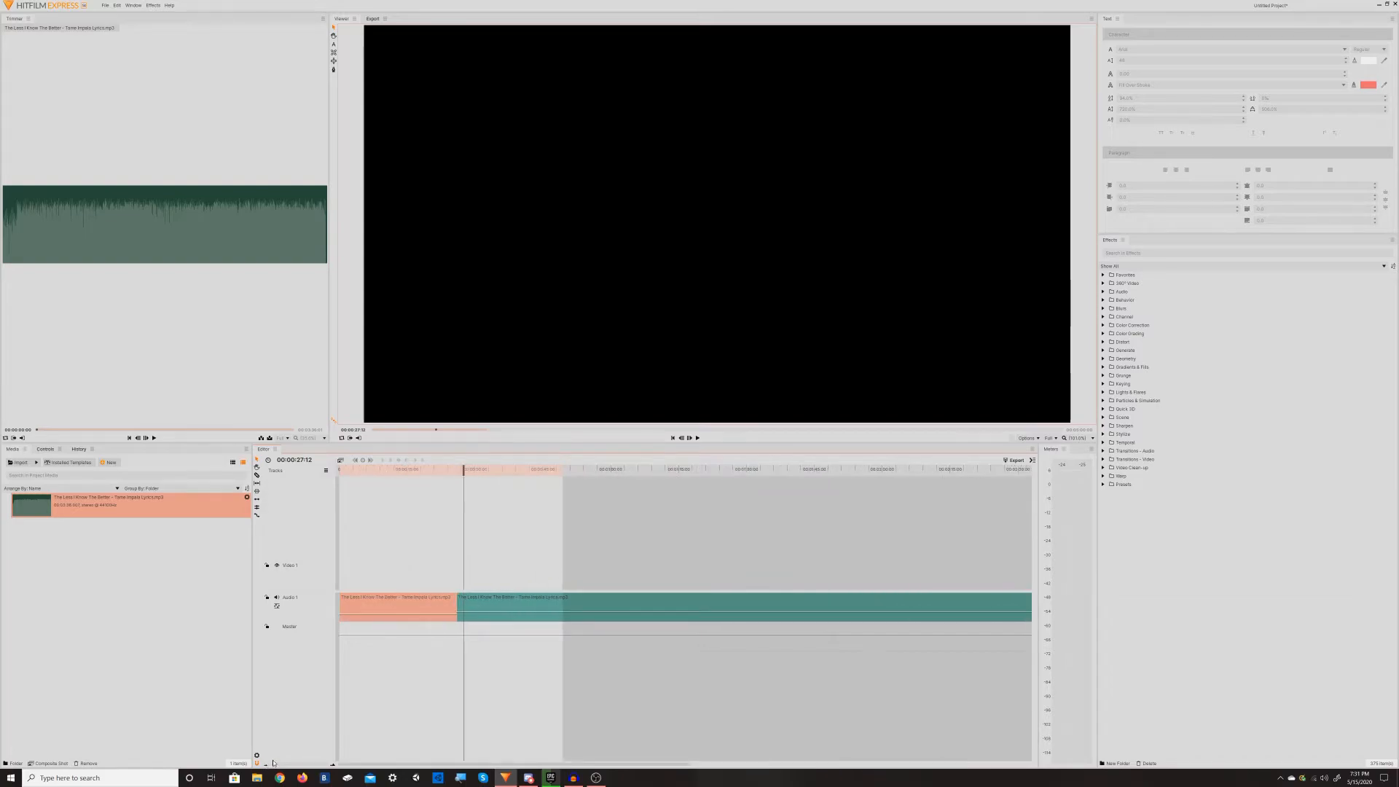
Step: Play the song's second piece in short stretches, skipping ahead to about 39 seconds to find where to cut it
{"action": "left_click", "coordinate": [420, 570]}
{"action": "key", "text": "space"}
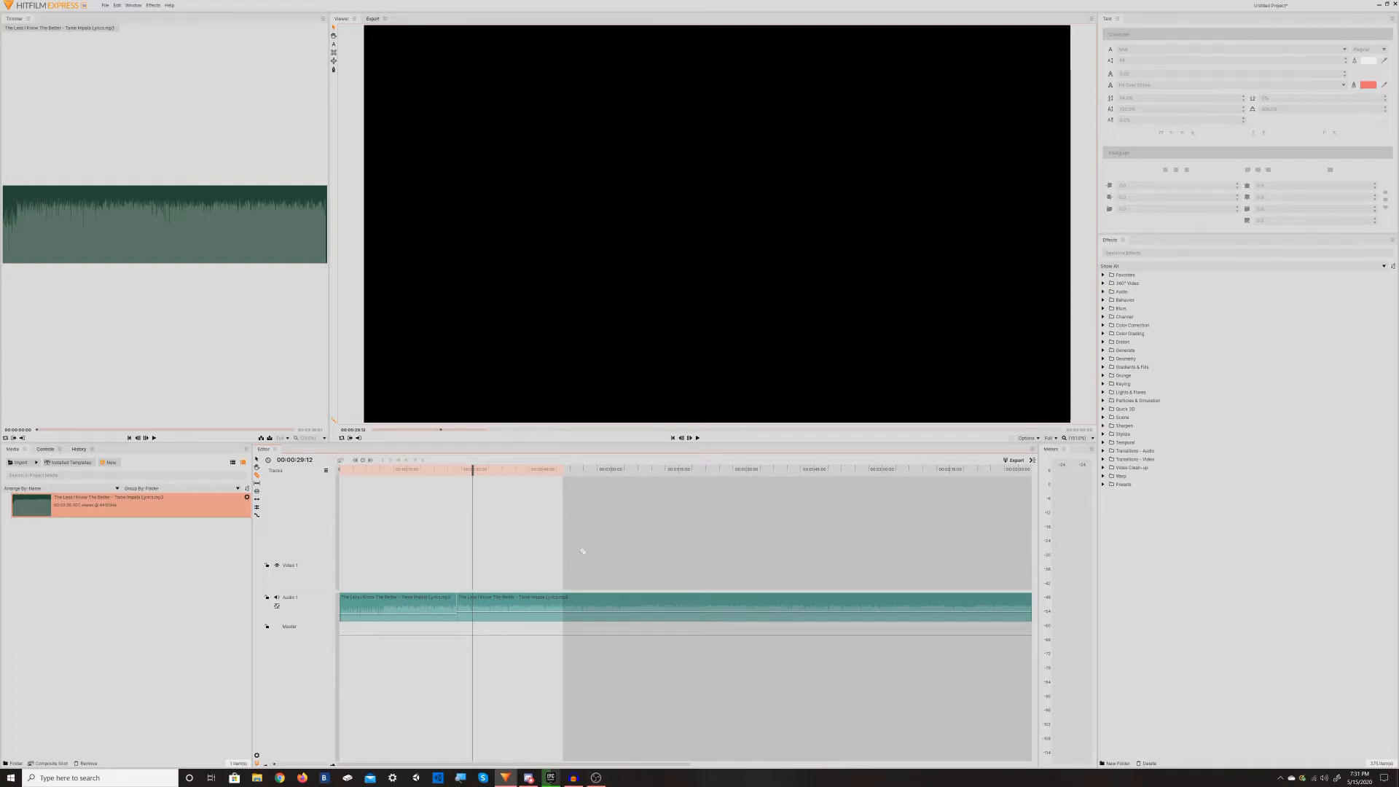
{"action": "key", "text": "space"}
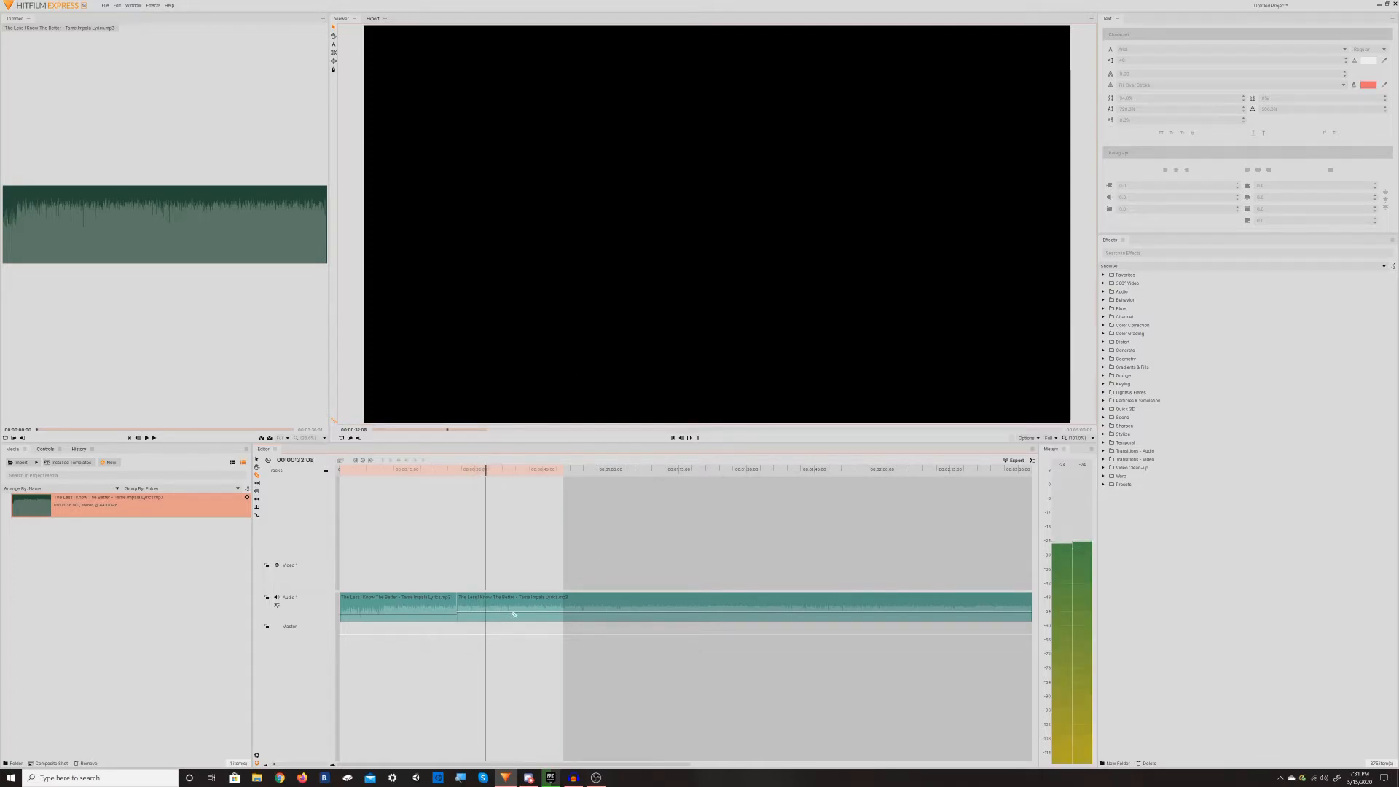
{"action": "key", "text": "space"}
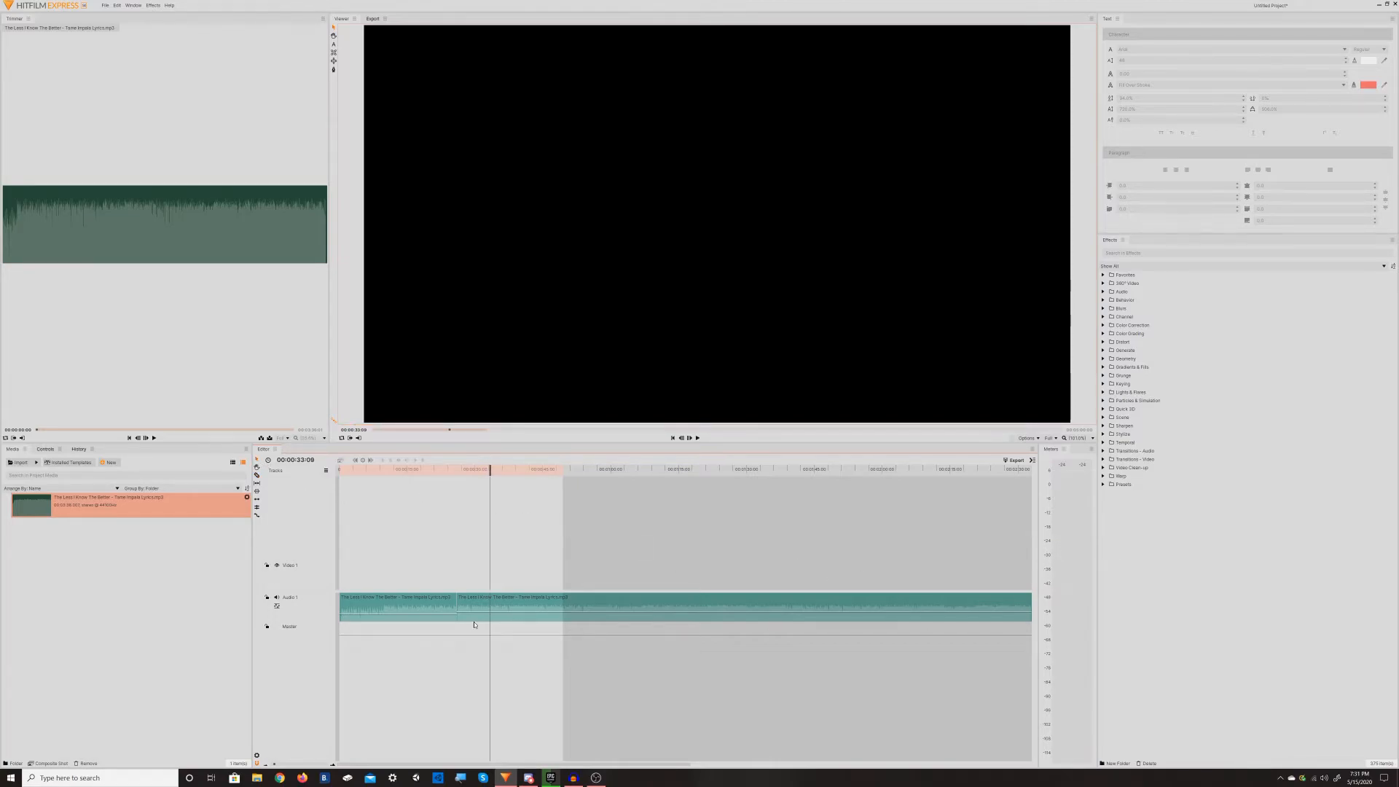
{"action": "key", "text": "space"}
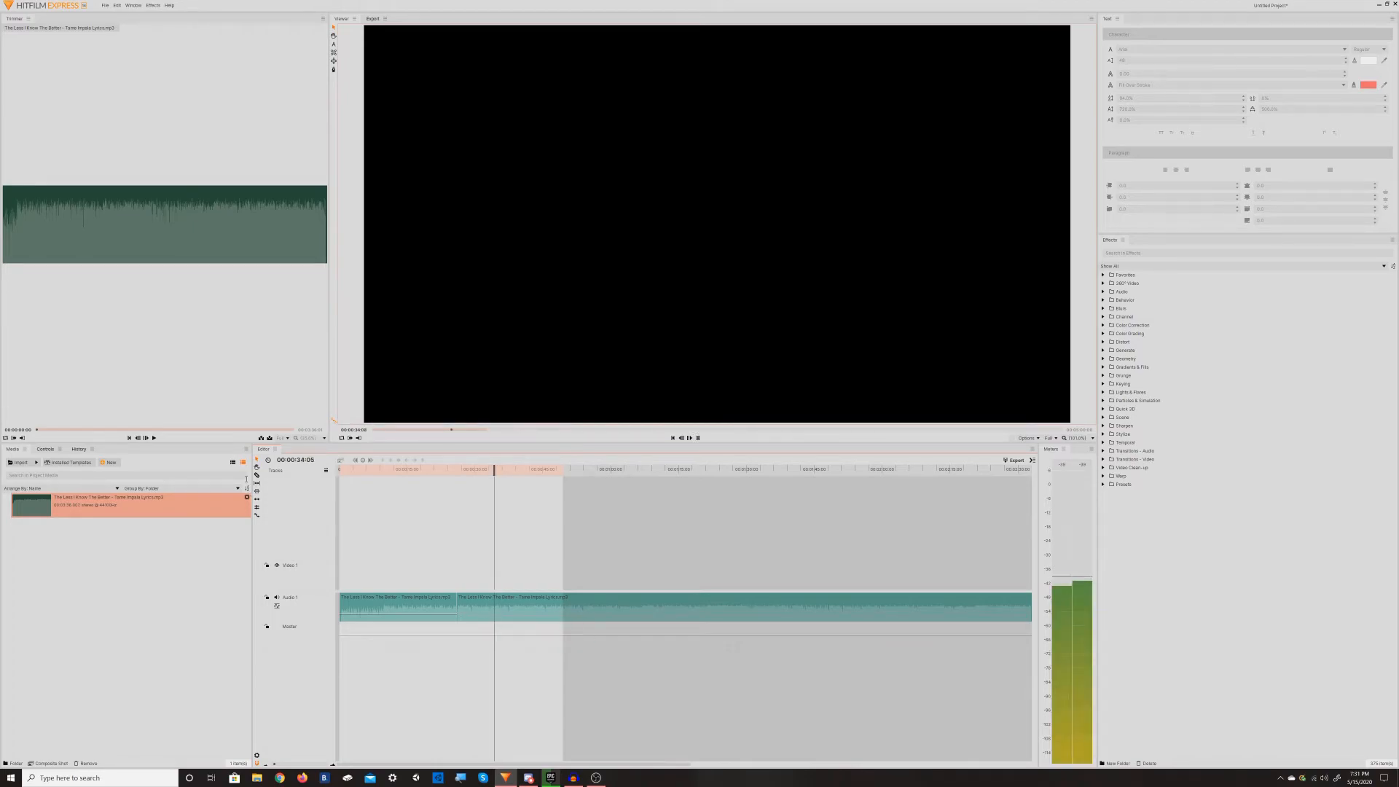
{"action": "left_click", "coordinate": [518, 470]}
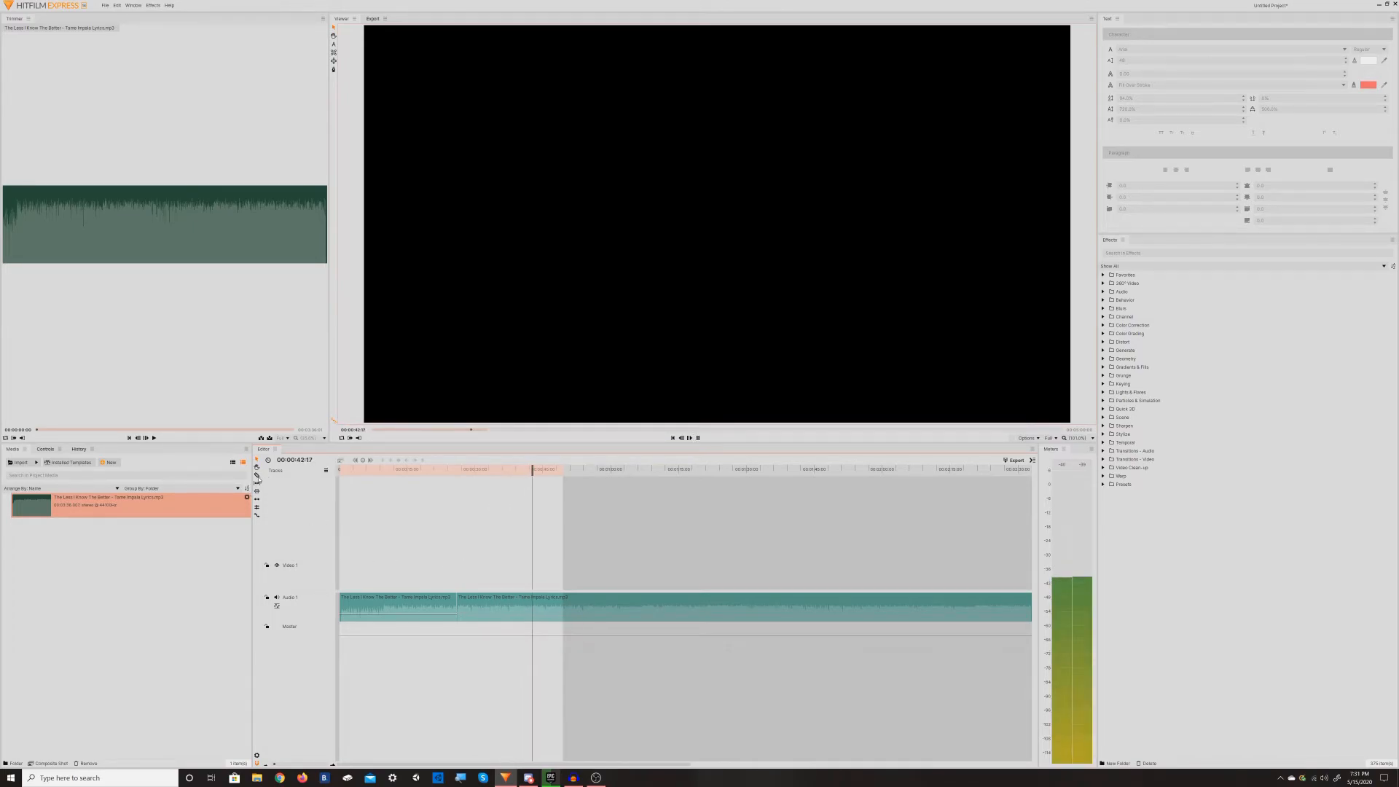
Step: Slice the song's second piece at about 45 seconds and delete the remainder after the cut
{"action": "left_click", "coordinate": [257, 476]}
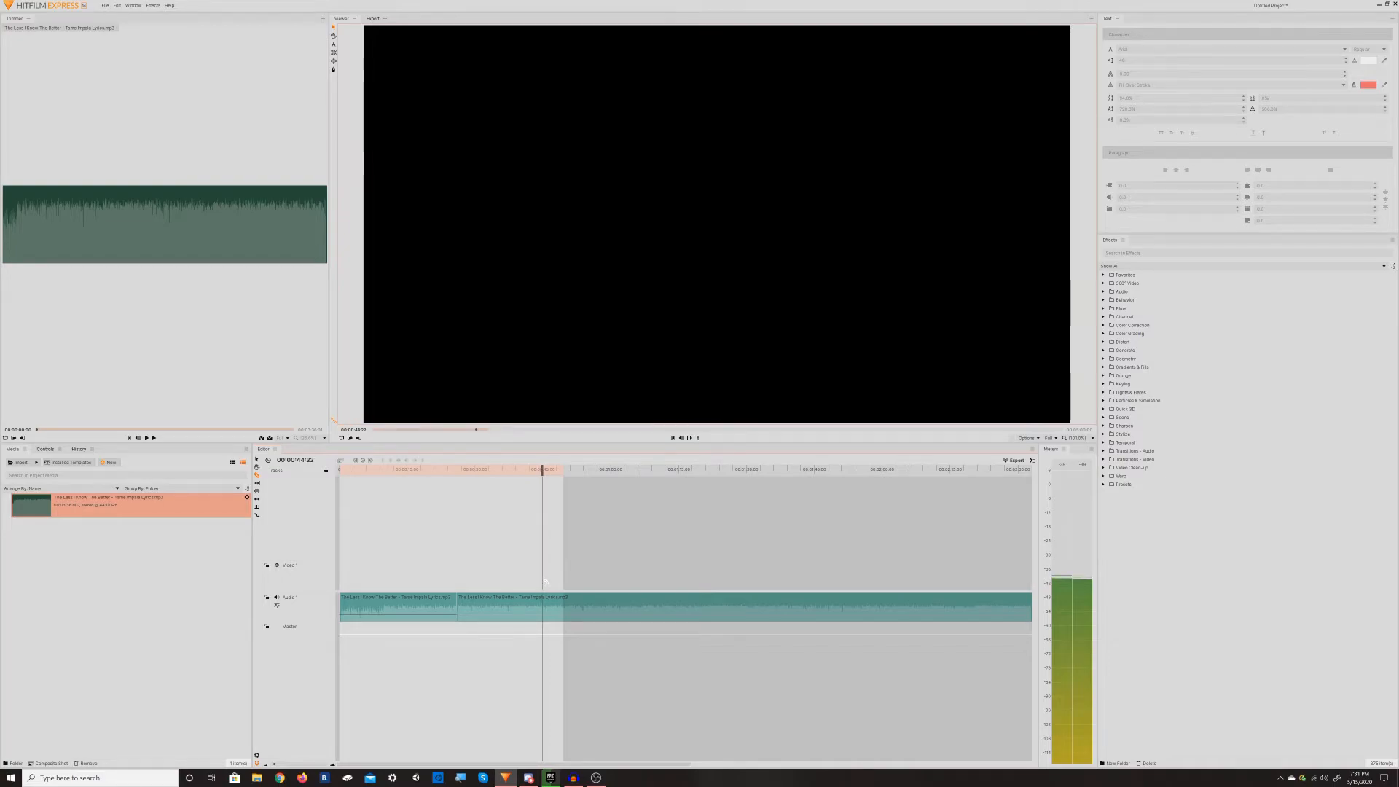
{"action": "key", "text": "space"}
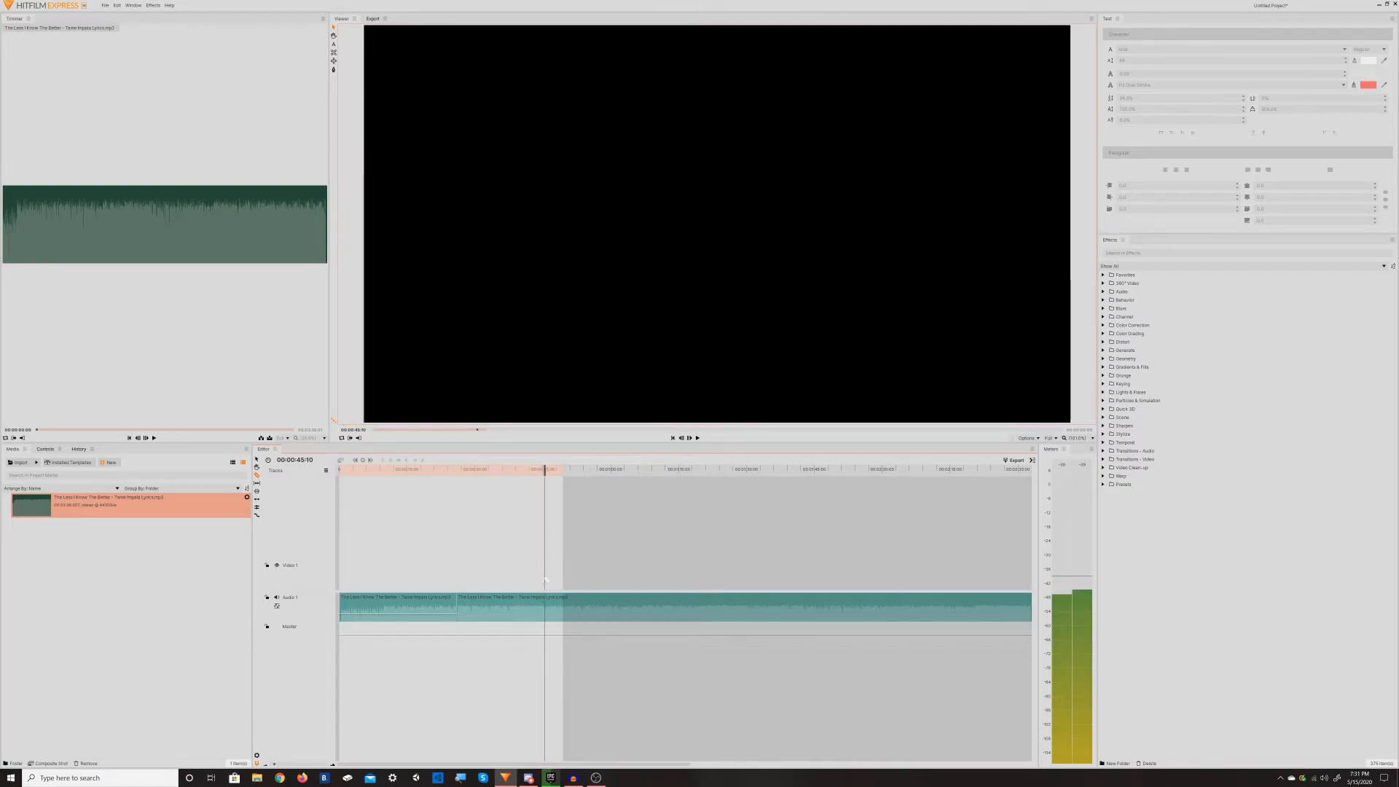
{"action": "left_click", "coordinate": [546, 593]}
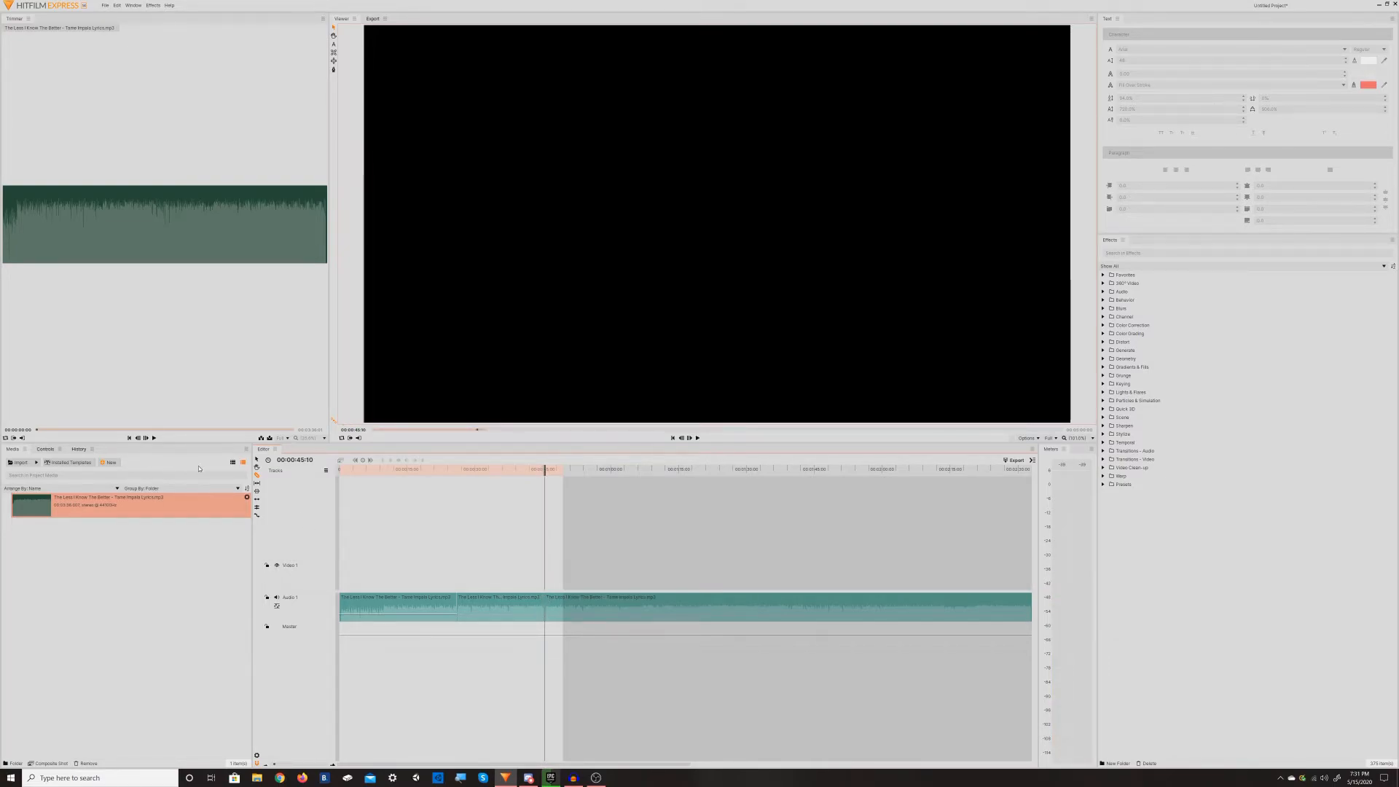
{"action": "left_click", "coordinate": [599, 612]}
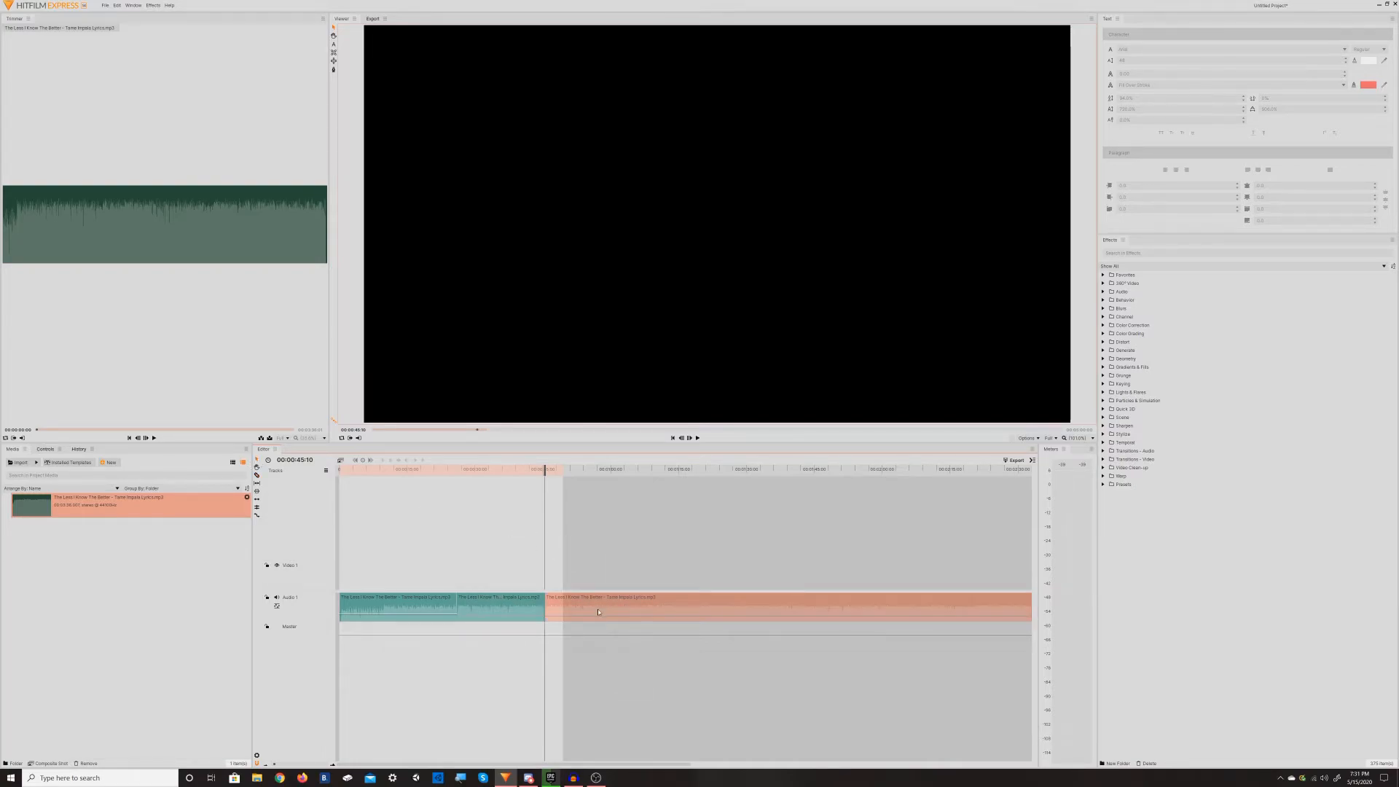
{"action": "right_click", "coordinate": [598, 612]}
{"action": "left_click", "coordinate": [626, 558]}
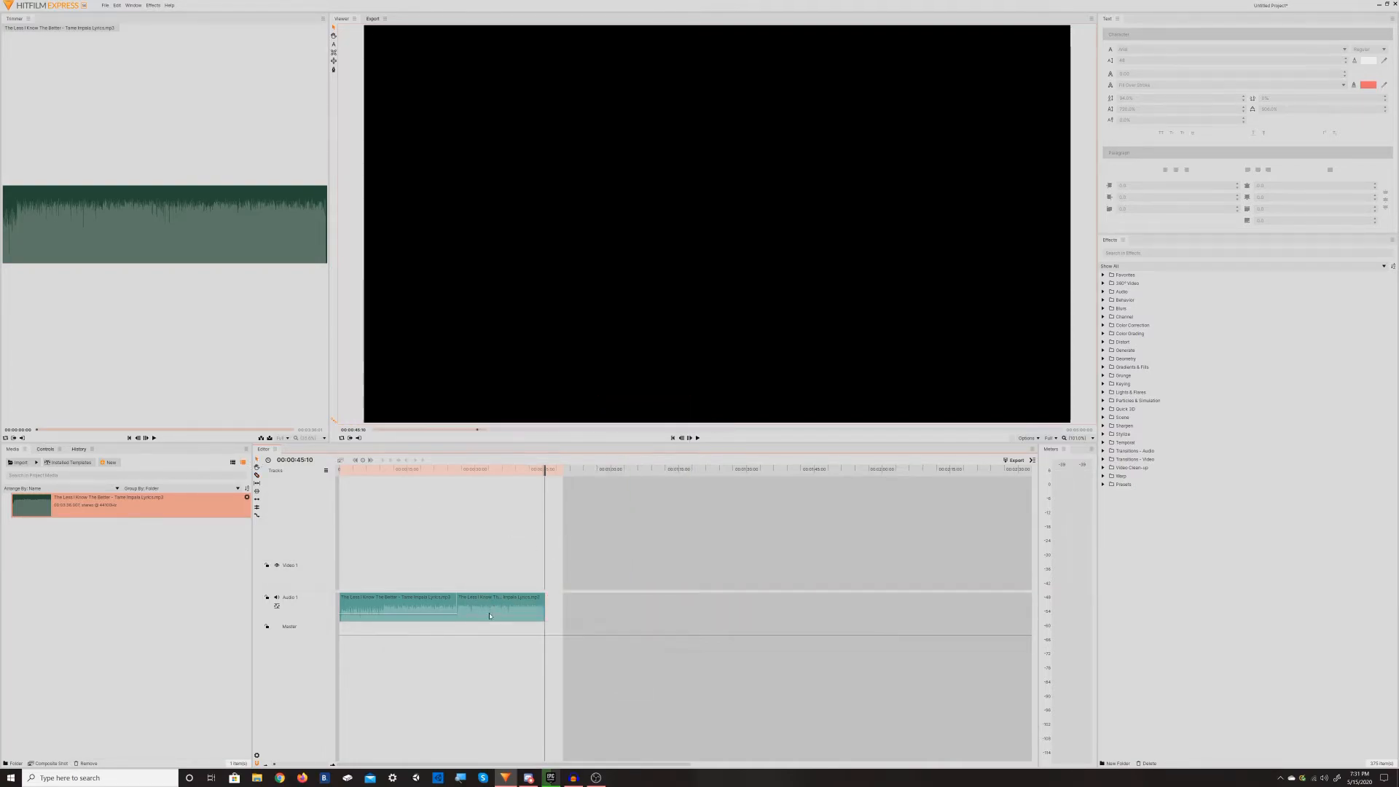
Step: Play the song across the first cut and shorten the work area to the end of the last piece, at about 45 seconds
{"action": "key", "text": "space"}
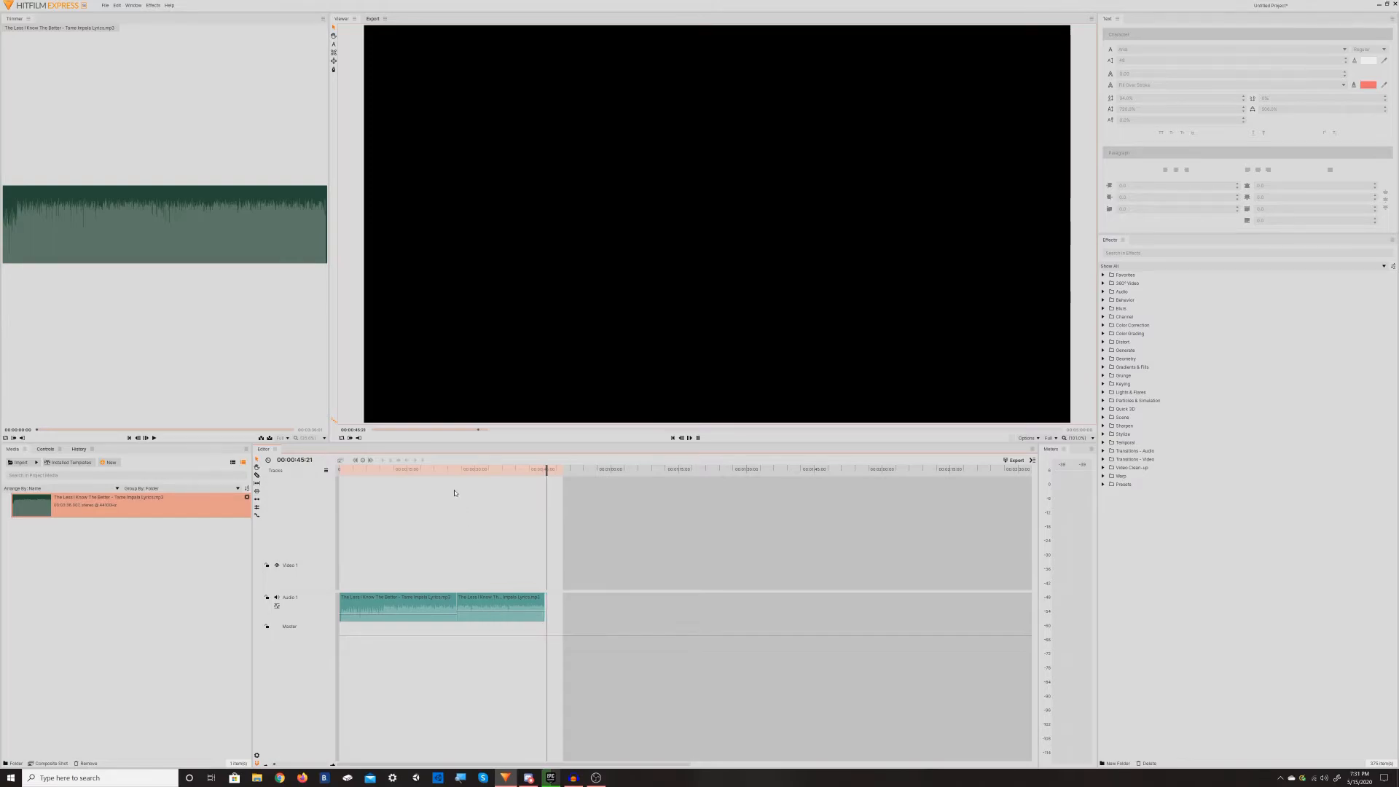
{"action": "left_click", "coordinate": [447, 470]}
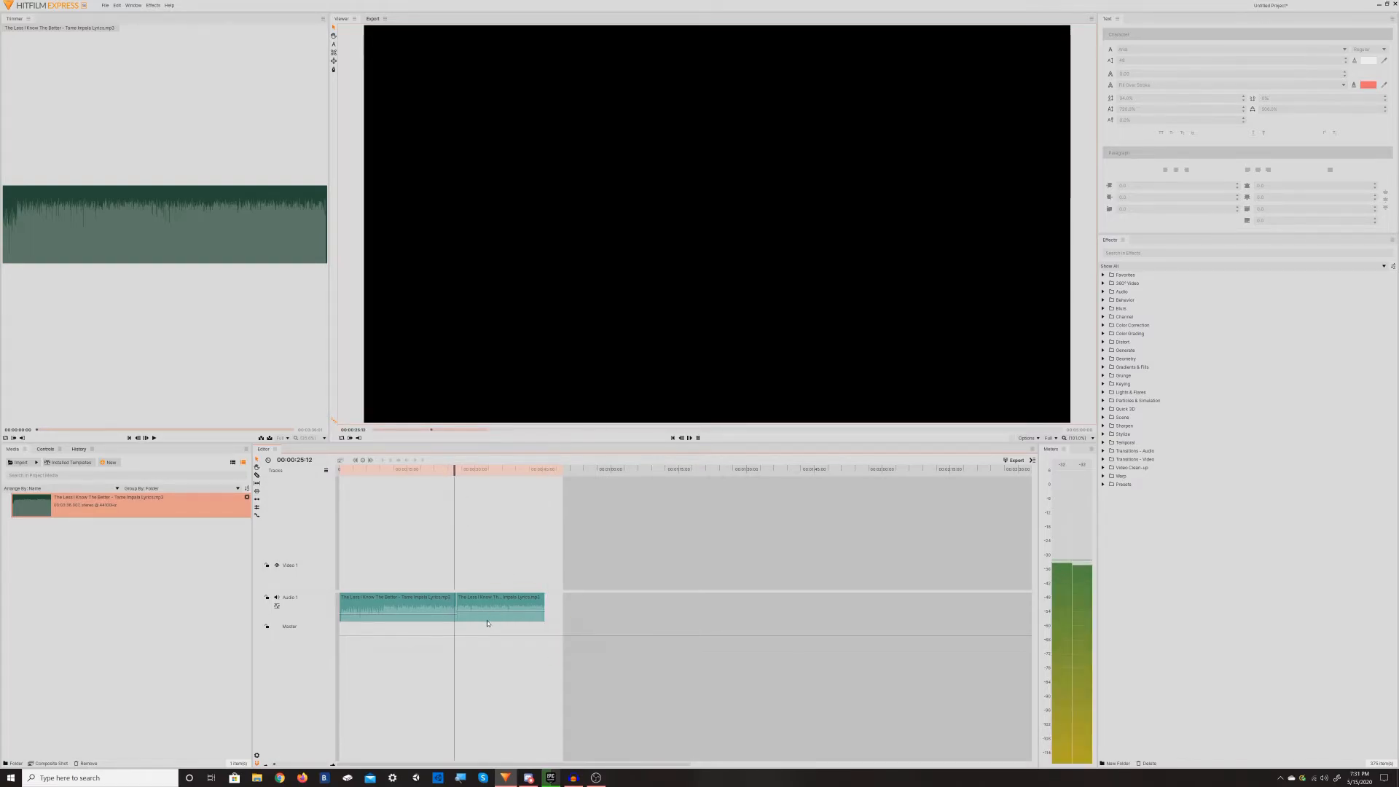
{"action": "key", "text": "space"}
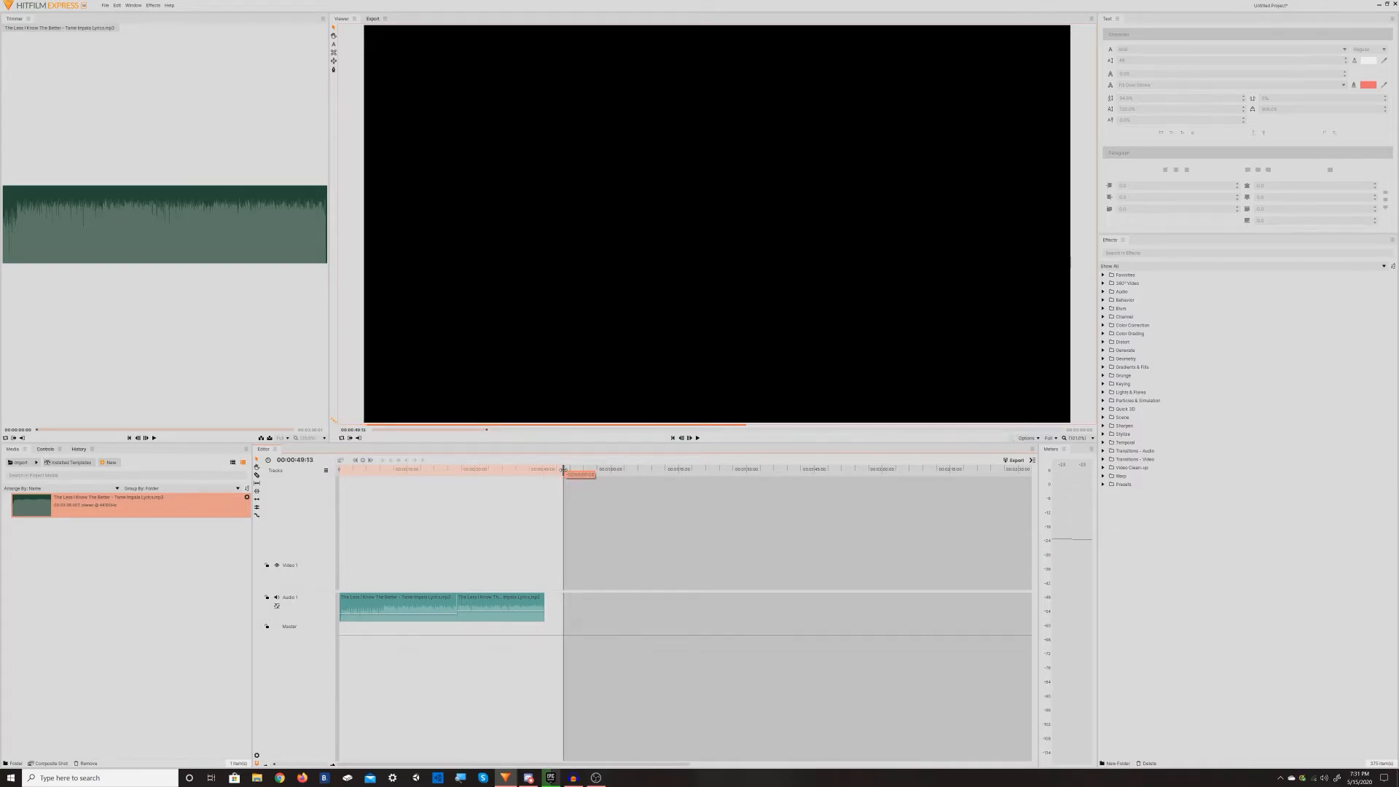
{"action": "left_click_drag", "start_coordinate": [565, 471], "coordinate": [409, 471]}
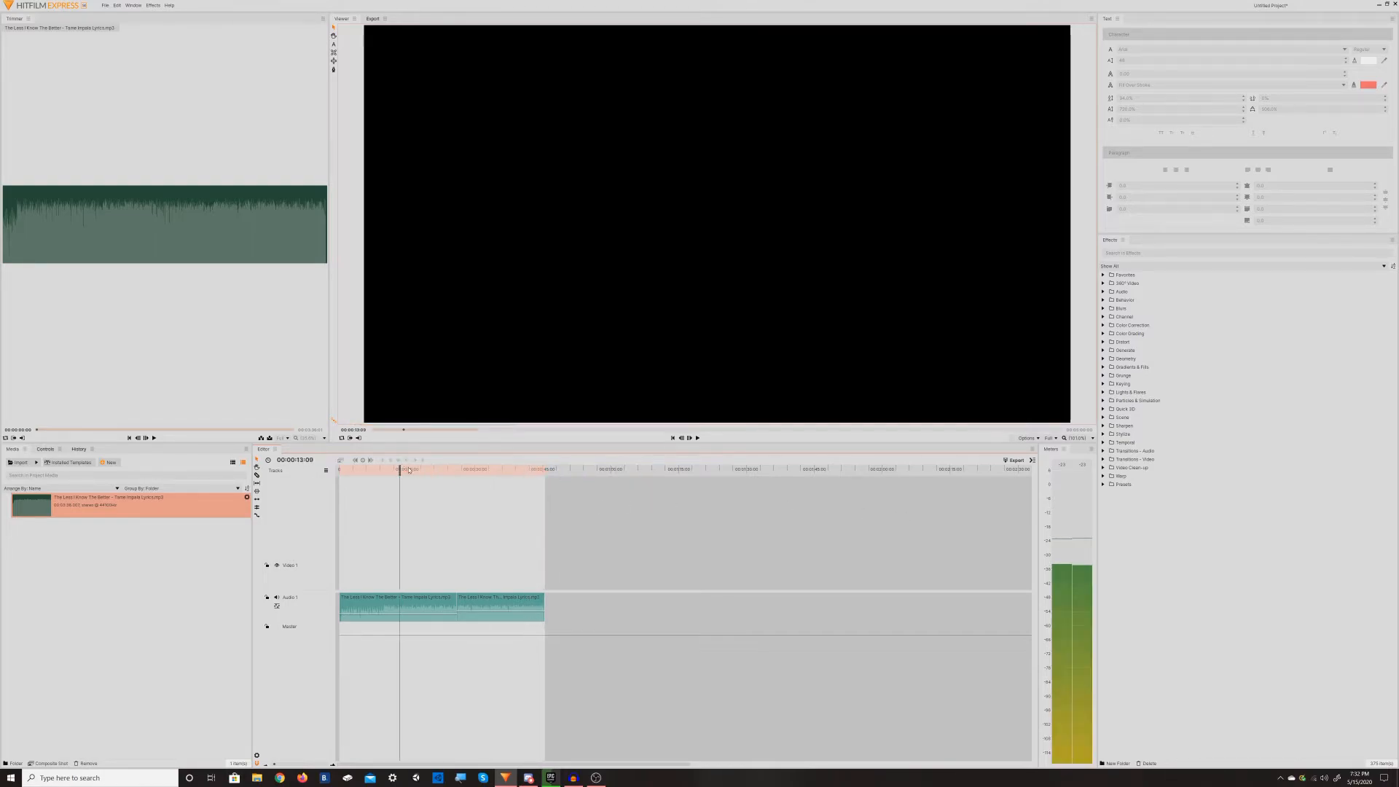
{"action": "left_click", "coordinate": [359, 460]}
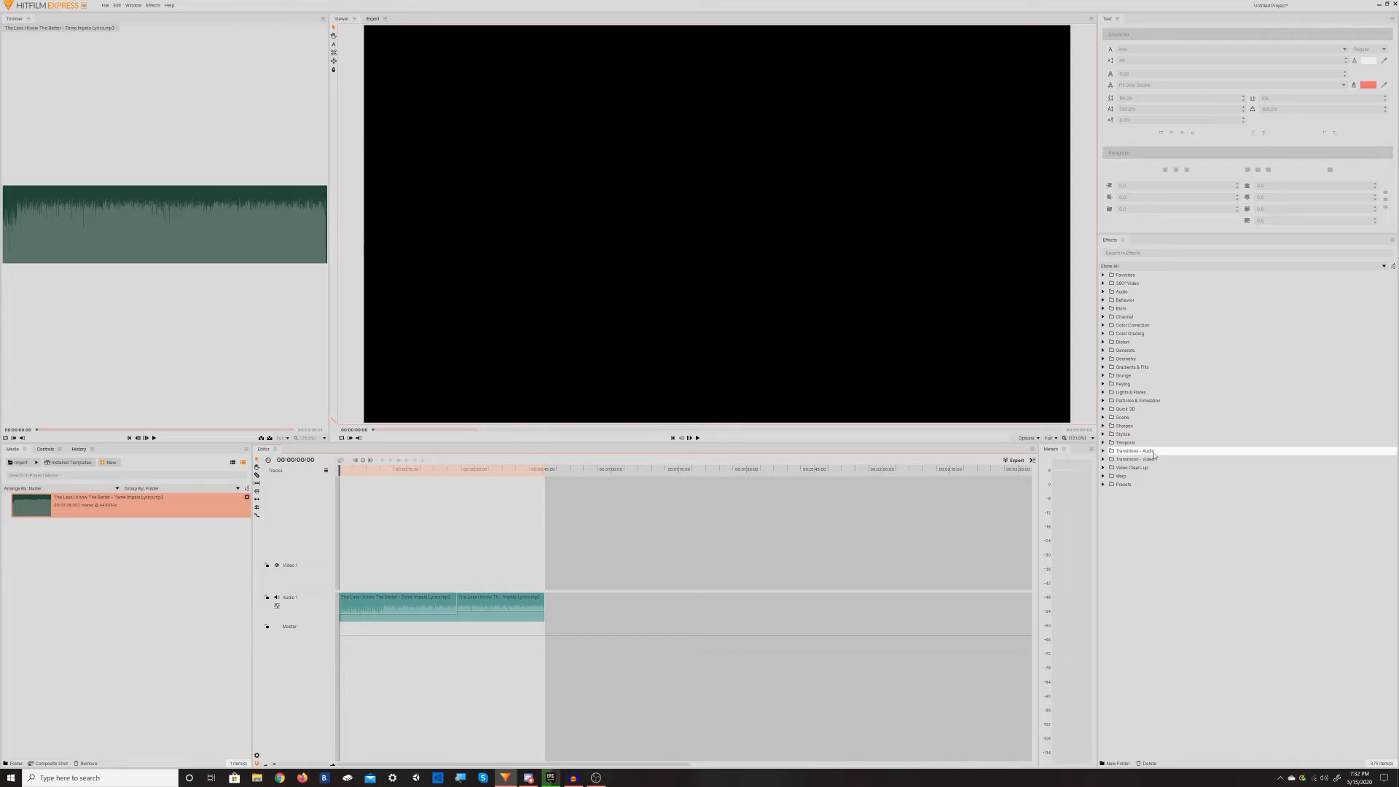
Step: Apply the Fade audio transition to the end of the last song piece and lengthen it to start at about 41 seconds
{"action": "left_click", "coordinate": [1104, 451]}
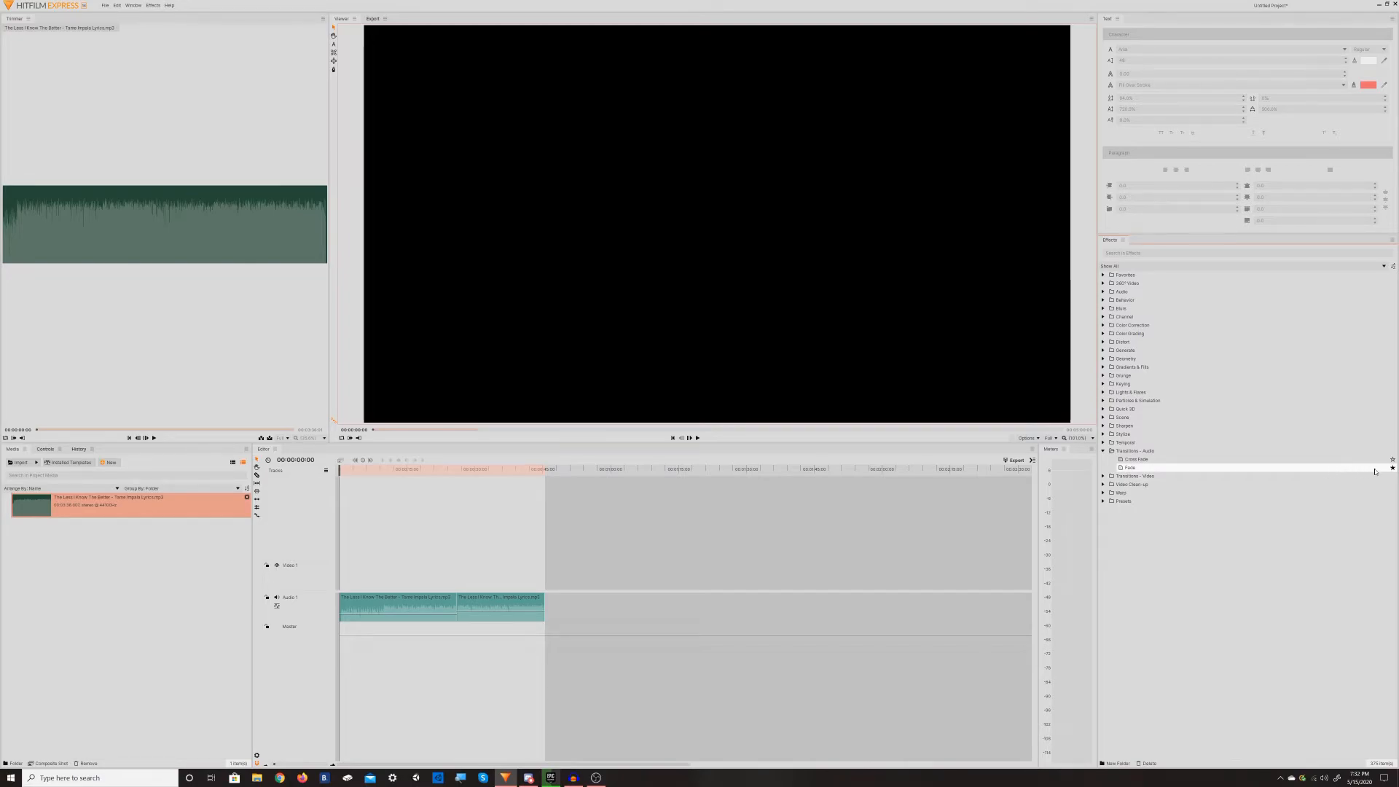
{"action": "left_click", "coordinate": [1103, 276]}
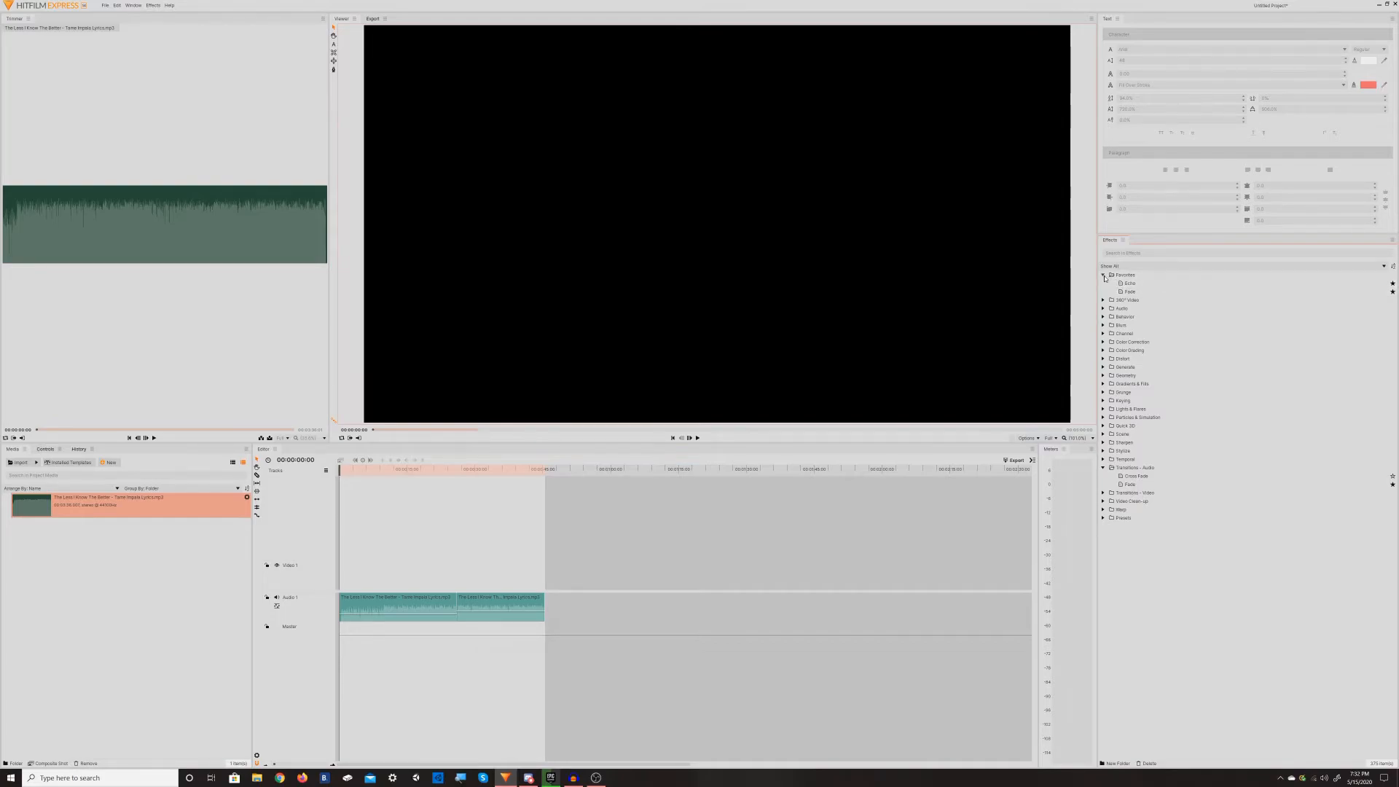
{"action": "left_click", "coordinate": [1103, 275]}
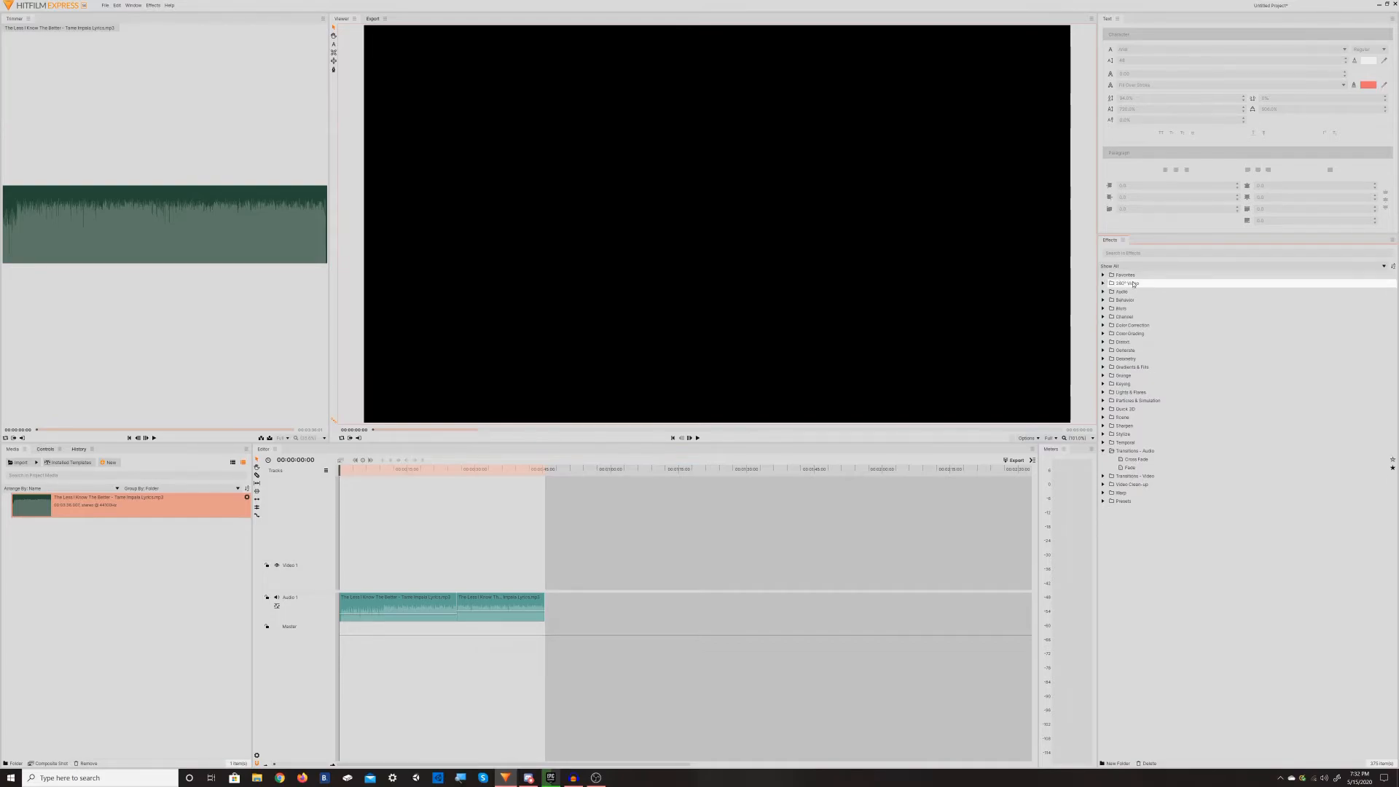
{"action": "left_click", "coordinate": [1152, 468]}
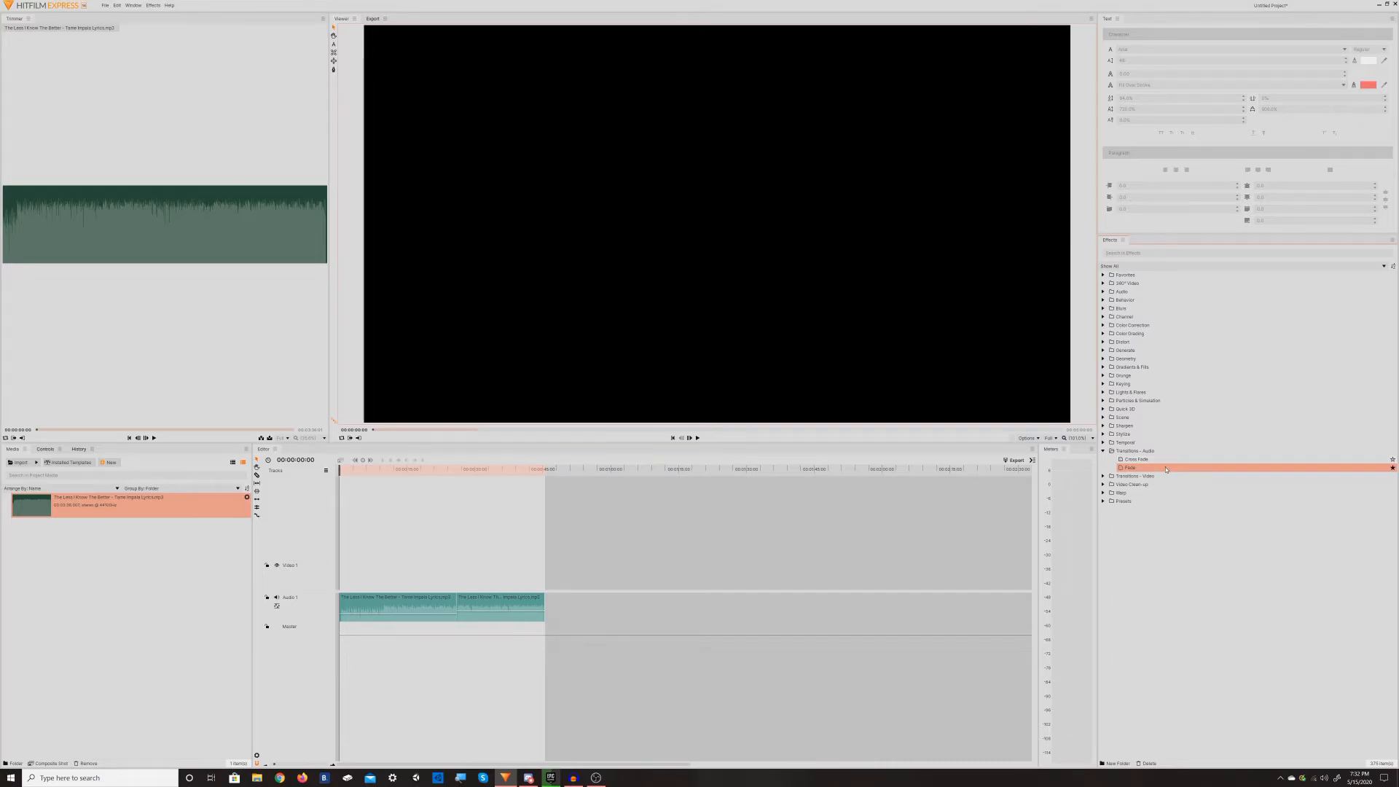
{"action": "left_click_drag", "start_coordinate": [1165, 468], "coordinate": [1166, 476]}
{"action": "left_click_drag", "start_coordinate": [1082, 462], "coordinate": [769, 496]}
{"action": "left_click_drag", "start_coordinate": [543, 595], "coordinate": [524, 596]}
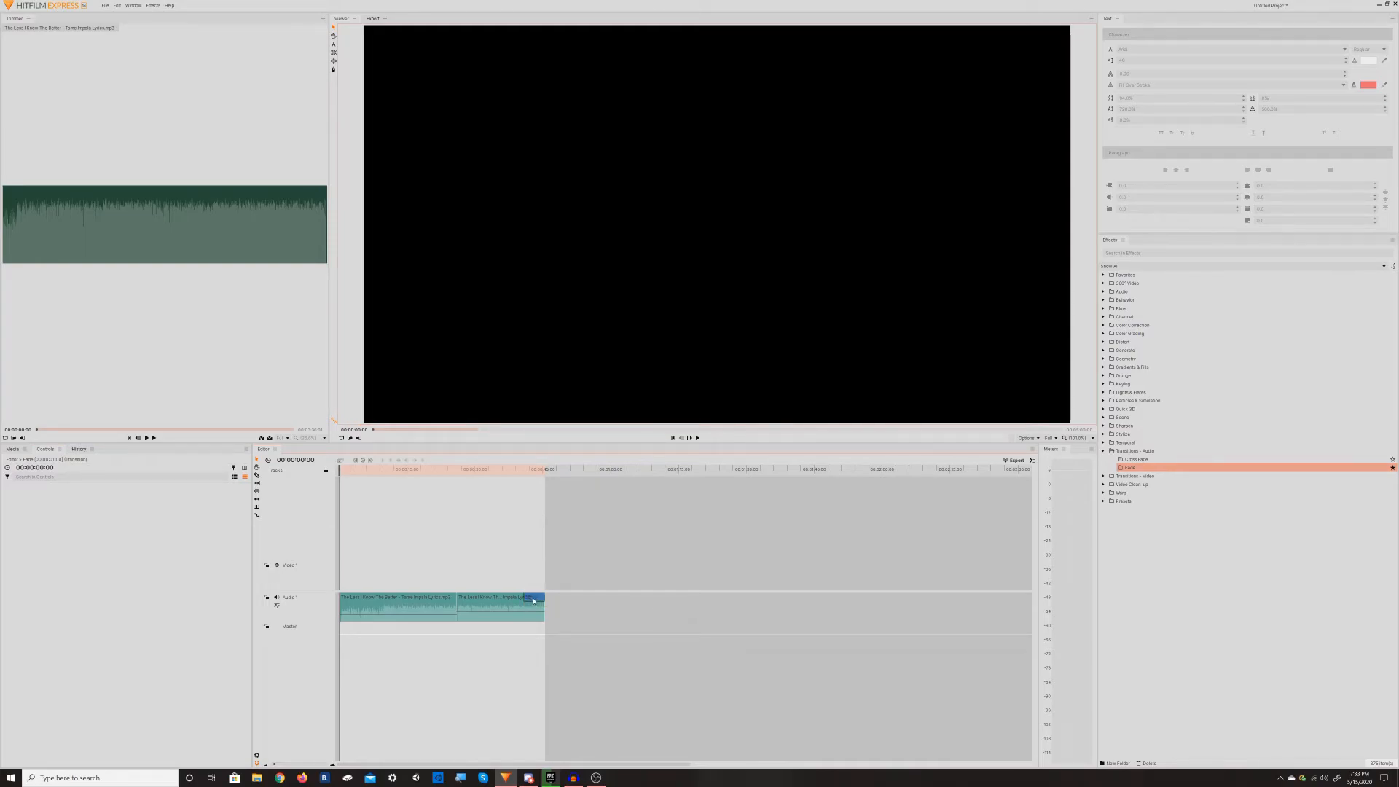
Step: Play the song from about 31 seconds through to its end to check the fade-out
{"action": "left_click", "coordinate": [478, 471]}
{"action": "key", "text": "space"}
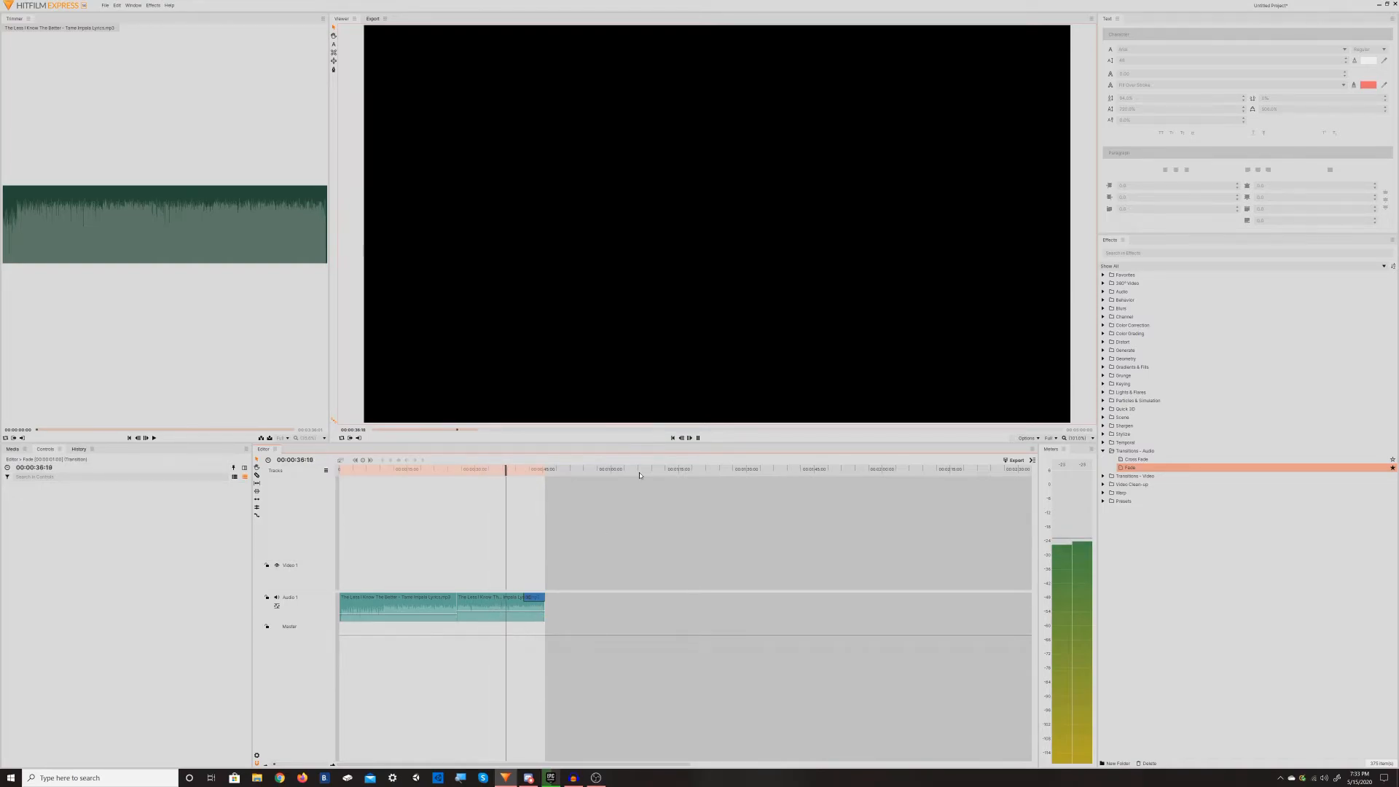
{"action": "key", "text": "space"}
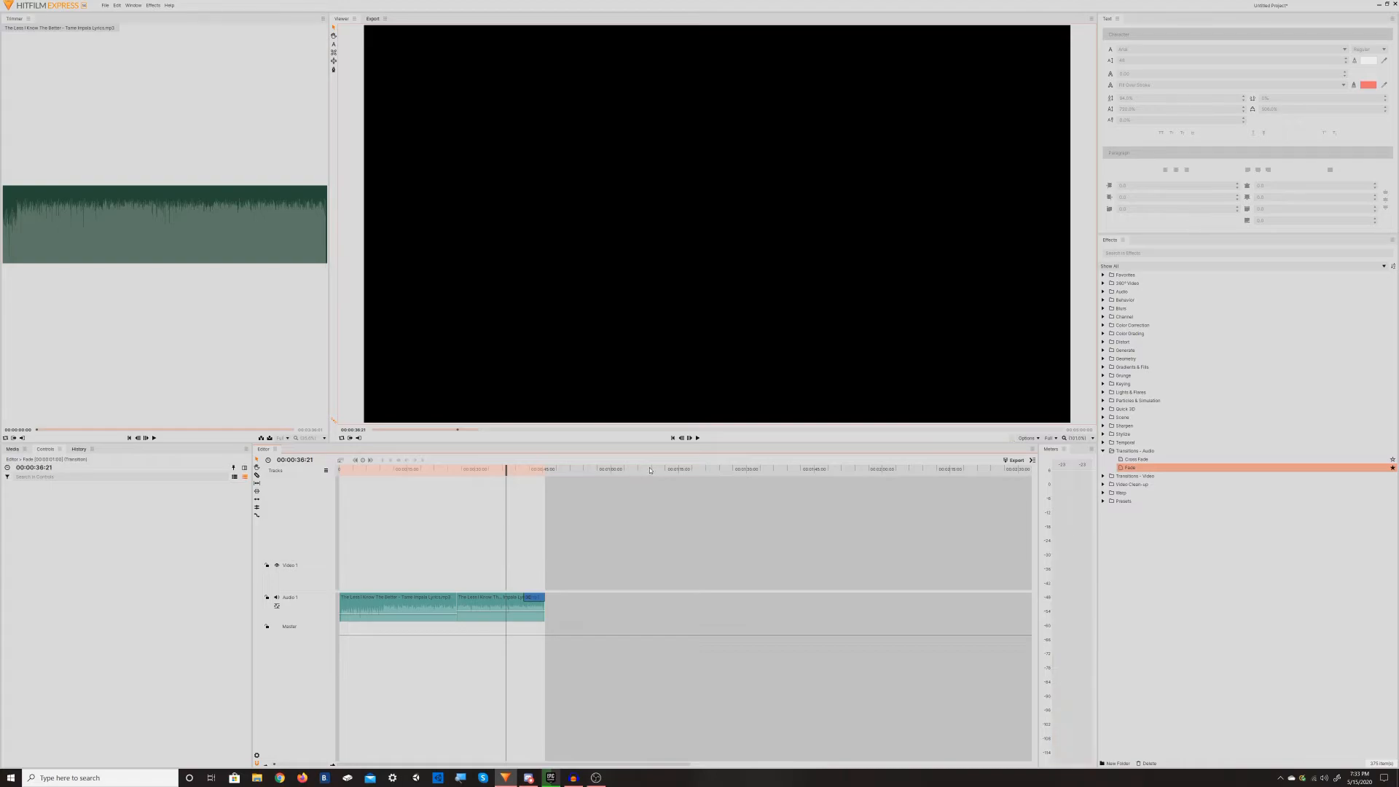
{"action": "key", "text": "space"}
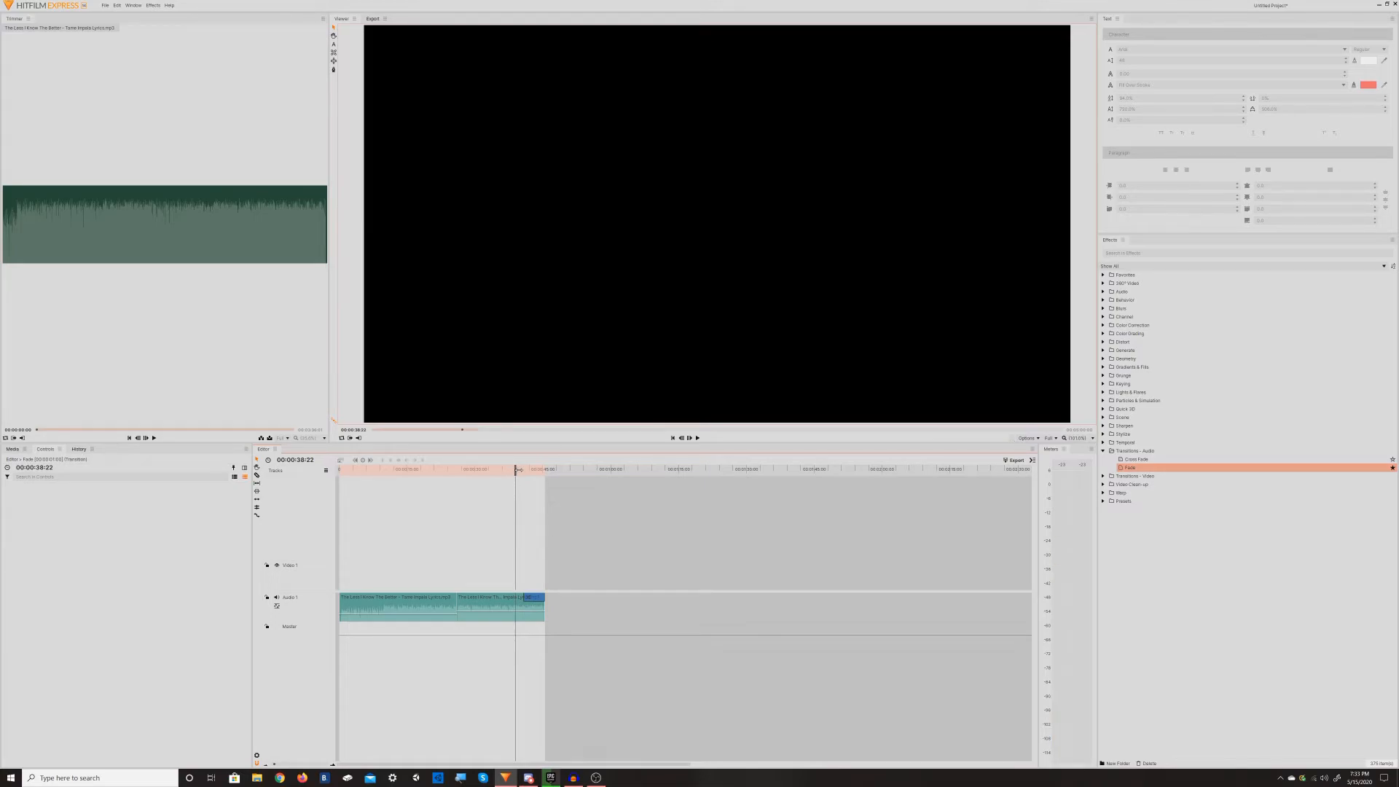
{"action": "key", "text": "space"}
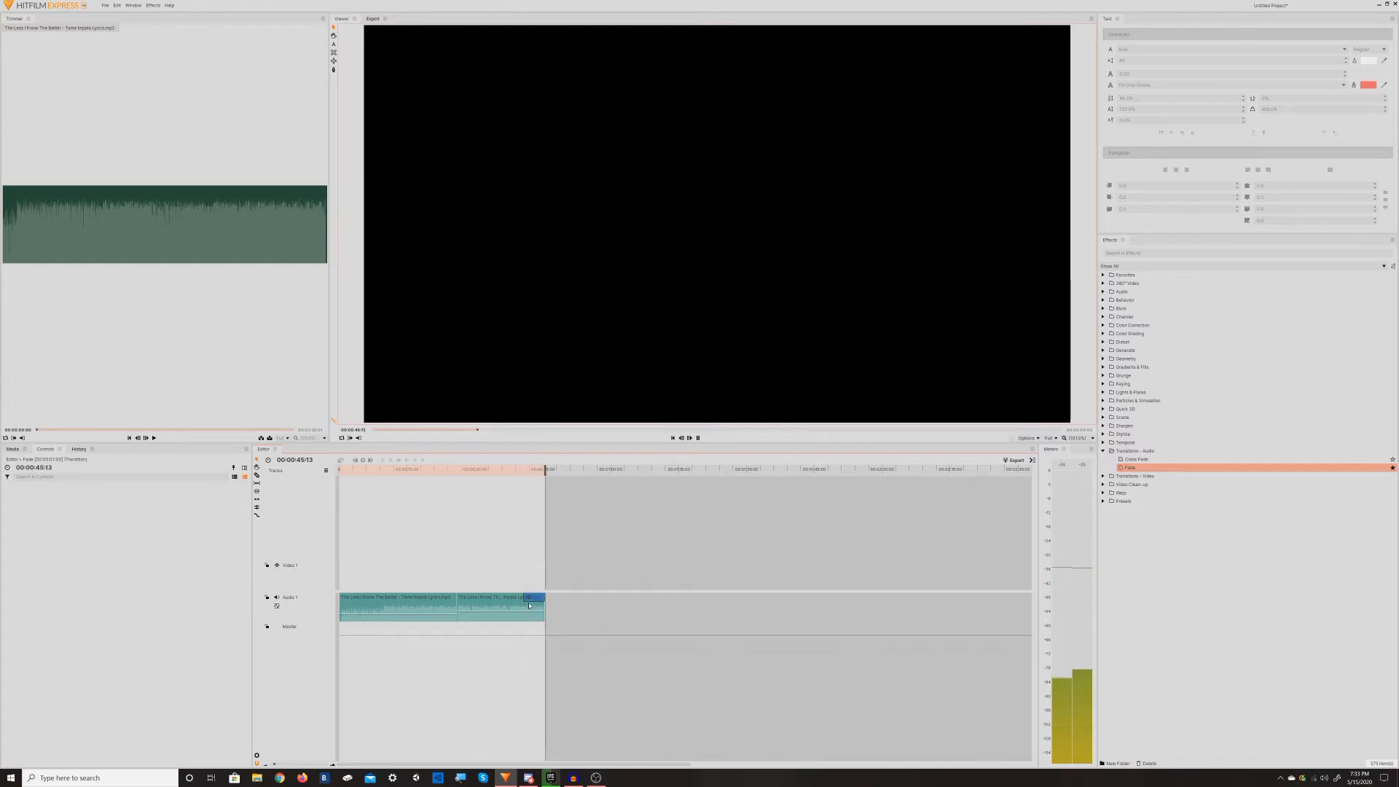
Step: Lengthen the fade-out to start at about 38 seconds and play the song from about 36 seconds into the fade
{"action": "left_click_drag", "start_coordinate": [524, 597], "coordinate": [510, 599]}
{"action": "left_click", "coordinate": [499, 470]}
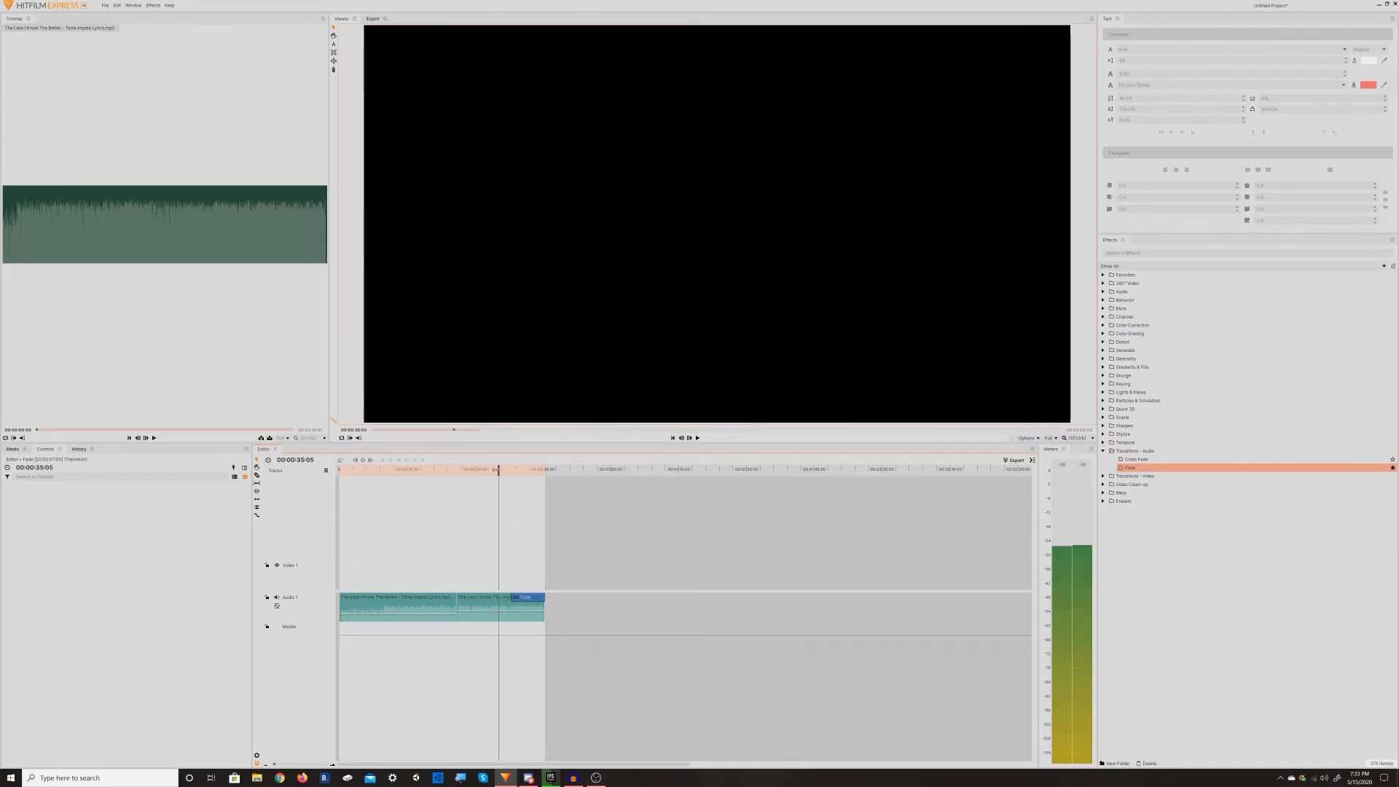
{"action": "left_click_drag", "start_coordinate": [496, 471], "coordinate": [508, 470]}
{"action": "left_click", "coordinate": [502, 471]}
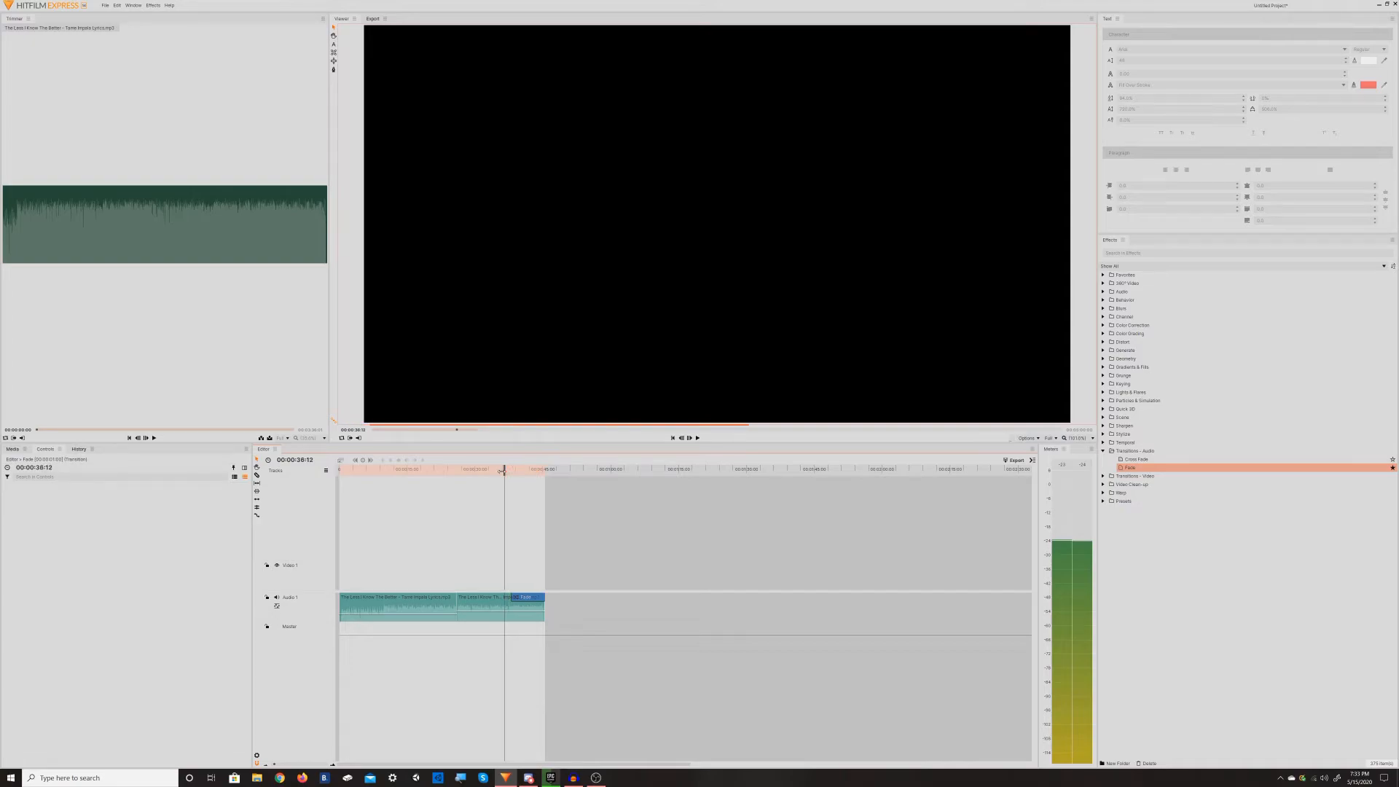
{"action": "key", "text": "space"}
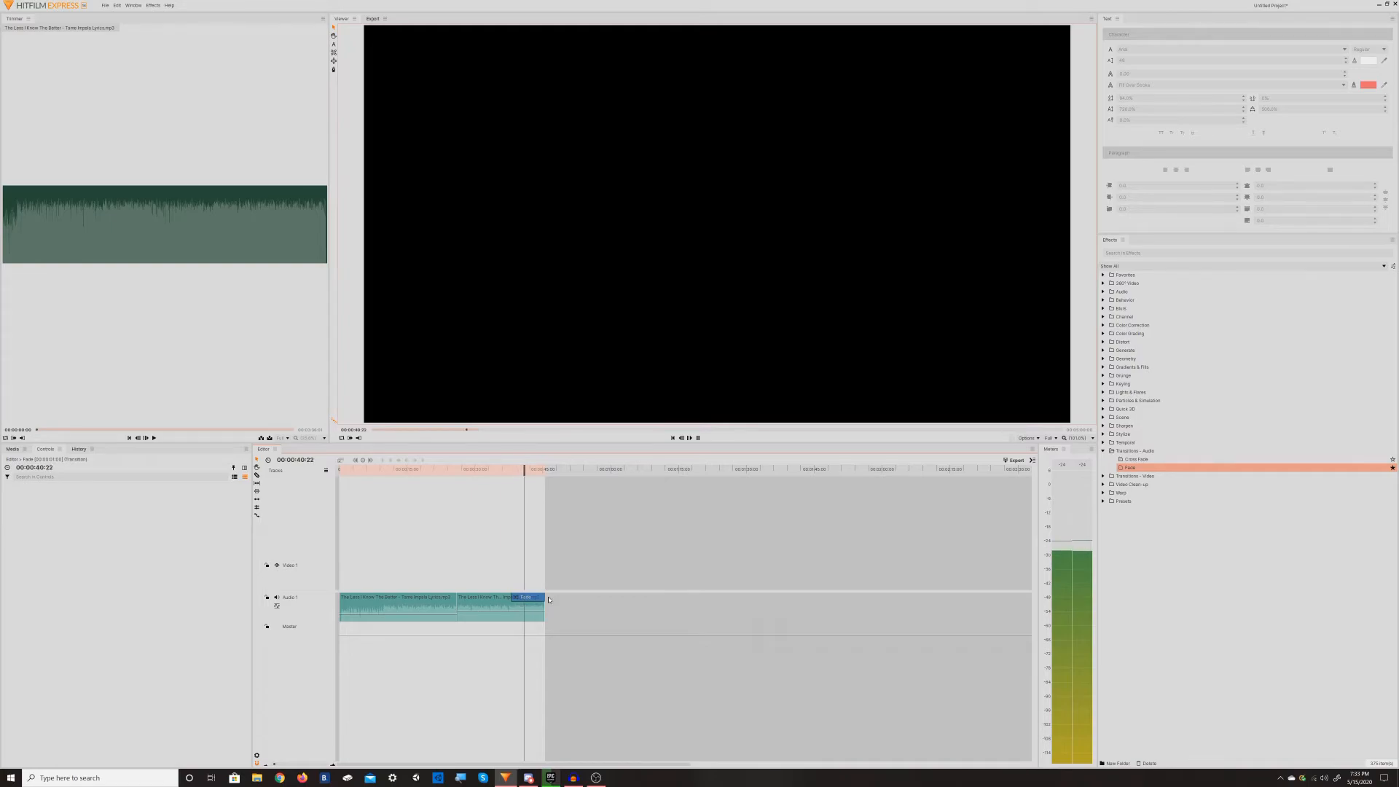
{"action": "key", "text": "space"}
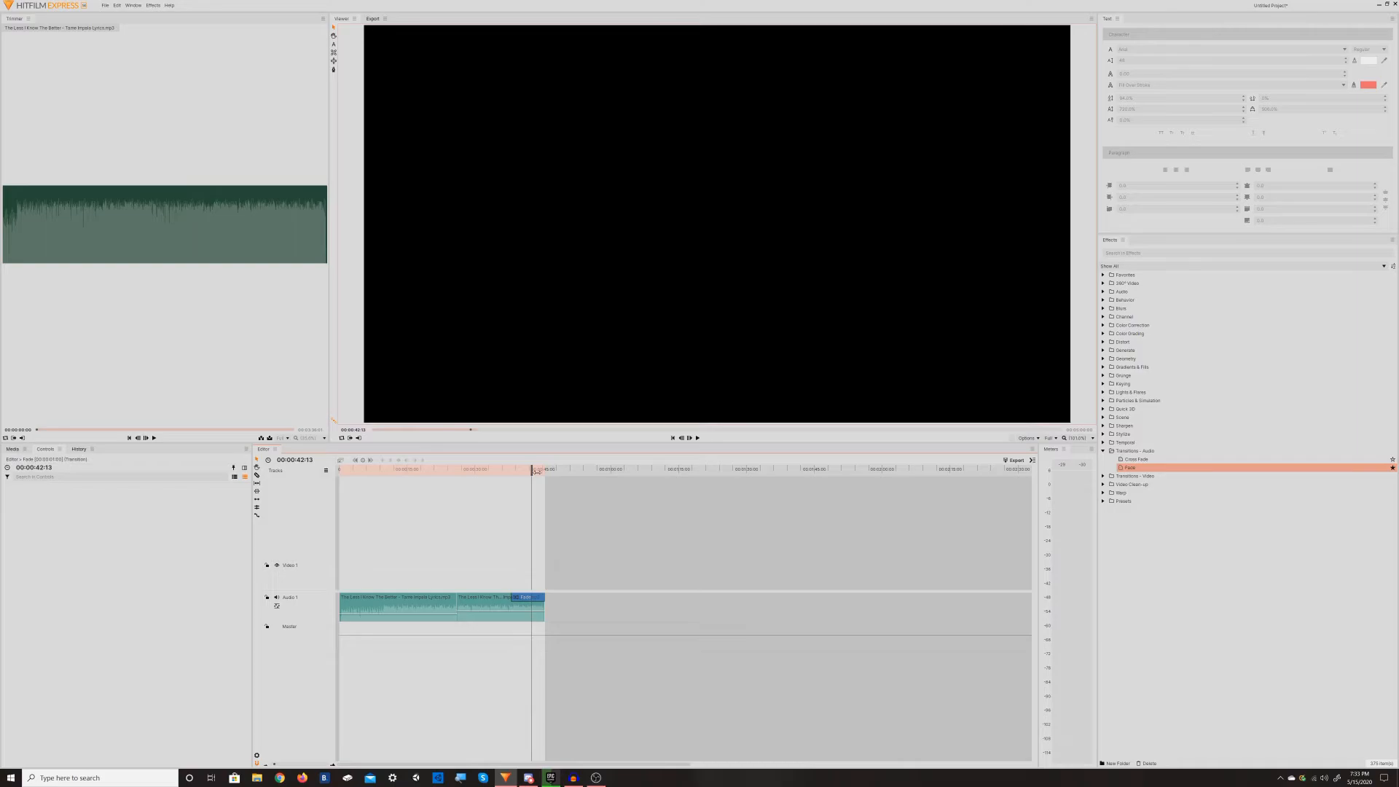
Step: Add a text clip beginning with "Thanks 4 W" at the start of the timeline and duplicate it onto a second video track
{"action": "left_click_drag", "start_coordinate": [540, 474], "coordinate": [471, 500]}
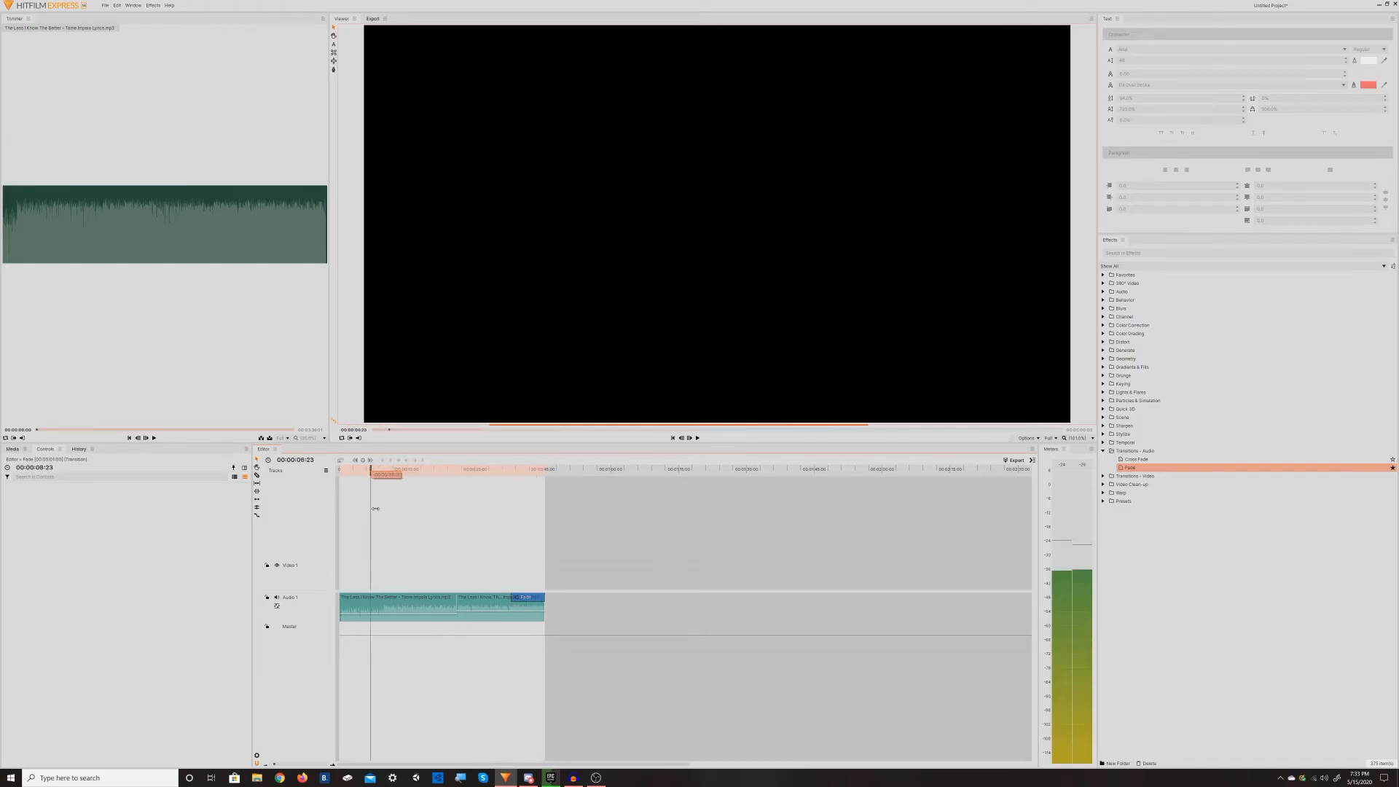
{"action": "key", "text": "Home"}
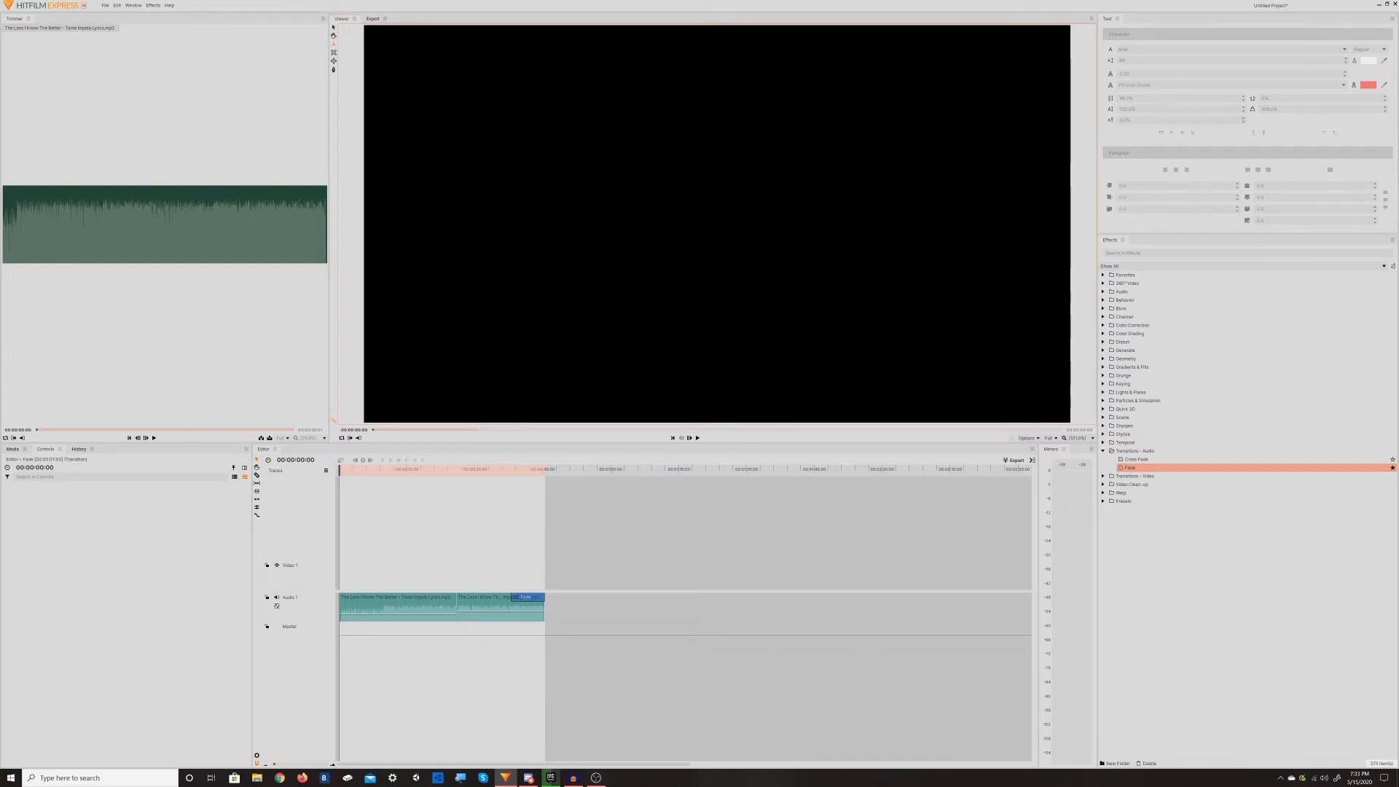
{"action": "left_click", "coordinate": [660, 86]}
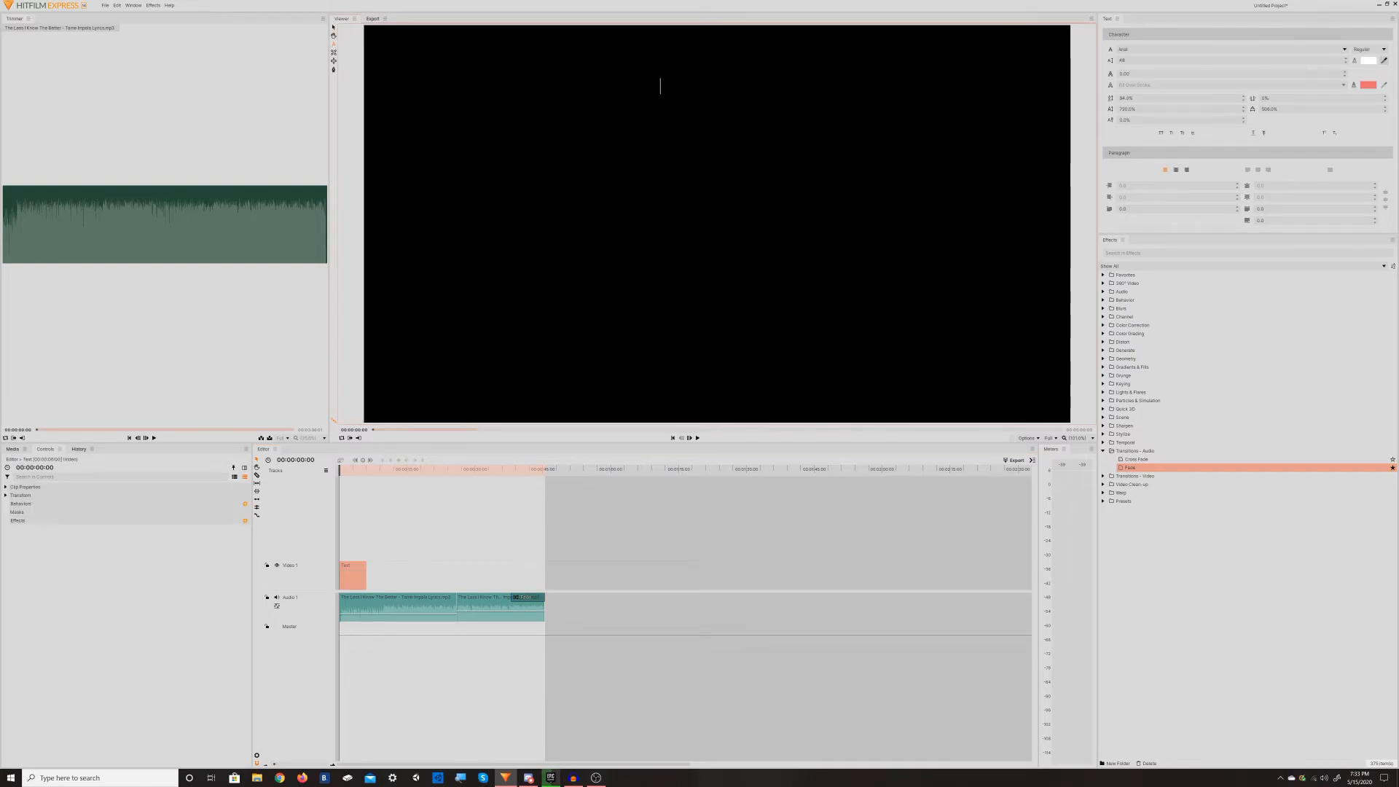
{"action": "type", "text": "Thank"}
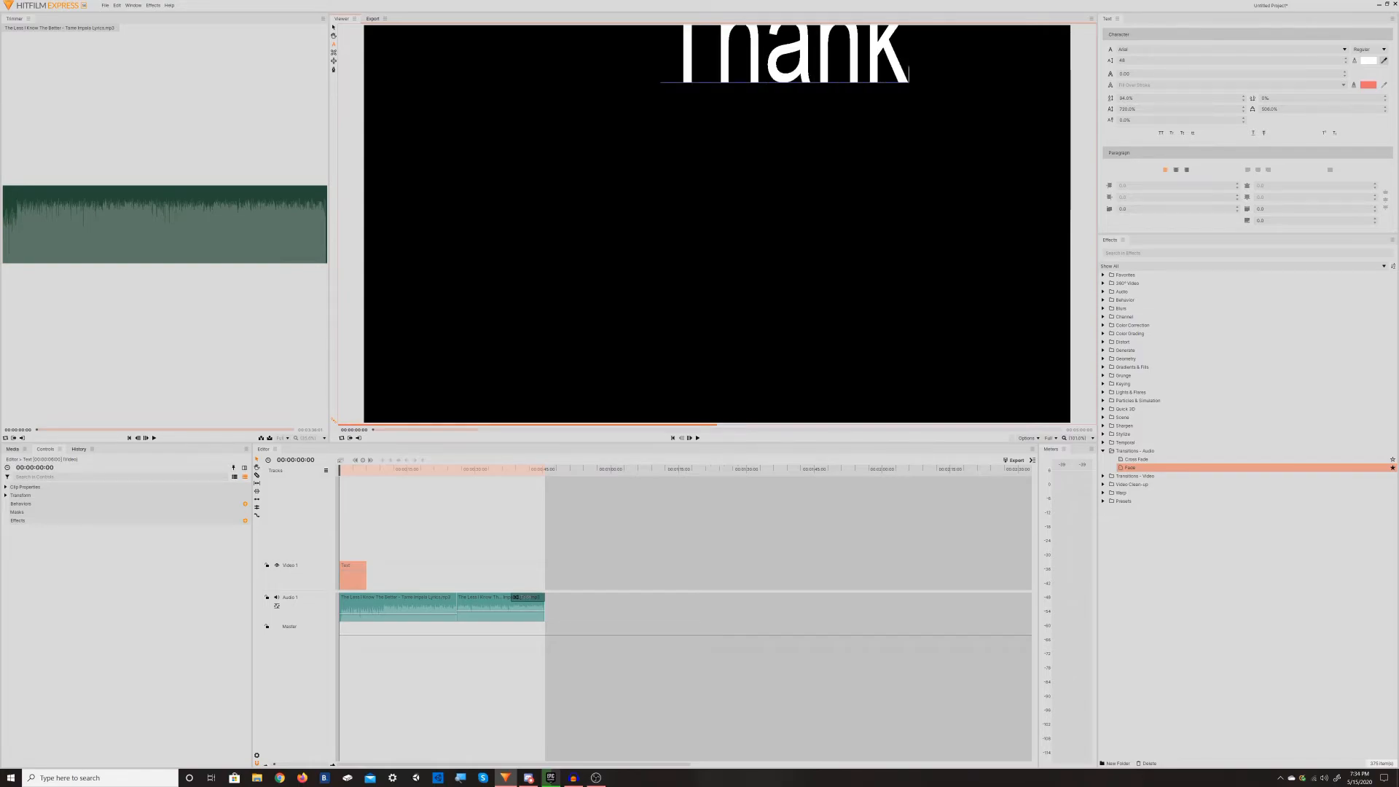
{"action": "type", "text": "s 4 W"}
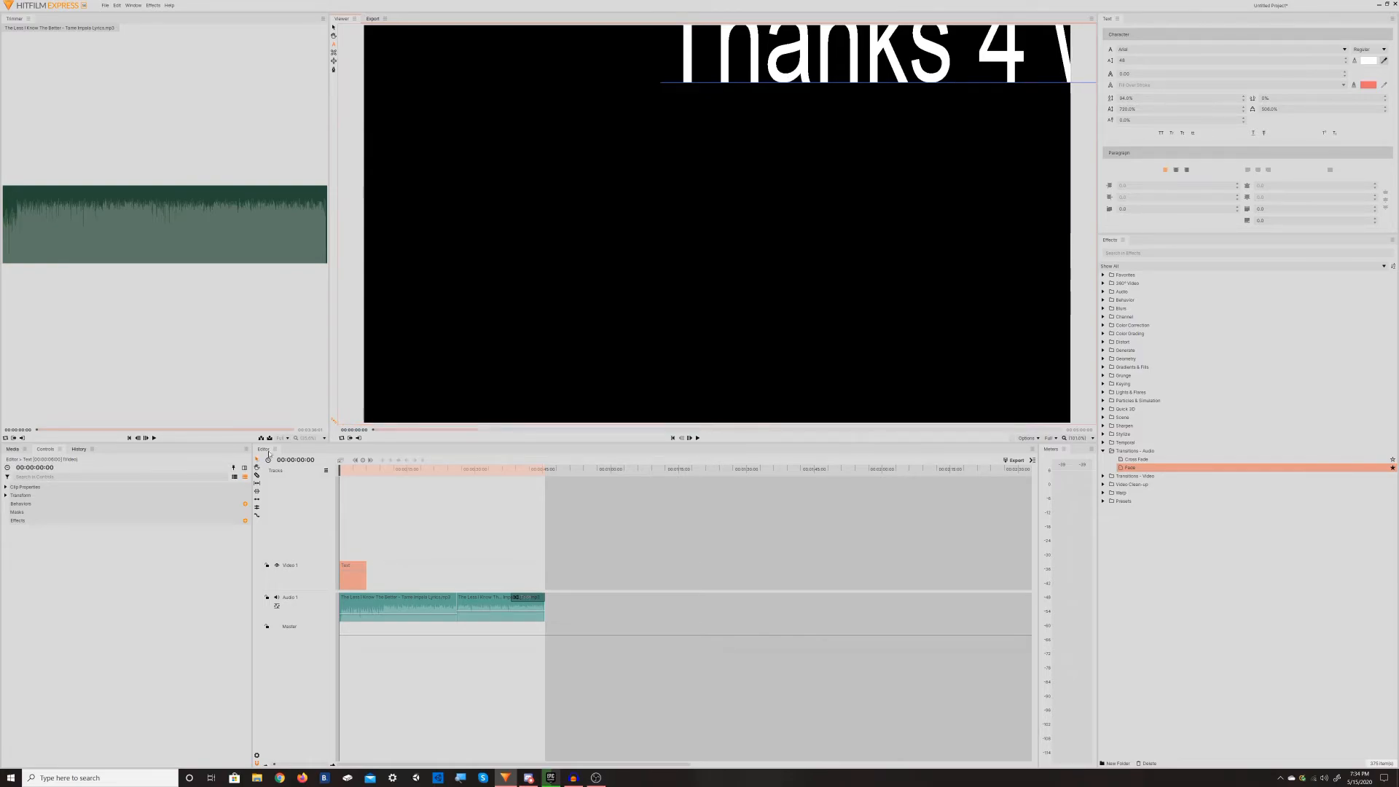
{"action": "key", "text": "Escape"}
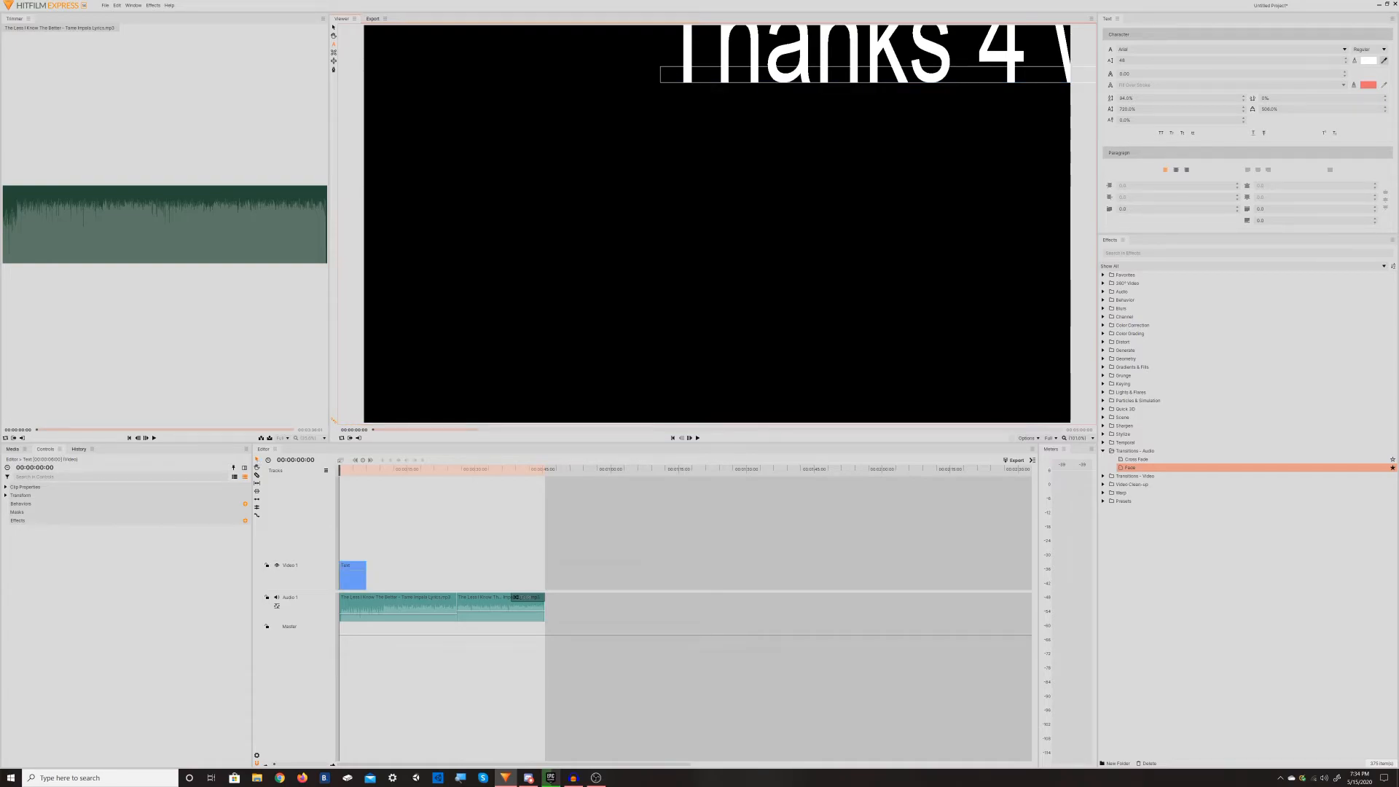
{"action": "key", "text": "ctrl+d"}
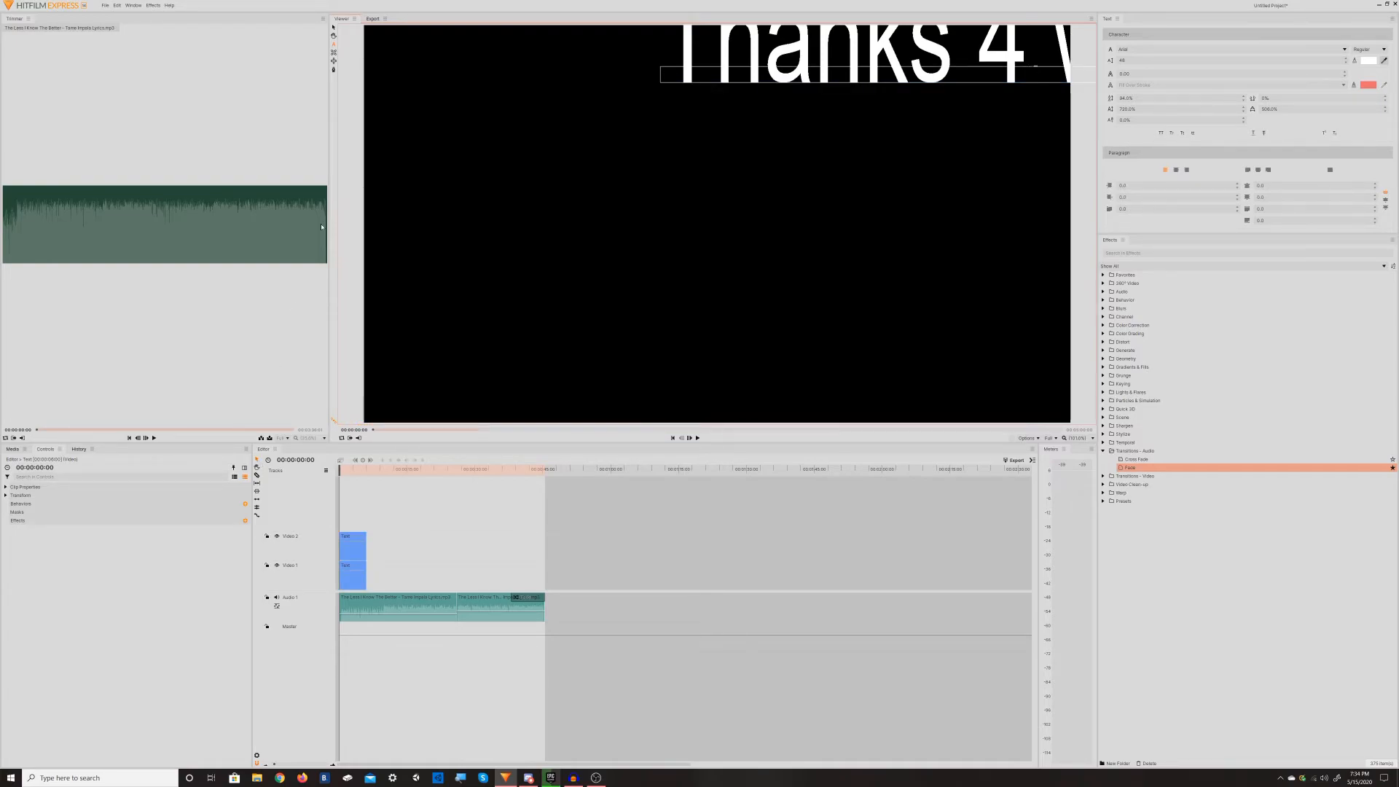
Step: Move the "Thanks 4 watching" text down into the frame and reduce the vertical and horizontal scale of the word "watching"
{"action": "left_click_drag", "start_coordinate": [754, 74], "coordinate": [519, 237]}
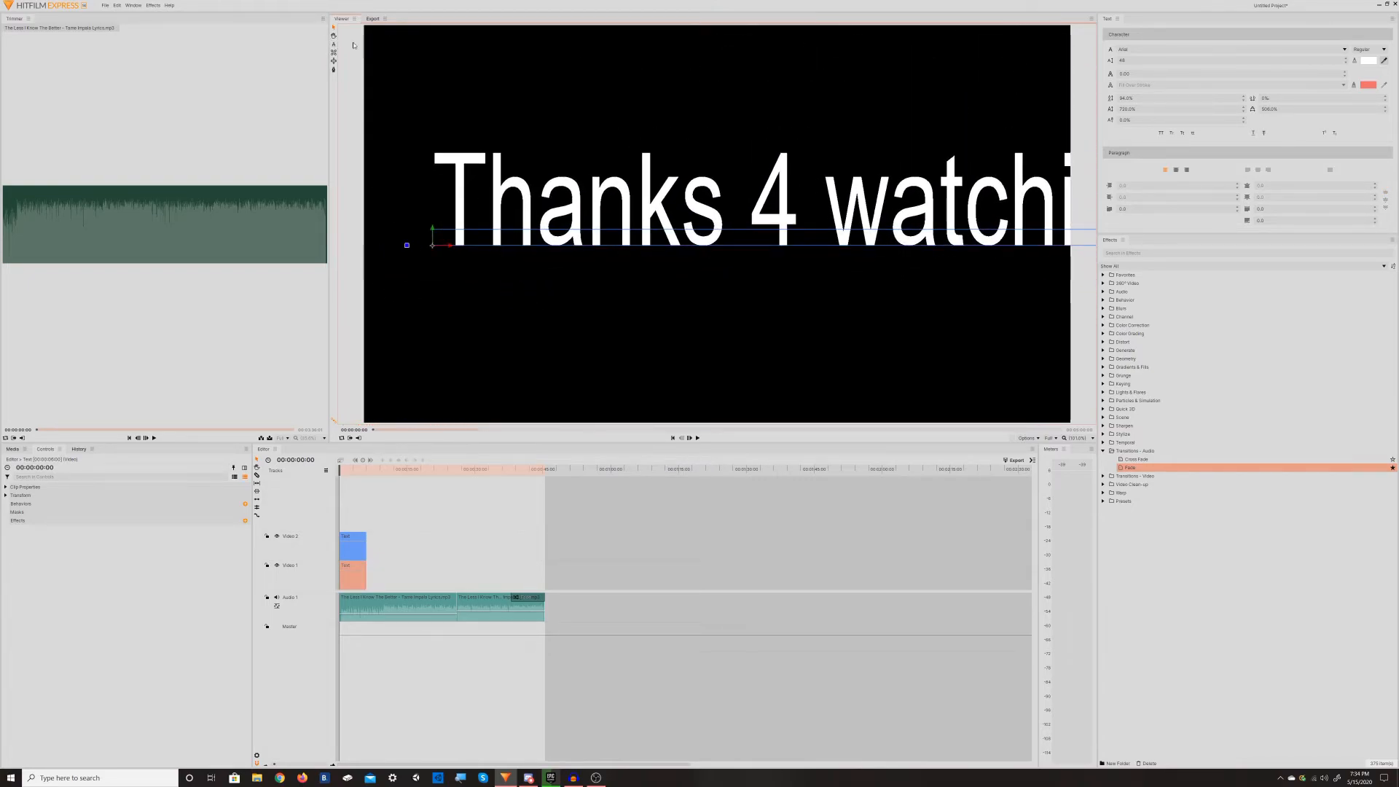
{"action": "left_click", "coordinate": [583, 227]}
{"action": "left_click", "coordinate": [334, 45]}
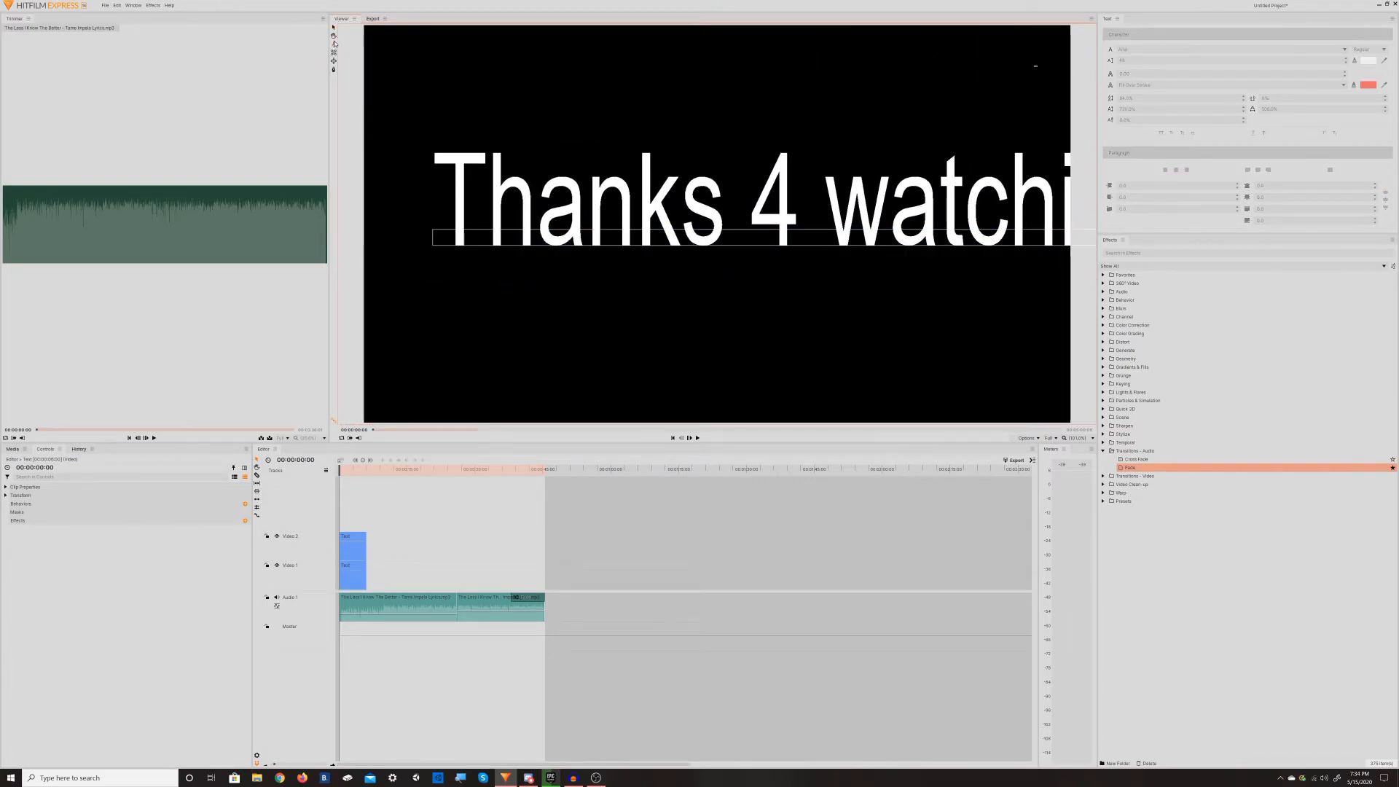
{"action": "left_click", "coordinate": [1054, 209]}
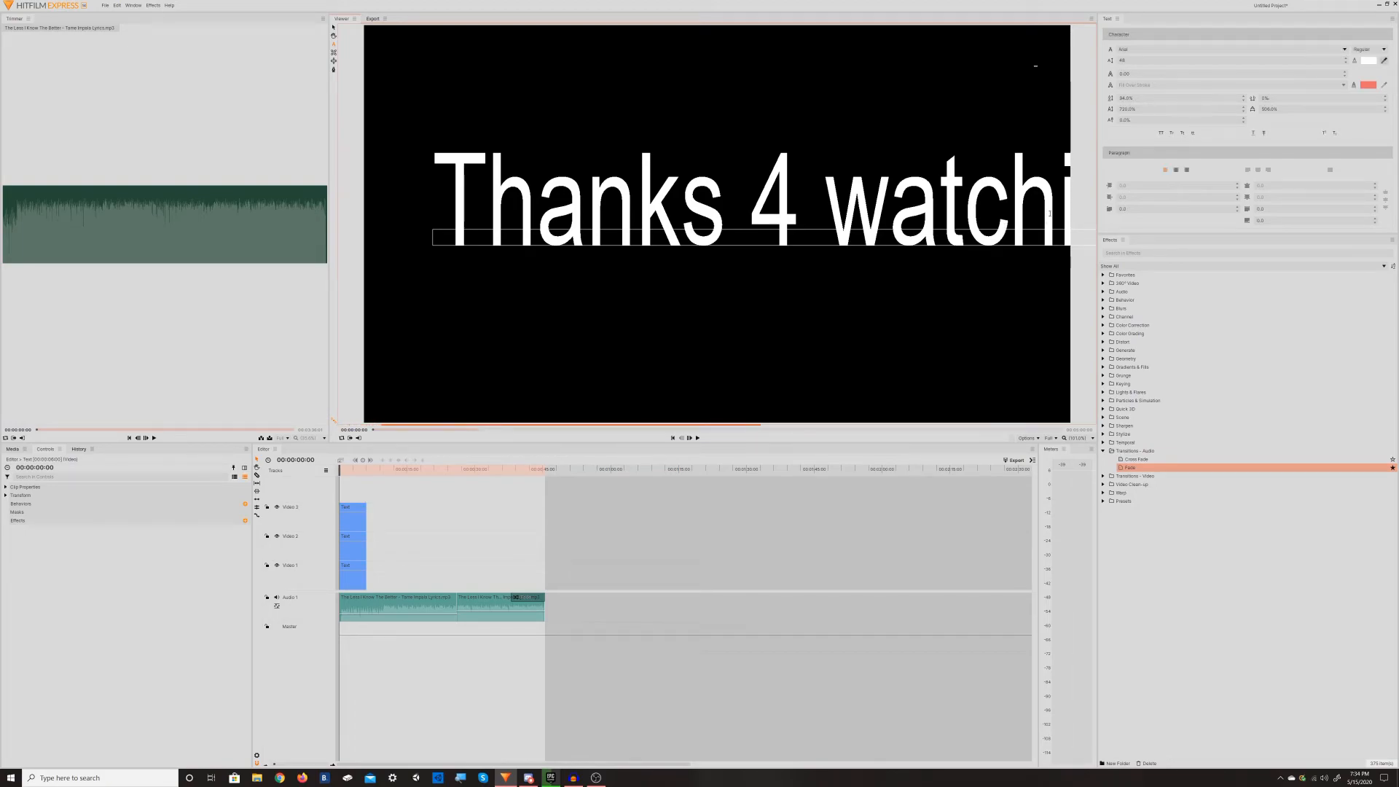
{"action": "left_click", "coordinate": [1054, 209]}
{"action": "left_click", "coordinate": [1062, 208]}
{"action": "double_click", "coordinate": [1048, 241]}
{"action": "left_click", "coordinate": [1048, 242]}
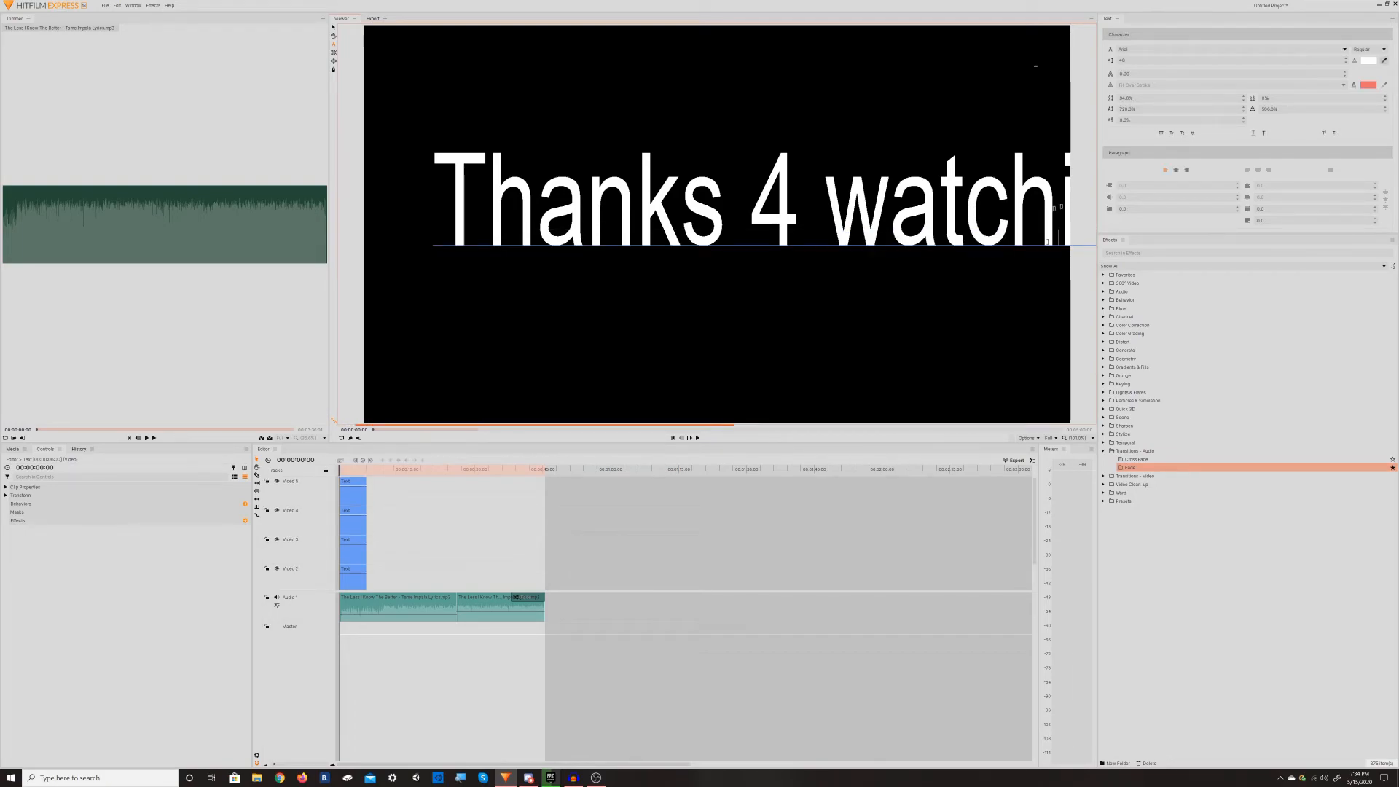
{"action": "double_click", "coordinate": [1070, 240]}
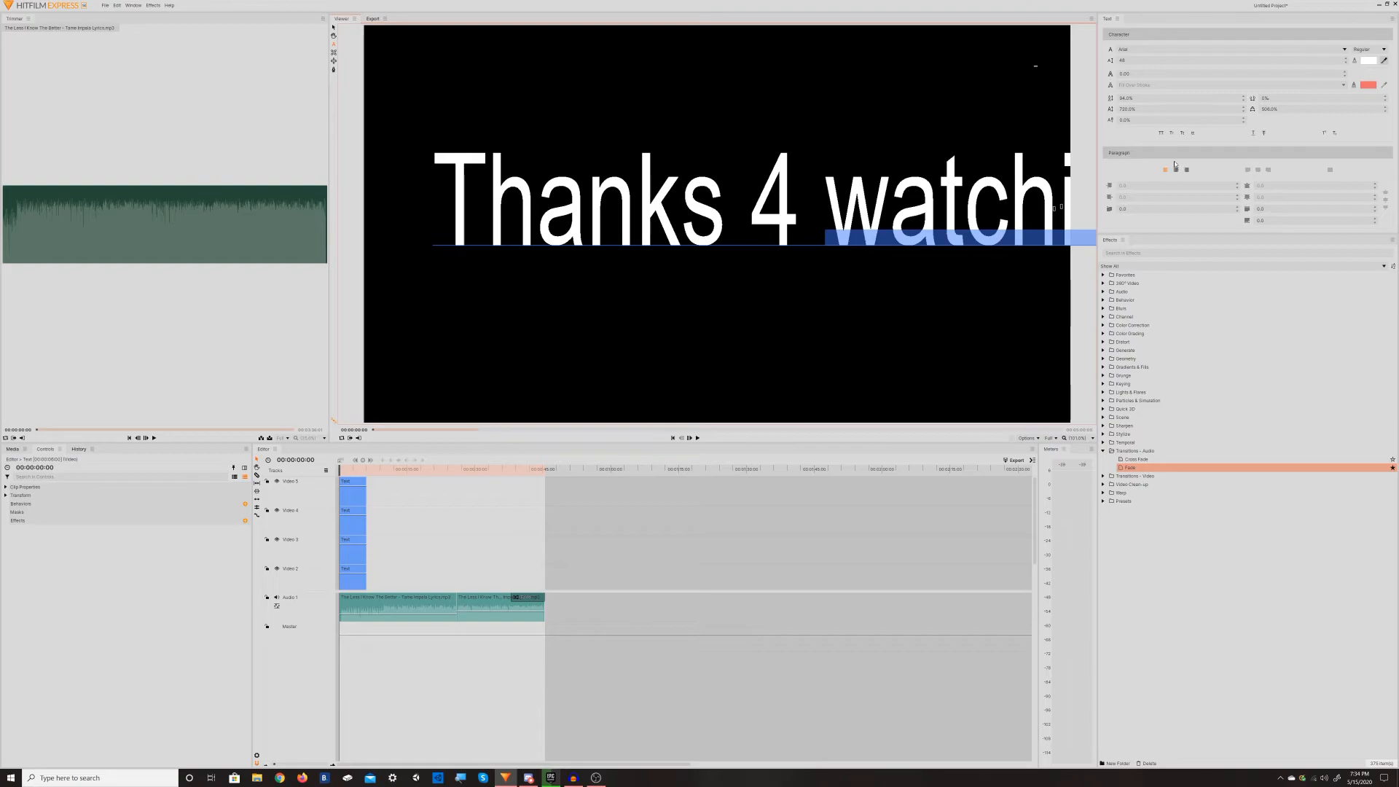
{"action": "left_click_drag", "start_coordinate": [1147, 110], "coordinate": [905, 110]}
{"action": "left_click_drag", "start_coordinate": [1334, 109], "coordinate": [1138, 109]}
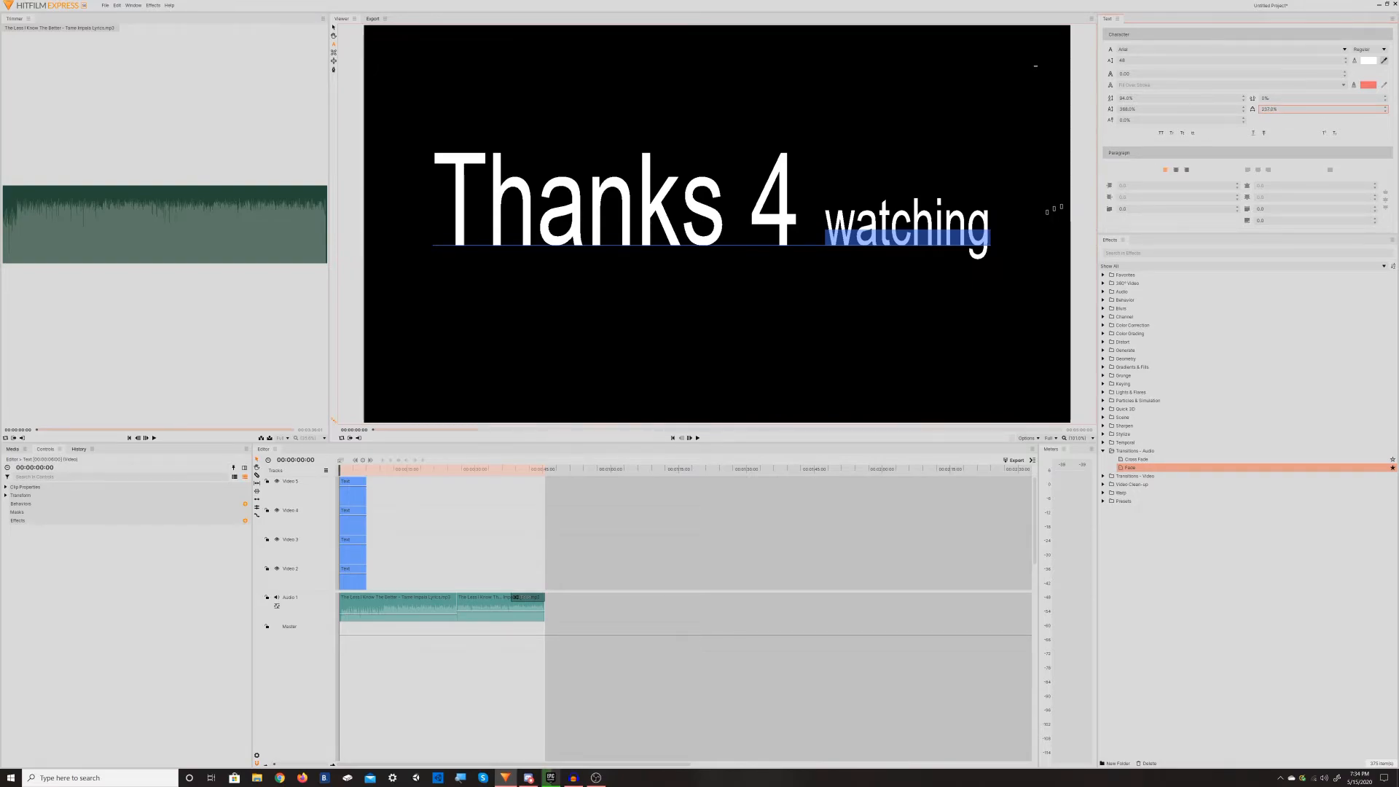
Step: Set the vertical and horizontal scale of the whole "Thanks 4 watching" text to 1%
{"action": "left_click_drag", "start_coordinate": [802, 224], "coordinate": [493, 224]}
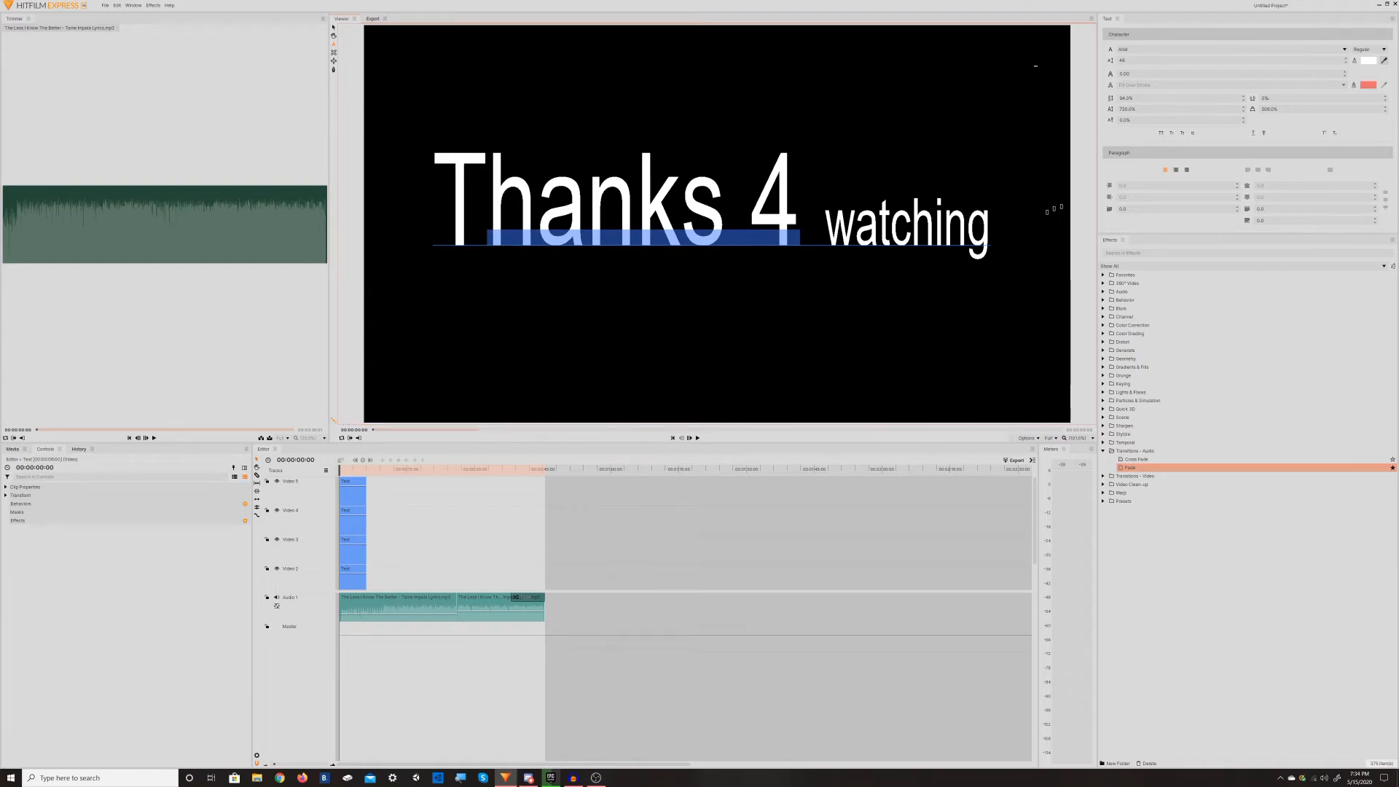
{"action": "left_click_drag", "start_coordinate": [989, 233], "coordinate": [457, 225]}
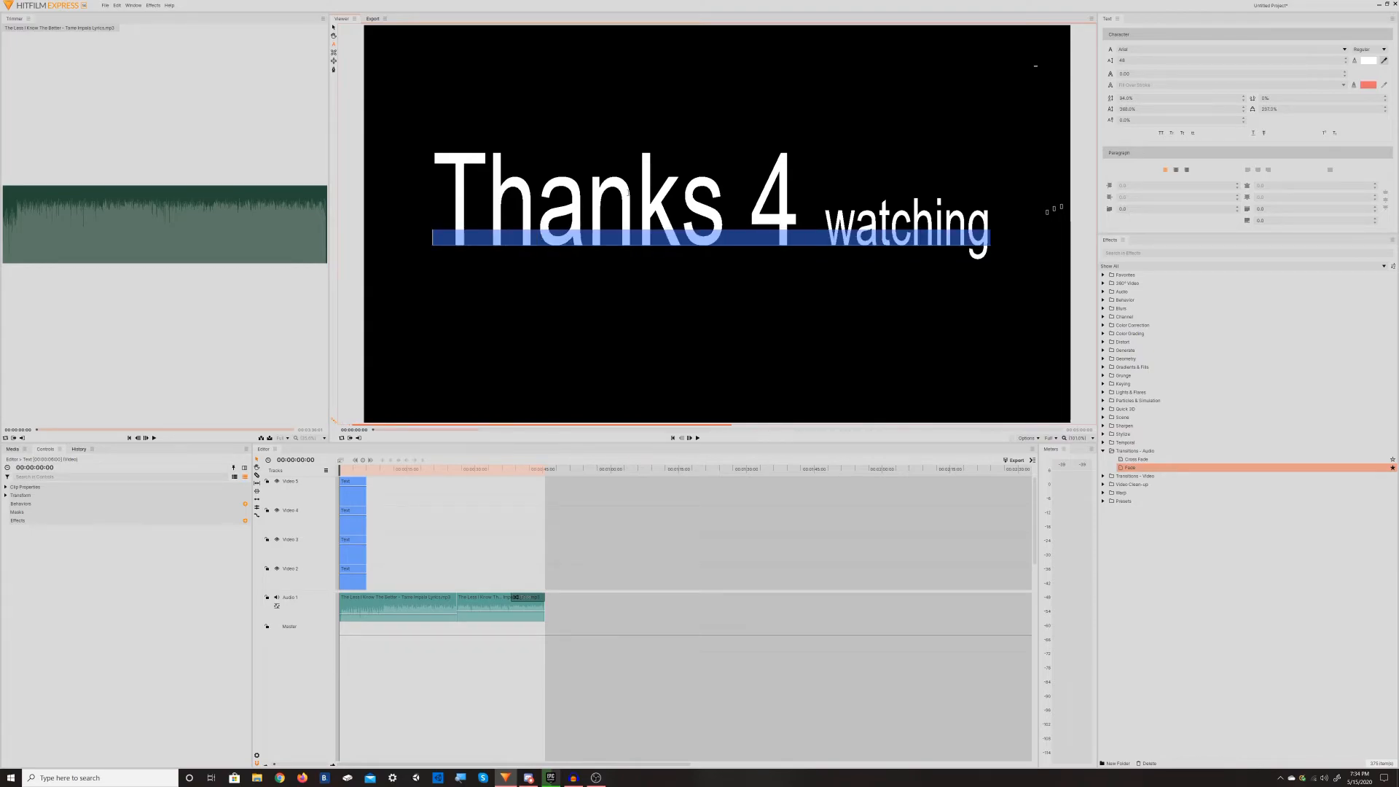
{"action": "left_click", "coordinate": [1156, 108]}
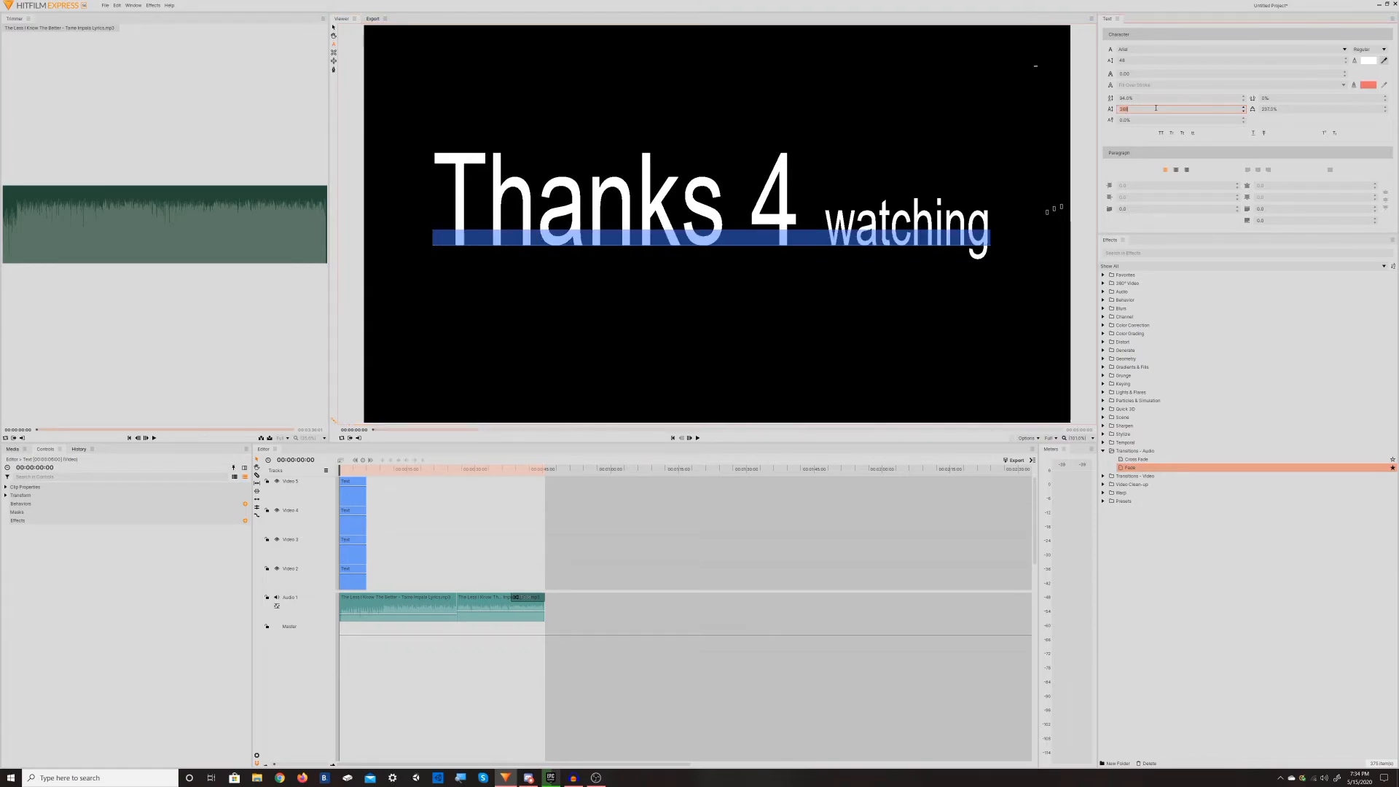
{"action": "type", "text": "1"}
{"action": "key", "text": "Return"}
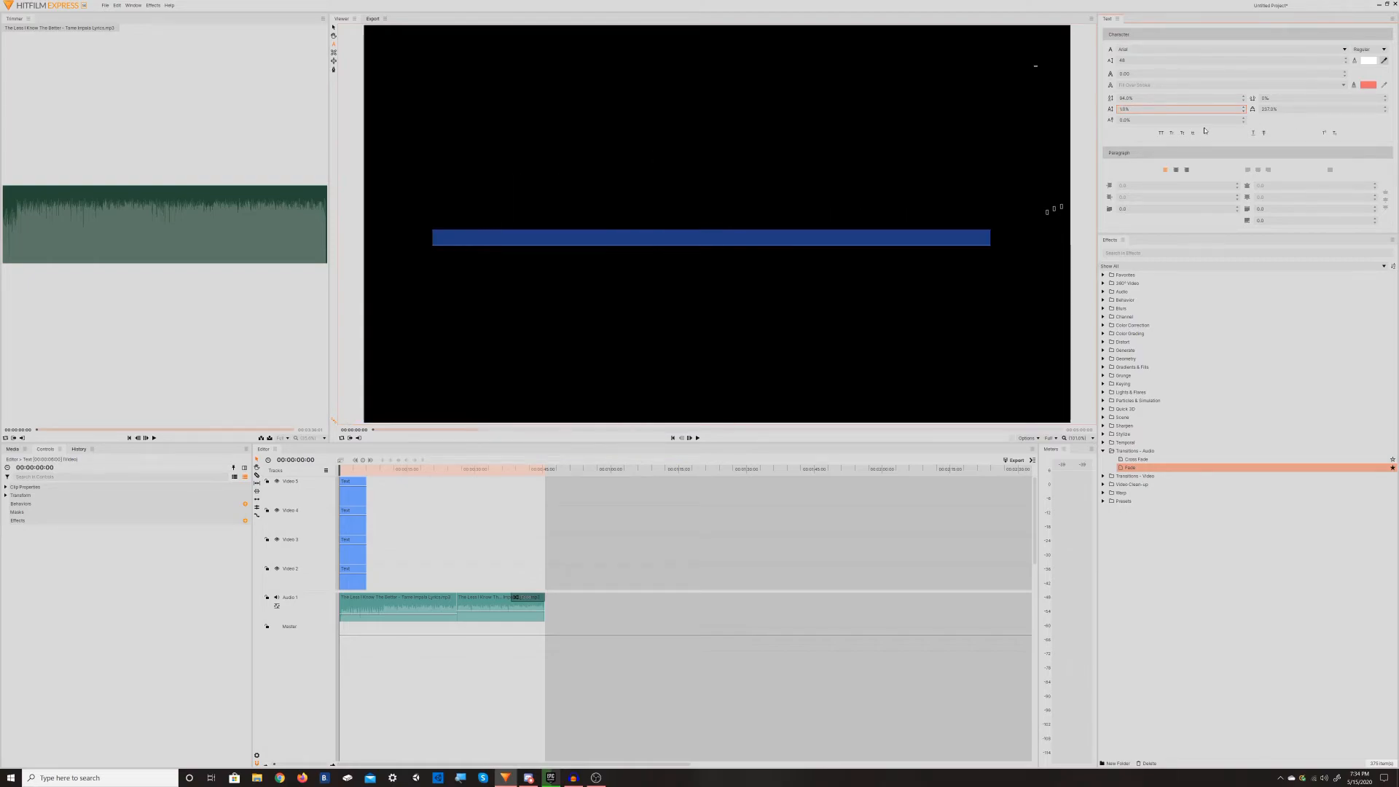
{"action": "left_click", "coordinate": [1277, 110]}
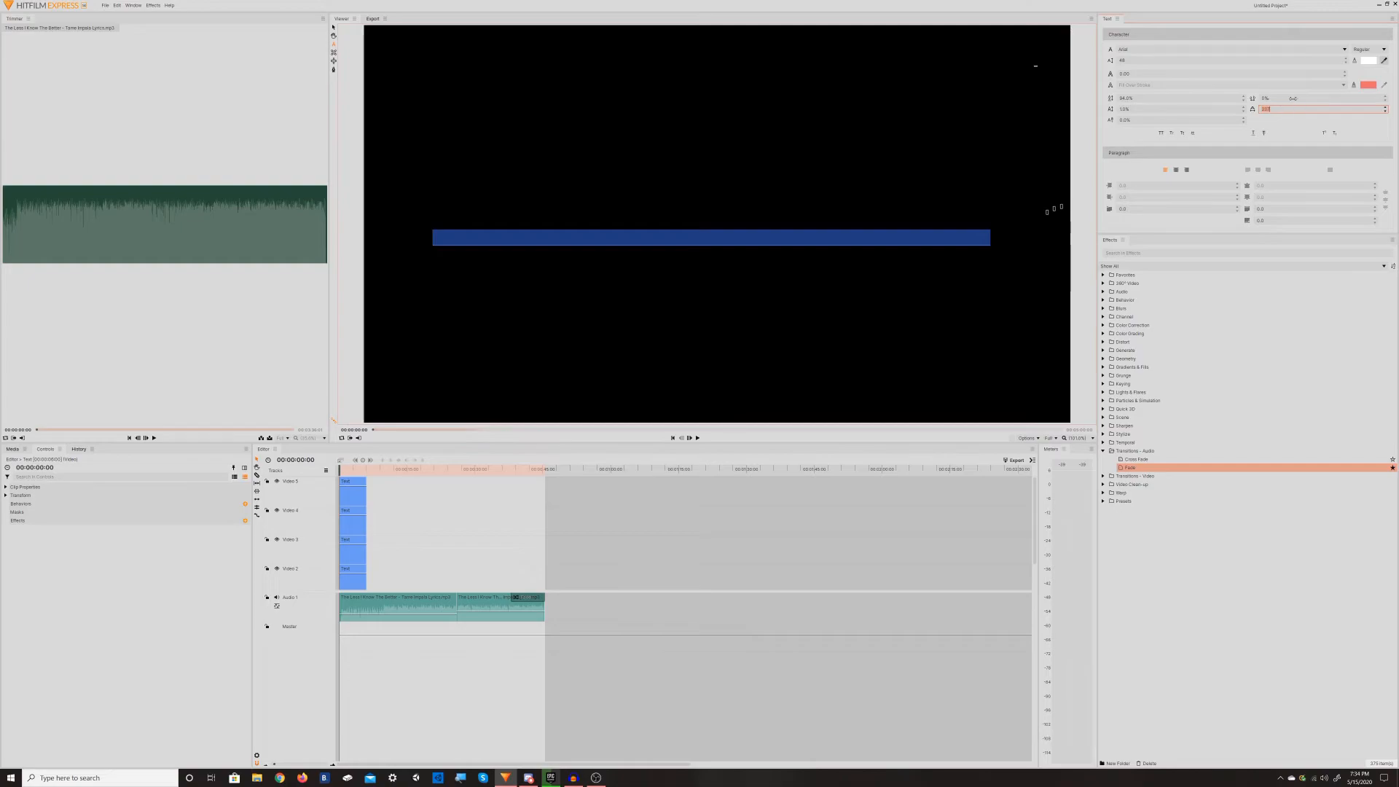
{"action": "key", "text": "Return"}
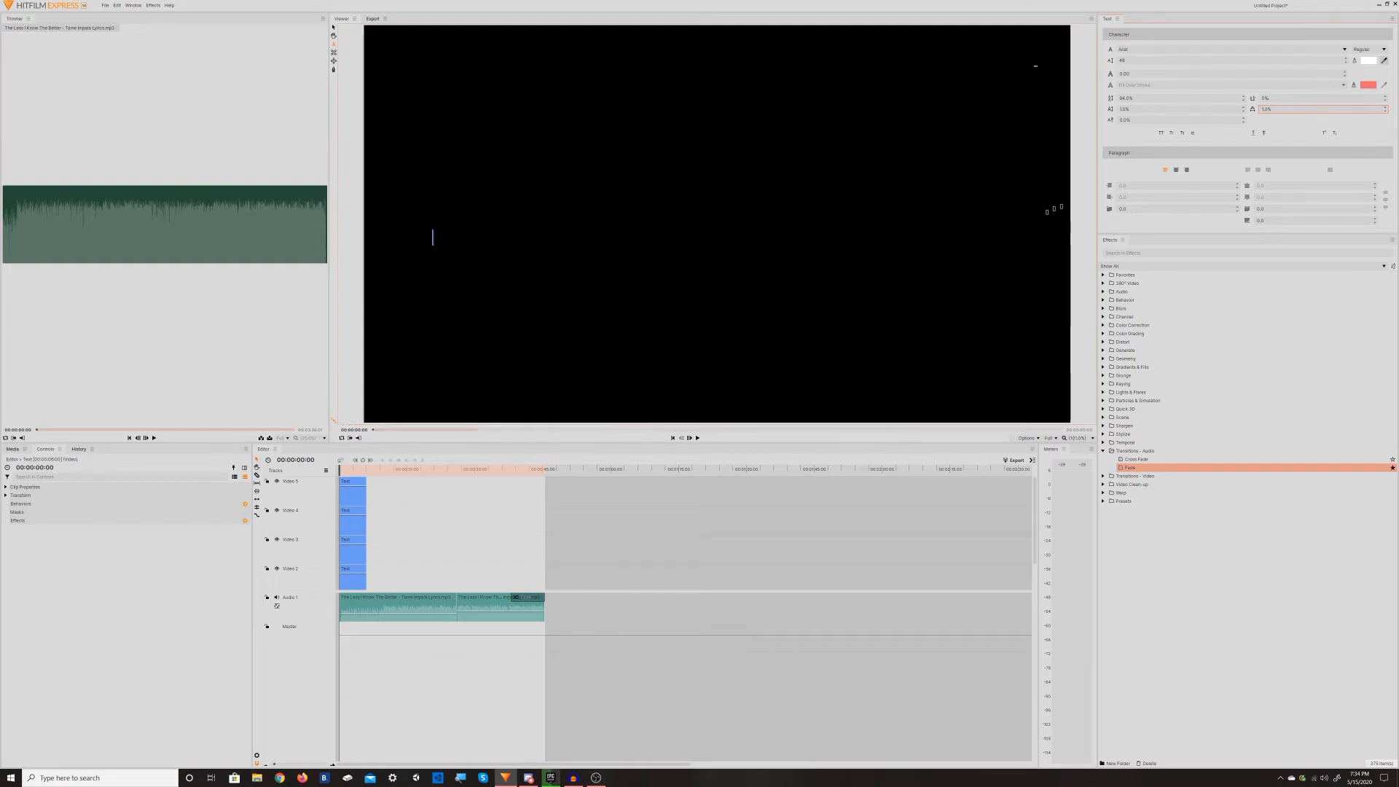
Step: Set the vertical scale, horizontal scale and line spacing of the whole "Thanks 4 watching" text to 100%
{"action": "left_click", "coordinate": [1169, 110]}
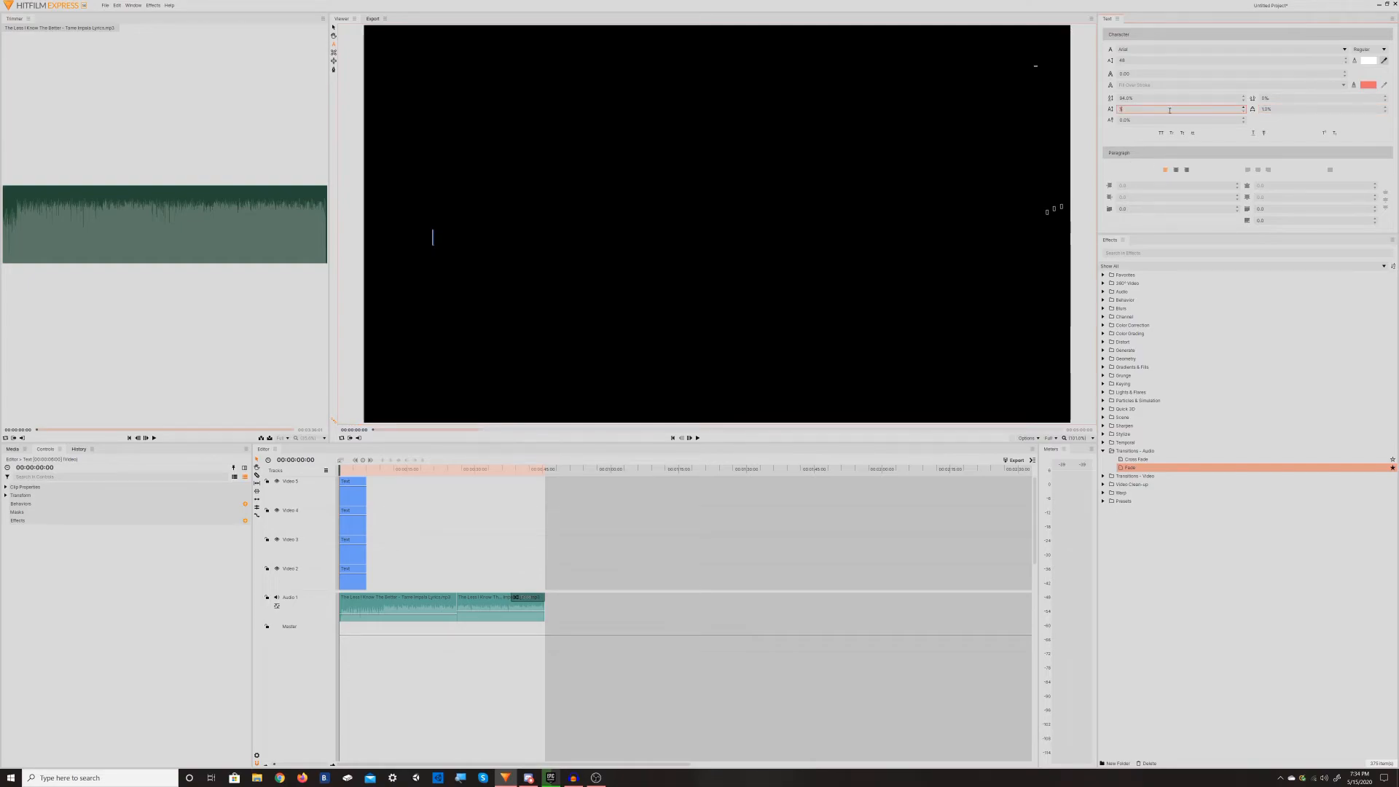
{"action": "type", "text": "100"}
{"action": "key", "text": "Return"}
{"action": "left_click", "coordinate": [1310, 111]}
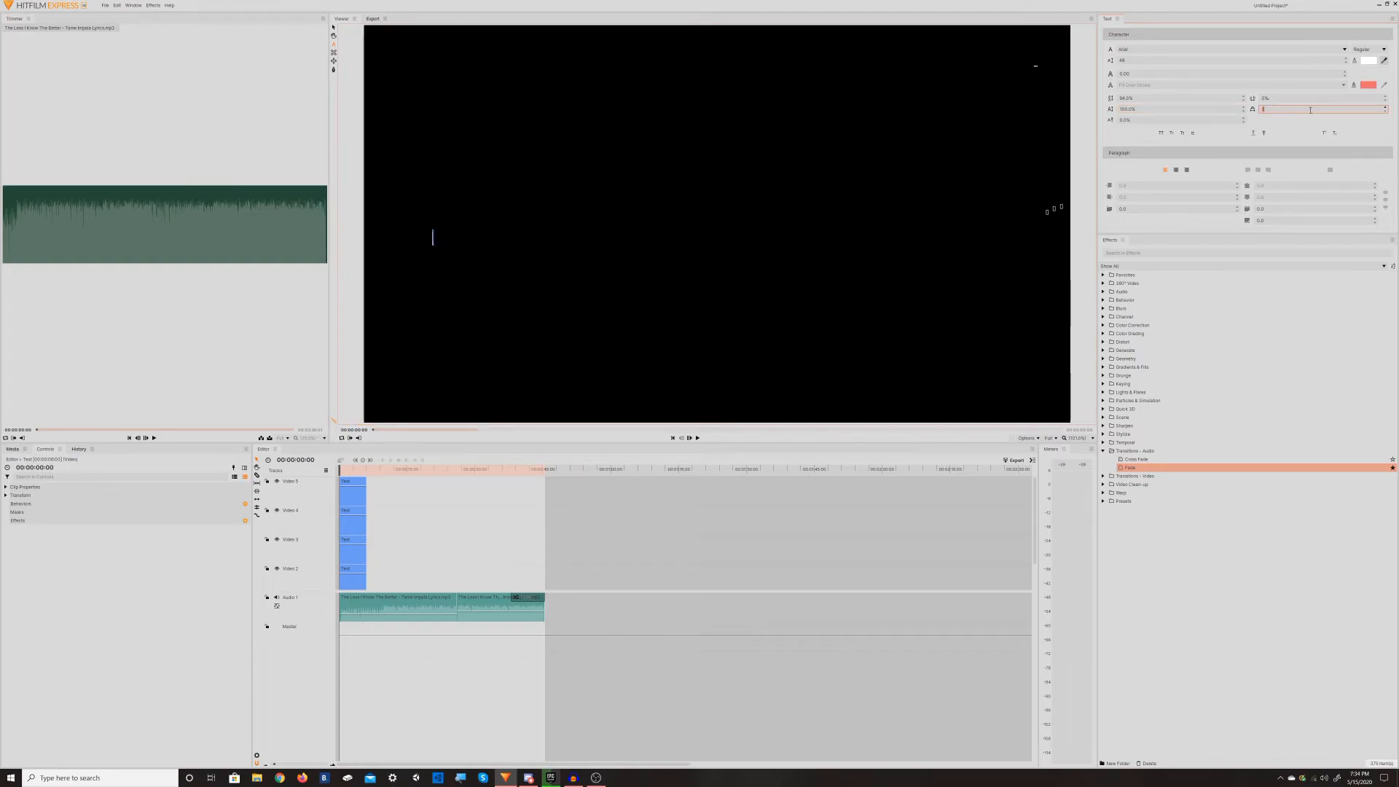
{"action": "type", "text": "00"}
{"action": "key", "text": "Return"}
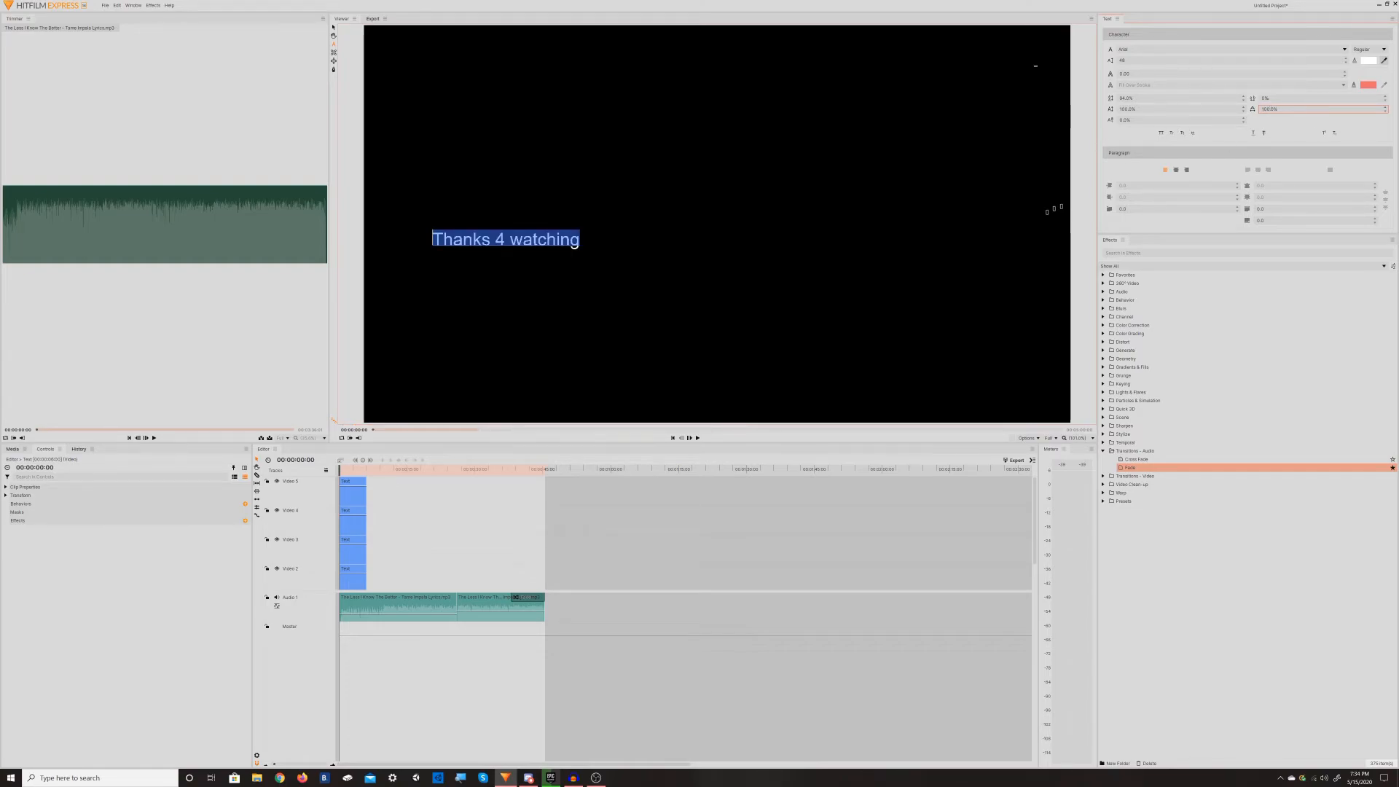
{"action": "left_click", "coordinate": [1171, 99]}
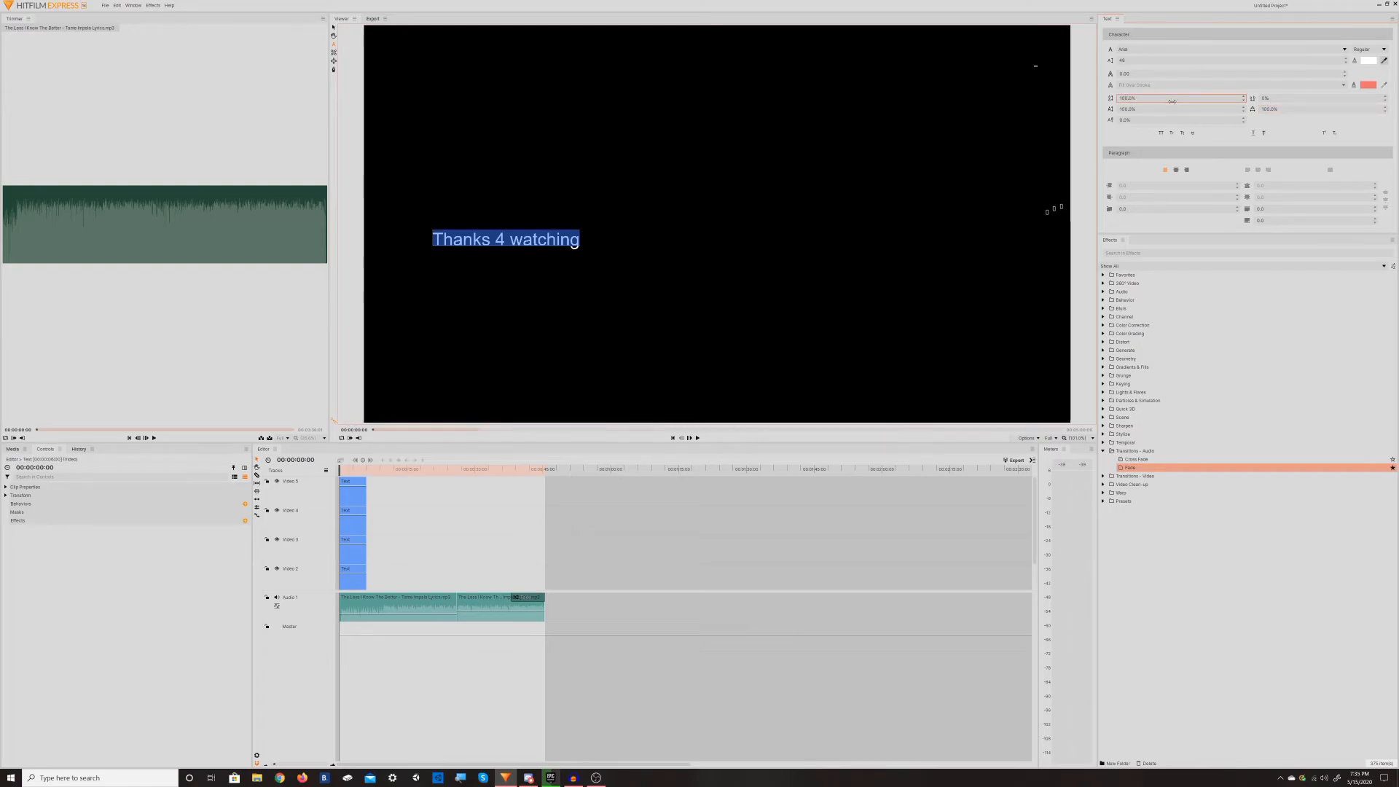
Step: Move the "Thanks 4 watching" text to the top centre of the frame and open it for text editing
{"action": "left_click_drag", "start_coordinate": [623, 36], "coordinate": [105, 28]}
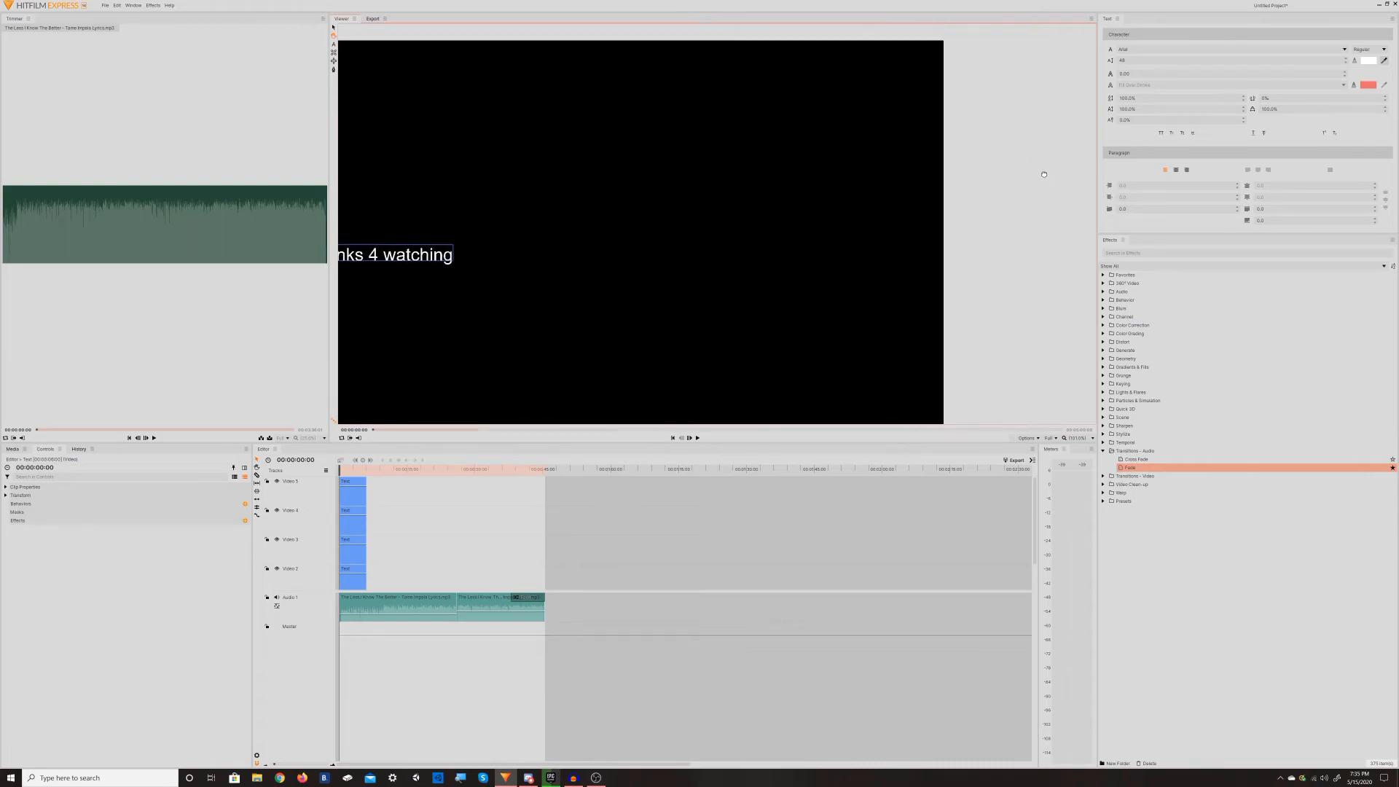
{"action": "left_click_drag", "start_coordinate": [1183, 162], "coordinate": [1157, 159]}
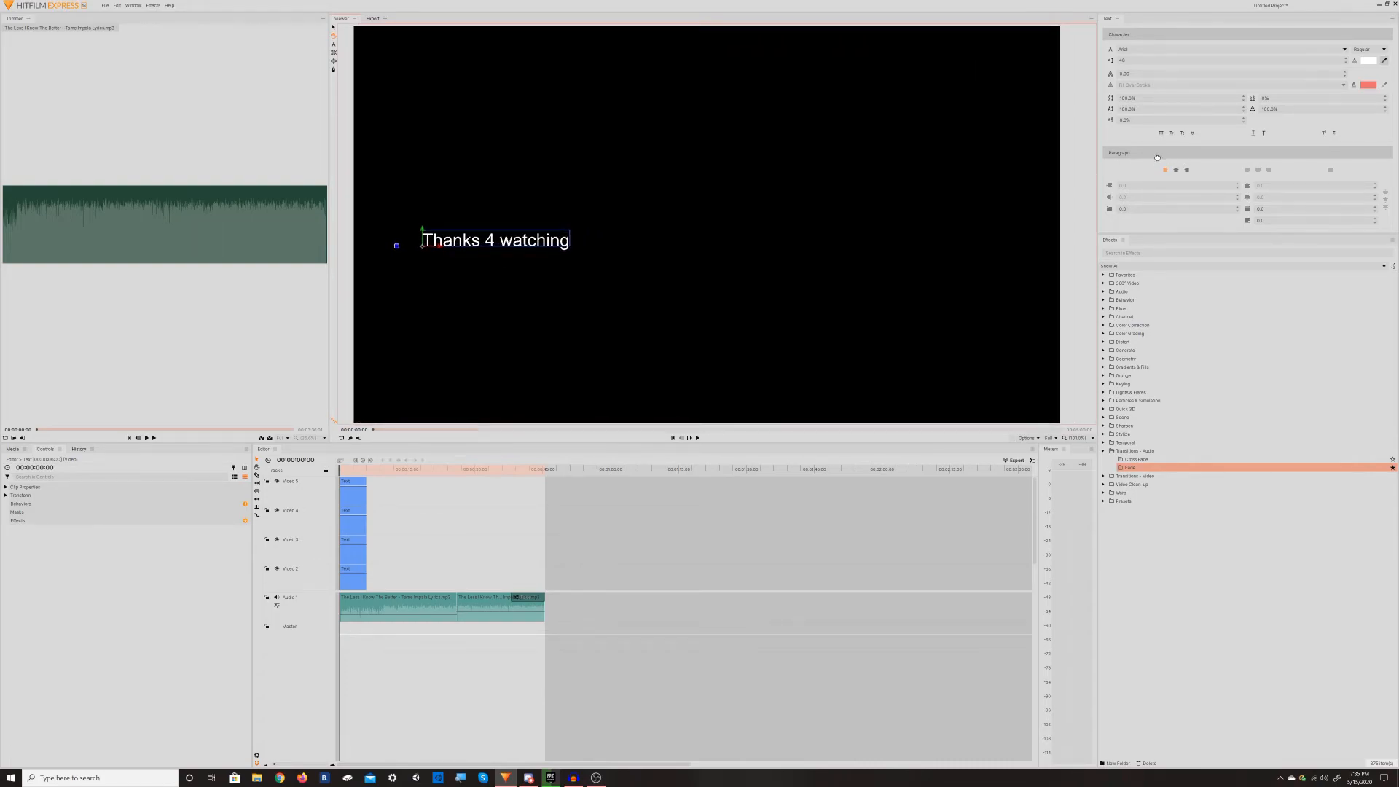
{"action": "key", "text": "ctrl+a"}
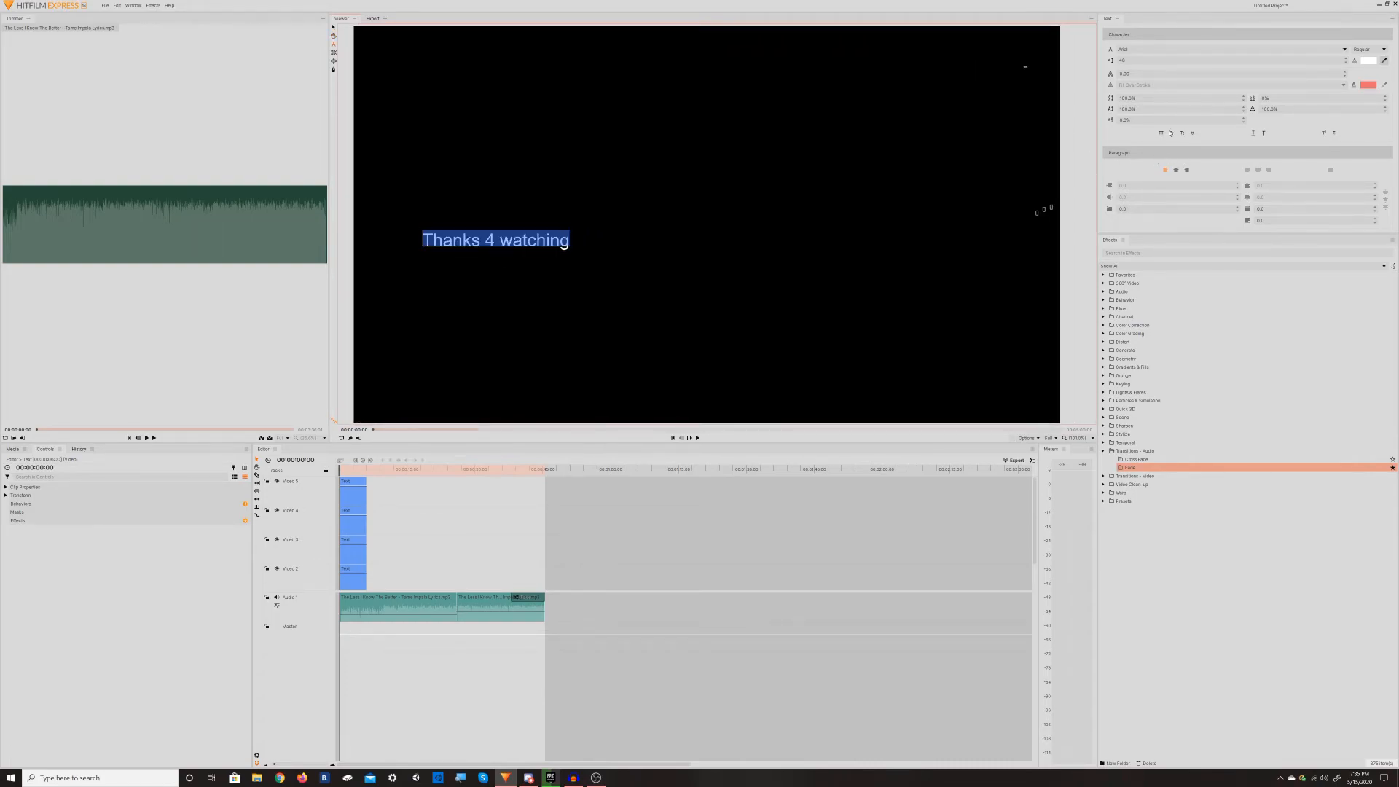
{"action": "left_click", "coordinate": [334, 28]}
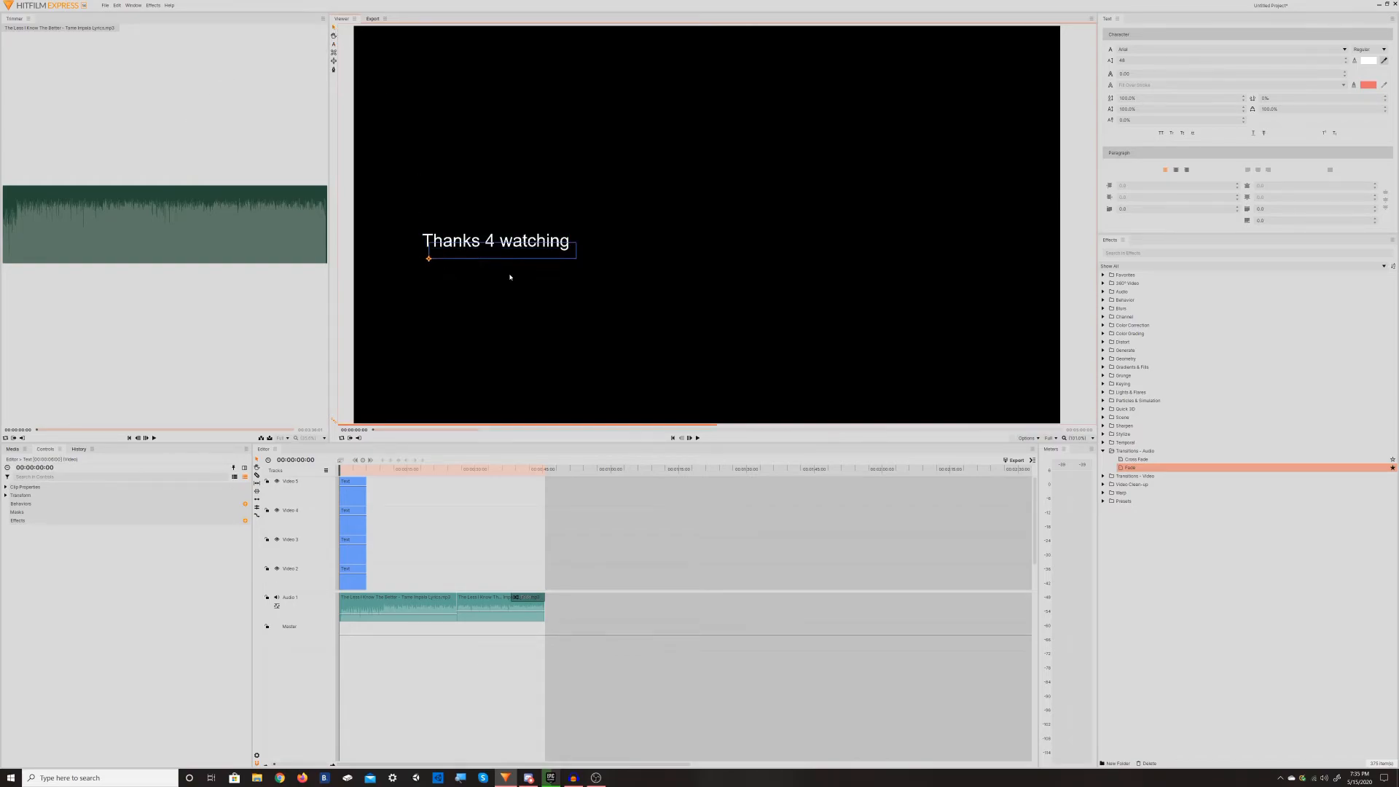
{"action": "left_click_drag", "start_coordinate": [417, 250], "coordinate": [646, 51]}
{"action": "left_click", "coordinate": [658, 104]}
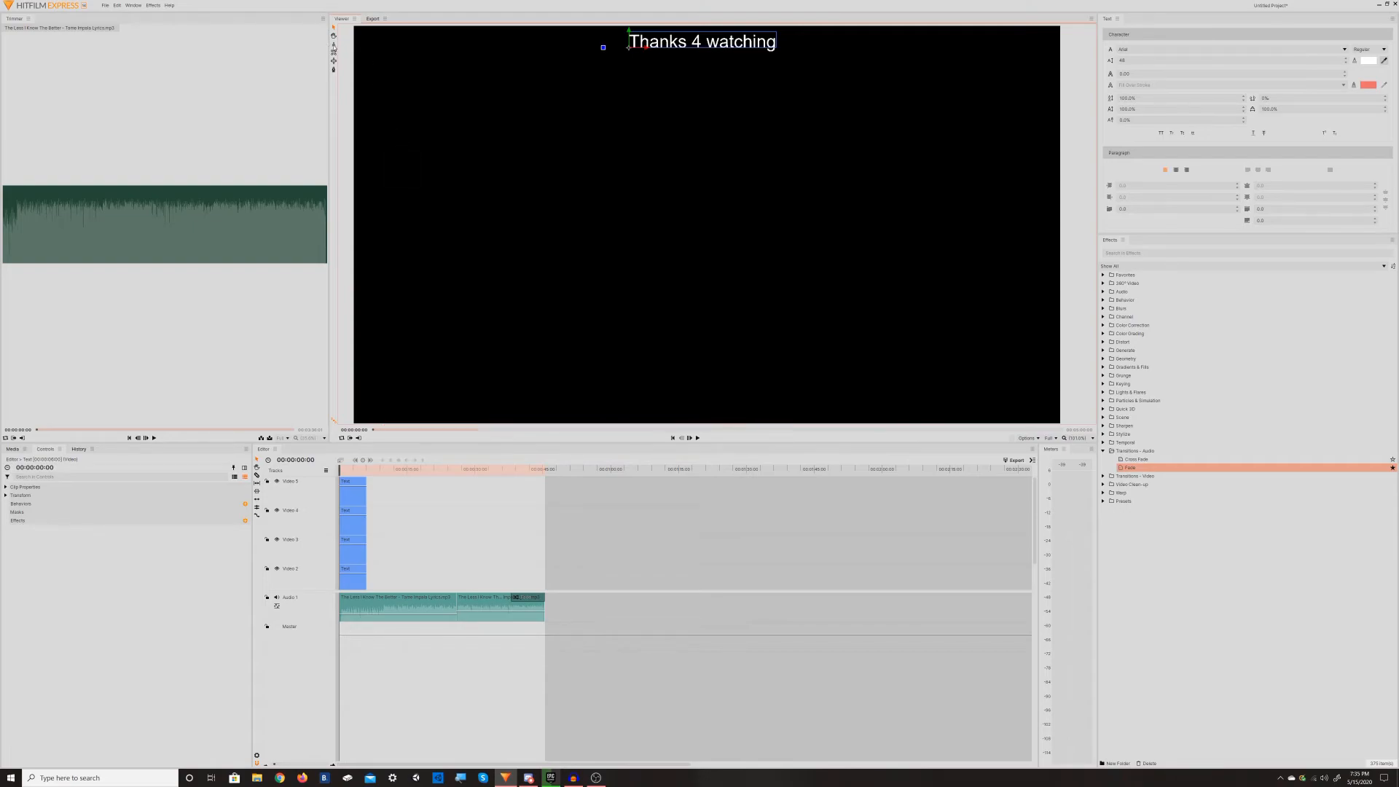
{"action": "left_click", "coordinate": [335, 46]}
{"action": "left_click", "coordinate": [775, 42]}
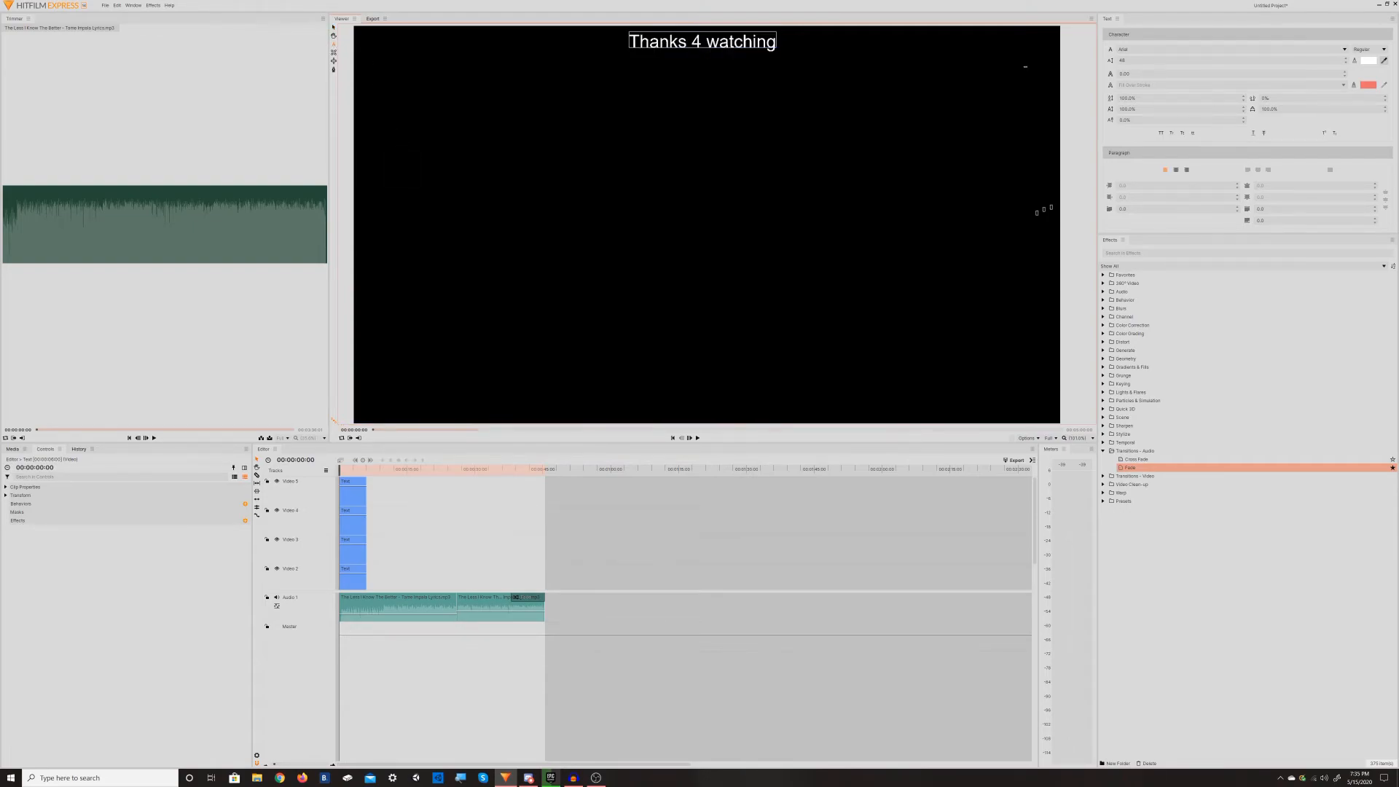
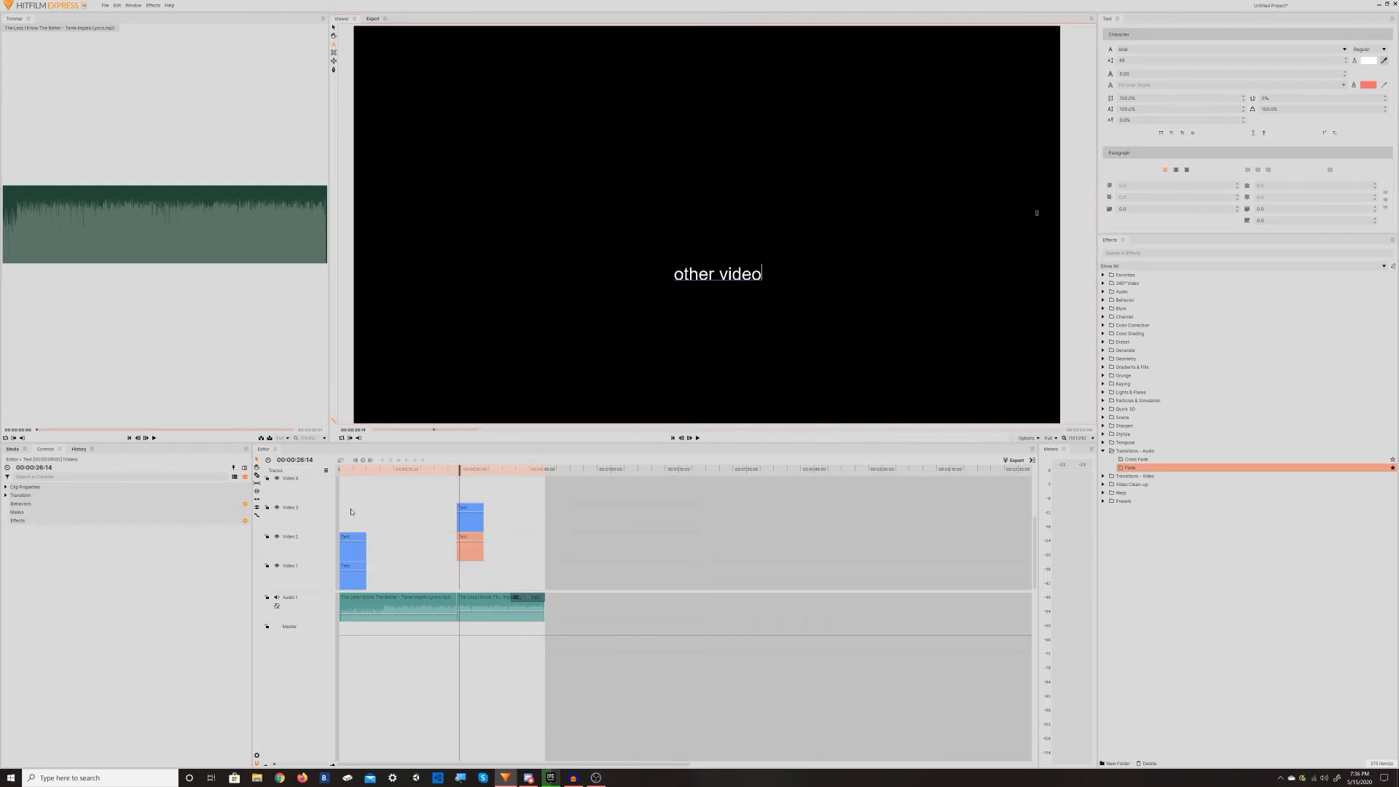
Step: Remove the two text clips at the timeline's start and move the remaining two down onto video tracks 1 and 2
{"action": "left_click", "coordinate": [343, 550]}
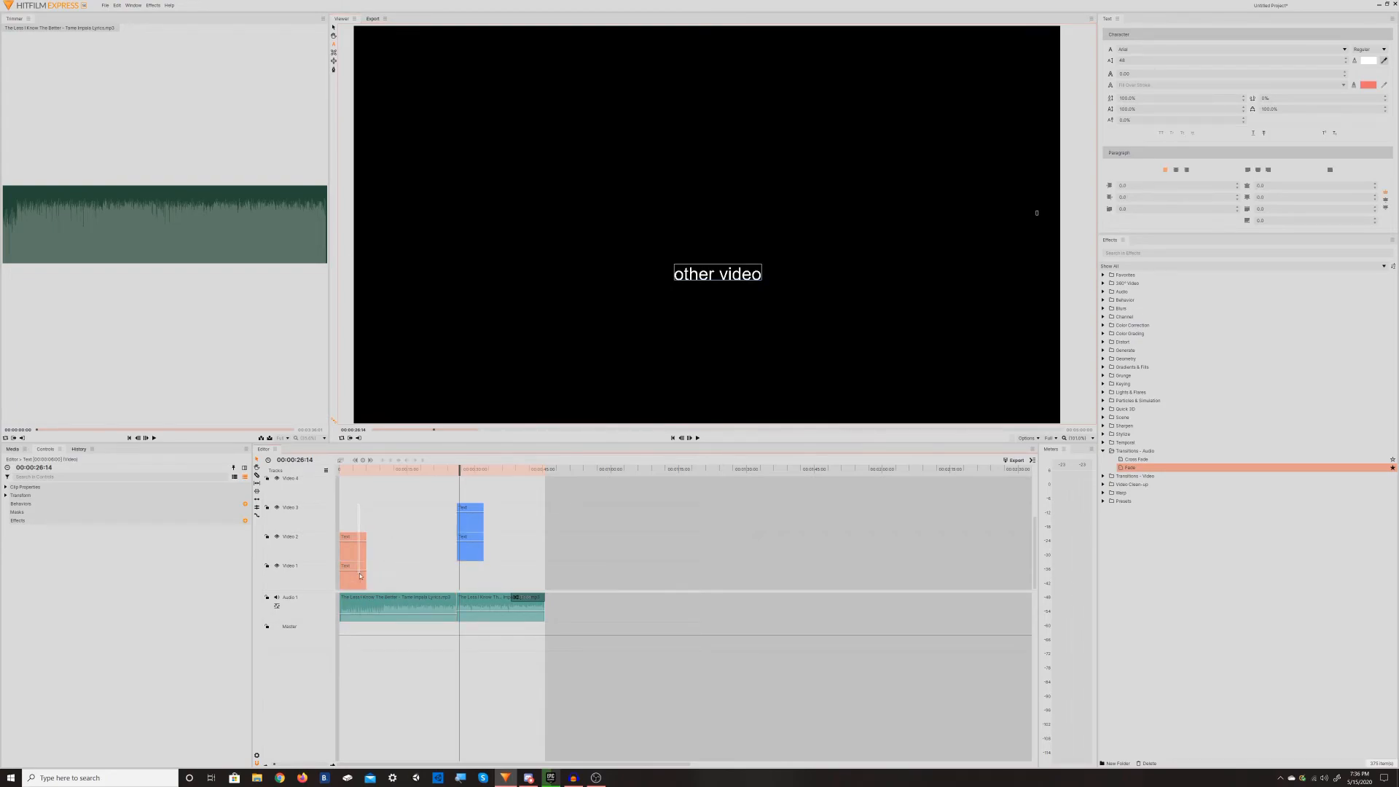
{"action": "right_click", "coordinate": [365, 578]}
{"action": "left_click", "coordinate": [379, 522]}
{"action": "left_click_drag", "start_coordinate": [462, 491], "coordinate": [474, 576]}
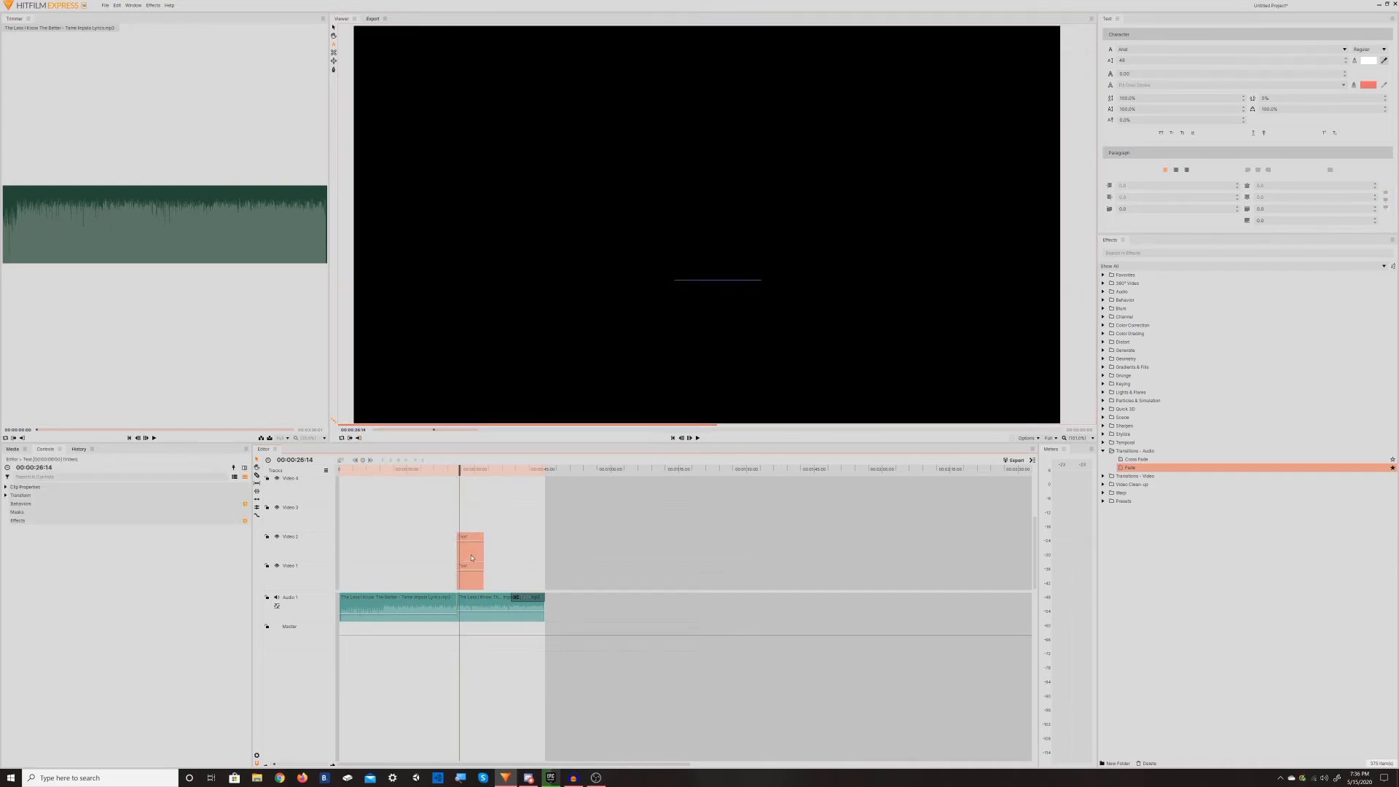
Step: Shift the text clip on video track 1 so it starts where the text clip on video track 2 ends
{"action": "left_click_drag", "start_coordinate": [457, 471], "coordinate": [462, 471]}
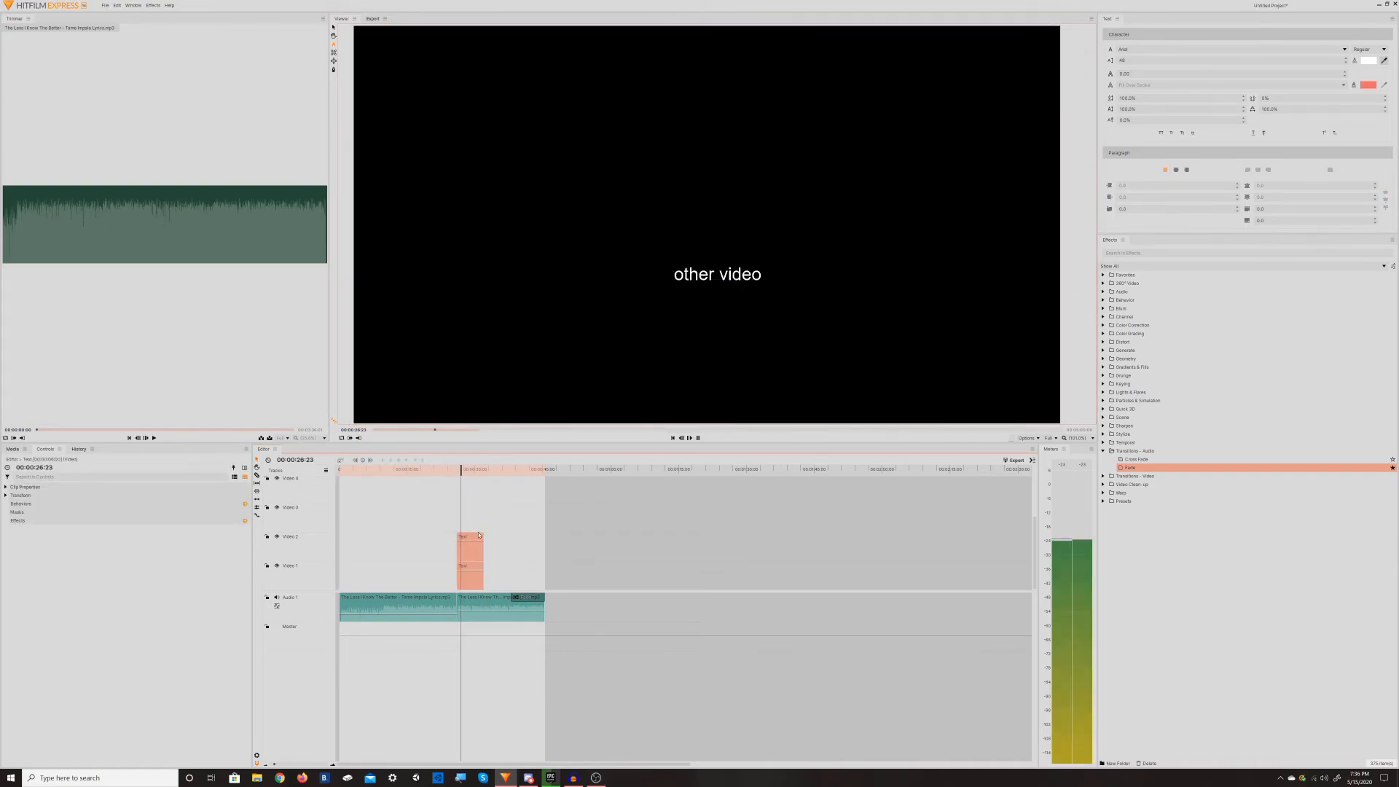
{"action": "left_click", "coordinate": [471, 545]}
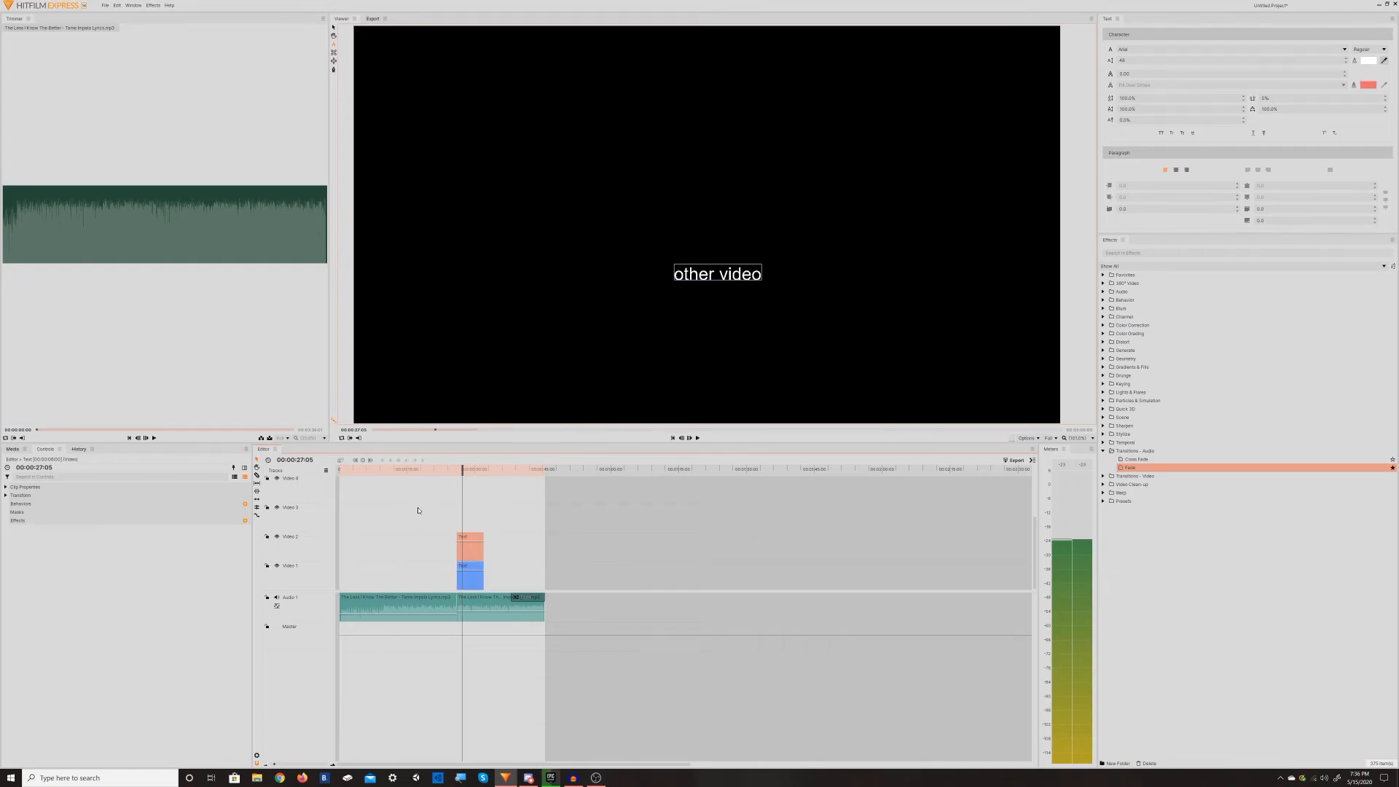
{"action": "left_click", "coordinate": [479, 571]}
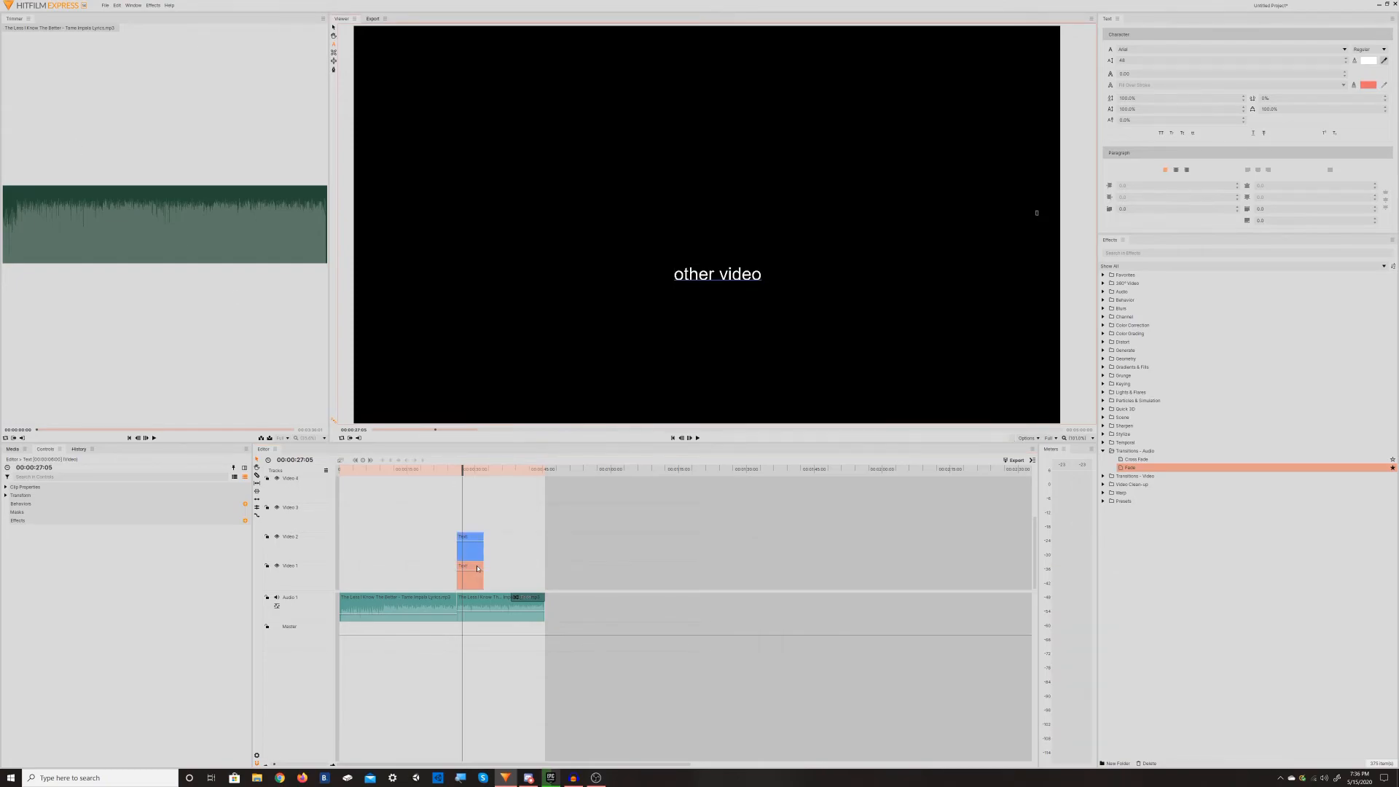
{"action": "left_click_drag", "start_coordinate": [494, 570], "coordinate": [498, 565]}
{"action": "left_click", "coordinate": [475, 551]}
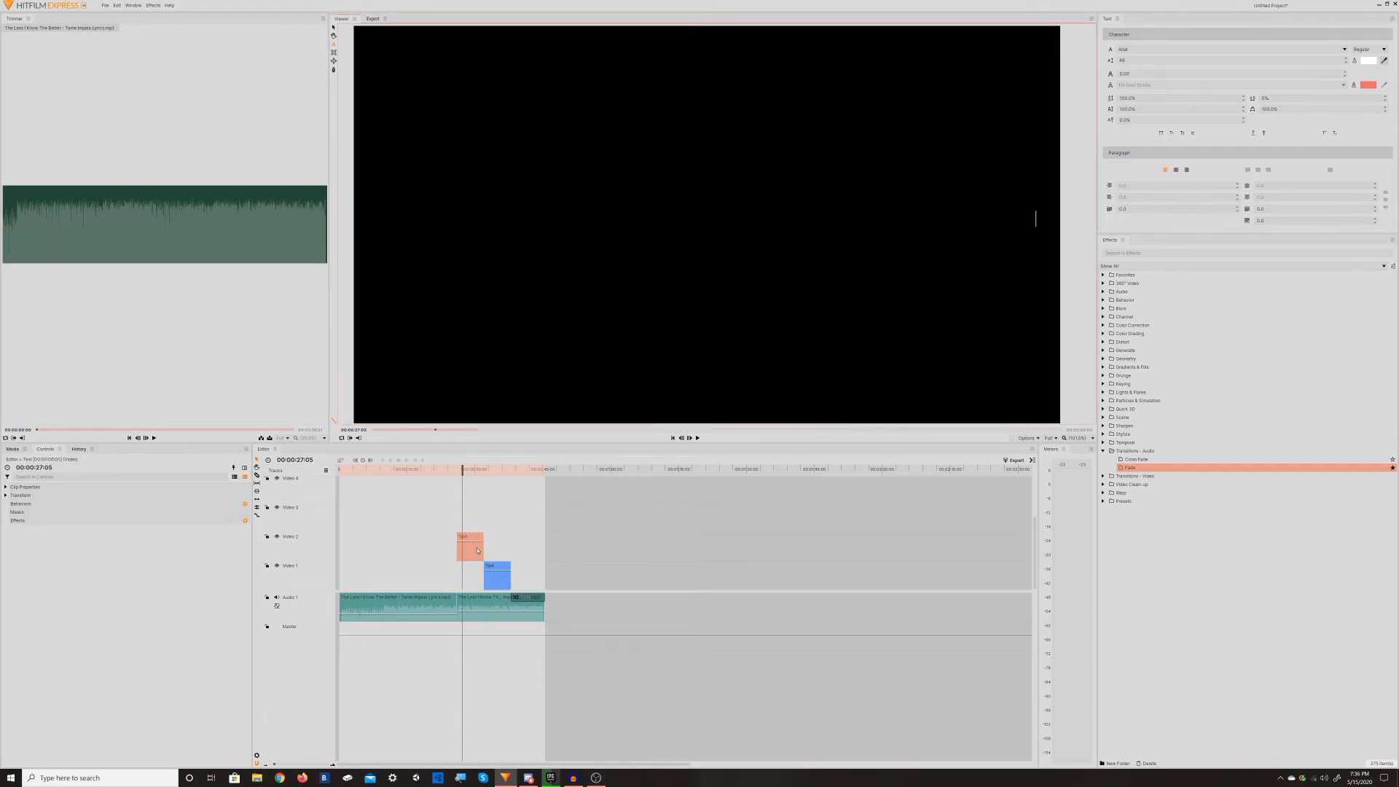
Step: Play the timeline from about 25 seconds into the first text clip to preview it
{"action": "left_click", "coordinate": [455, 472]}
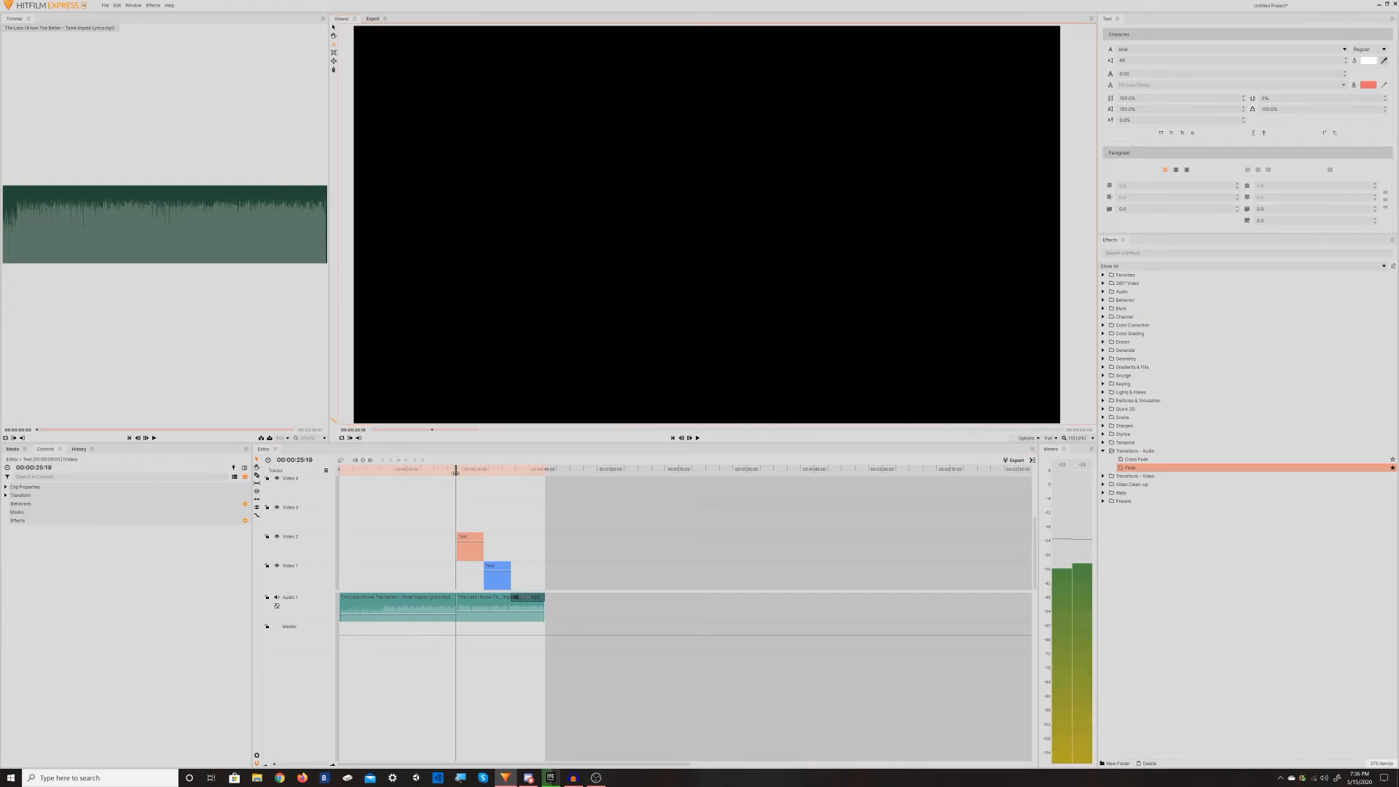
{"action": "left_click", "coordinate": [697, 438]}
{"action": "left_click", "coordinate": [697, 438]}
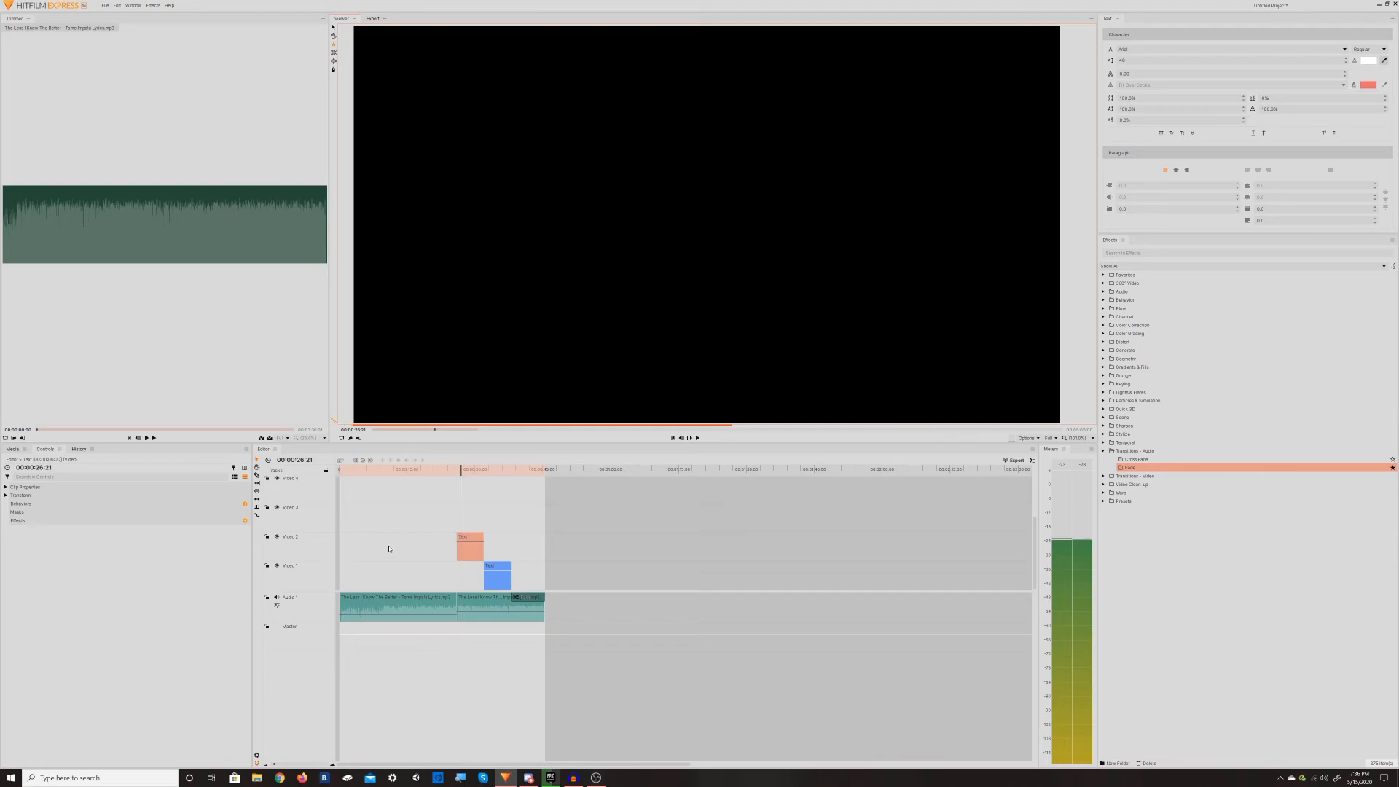
Step: Remove both remaining text clips from video tracks 1 and 2
{"action": "left_click", "coordinate": [509, 578], "text": "ctrl"}
{"action": "right_click", "coordinate": [494, 581]}
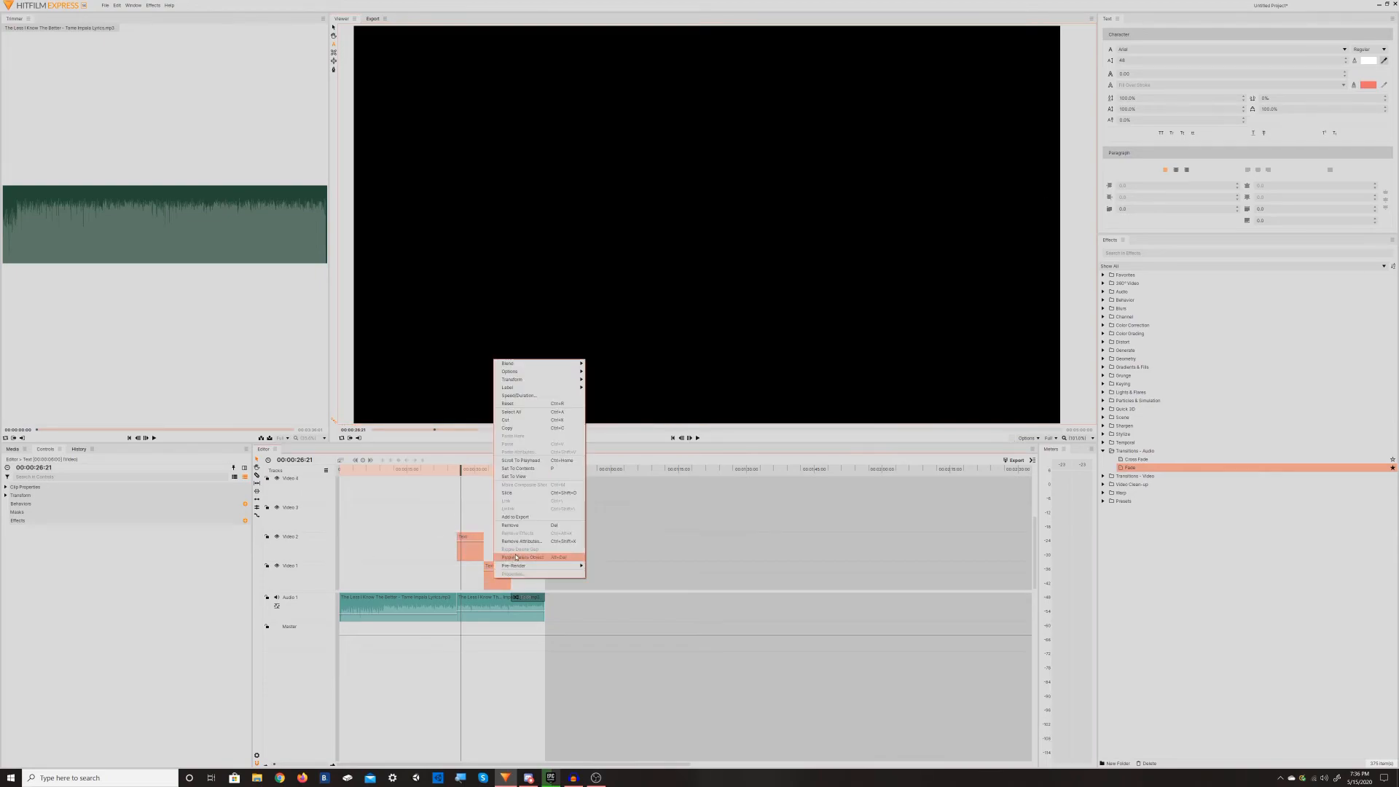
{"action": "left_click", "coordinate": [503, 528]}
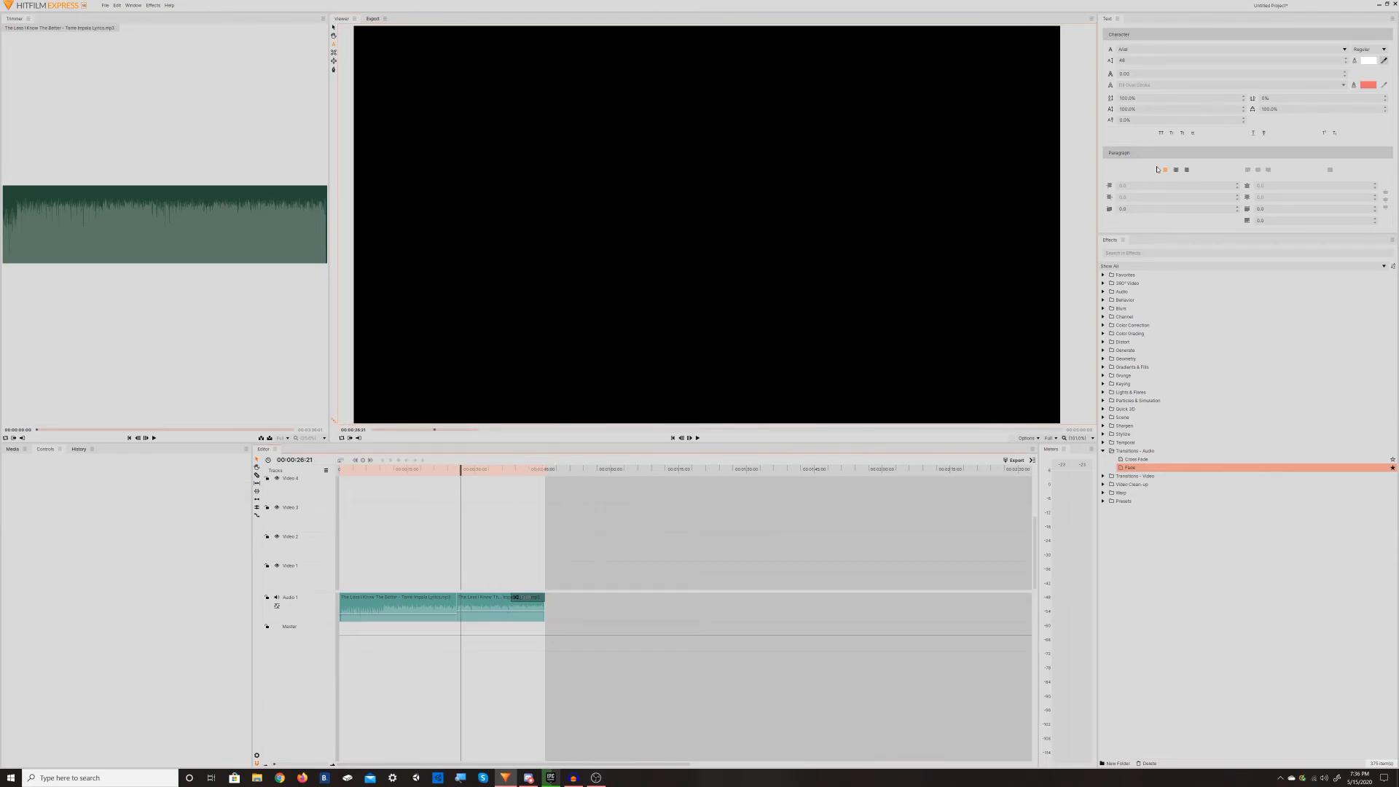
Step: Add the text "thx 4 watching" at the playhead and position it at the top centre of the frame
{"action": "left_click", "coordinate": [686, 201]}
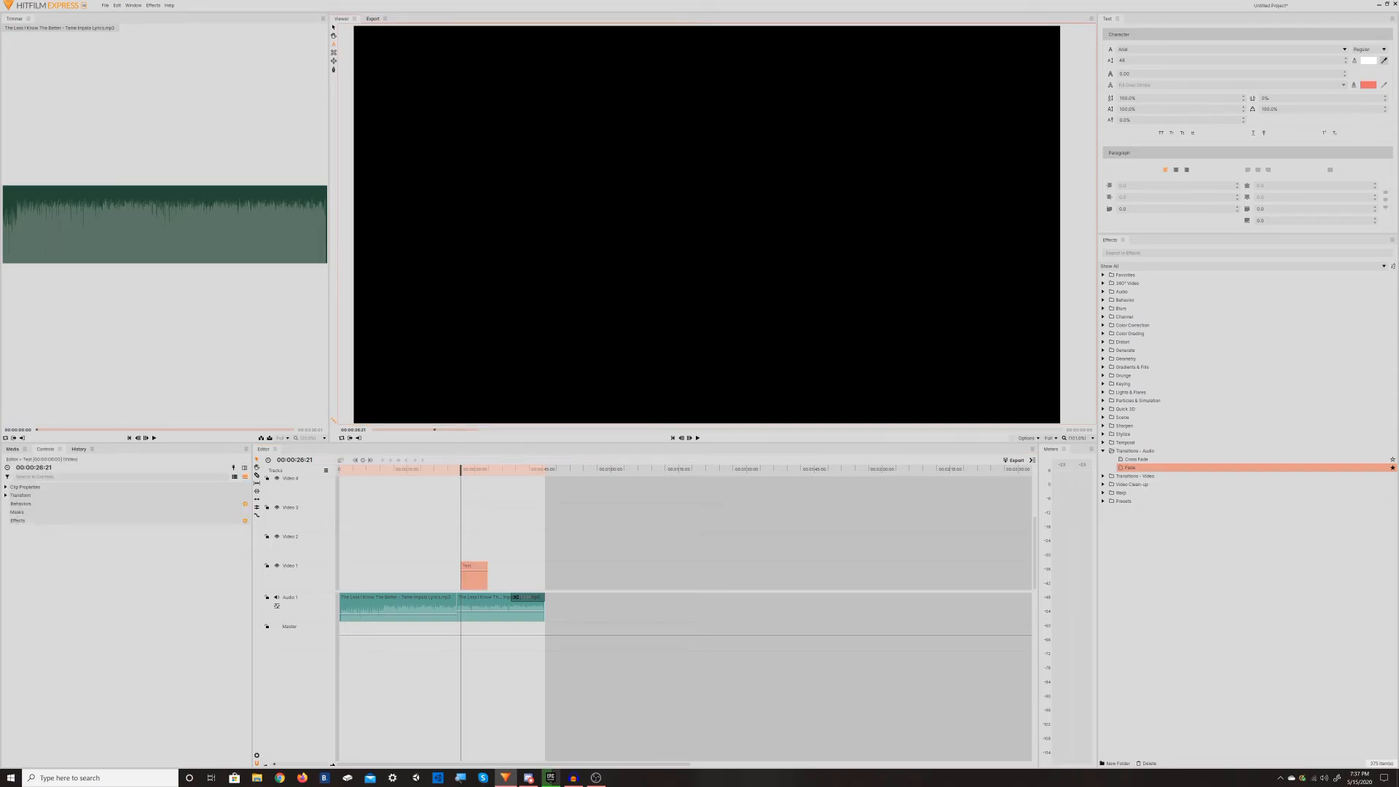
{"action": "type", "text": "thx "}
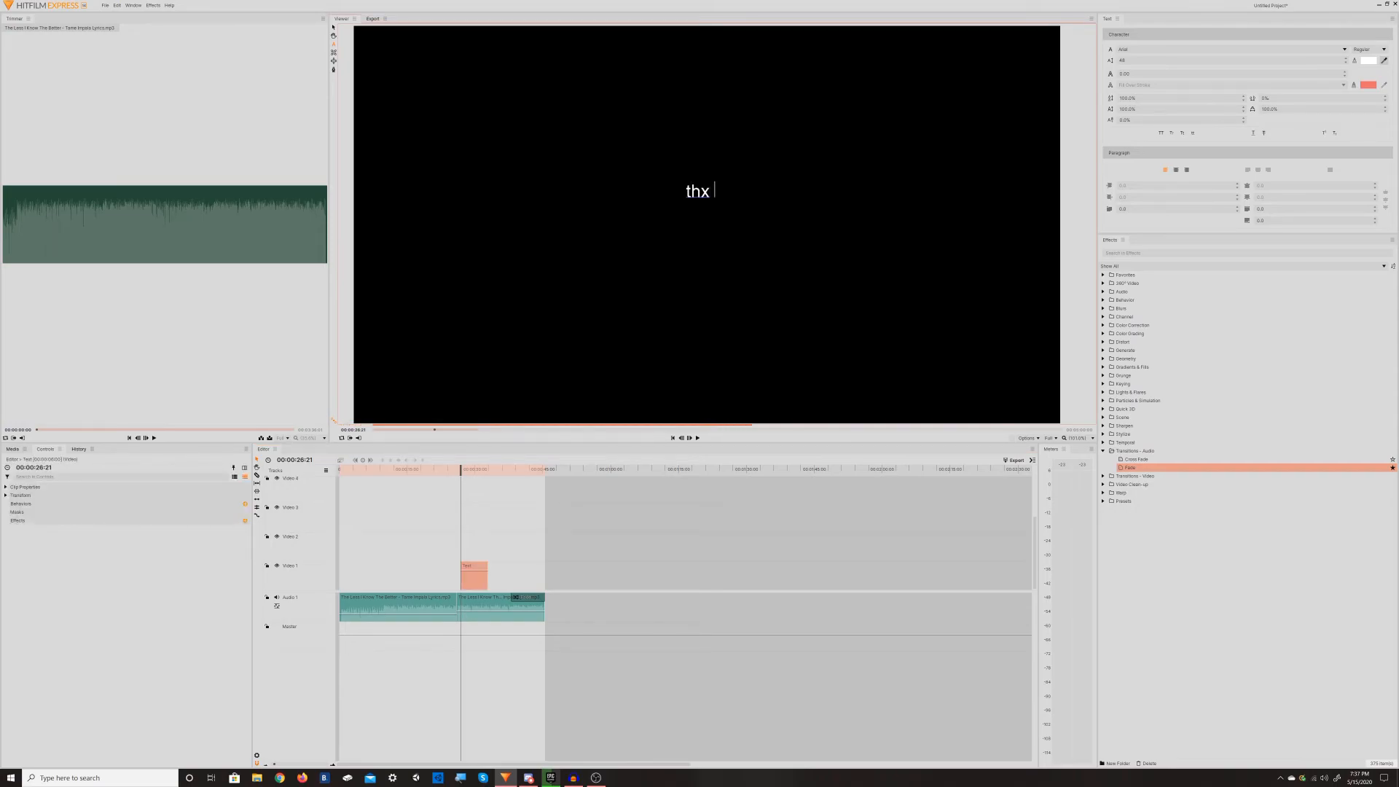
{"action": "type", "text": "4 w"}
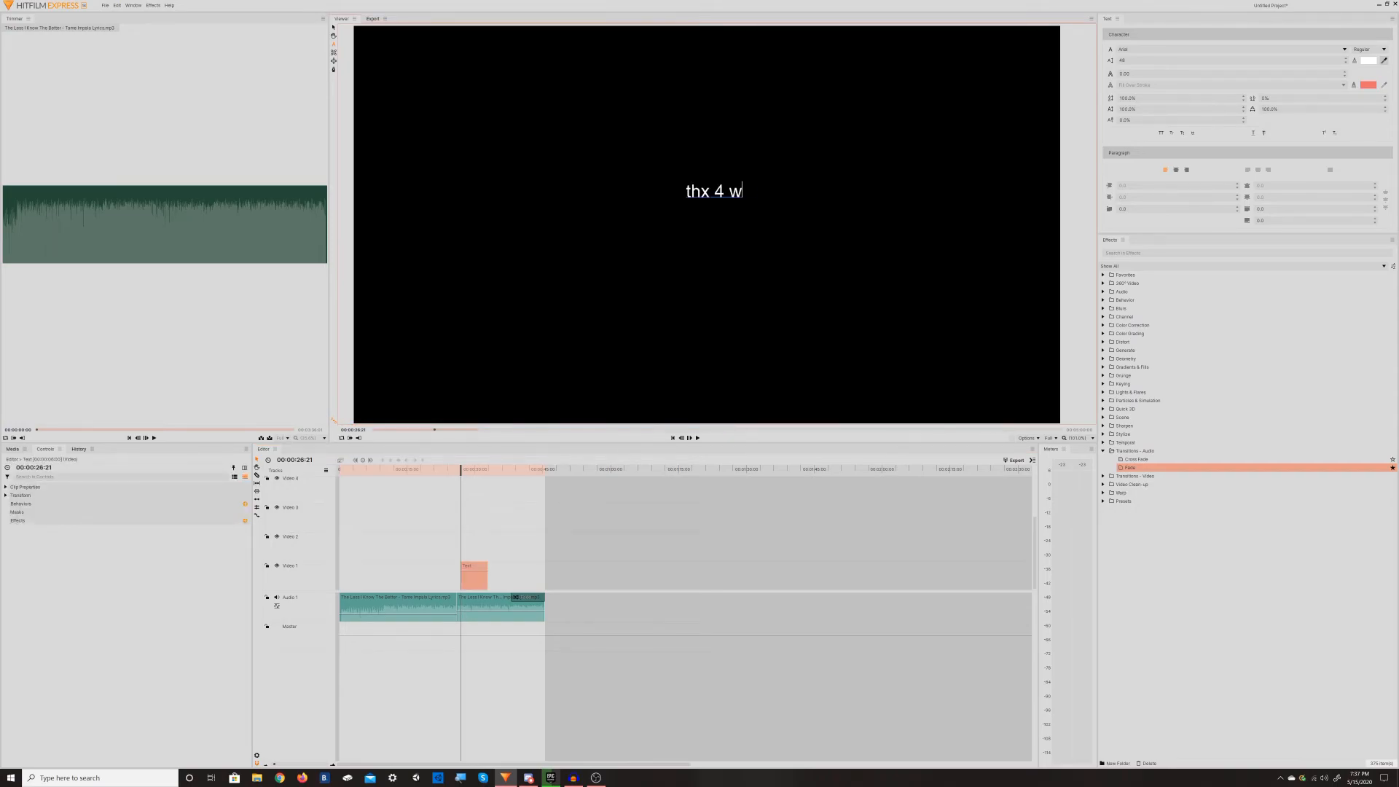
{"action": "type", "text": "atching"}
{"action": "left_click", "coordinate": [334, 26]}
{"action": "left_click_drag", "start_coordinate": [718, 191], "coordinate": [686, 41]}
Step: Add a second text reading "vid u should watch" and position it at the bottom centre of the frame
{"action": "left_click", "coordinate": [334, 45]}
{"action": "left_click", "coordinate": [656, 76]}
{"action": "left_click", "coordinate": [668, 164]}
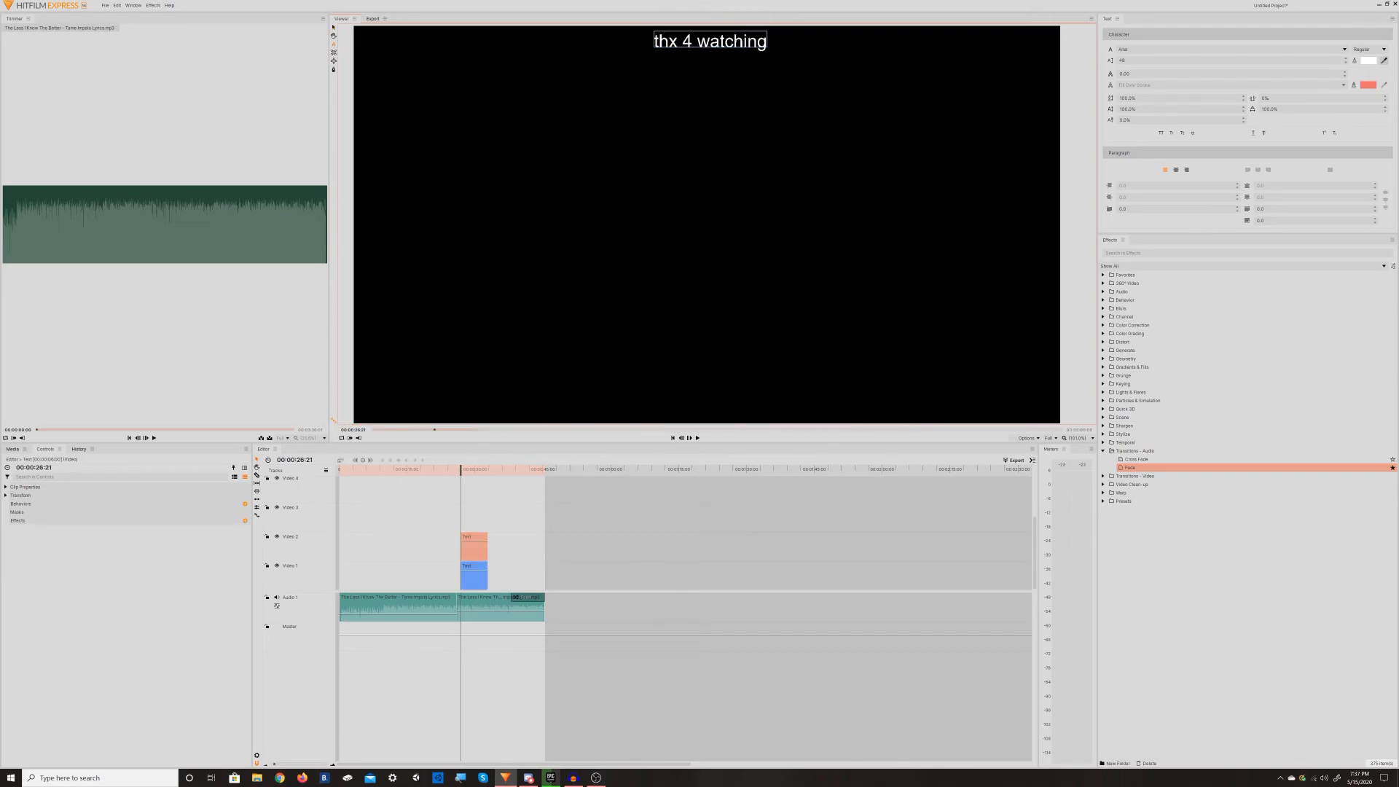
{"action": "type", "text": "vid u "}
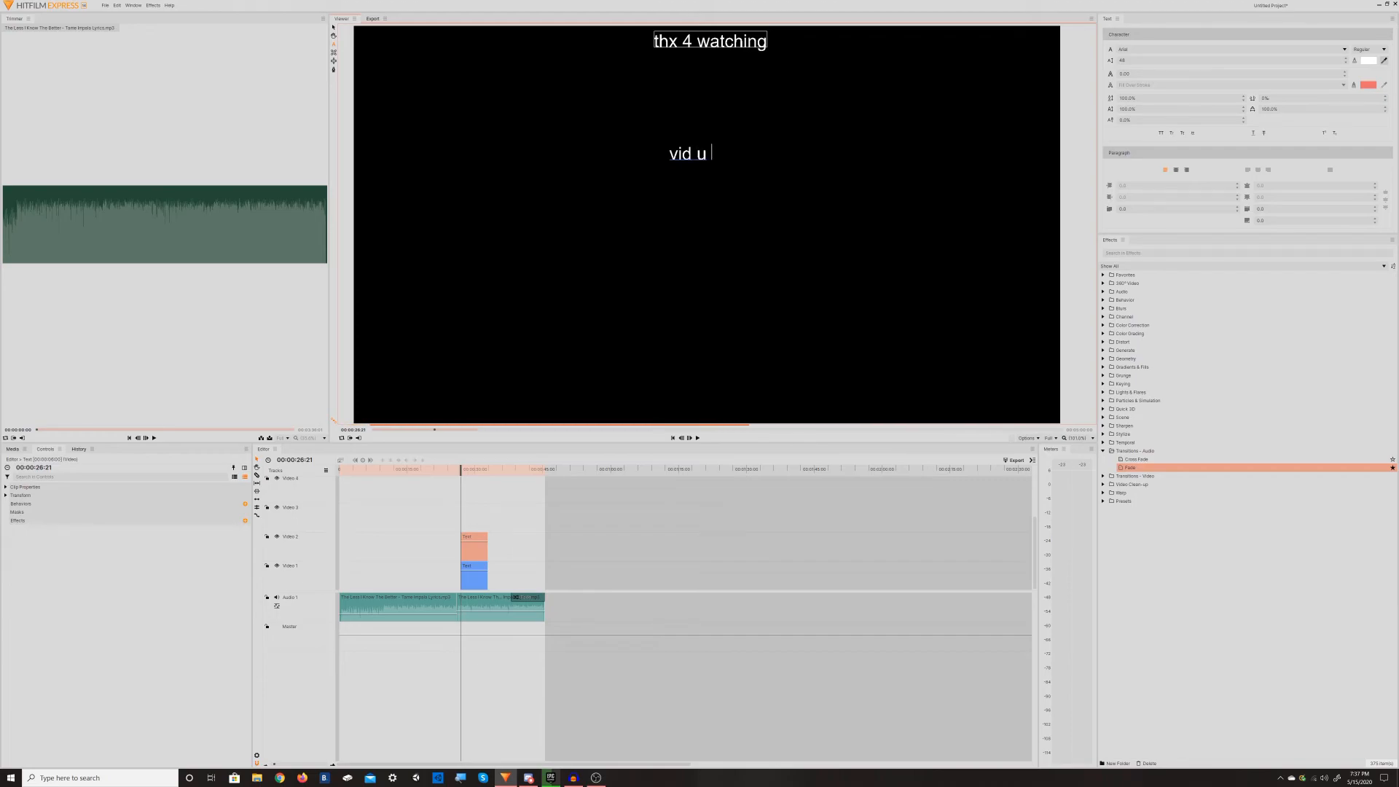
{"action": "type", "text": "should"}
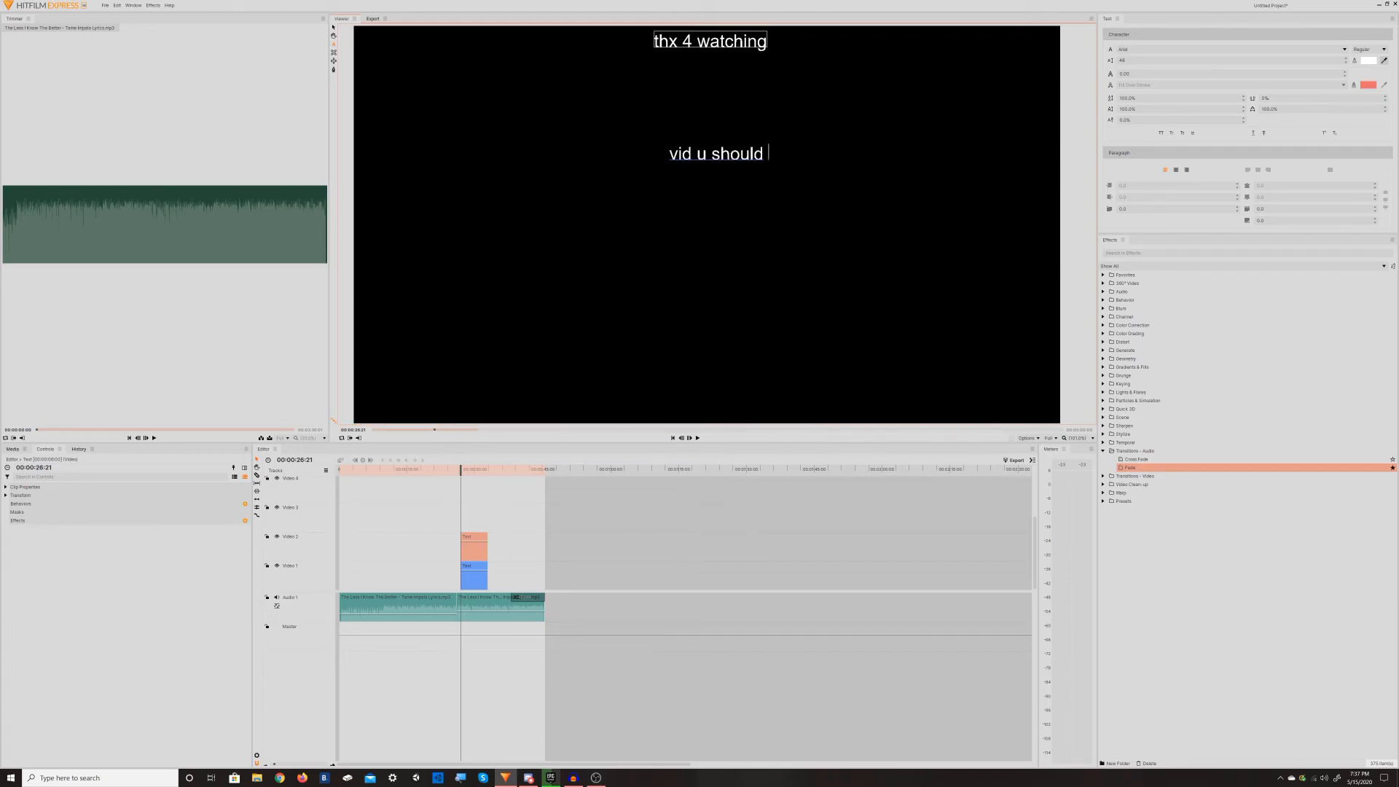
{"action": "type", "text": " watch"}
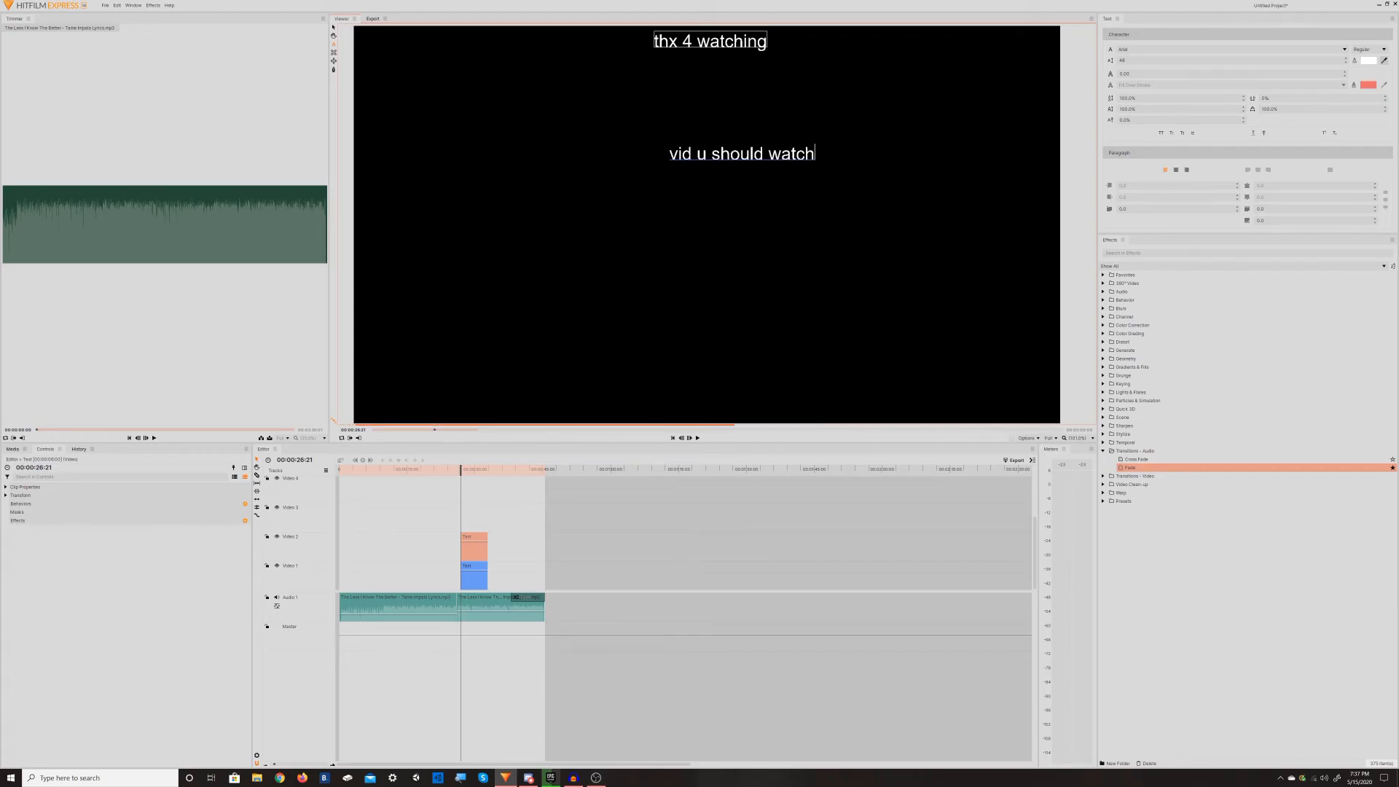
{"action": "left_click", "coordinate": [334, 27]}
{"action": "left_click", "coordinate": [681, 162]}
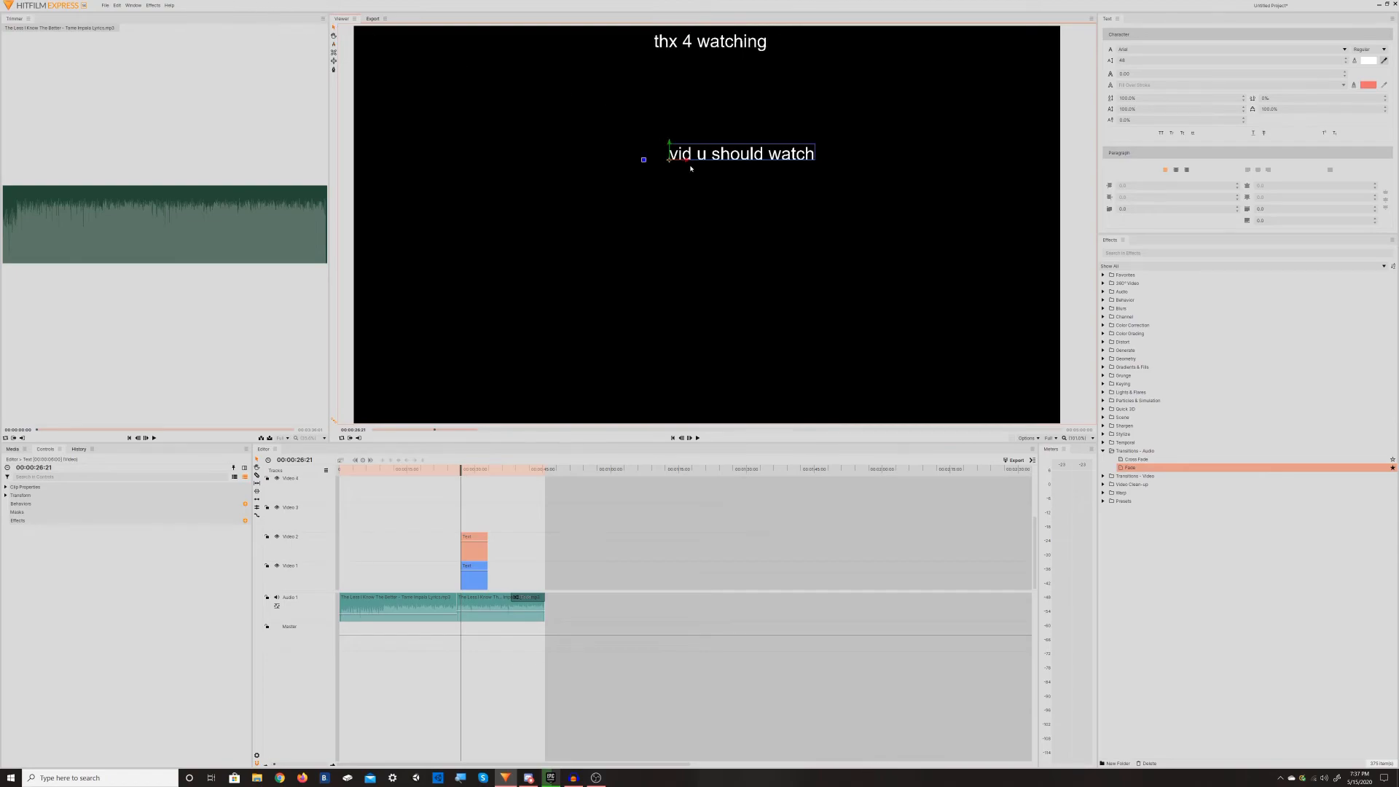
{"action": "left_click_drag", "start_coordinate": [680, 163], "coordinate": [696, 398]}
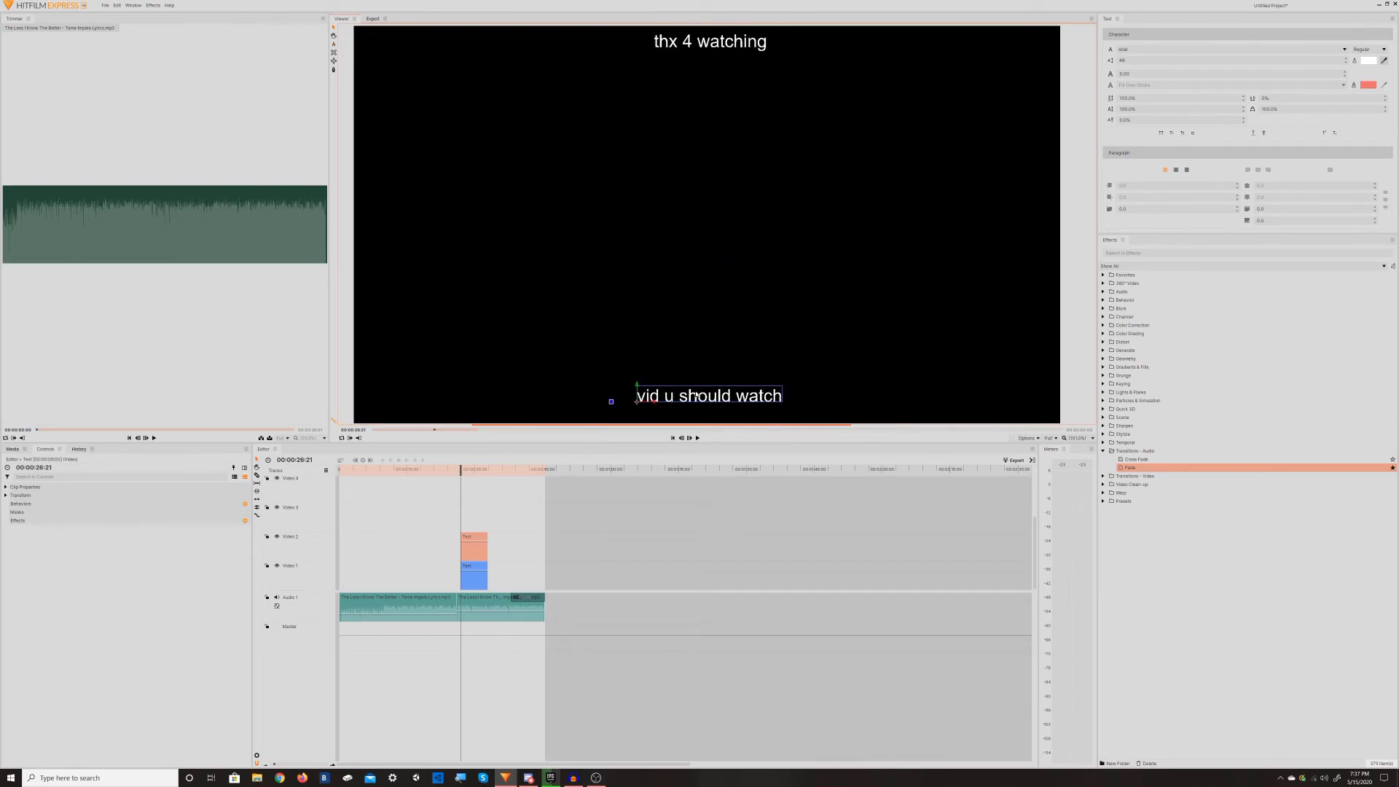
Step: Add a third text reading "sub2mee" and position it in the upper-left area of the frame
{"action": "left_click", "coordinate": [333, 44]}
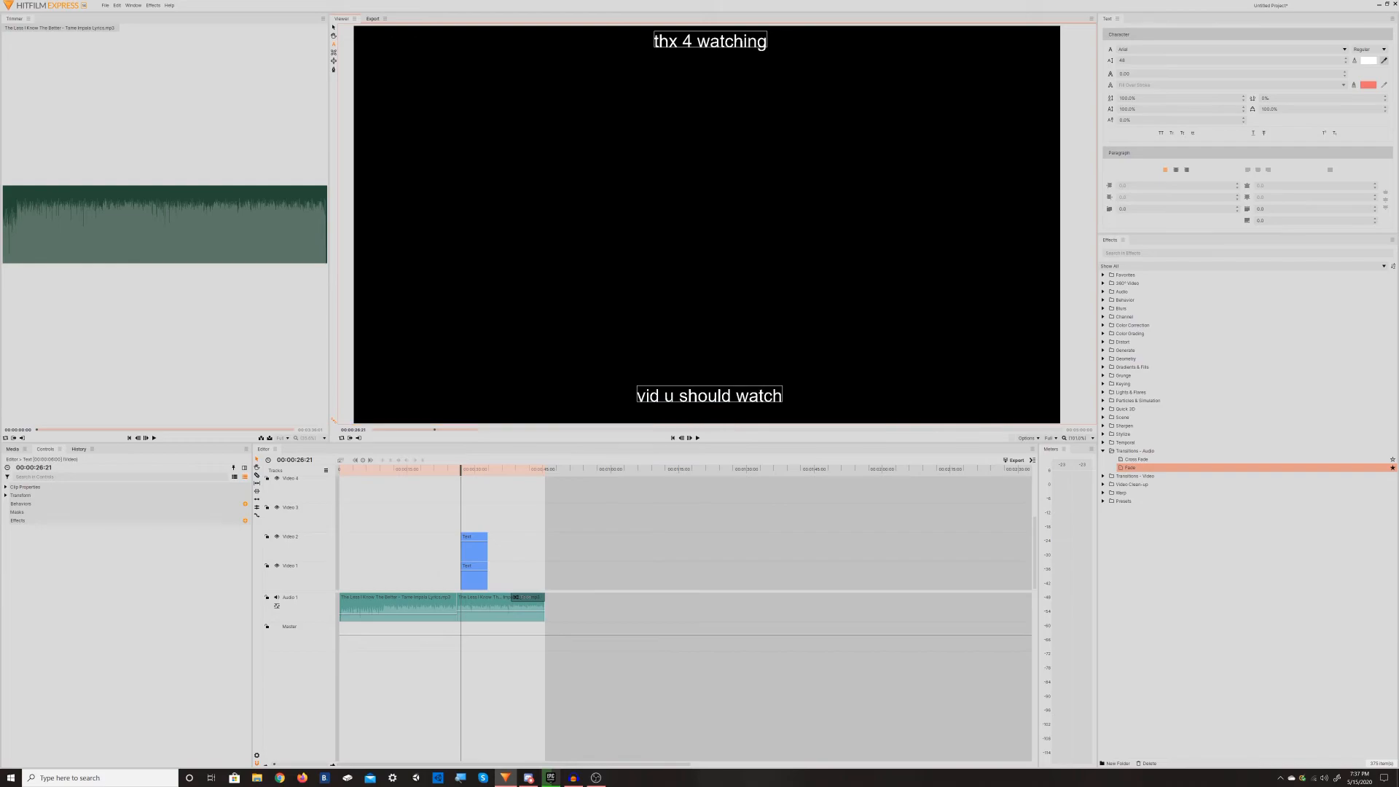
{"action": "left_click", "coordinate": [620, 158]}
{"action": "type", "text": "sub"}
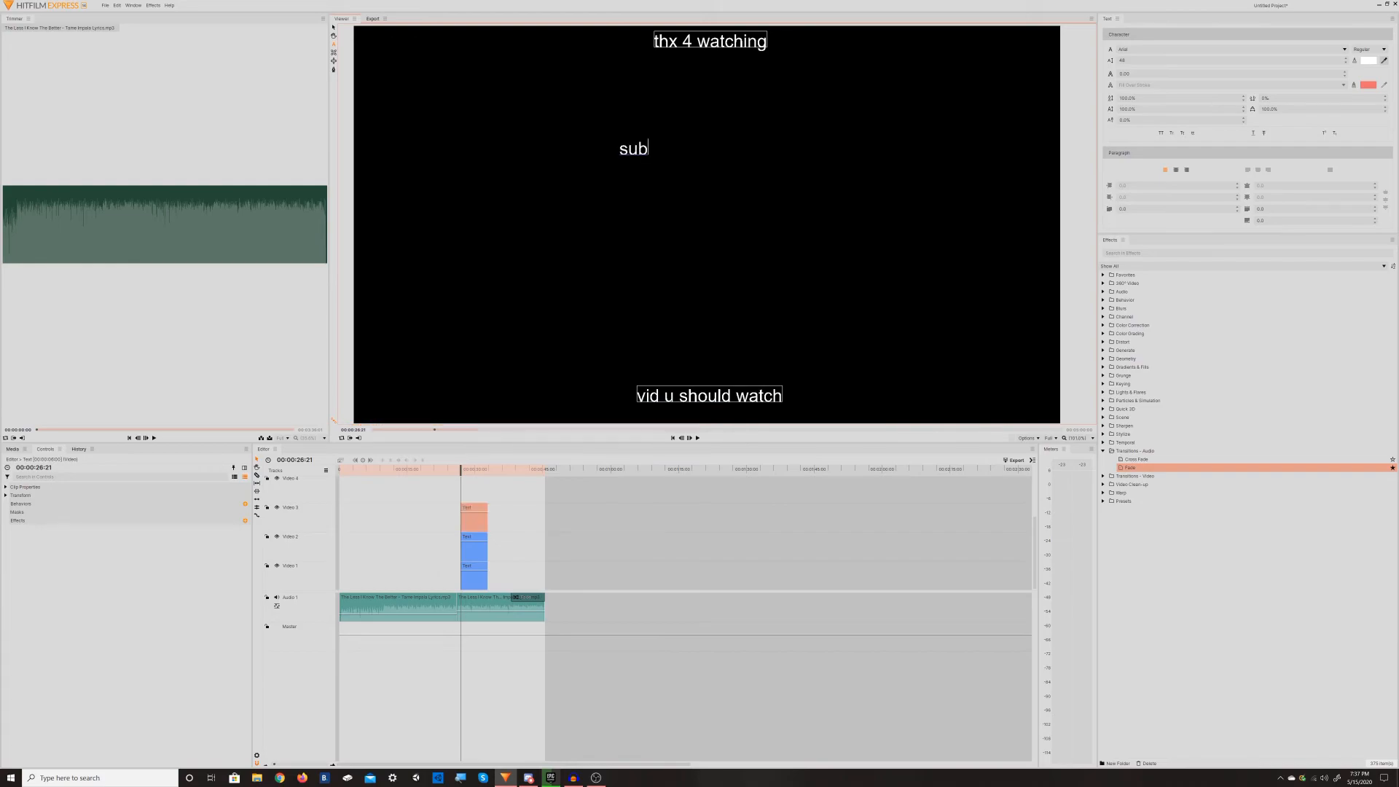
{"action": "type", "text": "2 mee"}
{"action": "left_click", "coordinate": [663, 148]}
{"action": "key", "text": "BackSpace"}
{"action": "key", "text": "Escape"}
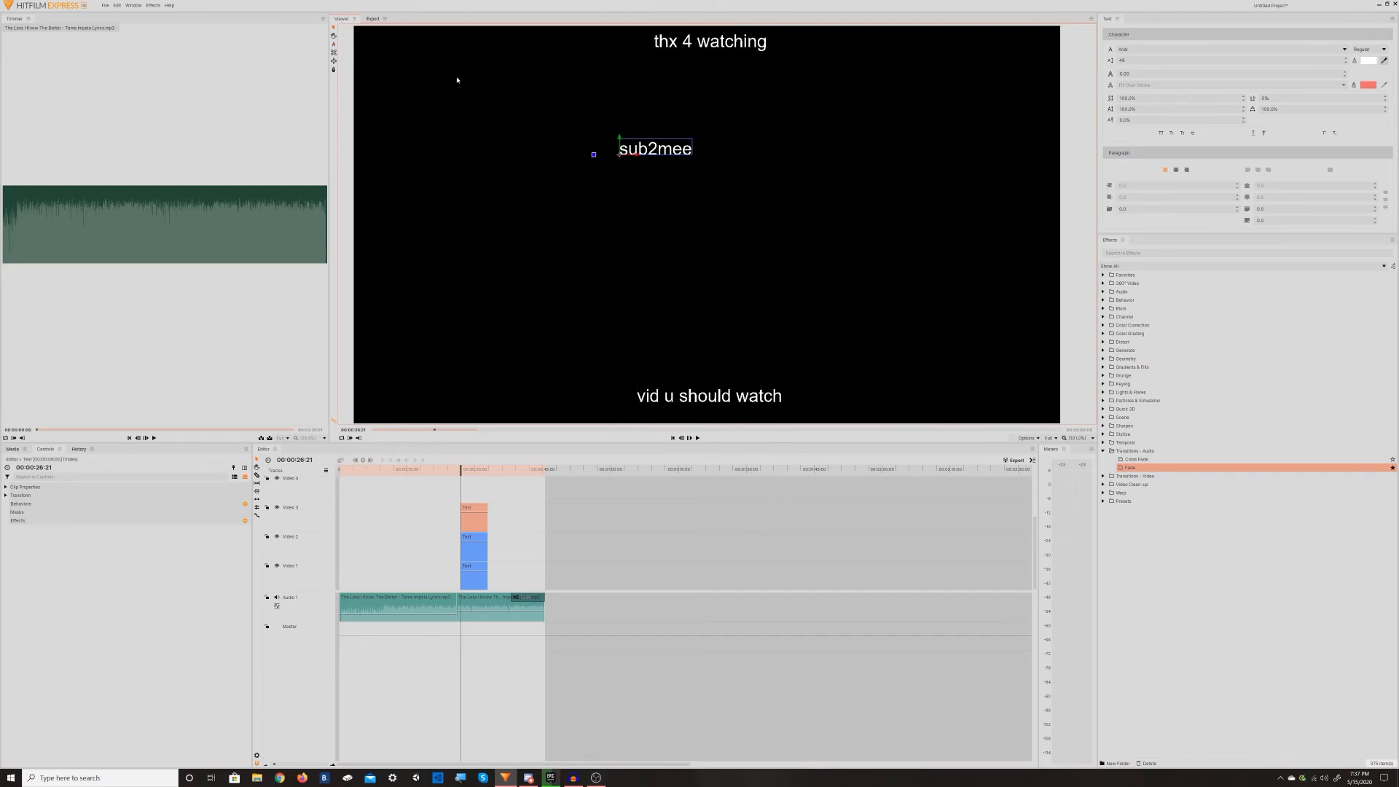
{"action": "left_click_drag", "start_coordinate": [600, 157], "coordinate": [404, 93]}
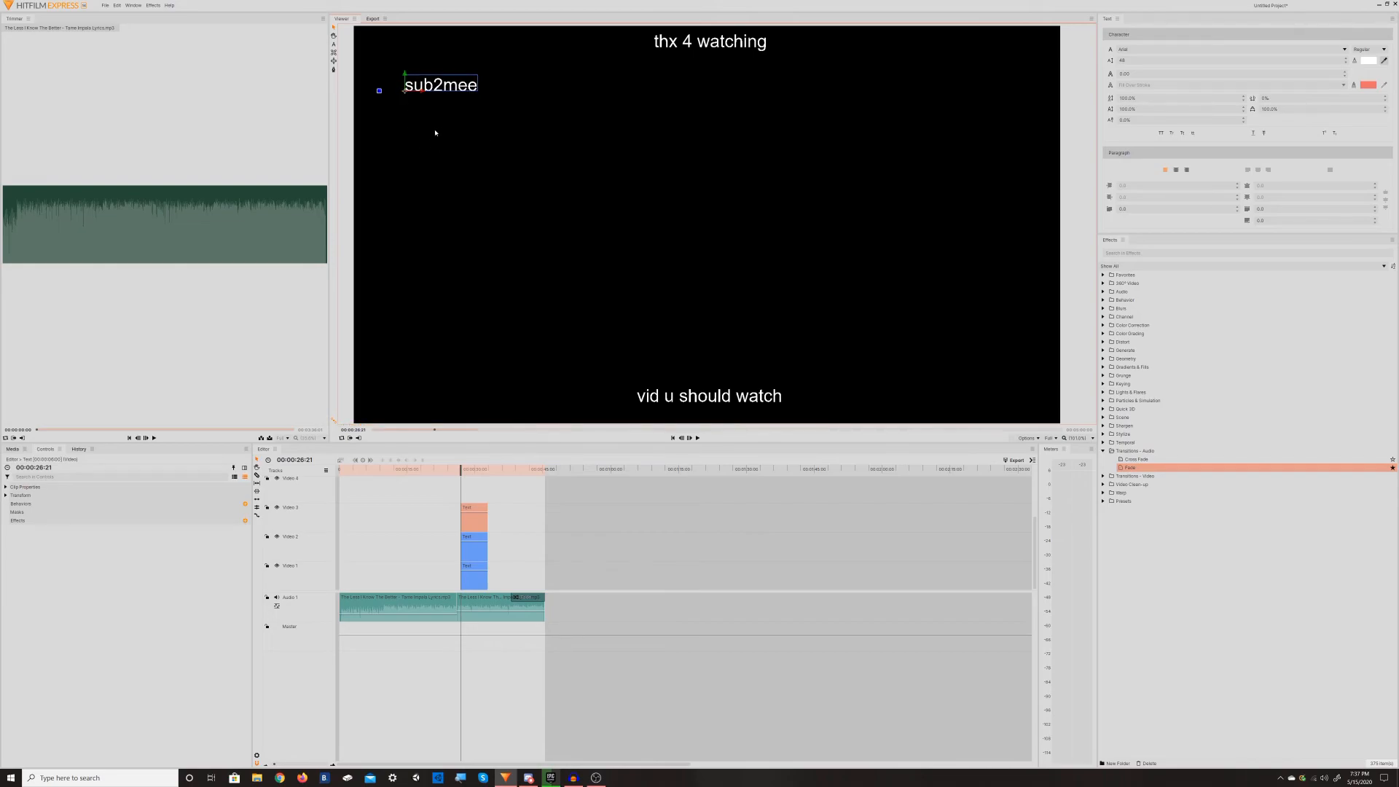
{"action": "left_click_drag", "start_coordinate": [406, 93], "coordinate": [403, 94]}
Step: Extend the three text clips to just before the song's end and set the timeline's out point at the song's end
{"action": "key", "text": "space"}
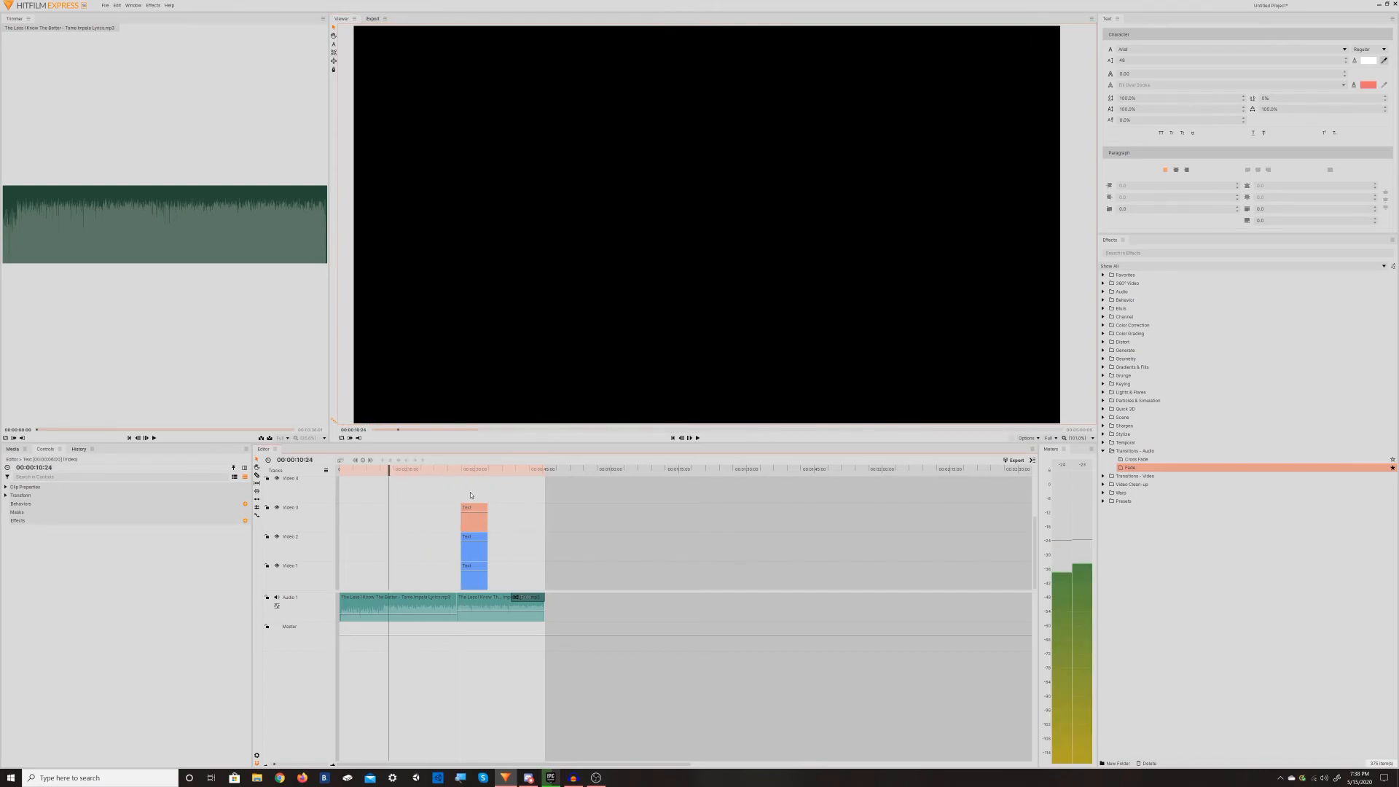
{"action": "left_click_drag", "start_coordinate": [470, 495], "coordinate": [484, 571]}
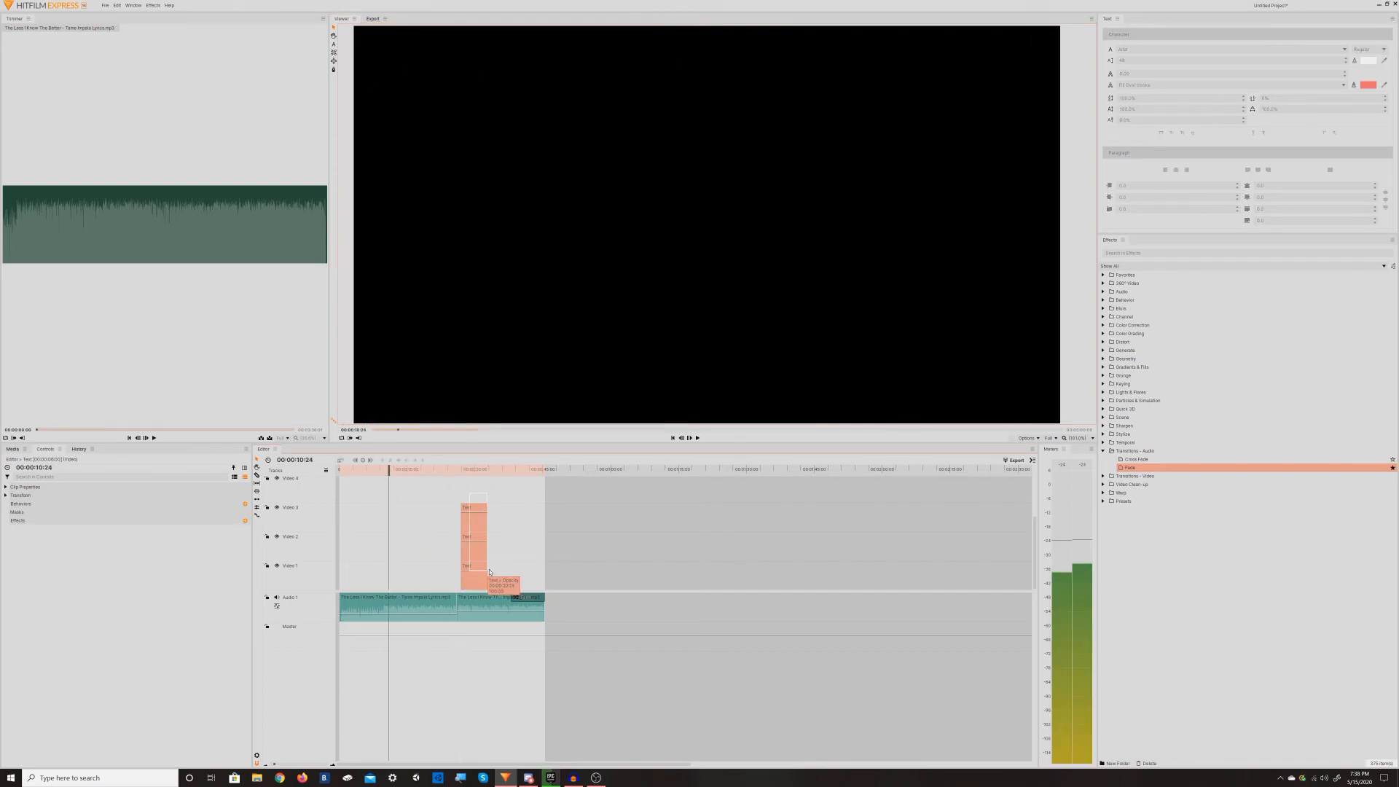
{"action": "left_click", "coordinate": [447, 513]}
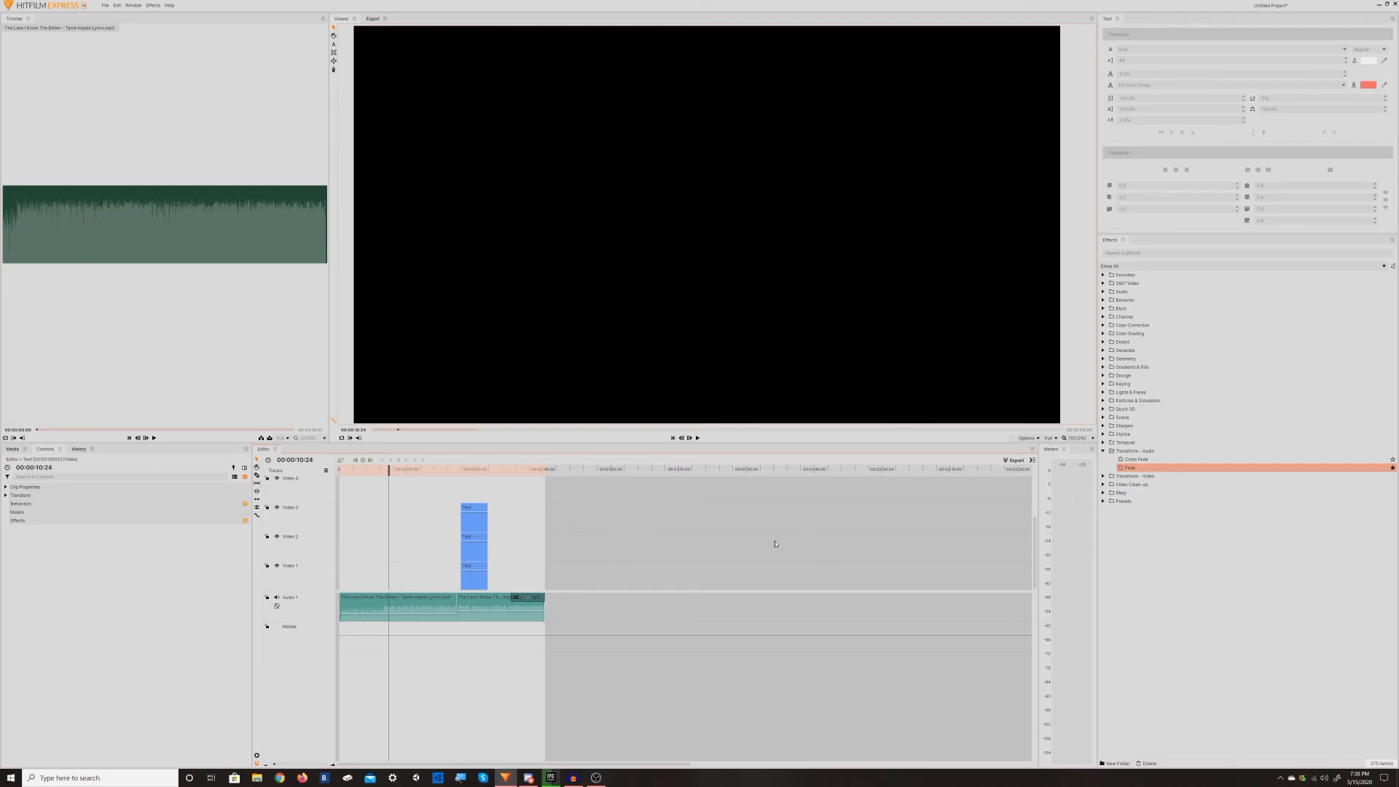
{"action": "left_click_drag", "start_coordinate": [488, 511], "coordinate": [544, 511]}
{"action": "left_click_drag", "start_coordinate": [488, 551], "coordinate": [545, 576]}
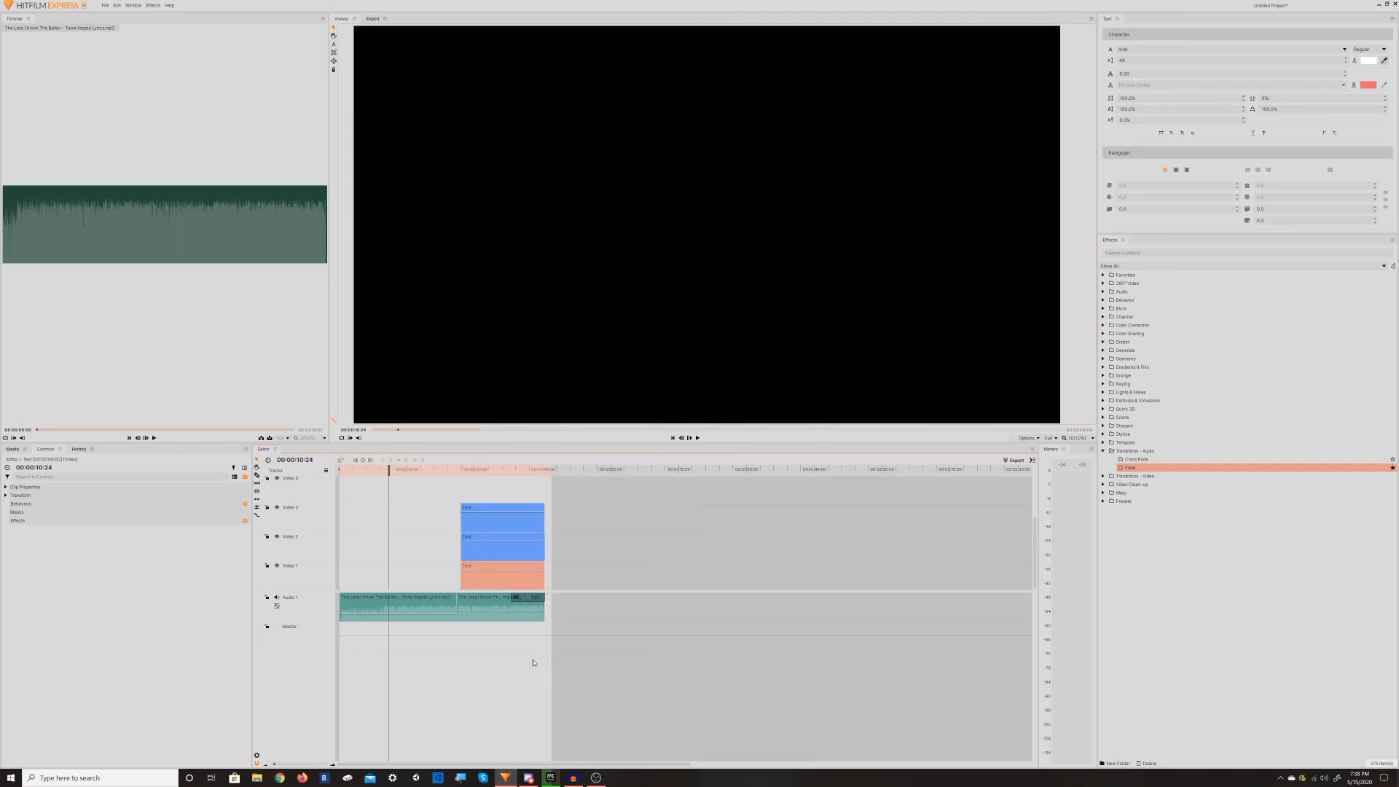
{"action": "left_click_drag", "start_coordinate": [548, 610], "coordinate": [540, 524]}
{"action": "left_click", "coordinate": [503, 580]}
{"action": "left_click_drag", "start_coordinate": [552, 470], "coordinate": [547, 472]}
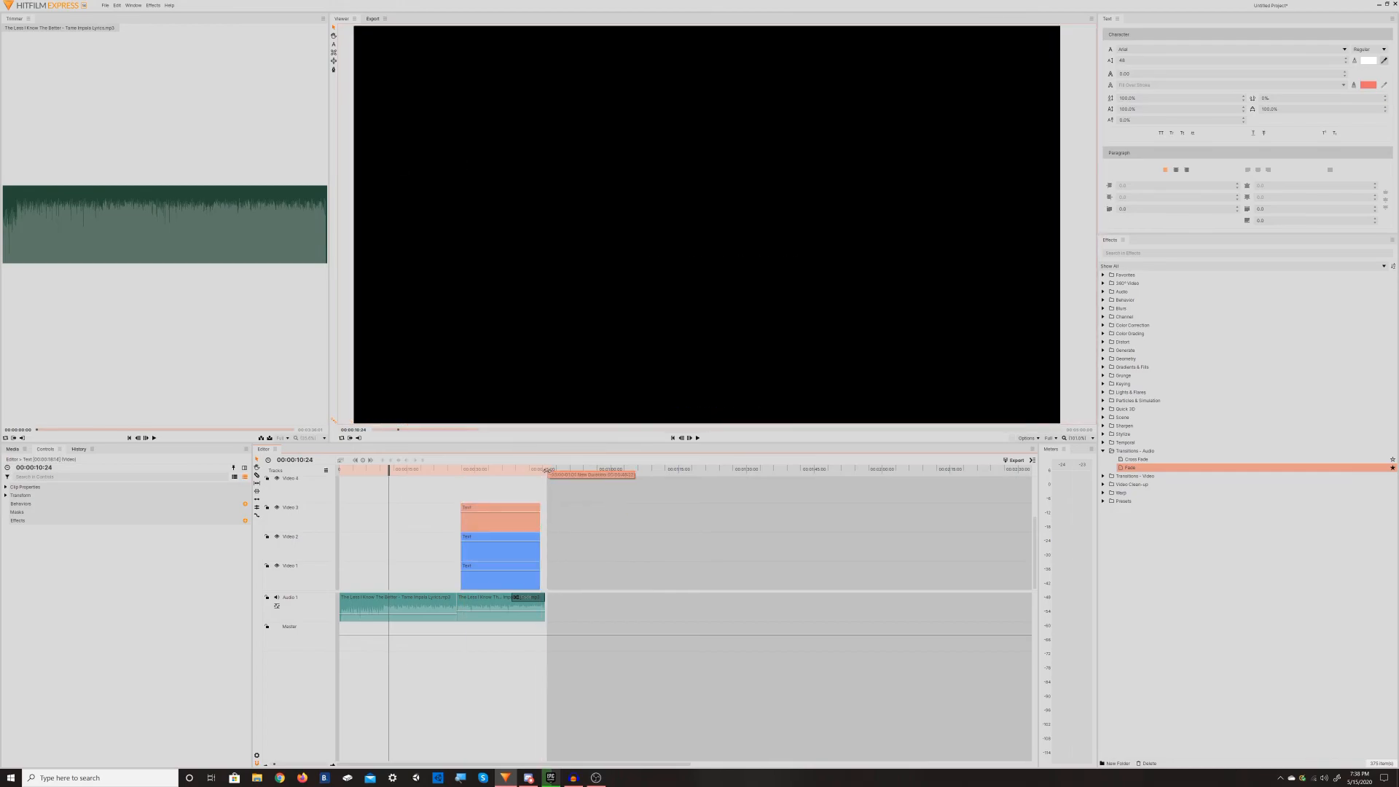
Step: Preview where the texts appear and extend the start of all three text clips back to the cut in the song
{"action": "left_click", "coordinate": [456, 470]}
{"action": "key", "text": "space"}
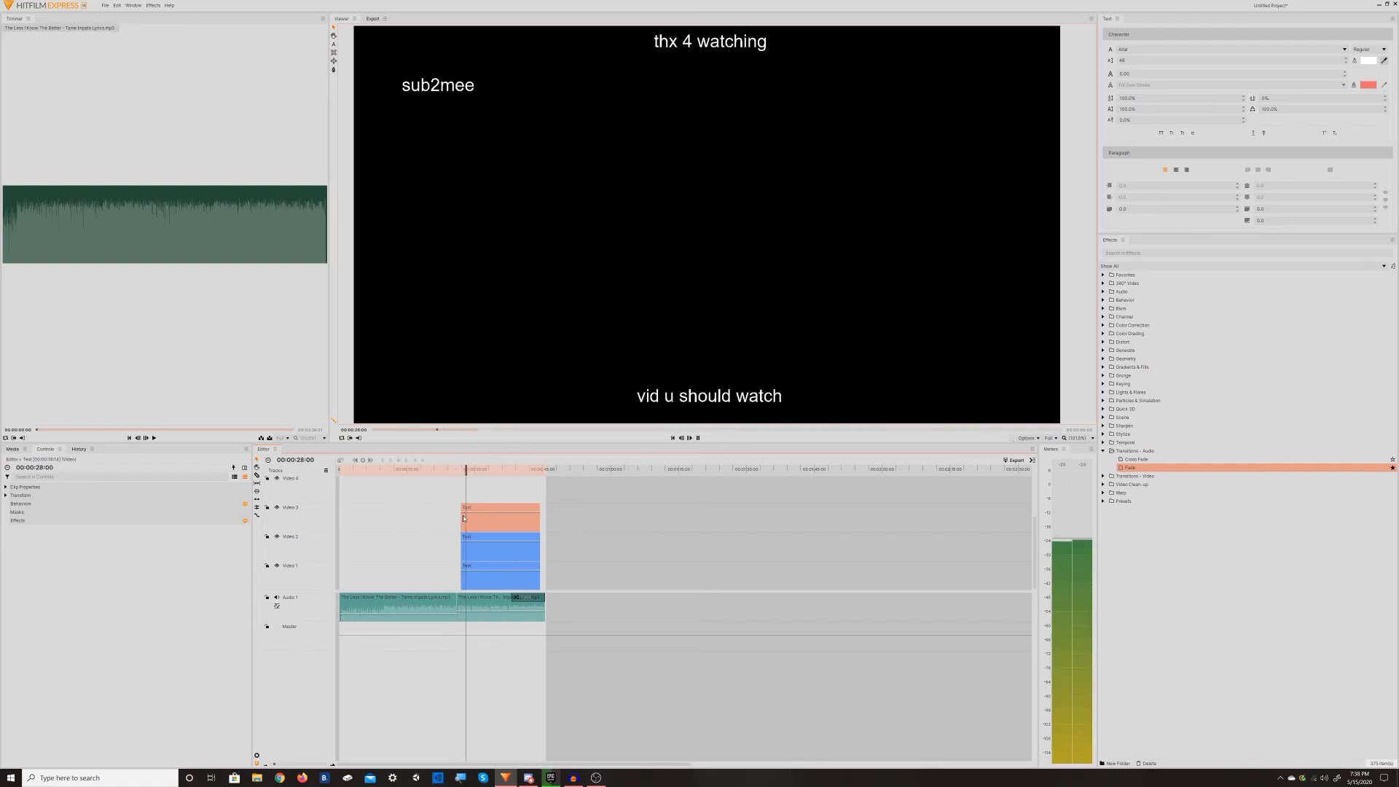
{"action": "key", "text": "space"}
{"action": "left_click_drag", "start_coordinate": [462, 515], "coordinate": [457, 573]}
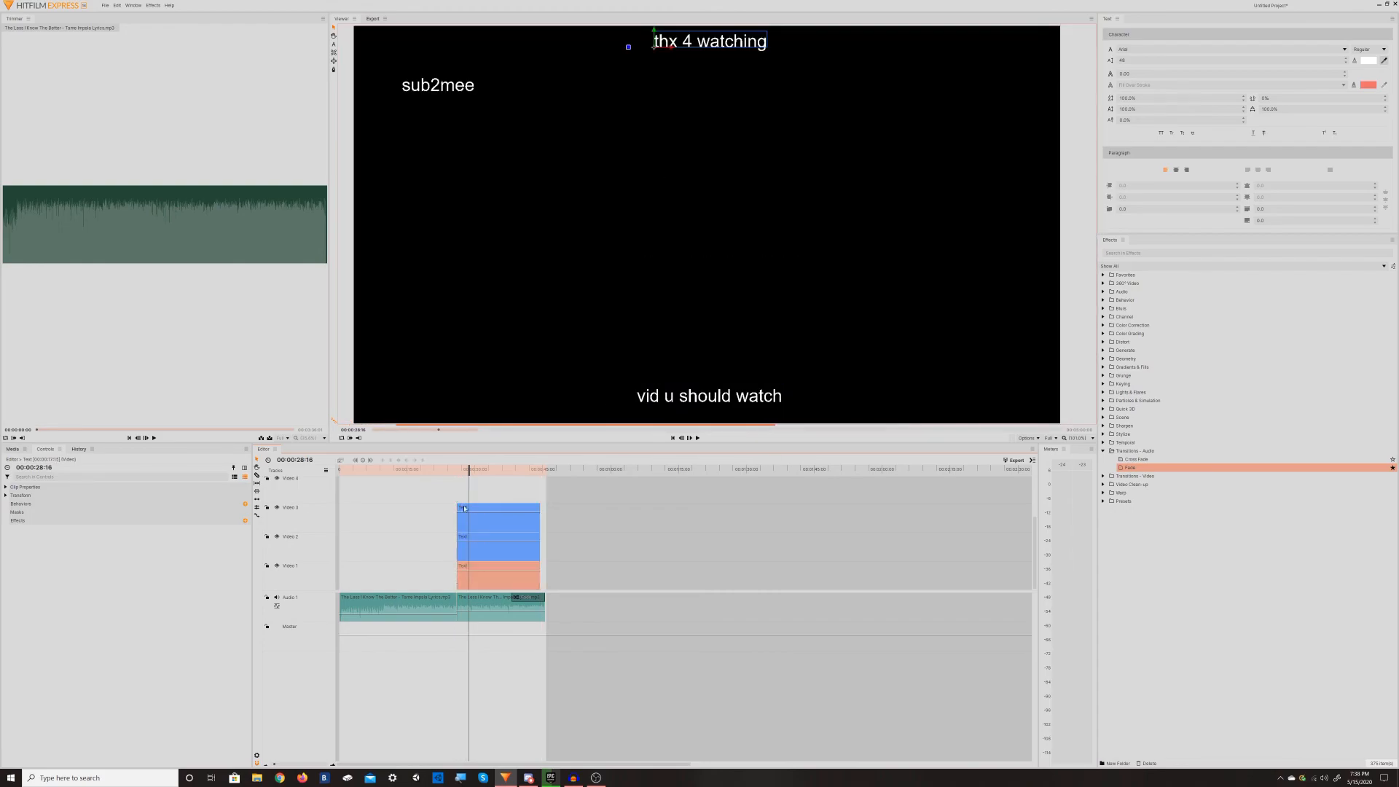
Step: Play the timeline around the start and end of the text clips to check their timing against the song and its fade-out
{"action": "left_click", "coordinate": [442, 470]}
{"action": "key", "text": "space"}
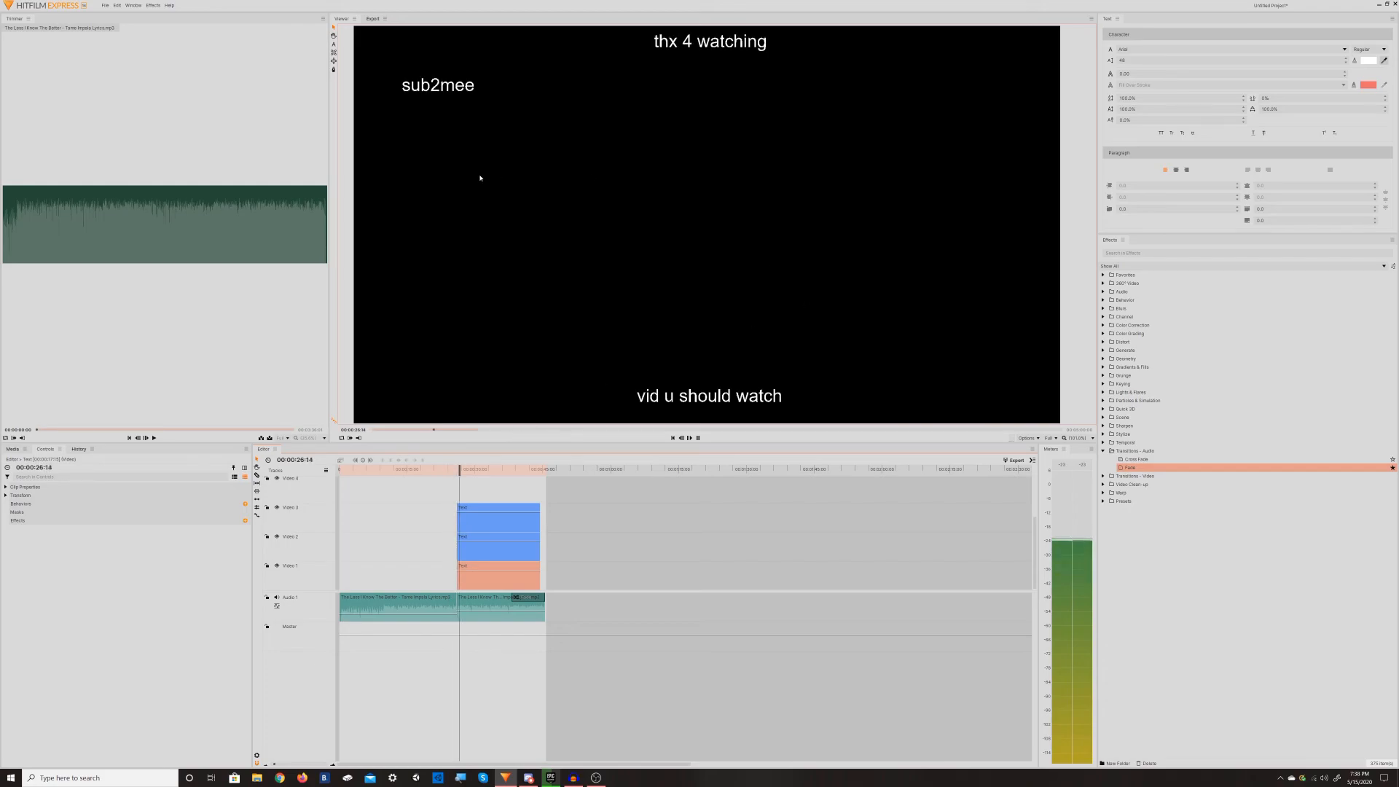
{"action": "key", "text": "space"}
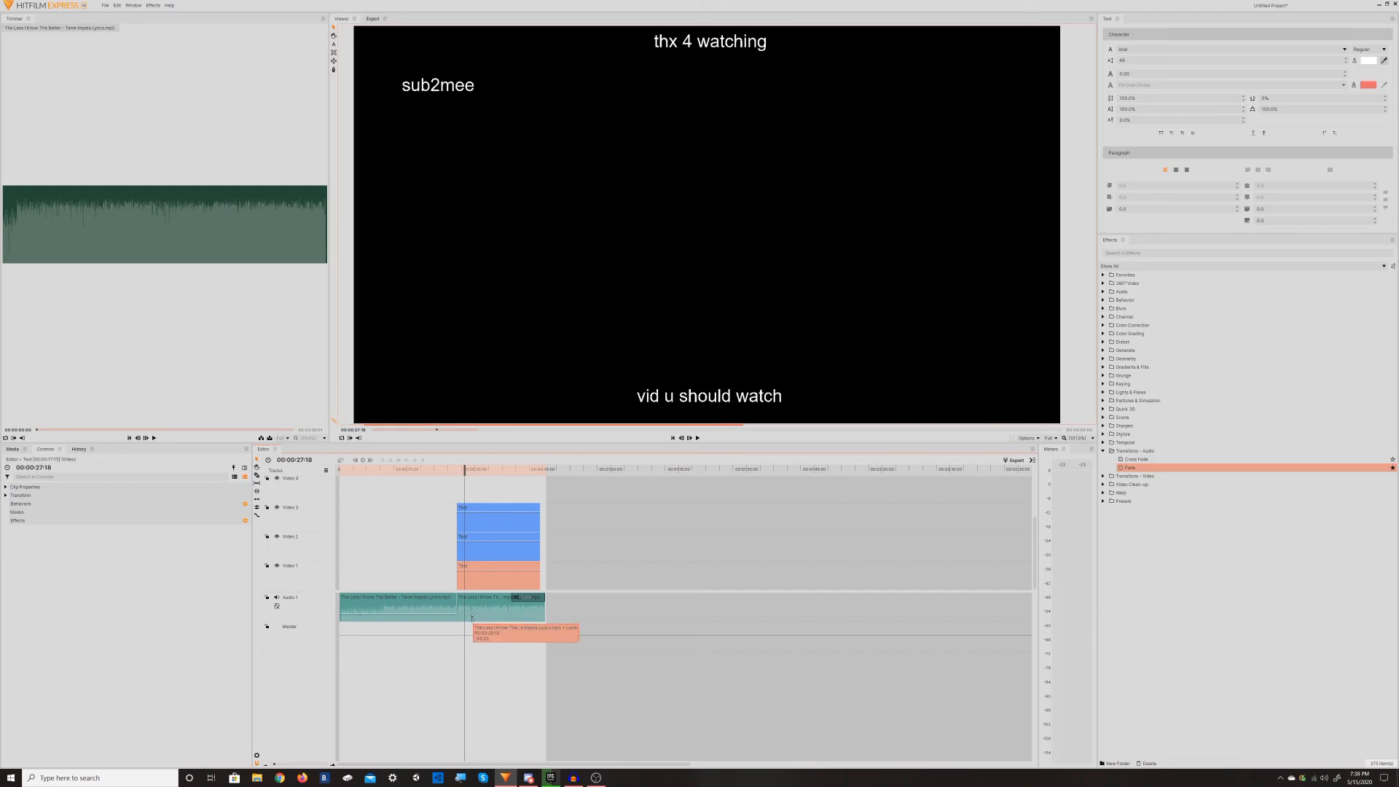
{"action": "key", "text": "space"}
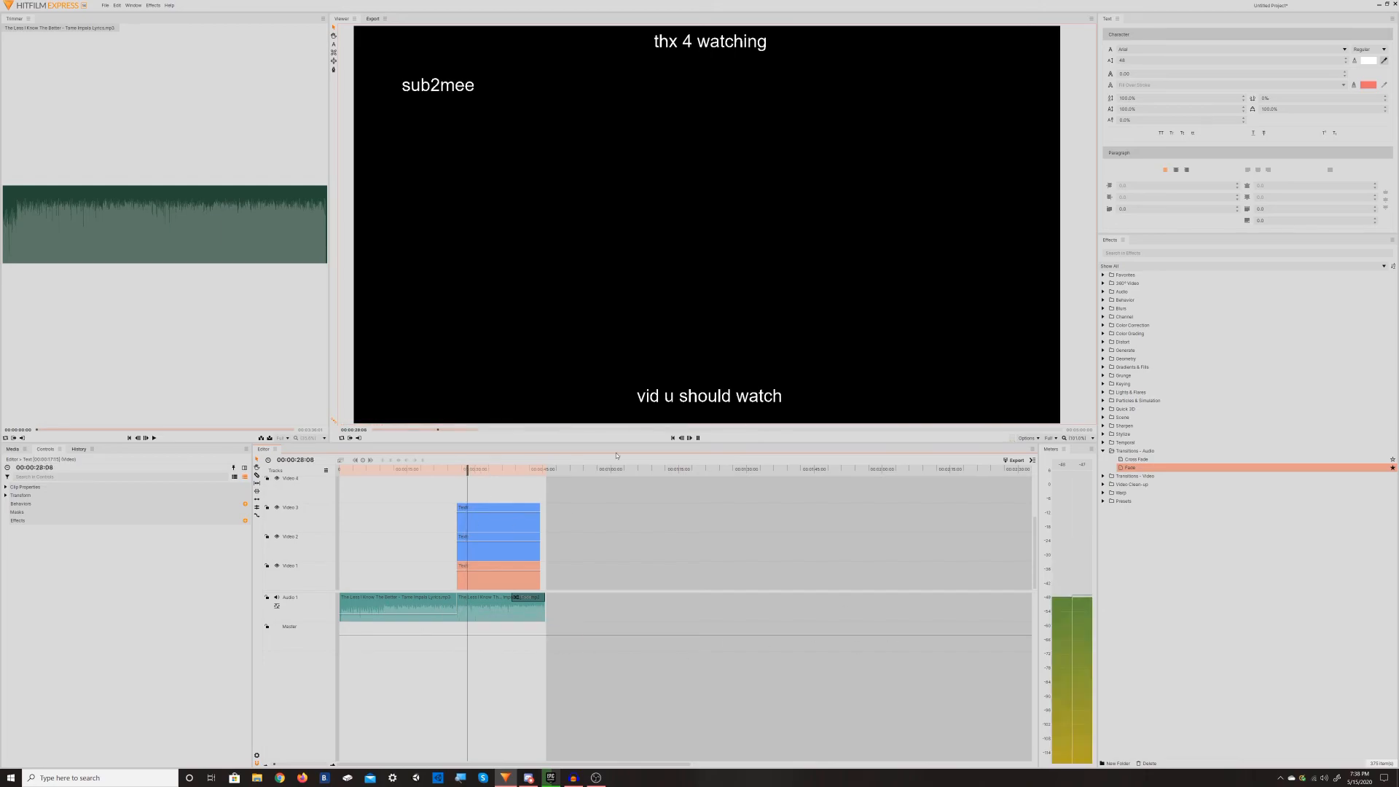
{"action": "left_click", "coordinate": [506, 473]}
{"action": "left_click", "coordinate": [530, 473]}
{"action": "key", "text": "space"}
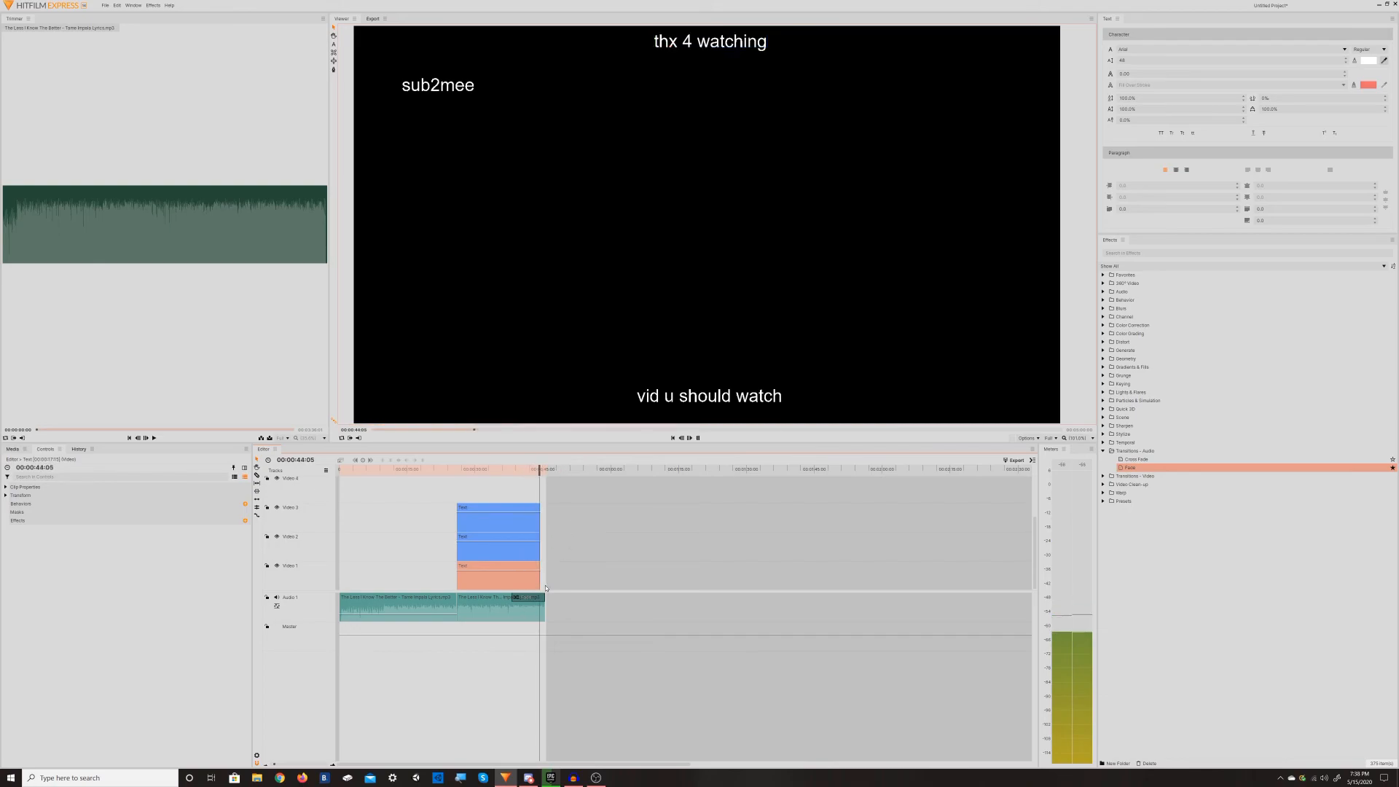
{"action": "left_click", "coordinate": [459, 470]}
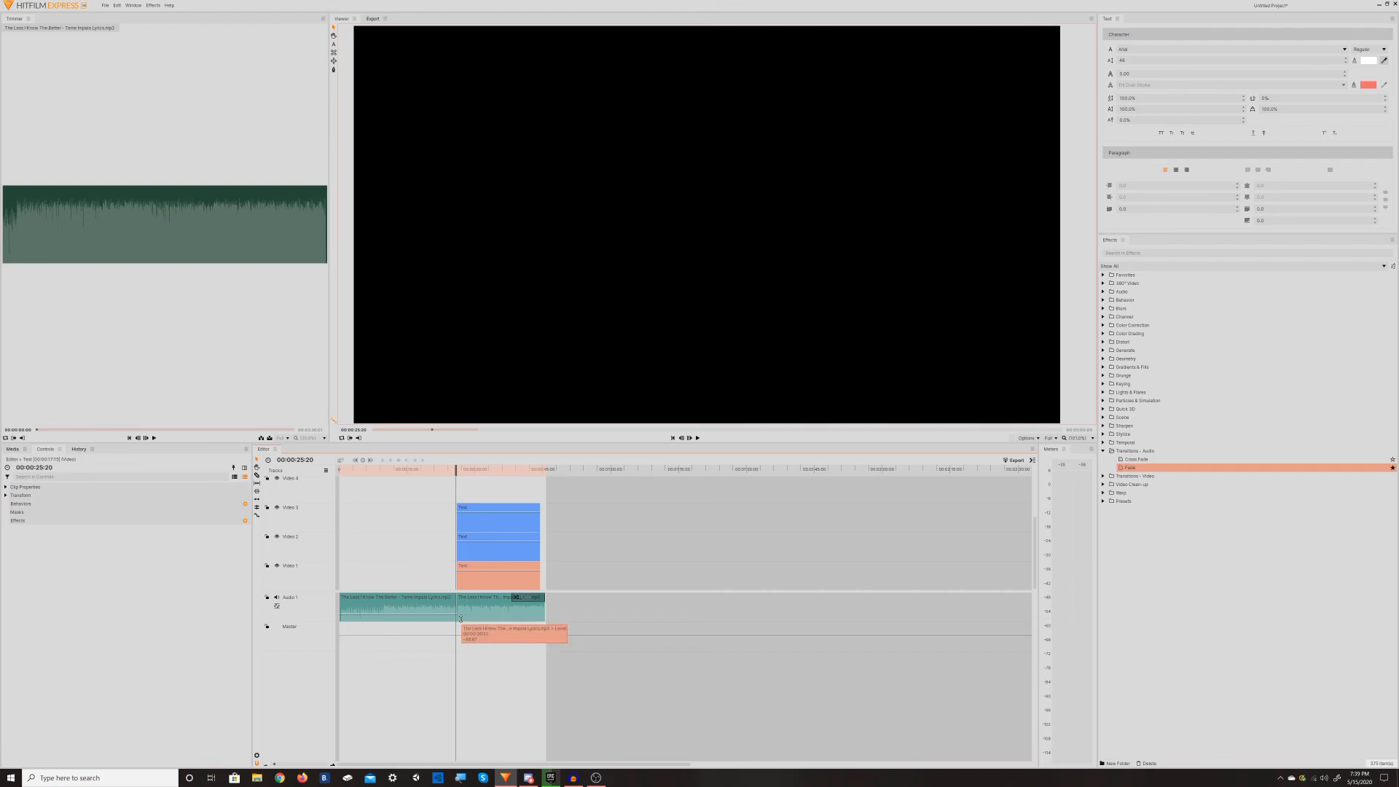
{"action": "key", "text": "space"}
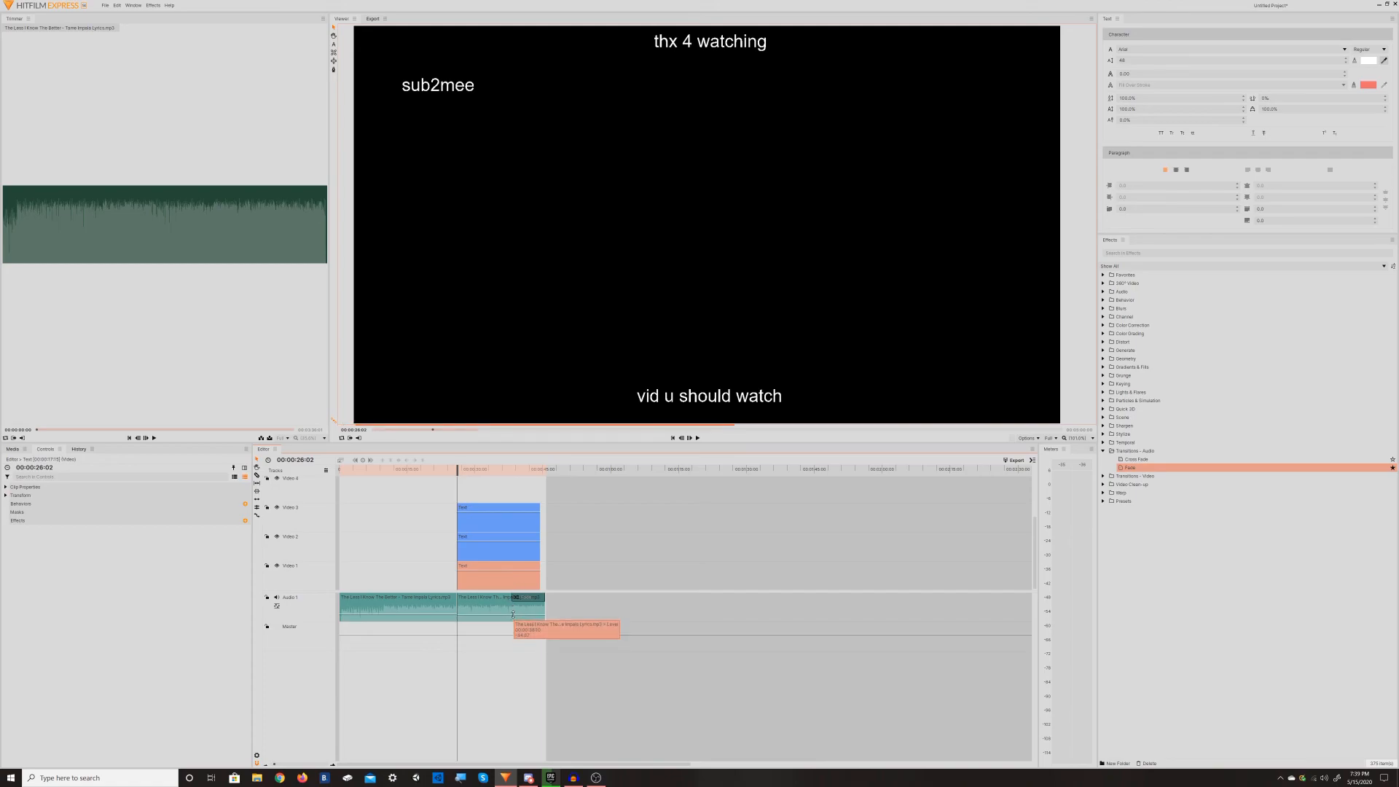
{"action": "key", "text": "space"}
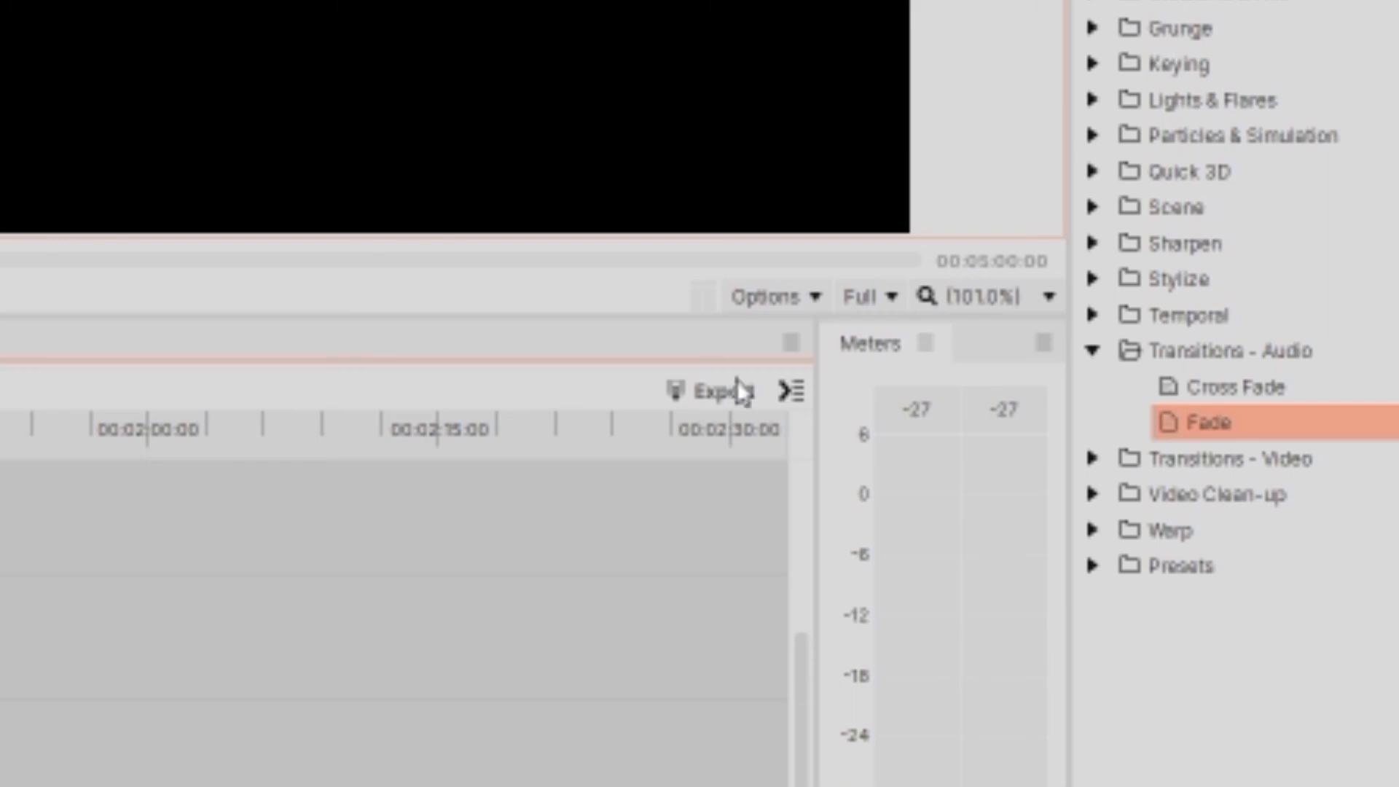
{"action": "left_click", "coordinate": [725, 390]}
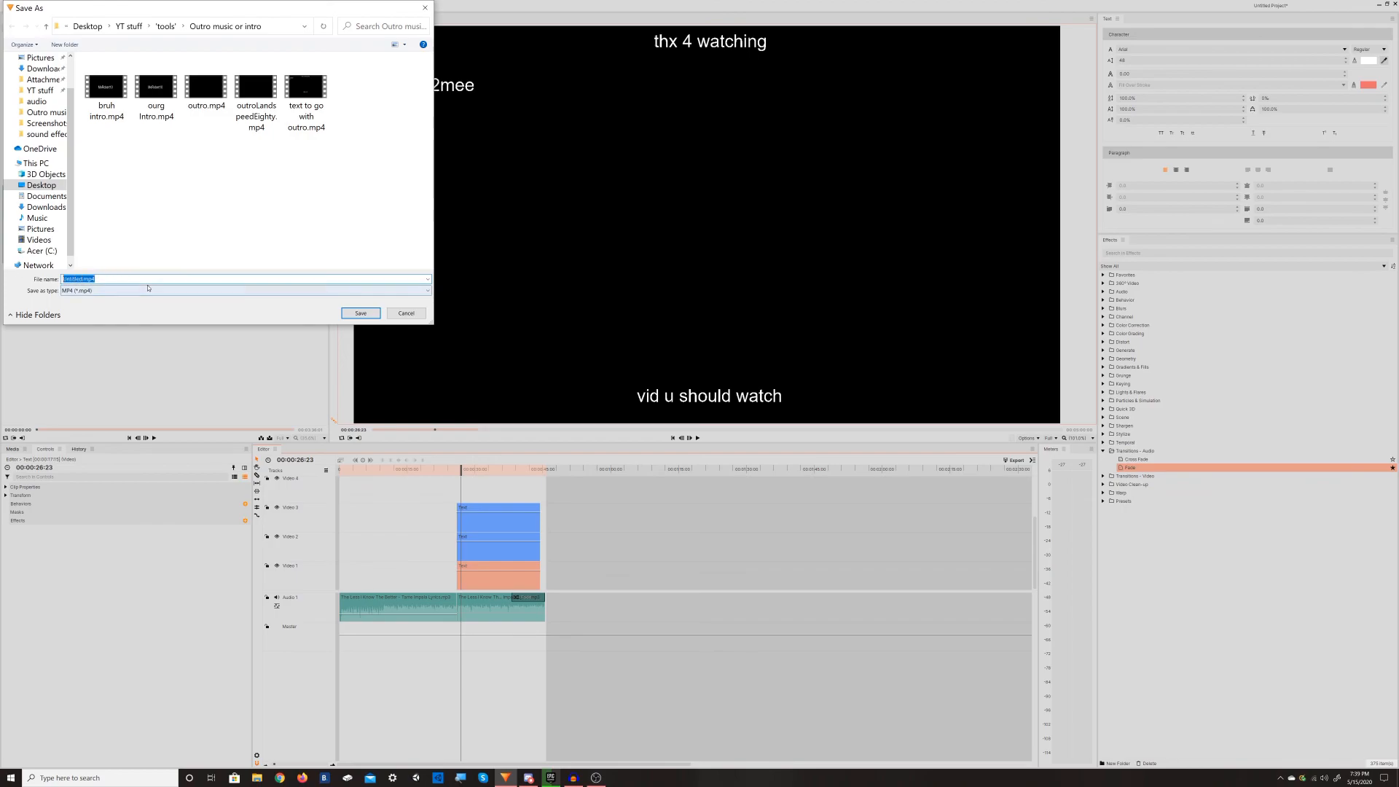
{"action": "type", "text": "dfbhifdhyo8"}
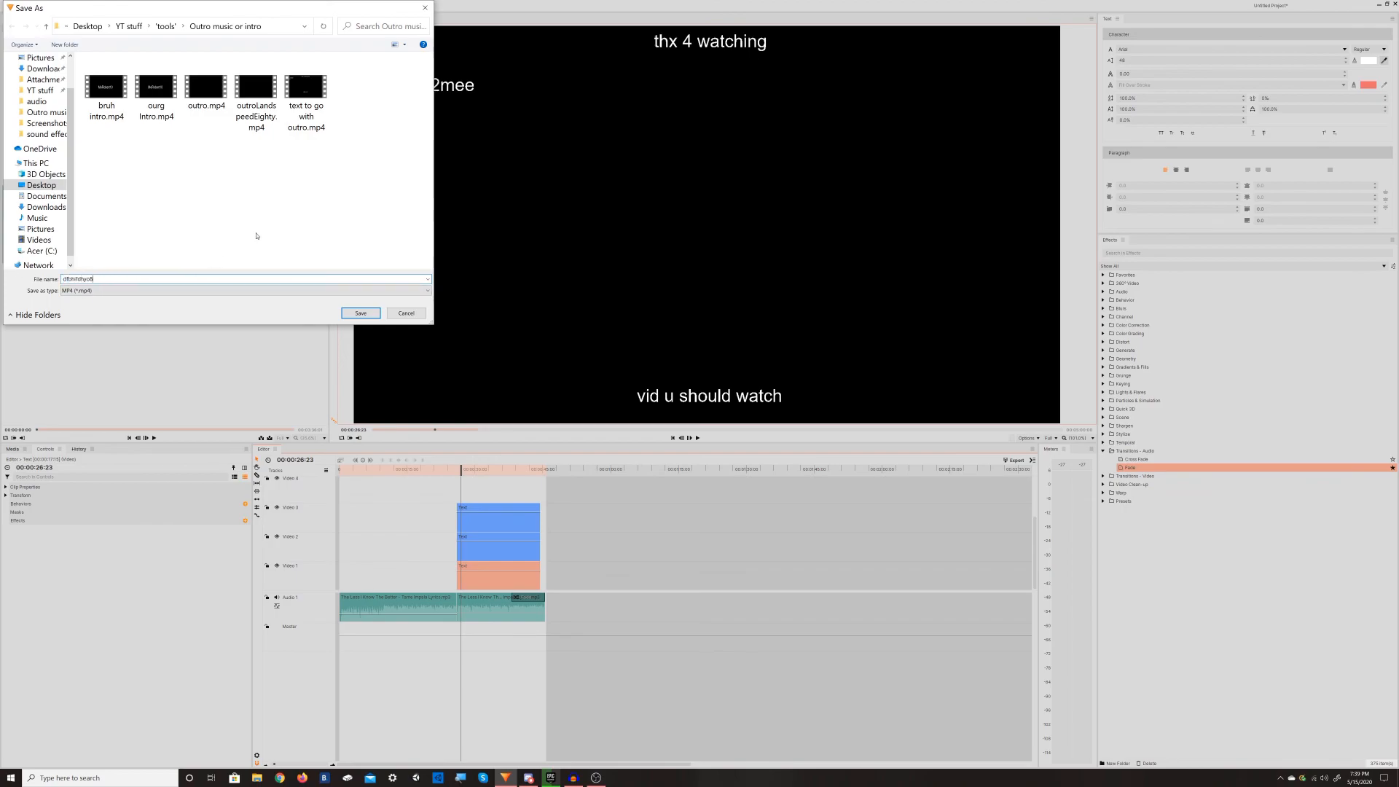
{"action": "key", "text": "BackSpace"}
{"action": "key", "text": "BackSpace"}
{"action": "key", "text": "BackSpace"}
{"action": "key", "text": "BackSpace"}
{"action": "key", "text": "BackSpace"}
{"action": "key", "text": "BackSpace"}
{"action": "key", "text": "BackSpace"}
{"action": "key", "text": "BackSpace"}
{"action": "left_click", "coordinate": [425, 7]}
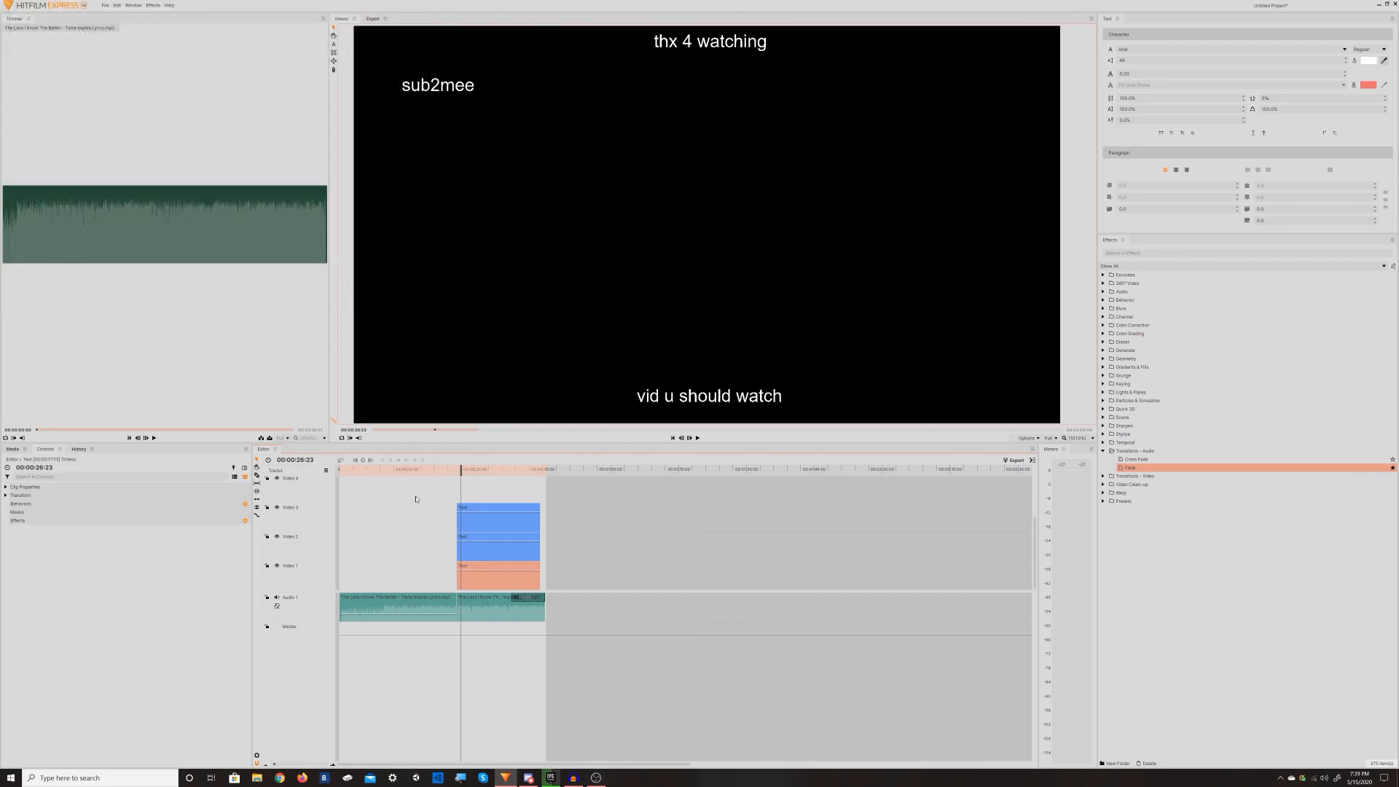
Step: Open the export queue, select its last entry and start exporting the queue
{"action": "left_click", "coordinate": [373, 20]}
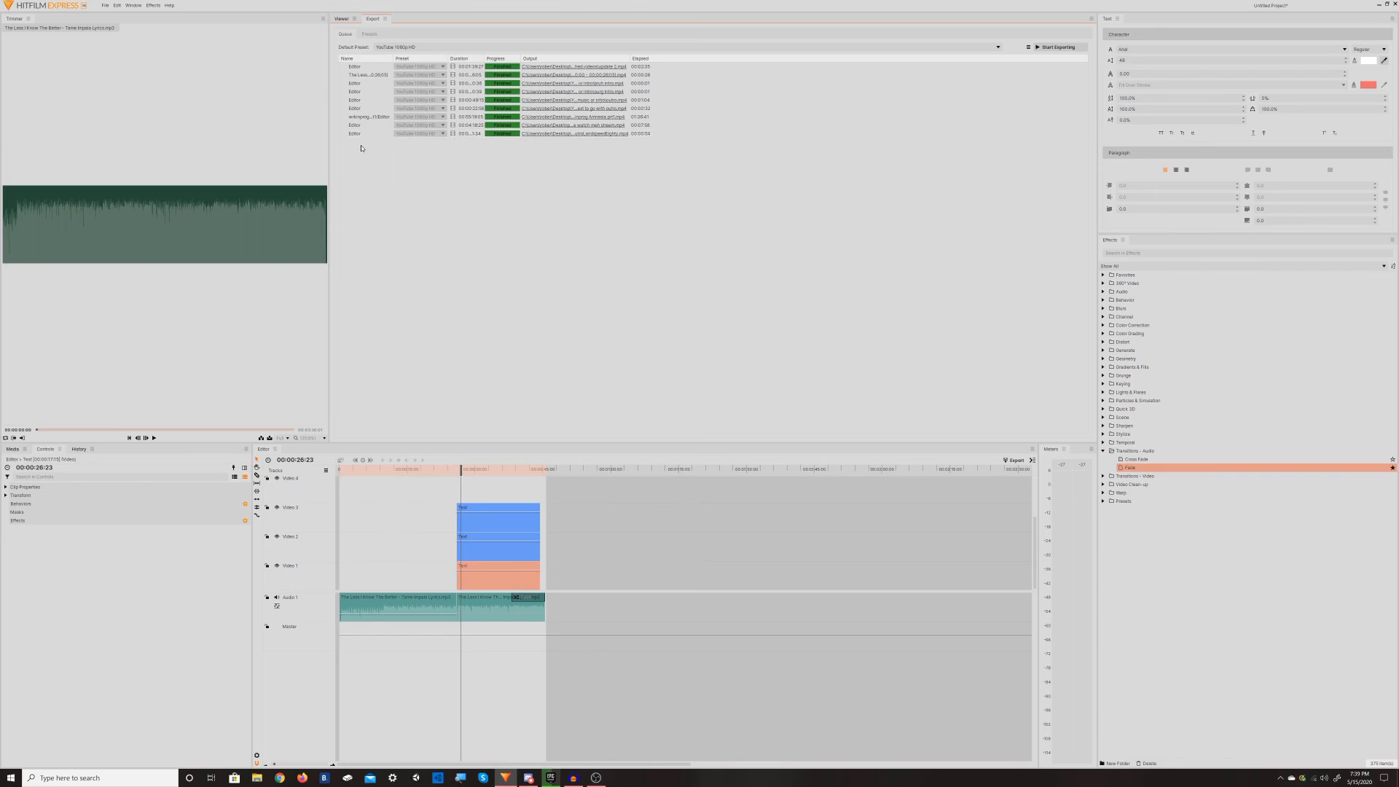
{"action": "left_click", "coordinate": [385, 135]}
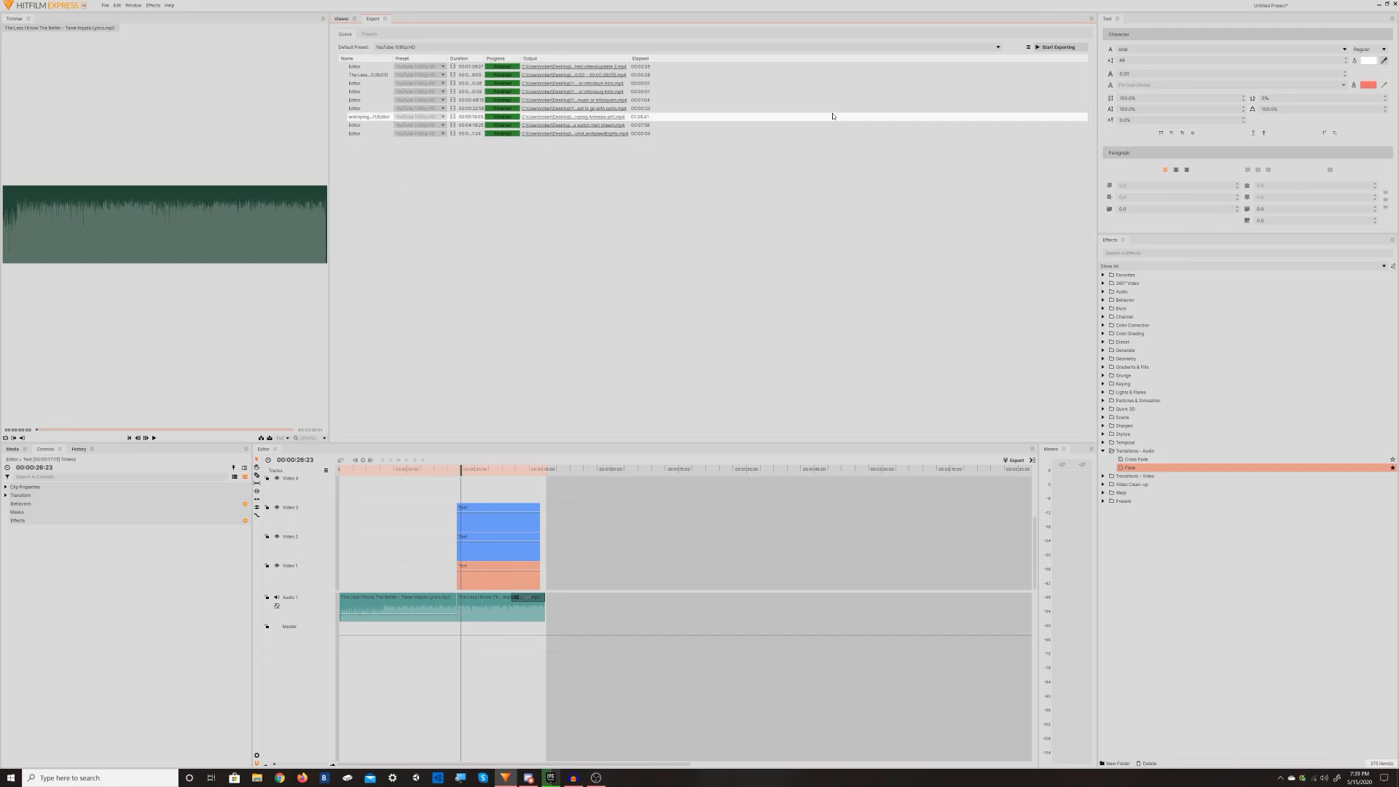
{"action": "left_click", "coordinate": [1042, 47]}
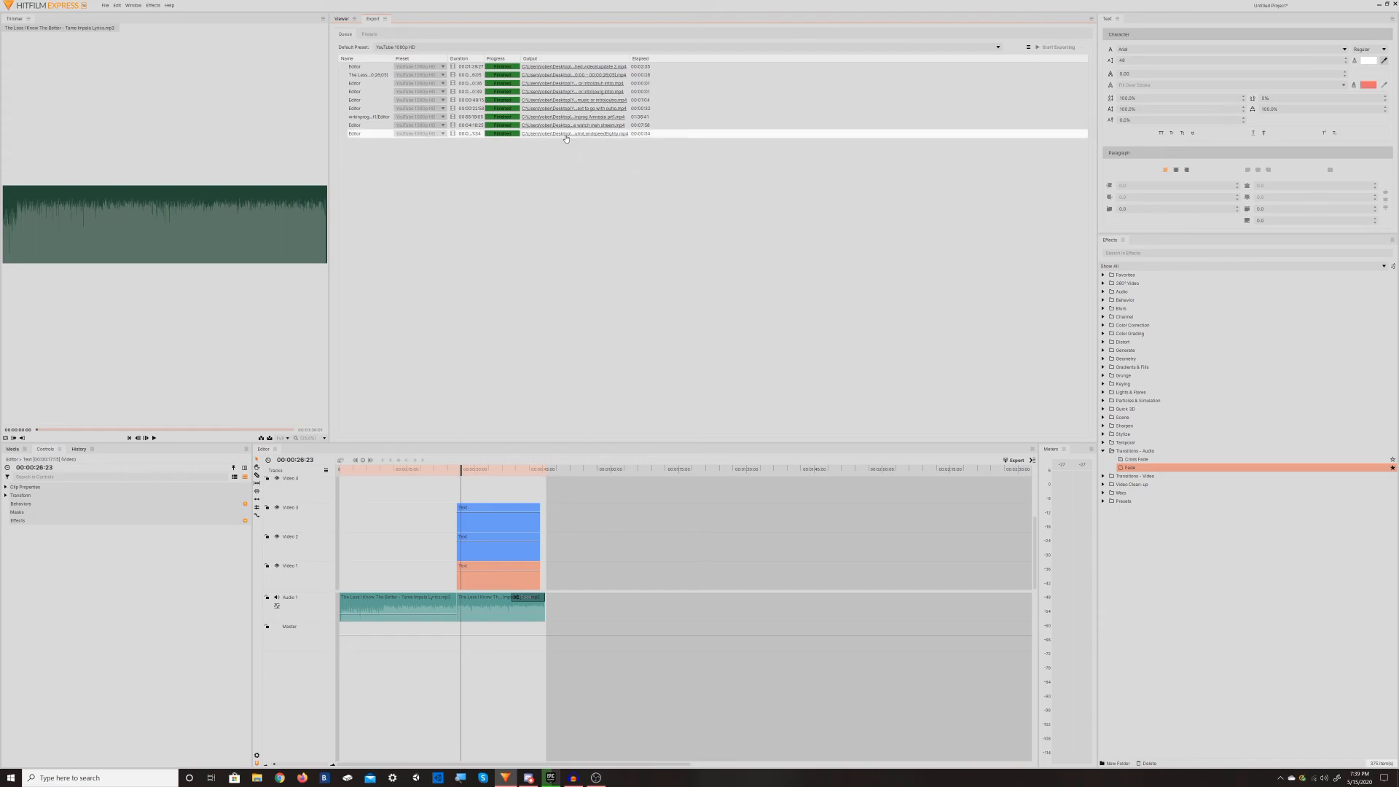
Step: Export the timeline contents as an MP4 file into the "Outro music or intro" folder
{"action": "left_click", "coordinate": [1019, 459]}
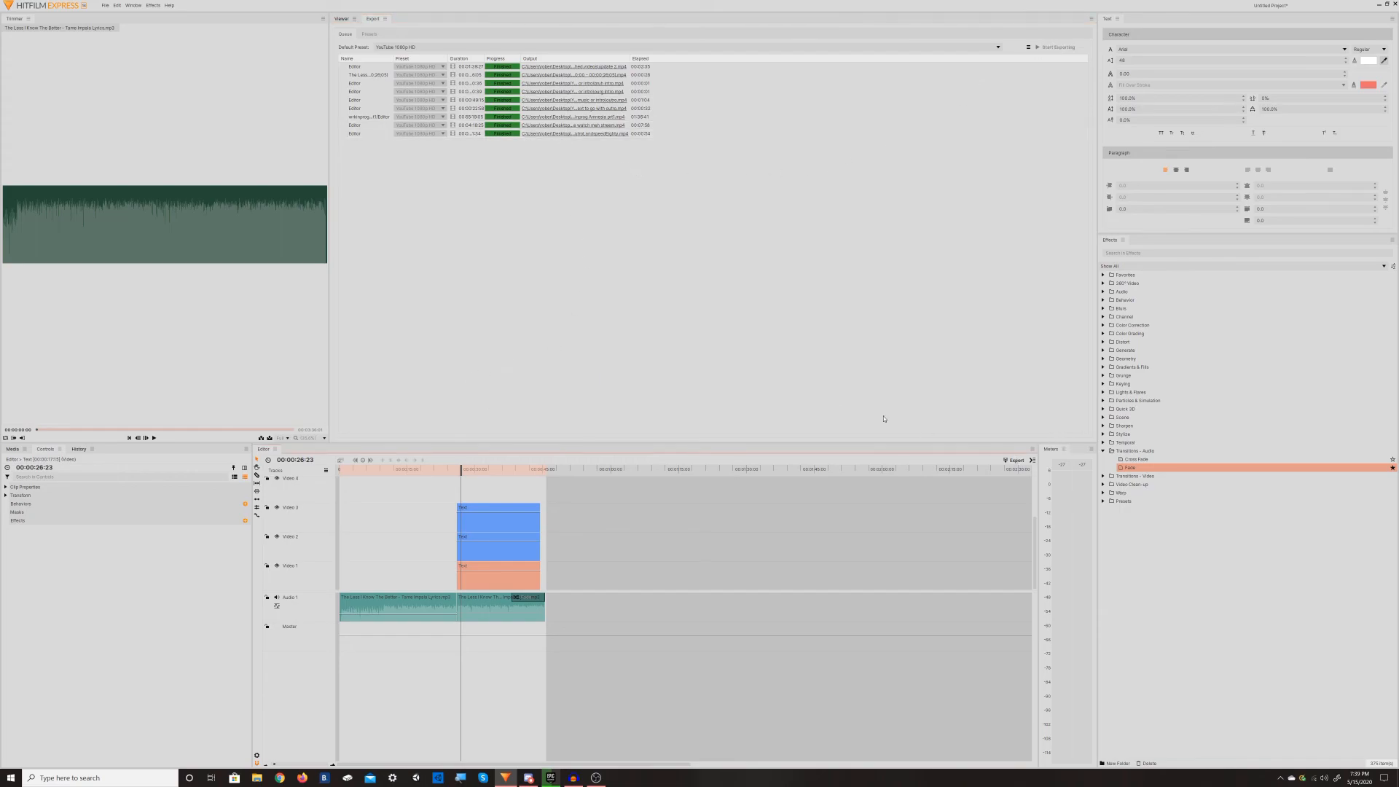
{"action": "type", "text": "throgh"}
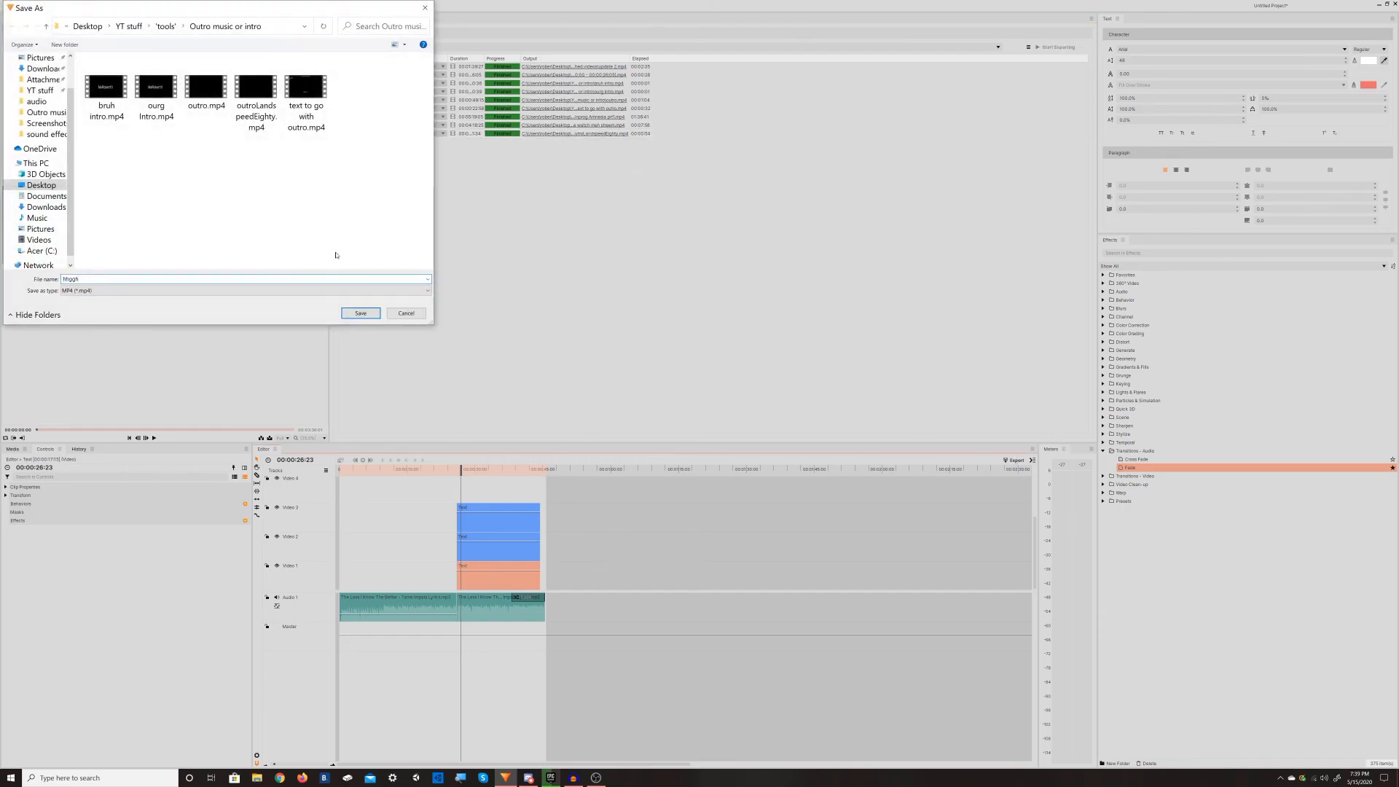
{"action": "key", "text": "Return"}
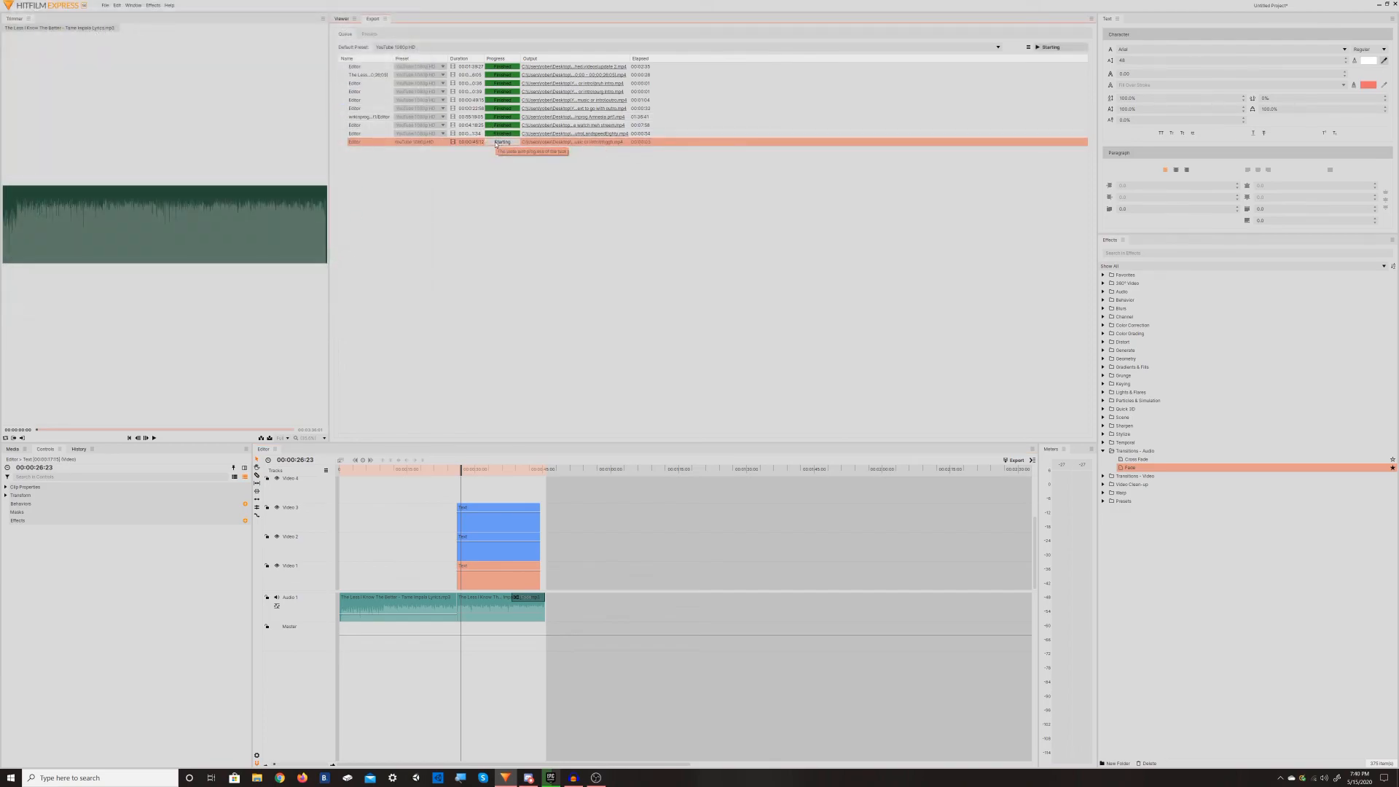
Step: Suspend the running export, remove its task from the queue and return to the video preview
{"action": "right_click", "coordinate": [525, 142]}
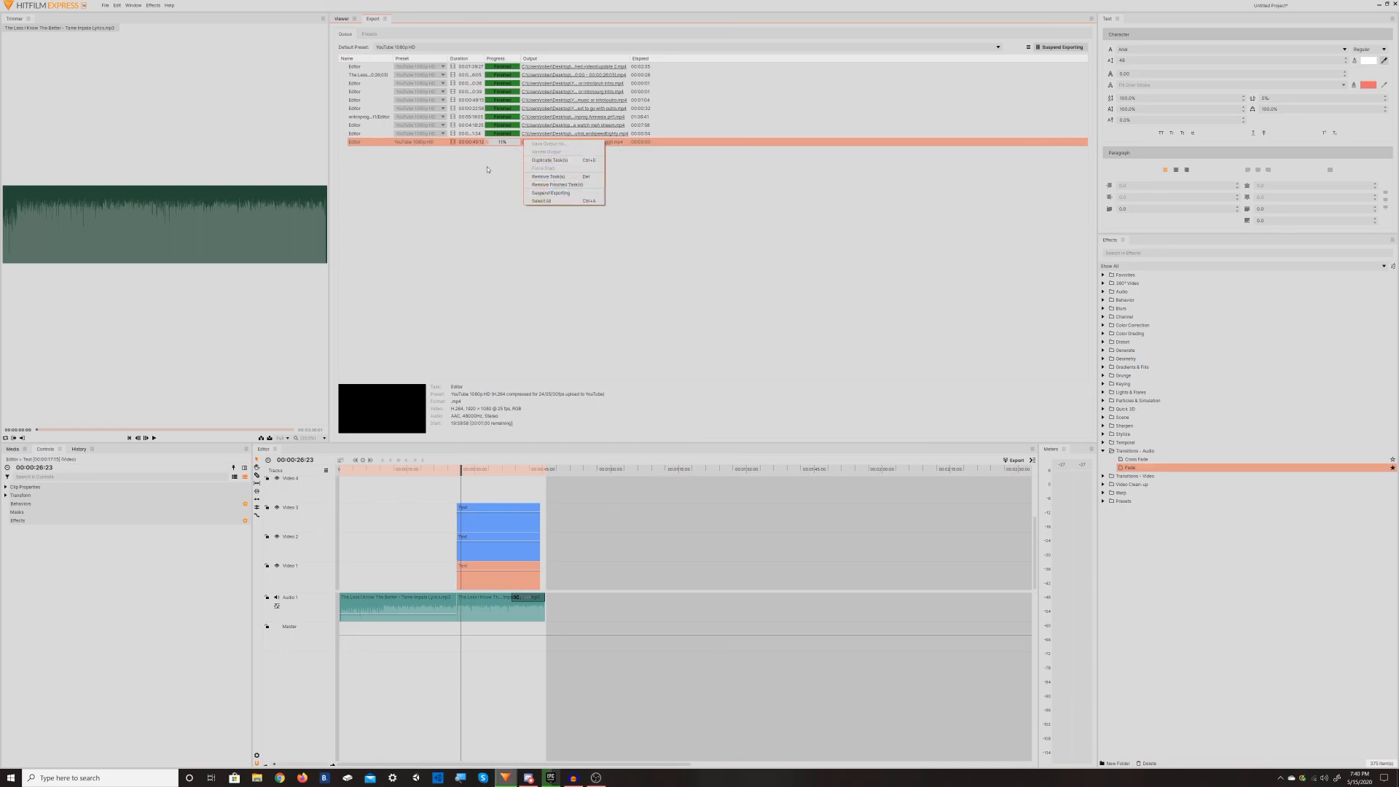
{"action": "left_click", "coordinate": [554, 216]}
{"action": "left_click", "coordinate": [1047, 48]}
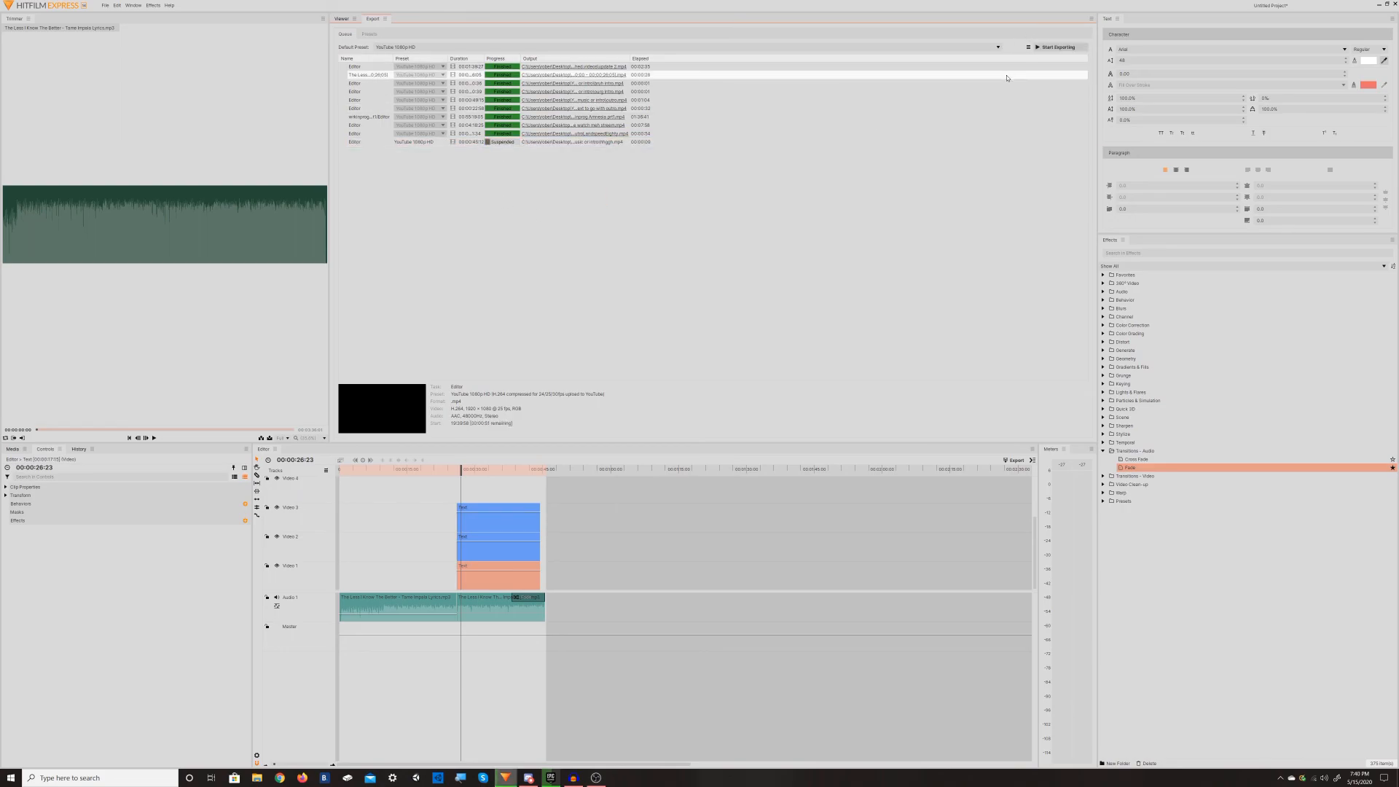
{"action": "right_click", "coordinate": [572, 141]}
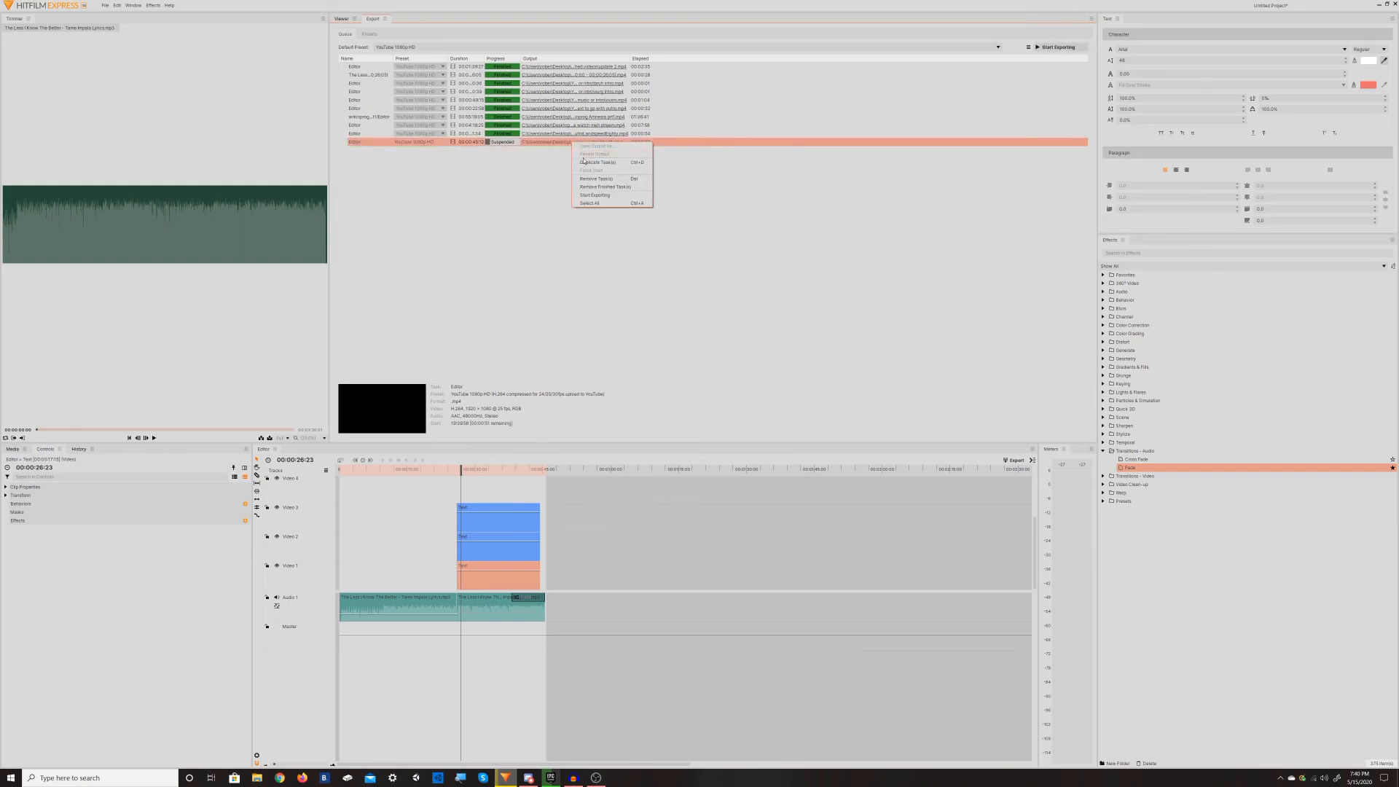
{"action": "left_click", "coordinate": [607, 179]}
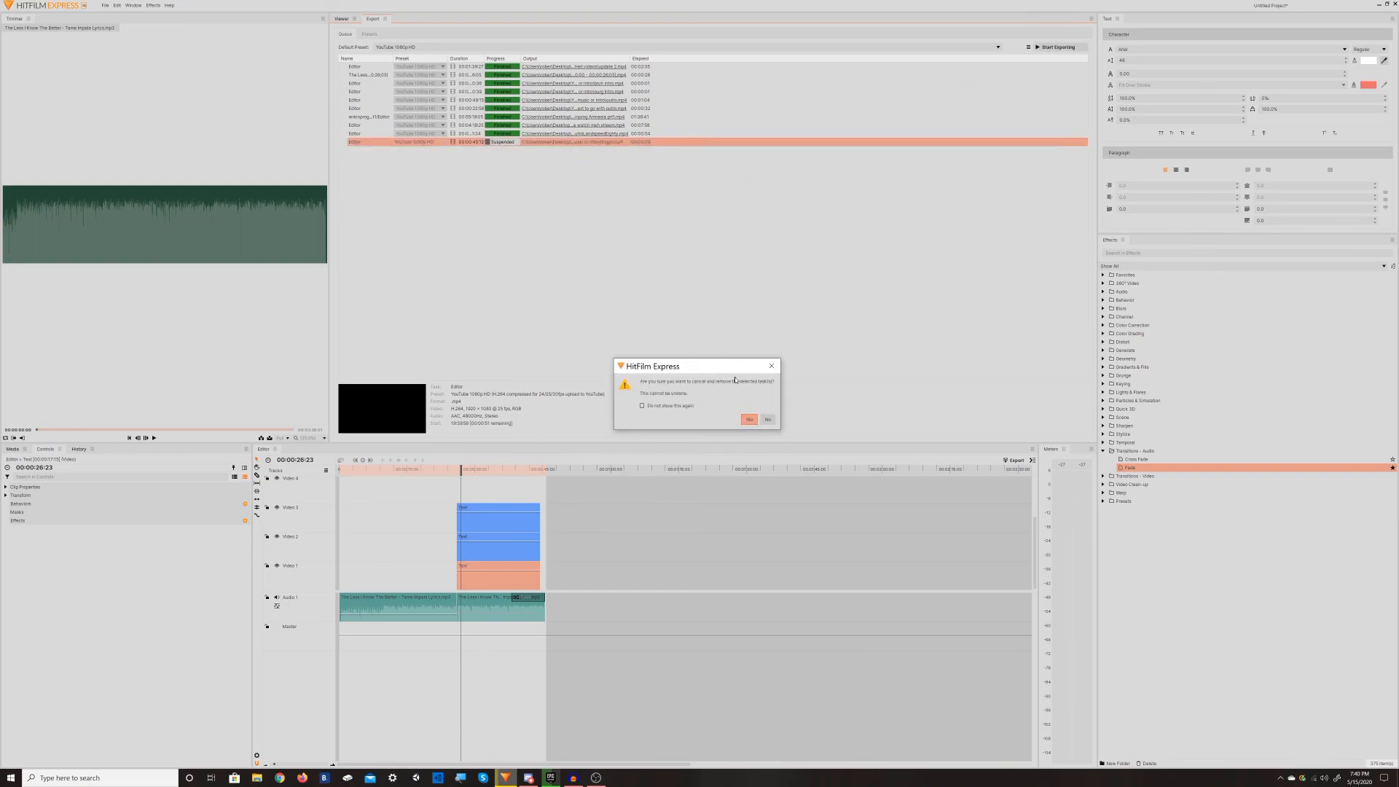
{"action": "left_click", "coordinate": [751, 420]}
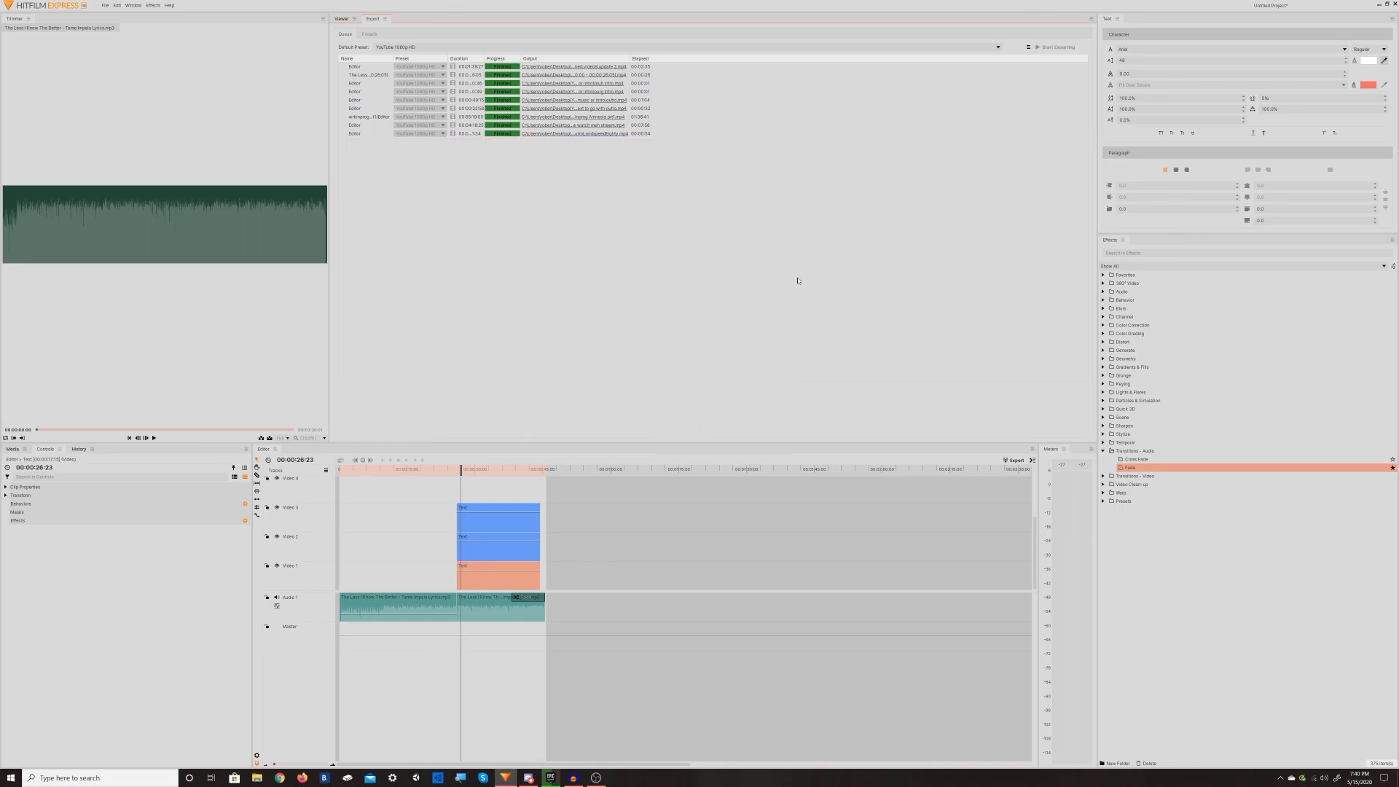
{"action": "left_click", "coordinate": [341, 18]}
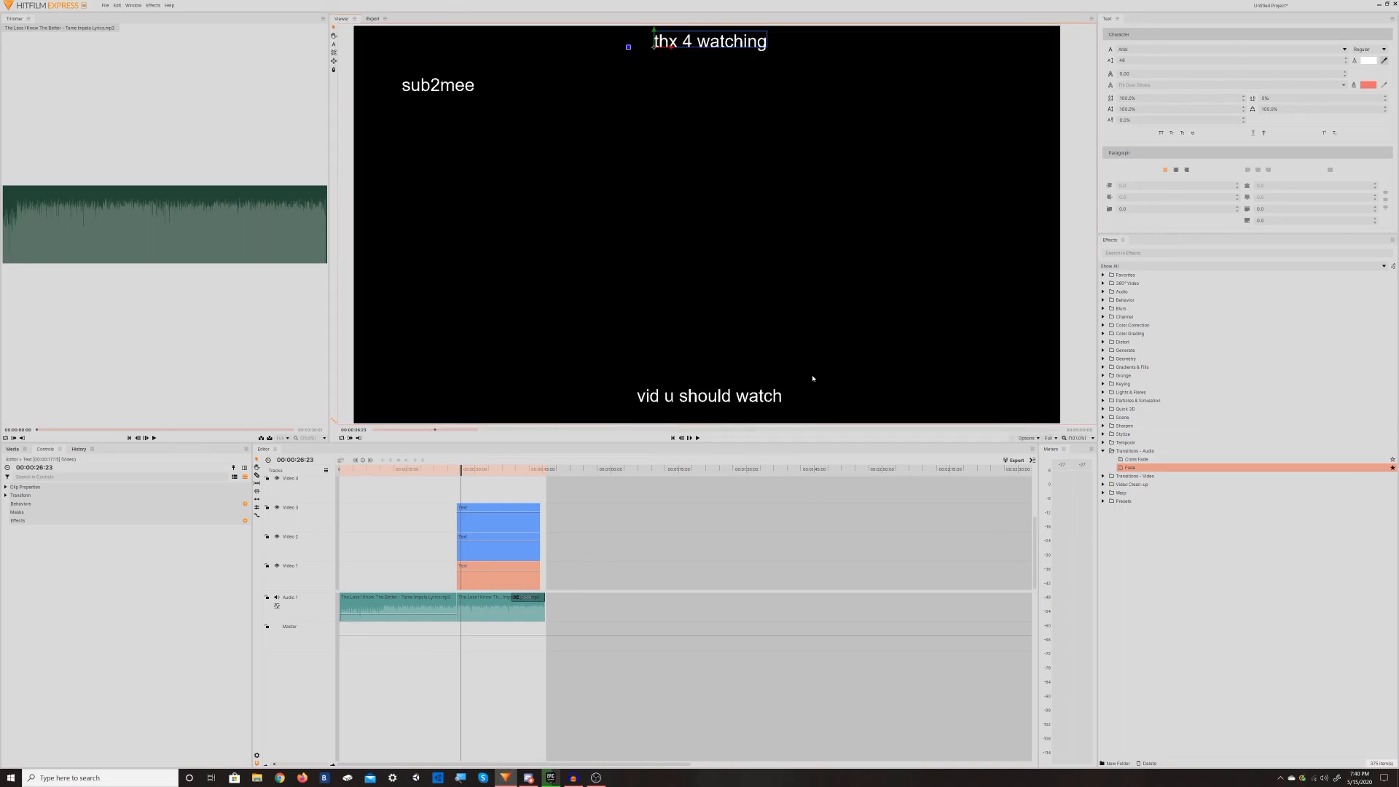